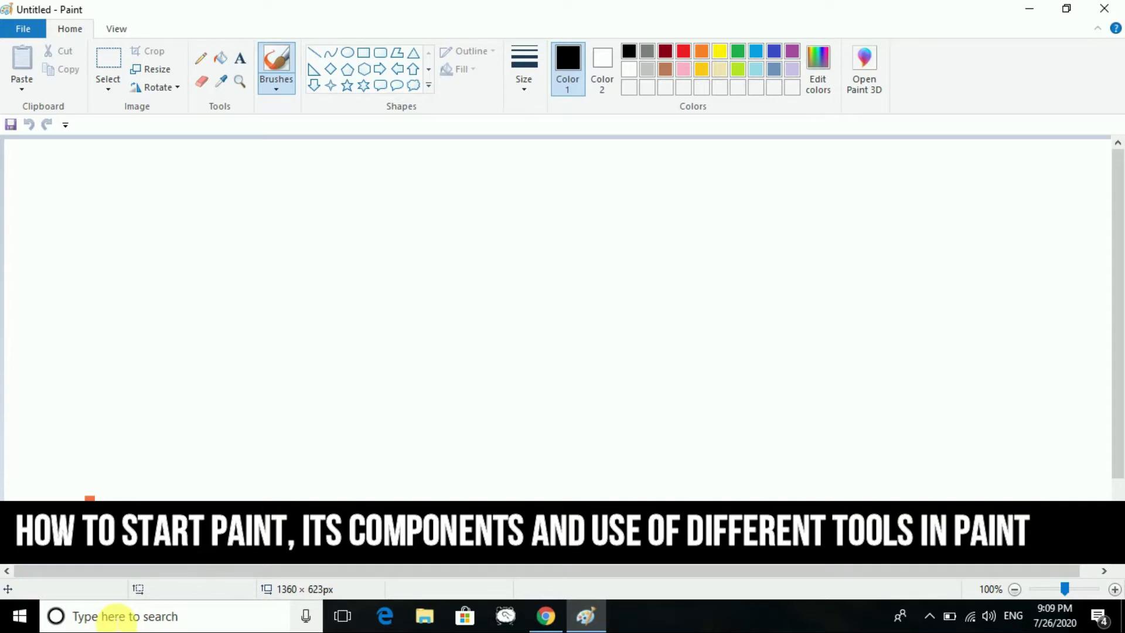
Step: Search Windows for the Paint app, and return to the blank canvas
{"action": "left_click", "coordinate": [115, 615]}
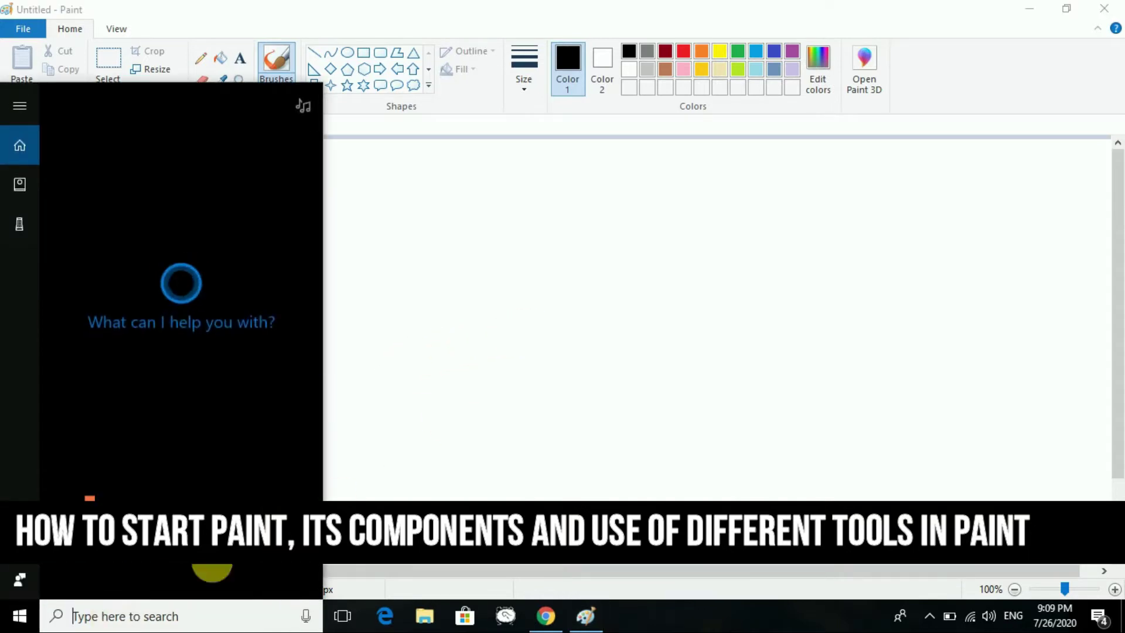
{"action": "type", "text": "pa"}
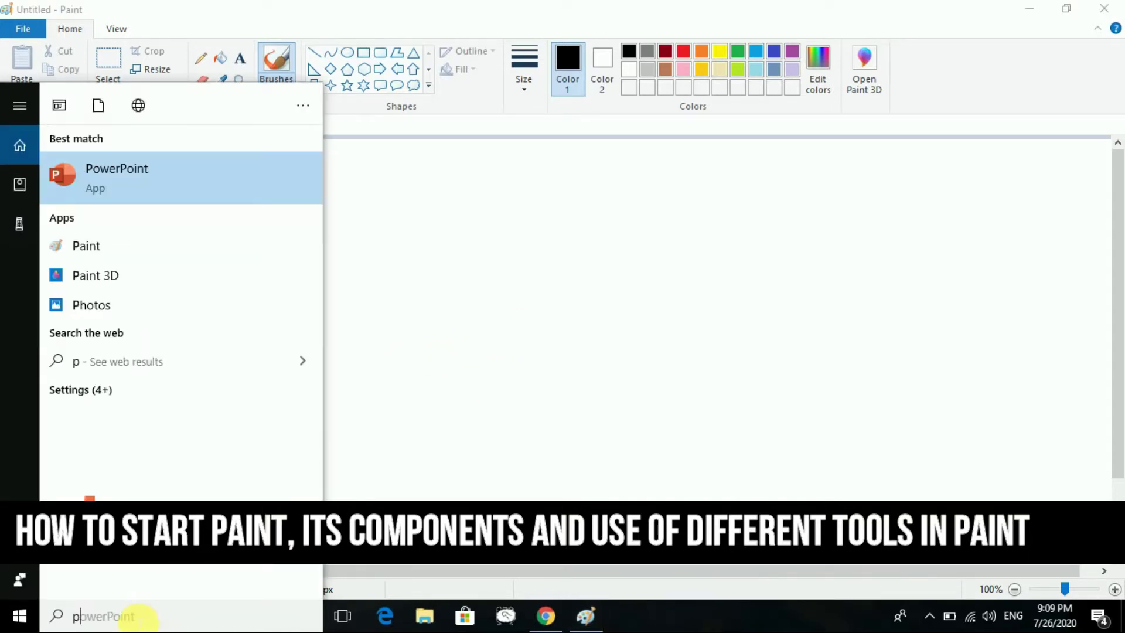
{"action": "left_click", "coordinate": [505, 262]}
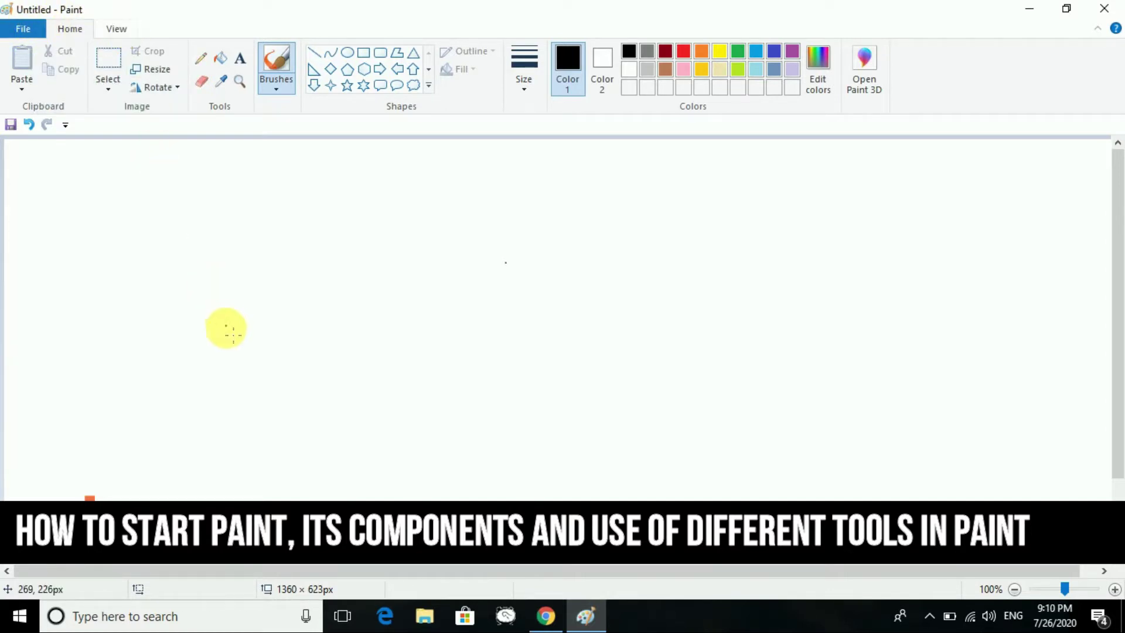
{"action": "left_click", "coordinate": [677, 452]}
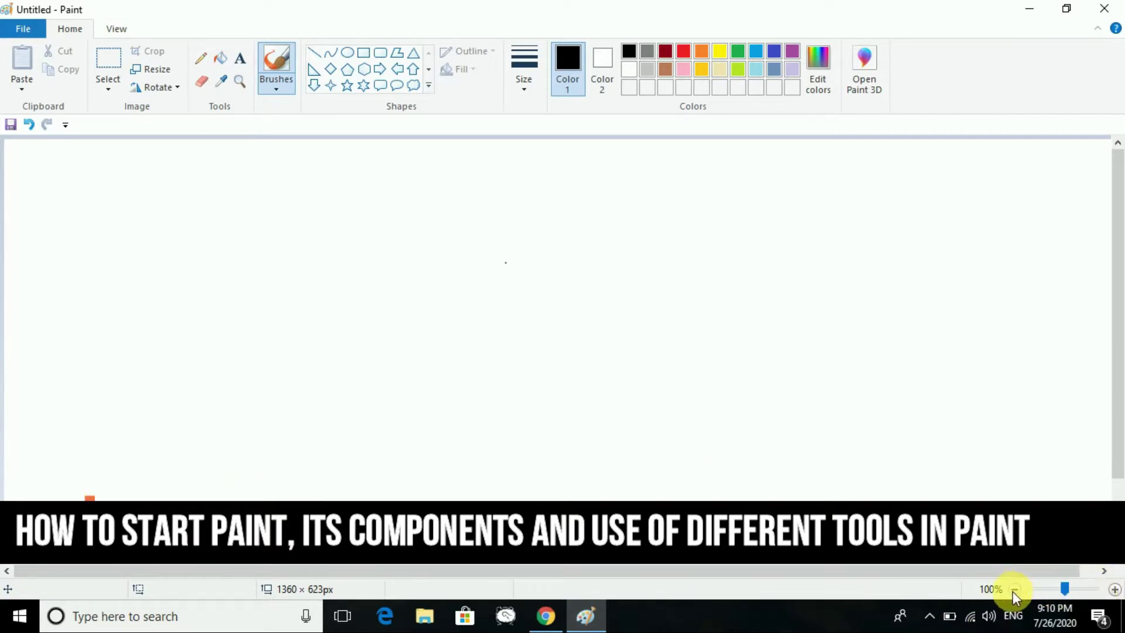
Step: Zoom the canvas in to 300%, out to 50%, and back to 100%
{"action": "left_click", "coordinate": [1115, 589]}
{"action": "left_click", "coordinate": [1115, 588]}
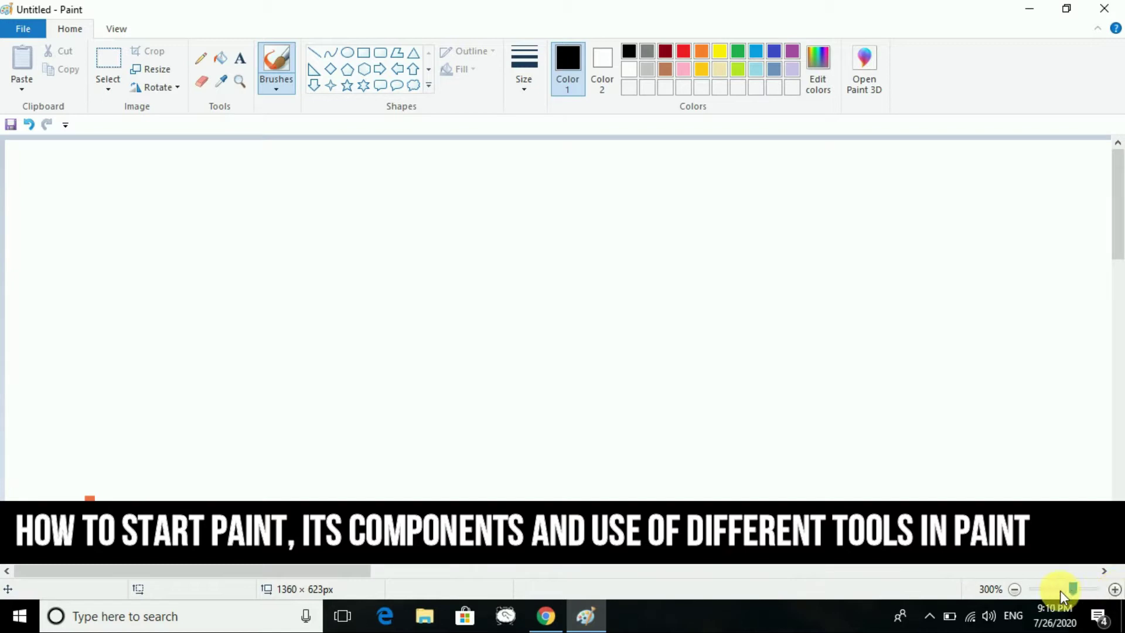
{"action": "left_click", "coordinate": [1012, 588]}
{"action": "left_click", "coordinate": [1013, 588]}
{"action": "left_click", "coordinate": [1014, 588]}
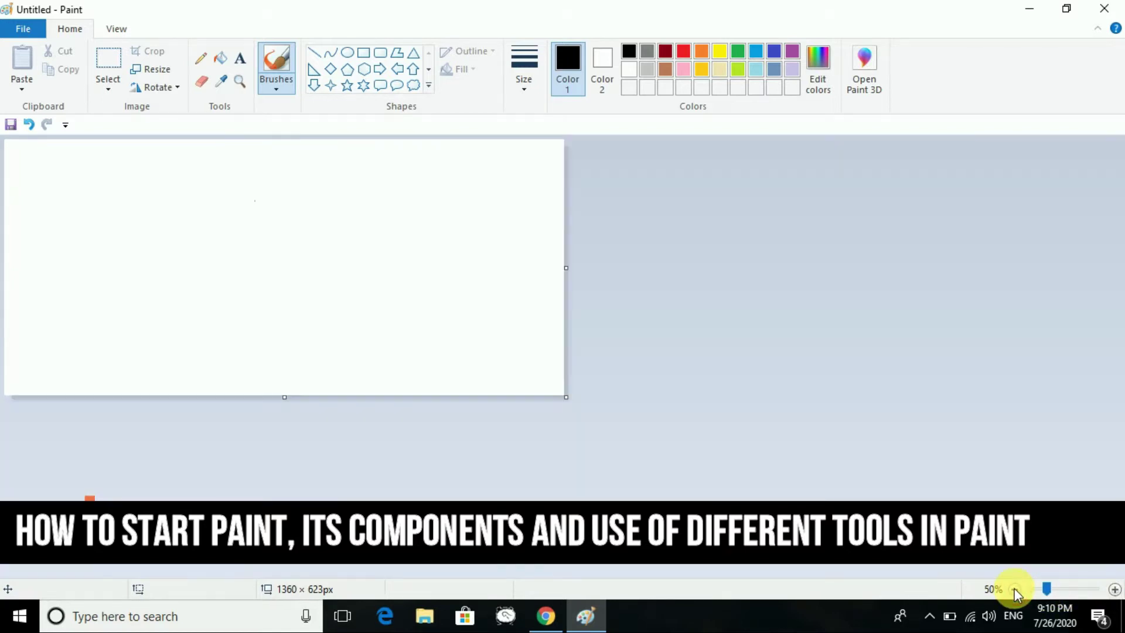
{"action": "left_click", "coordinate": [1115, 589]}
{"action": "left_click", "coordinate": [1115, 589]}
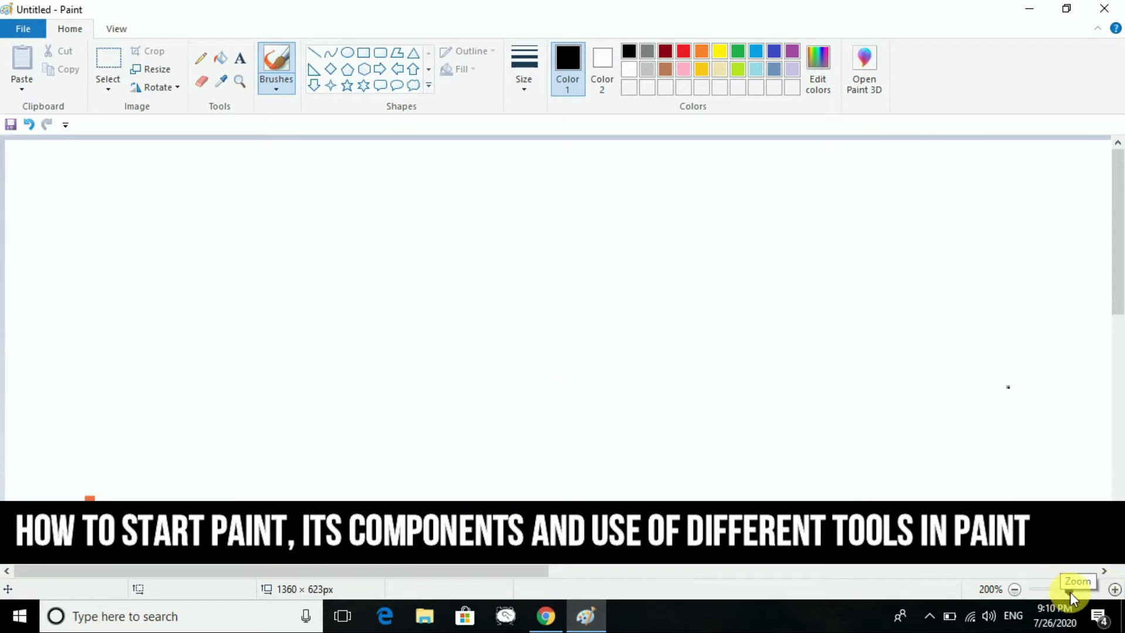
{"action": "left_click_drag", "start_coordinate": [1069, 592], "coordinate": [1060, 592]}
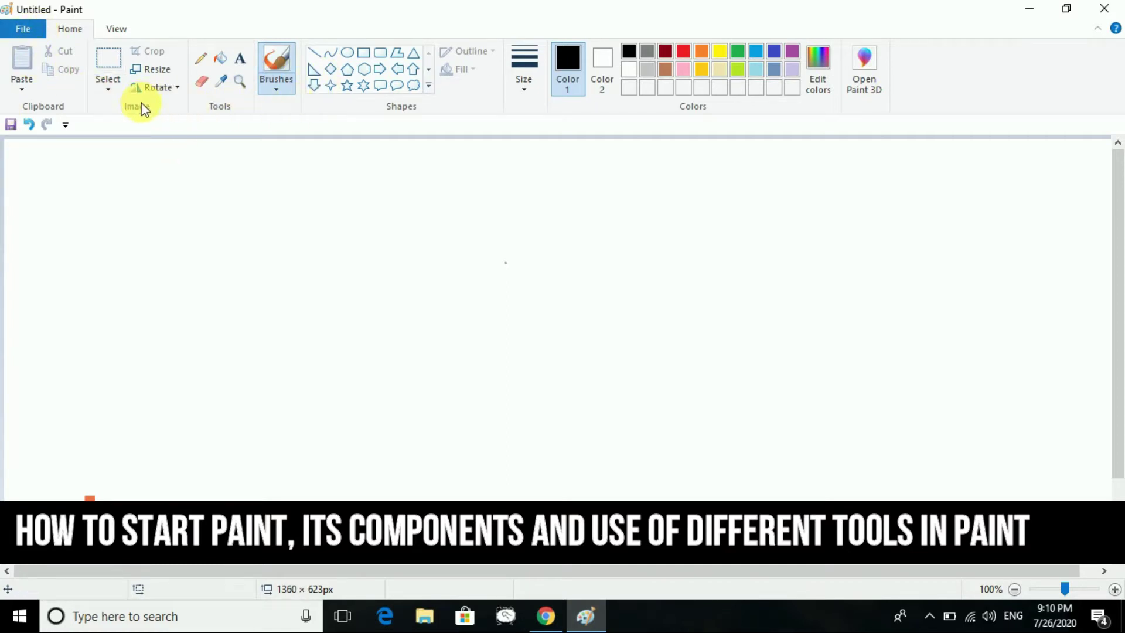
Step: Draw a thin wavy Pencil line and a thicker one below it, and undo both
{"action": "left_click", "coordinate": [201, 58]}
{"action": "mouse_move", "coordinate": [191, 268]}
{"action": "left_mouse_down"}
{"action": "mouse_move", "coordinate": [209, 230]}
{"action": "mouse_move", "coordinate": [282, 213]}
{"action": "mouse_move", "coordinate": [334, 246]}
{"action": "mouse_move", "coordinate": [361, 231]}
{"action": "mouse_move", "coordinate": [436, 234]}
{"action": "left_mouse_up"}
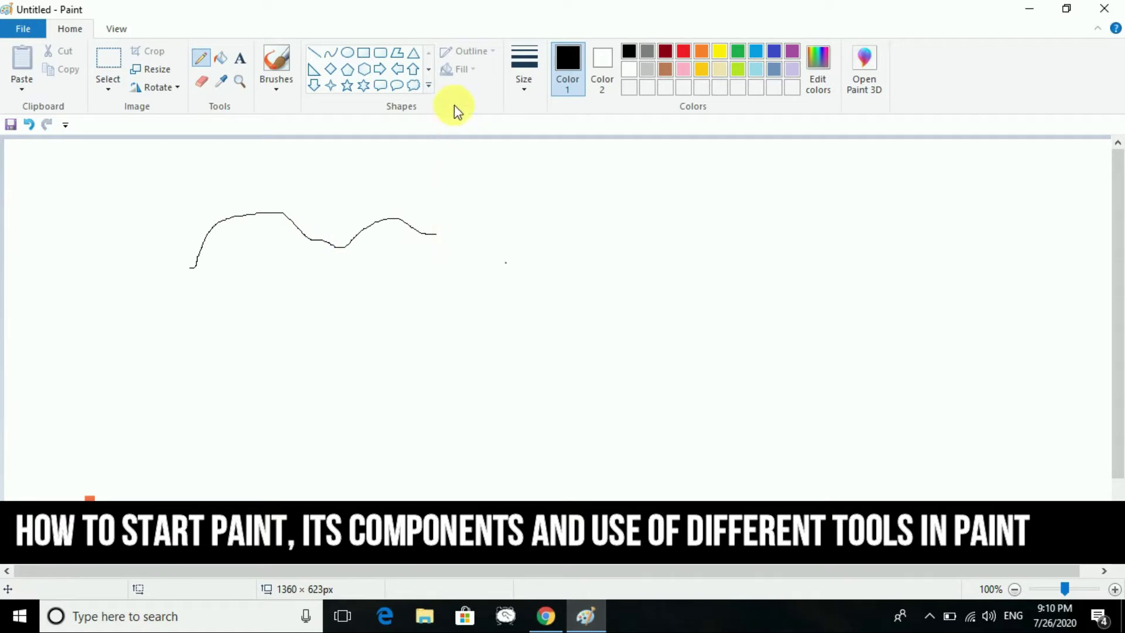
{"action": "left_click", "coordinate": [519, 89]}
{"action": "left_click", "coordinate": [558, 209]}
{"action": "mouse_move", "coordinate": [241, 360]}
{"action": "left_mouse_down"}
{"action": "mouse_move", "coordinate": [290, 323]}
{"action": "mouse_move", "coordinate": [389, 324]}
{"action": "left_mouse_up"}
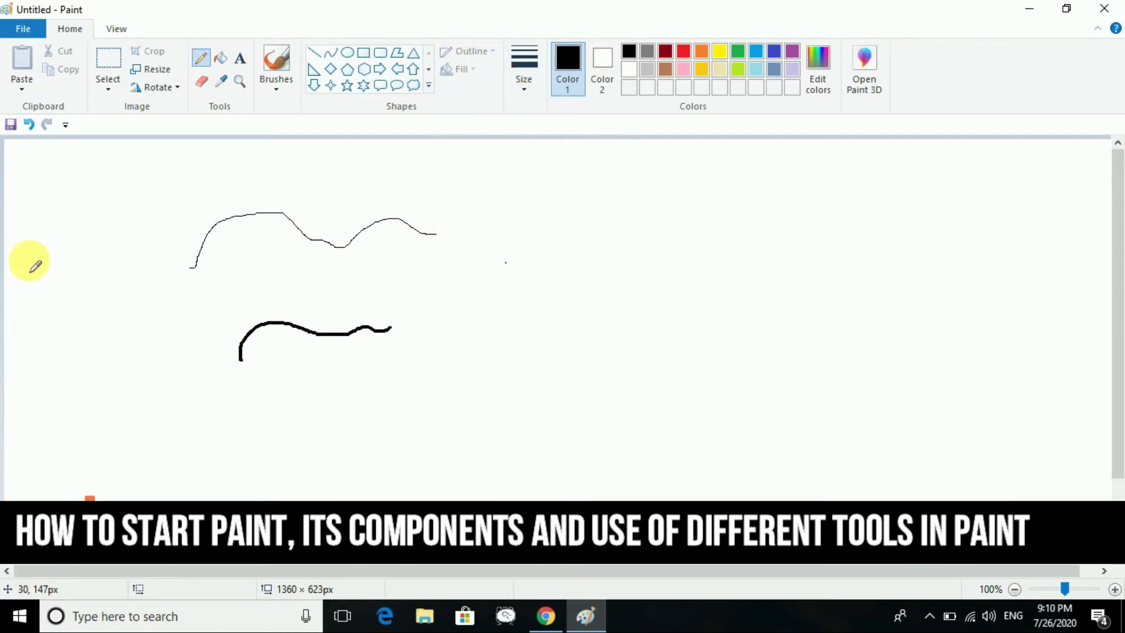
{"action": "key", "text": "ctrl+z"}
{"action": "left_click", "coordinate": [29, 124]}
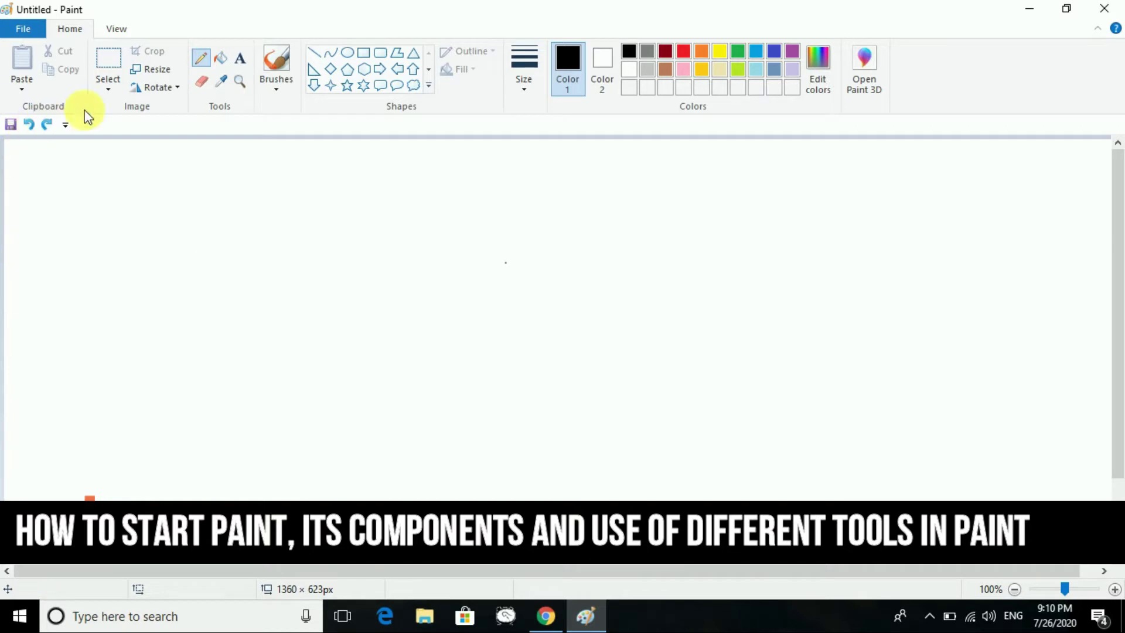
Step: Fill the whole canvas with black using the Fill tool, and undo the fill
{"action": "left_click", "coordinate": [222, 65]}
{"action": "left_click", "coordinate": [229, 253]}
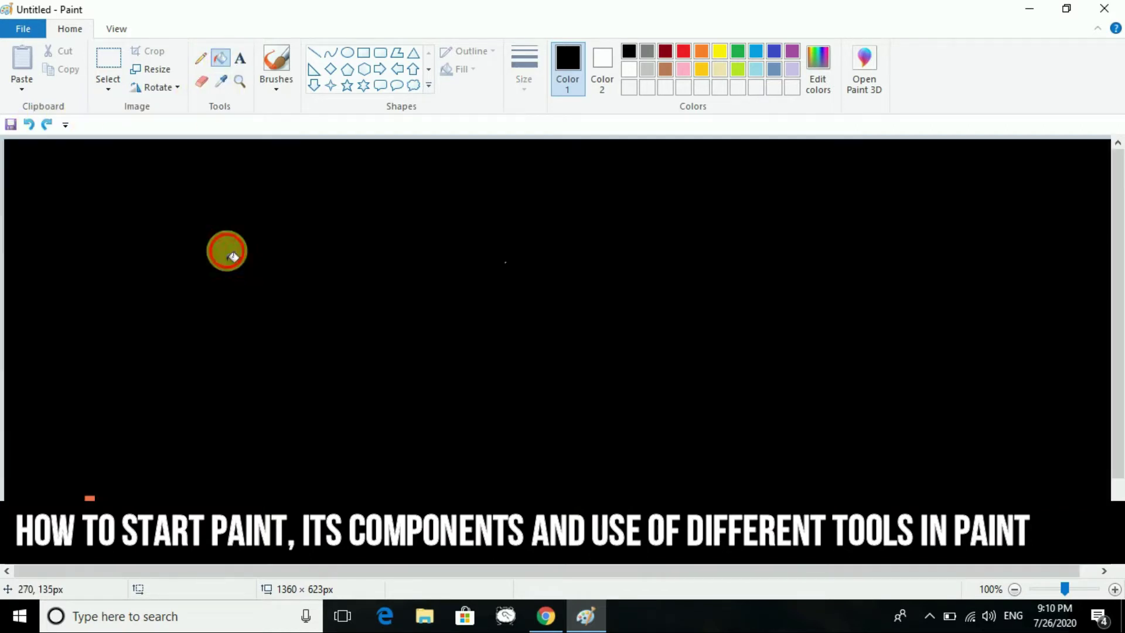
{"action": "key", "text": "ctrl+z"}
Step: Place a text box on the canvas, look at its text formatting options, and leave it empty
{"action": "left_click", "coordinate": [240, 57]}
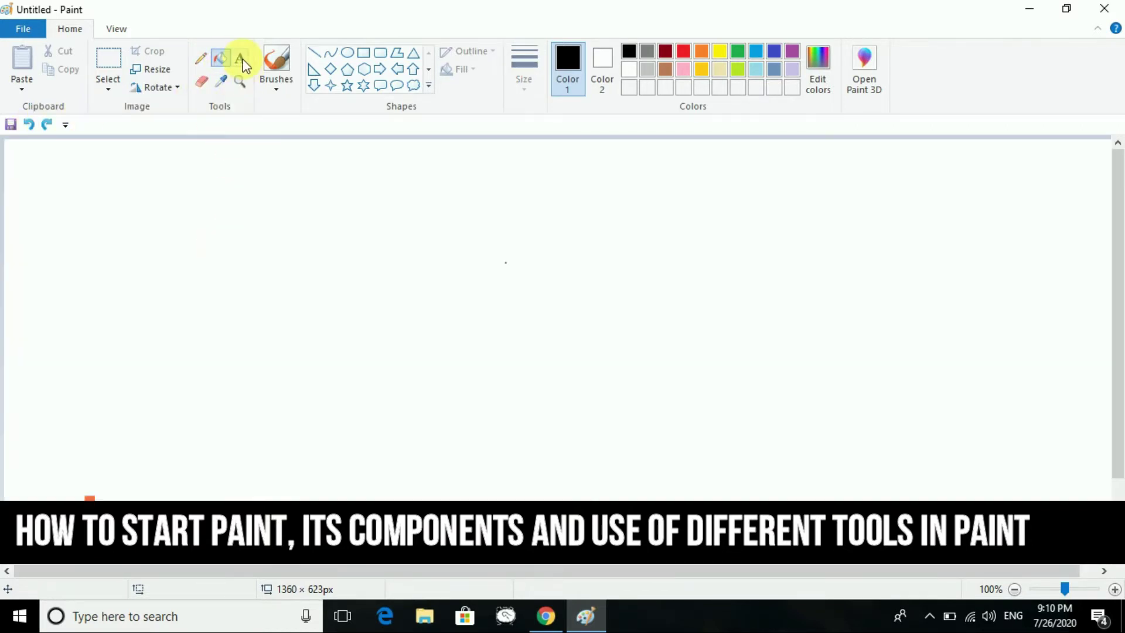
{"action": "left_click", "coordinate": [191, 209]}
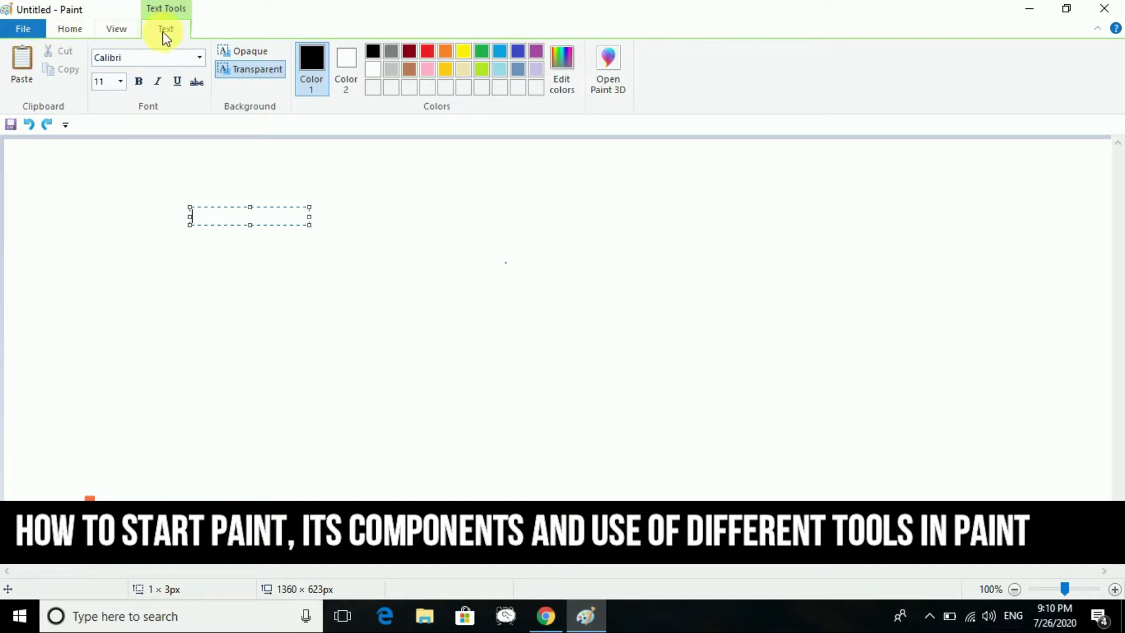
{"action": "left_click", "coordinate": [70, 33]}
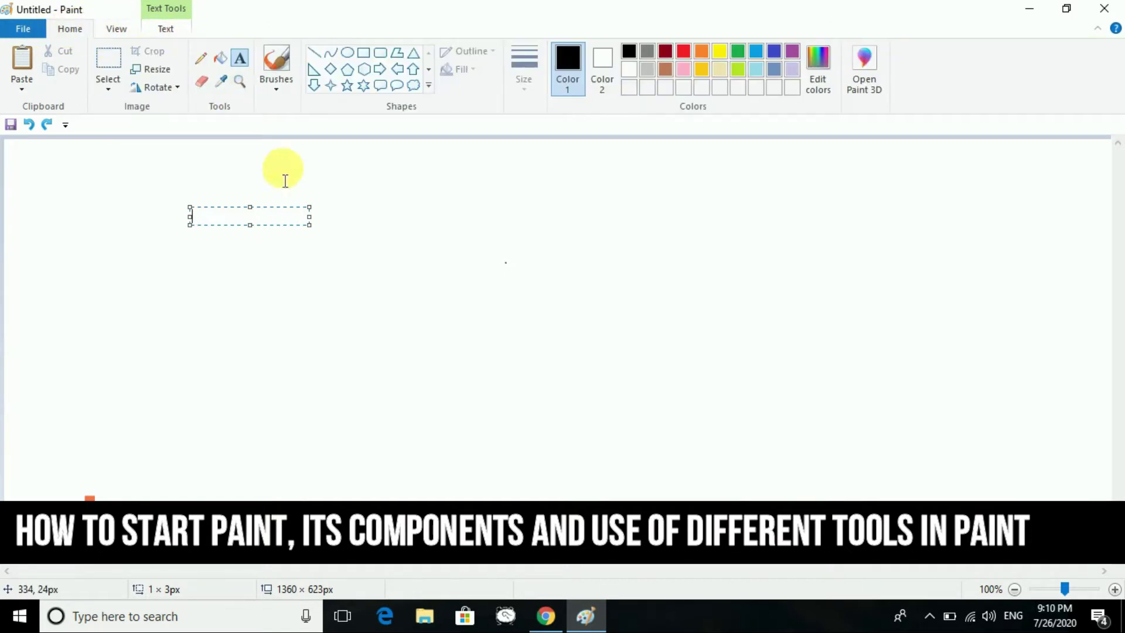
{"action": "left_click", "coordinate": [405, 232]}
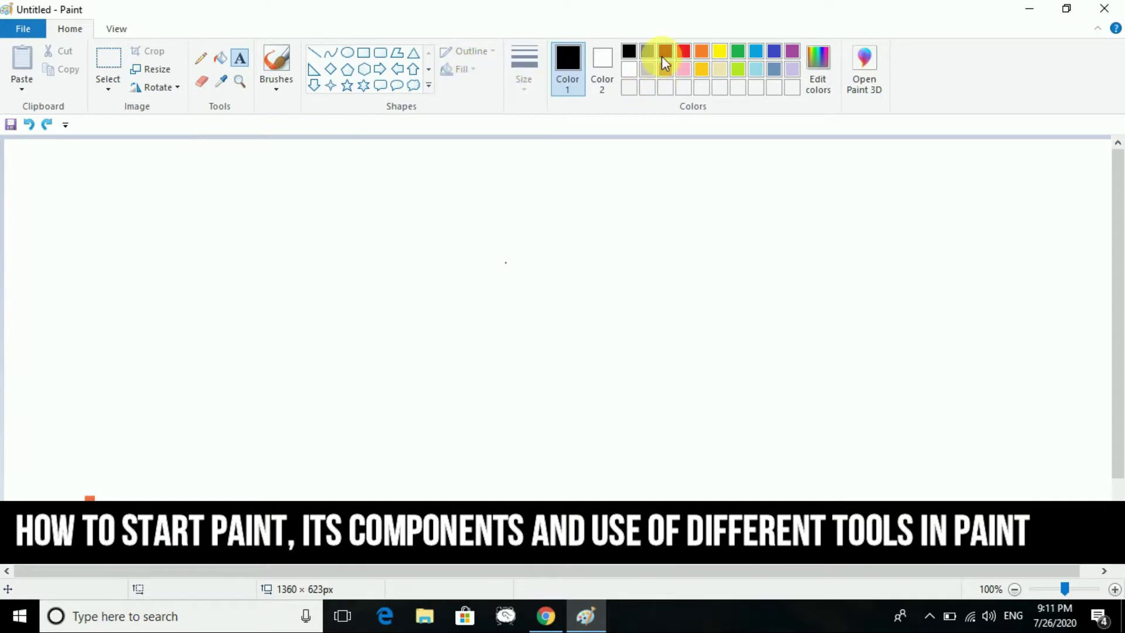
Step: Draw a thick Pencil curve, rub out part of it with the Eraser, and undo these strokes
{"action": "left_click", "coordinate": [200, 59]}
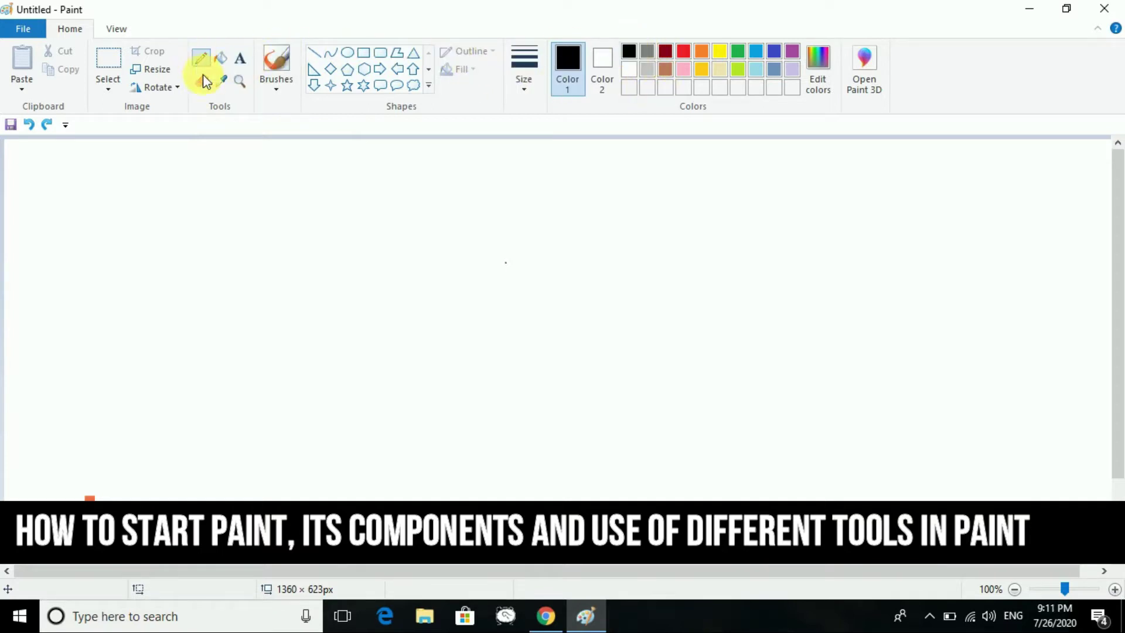
{"action": "mouse_move", "coordinate": [177, 359]}
{"action": "left_mouse_down"}
{"action": "mouse_move", "coordinate": [226, 300]}
{"action": "mouse_move", "coordinate": [360, 343]}
{"action": "mouse_move", "coordinate": [463, 355]}
{"action": "left_mouse_up"}
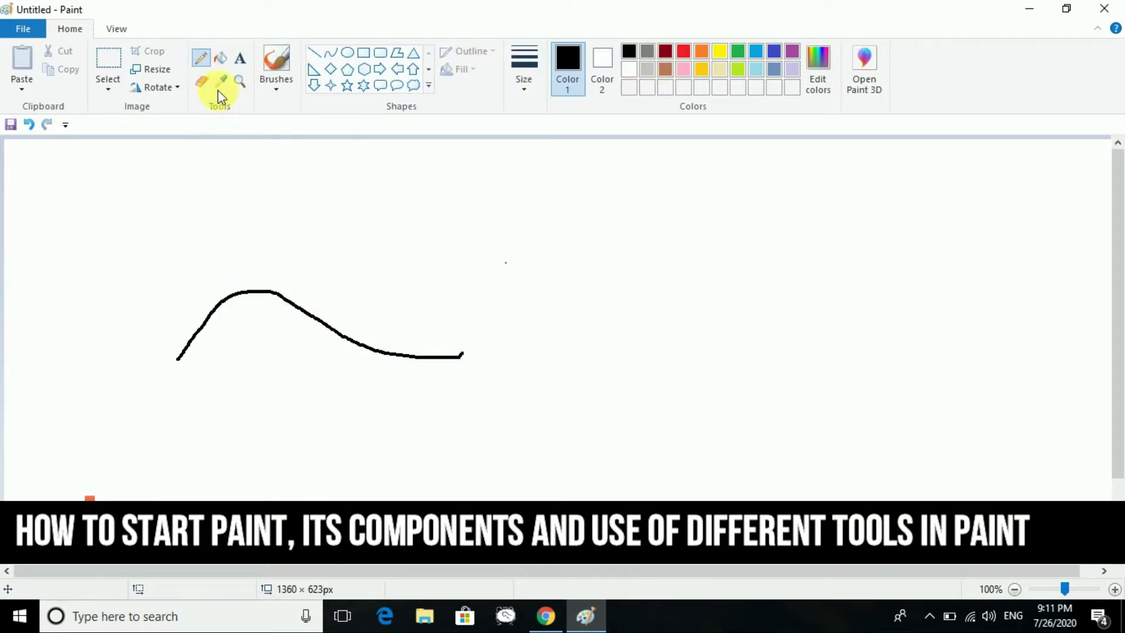
{"action": "left_click", "coordinate": [201, 81]}
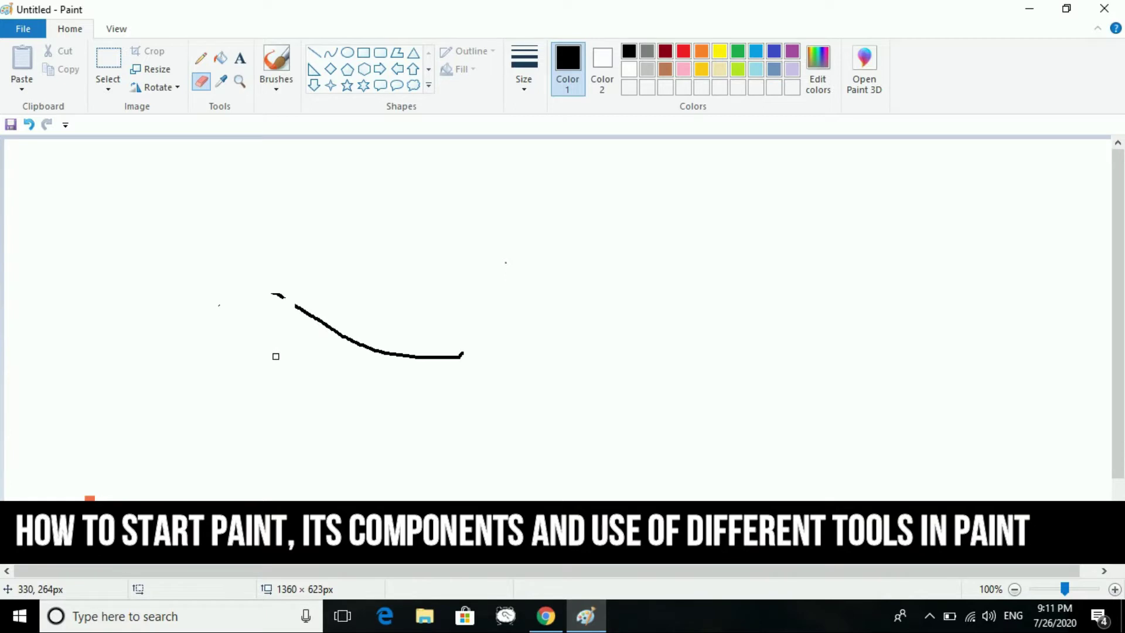
{"action": "key", "text": "ctrl+z"}
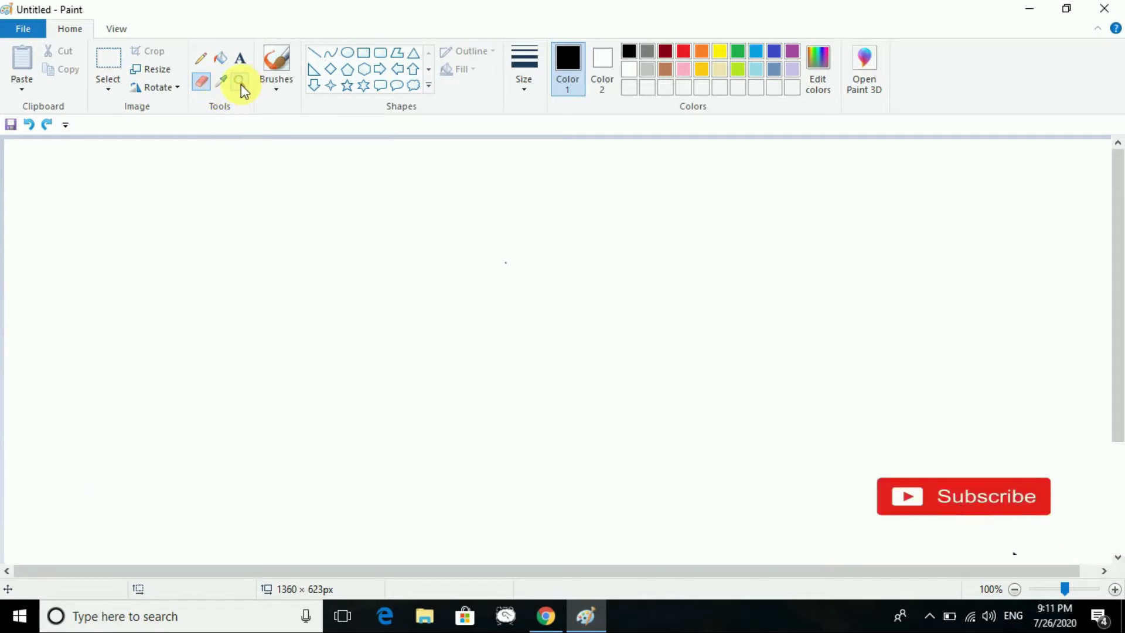
Step: Try the Magnifier tool on the canvas
{"action": "left_click", "coordinate": [240, 85]}
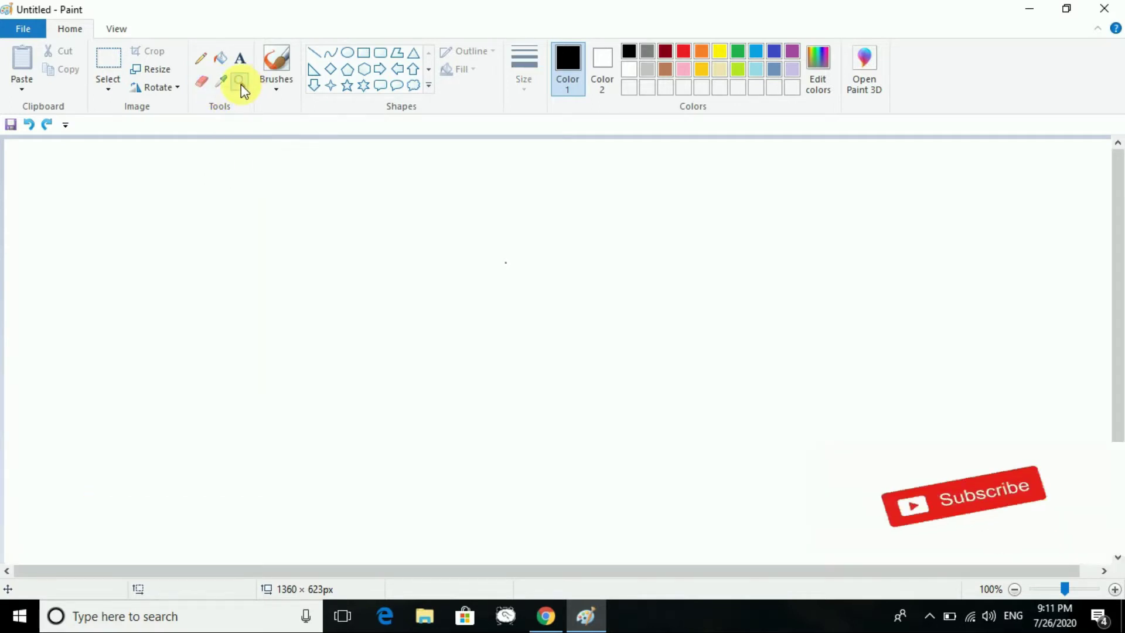
{"action": "right_click", "coordinate": [228, 192]}
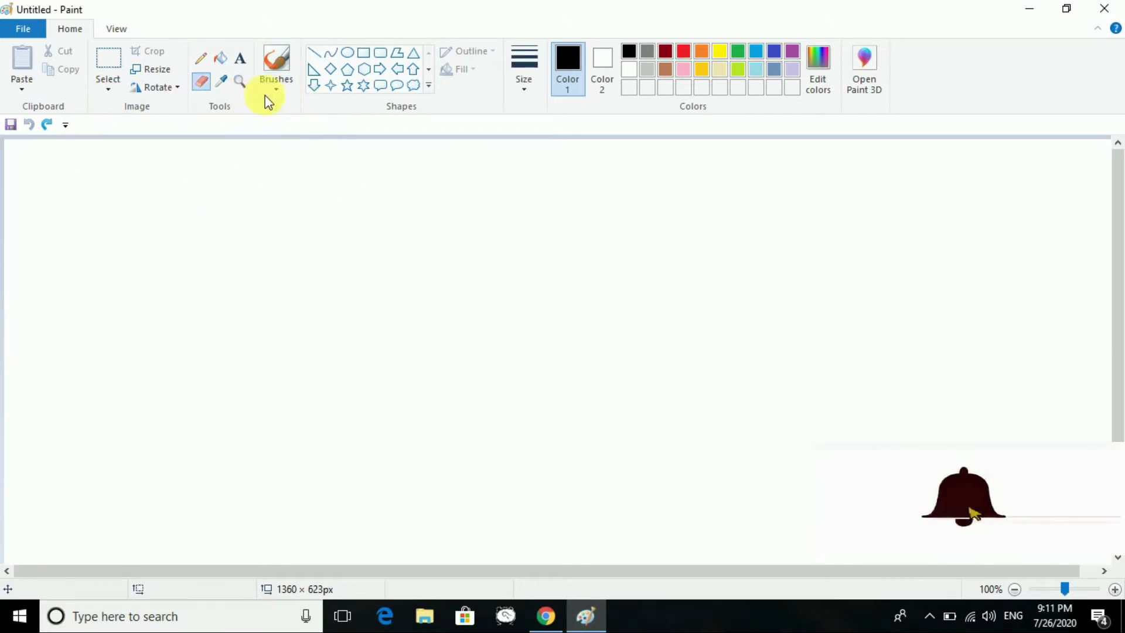
Step: Choose the Line shape and give it a thin outline width
{"action": "left_click", "coordinate": [316, 55]}
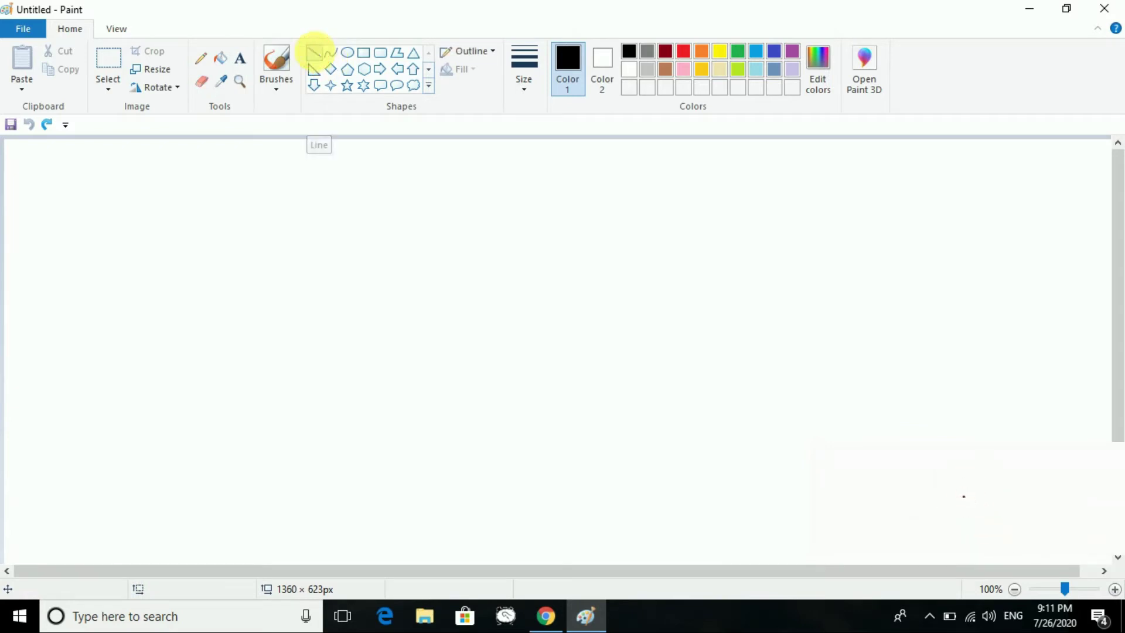
{"action": "left_click", "coordinate": [528, 91]}
{"action": "left_click", "coordinate": [540, 217]}
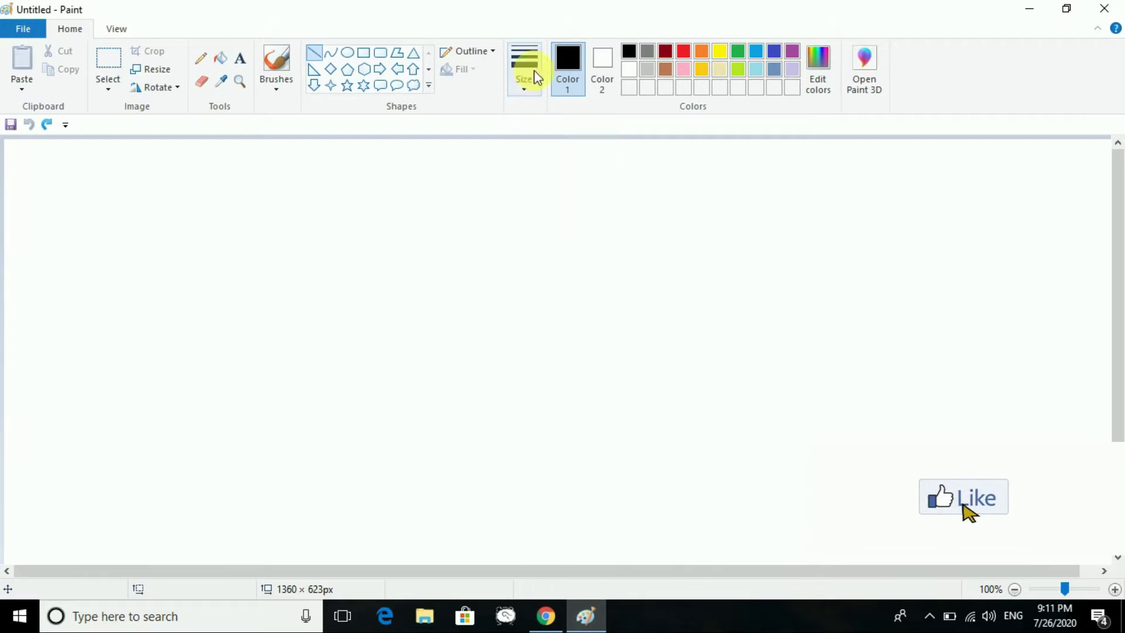
{"action": "left_click", "coordinate": [527, 88]}
{"action": "left_click", "coordinate": [538, 146]}
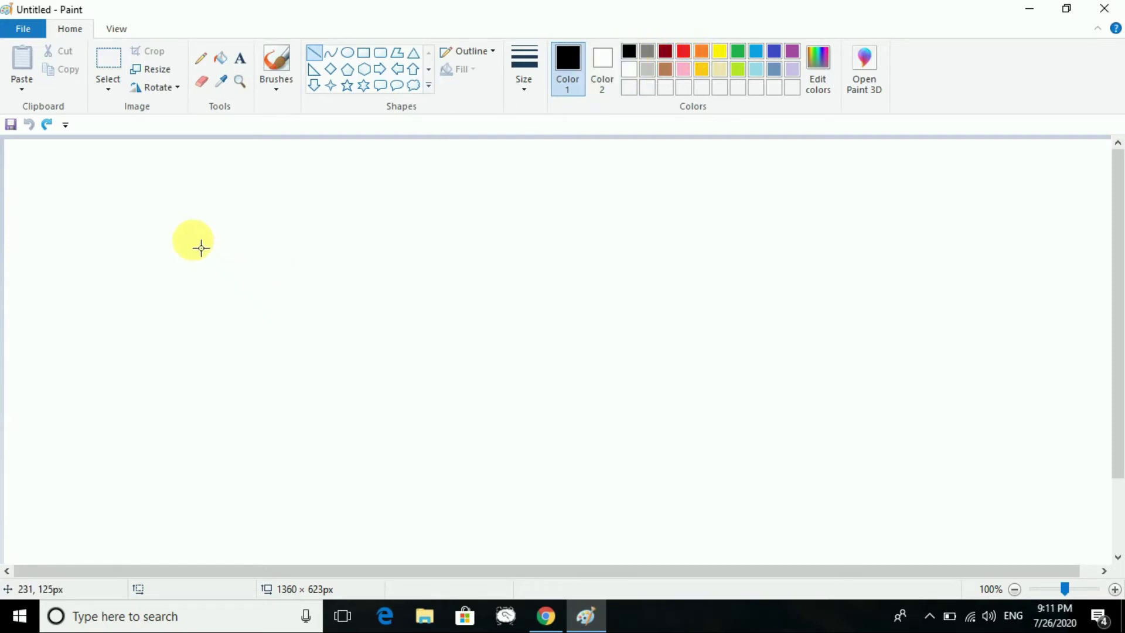
{"action": "mouse_move", "coordinate": [199, 211]}
{"action": "left_mouse_down"}
{"action": "mouse_move", "coordinate": [188, 385]}
{"action": "mouse_move", "coordinate": [197, 511]}
{"action": "left_mouse_up"}
{"action": "key", "text": "Escape"}
{"action": "left_click", "coordinate": [186, 517]}
{"action": "left_click_drag", "start_coordinate": [191, 467], "coordinate": [197, 431]}
{"action": "key", "text": "Escape"}
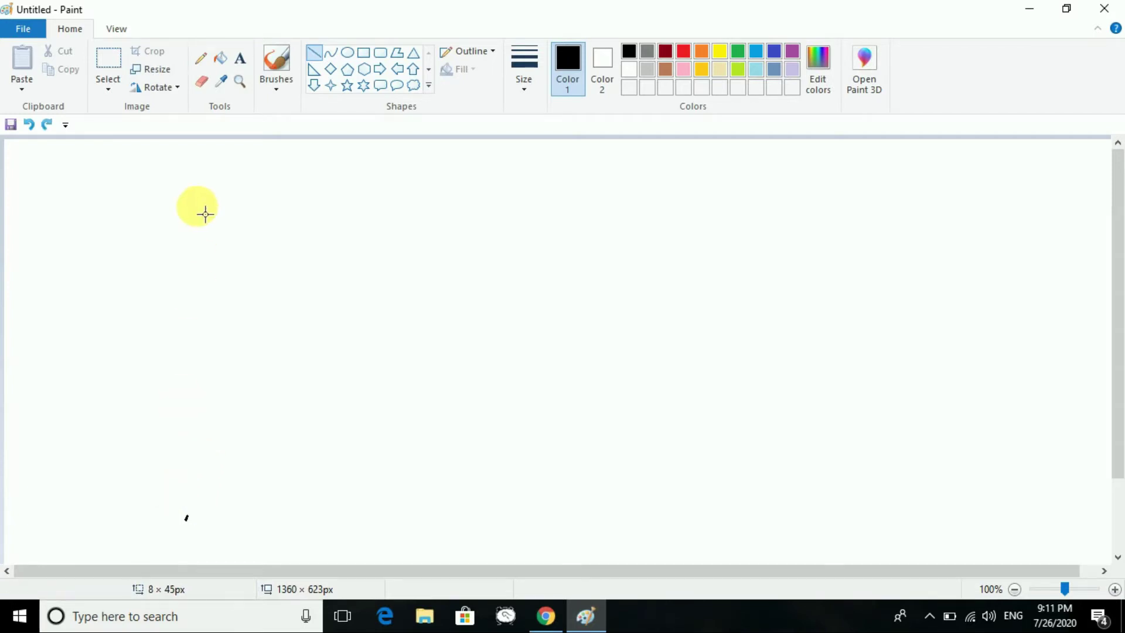
{"action": "left_click", "coordinate": [198, 214]}
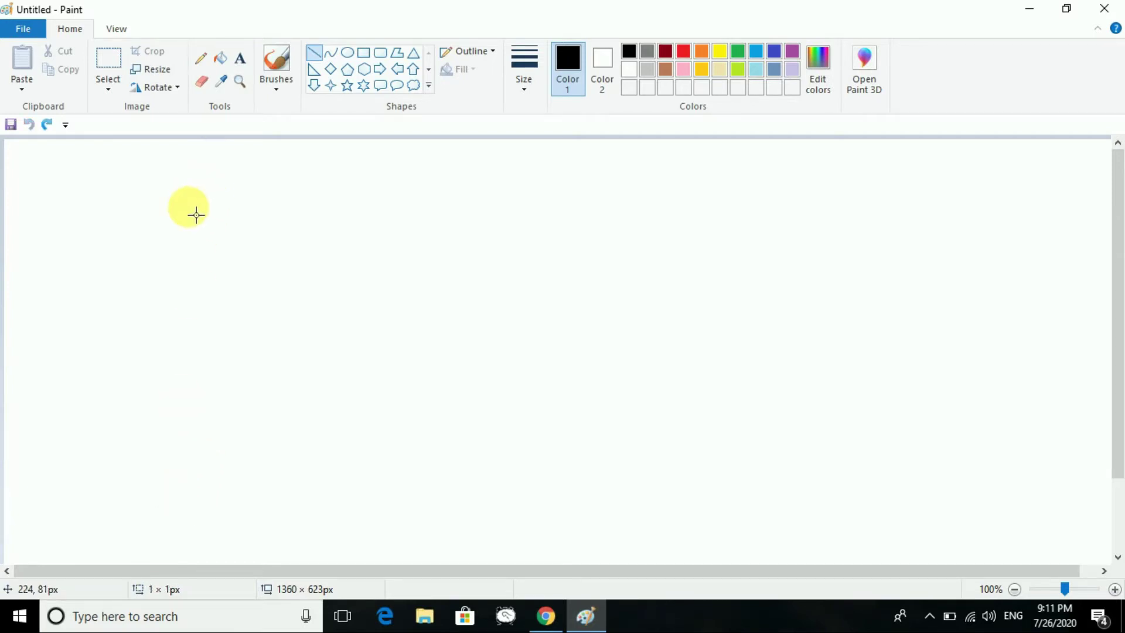
{"action": "key", "text": "Escape"}
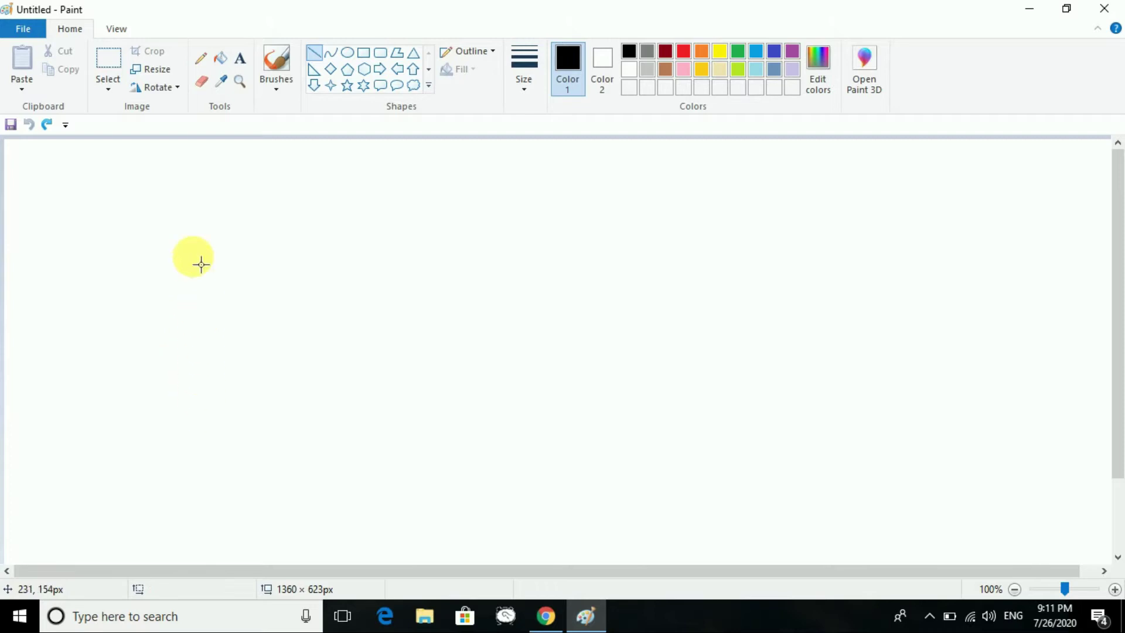
Step: Draw a straight vertical black line about 218 px long on the canvas
{"action": "left_click_drag", "start_coordinate": [193, 213], "coordinate": [186, 391]}
{"action": "key", "text": "Escape"}
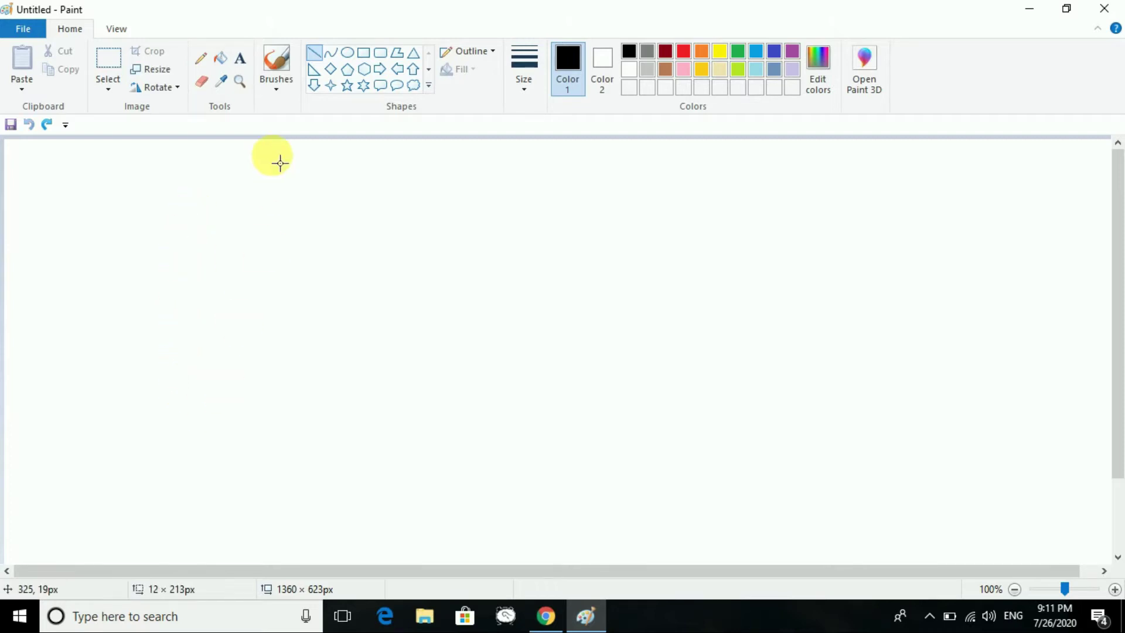
{"action": "left_click_drag", "start_coordinate": [253, 215], "coordinate": [253, 385]}
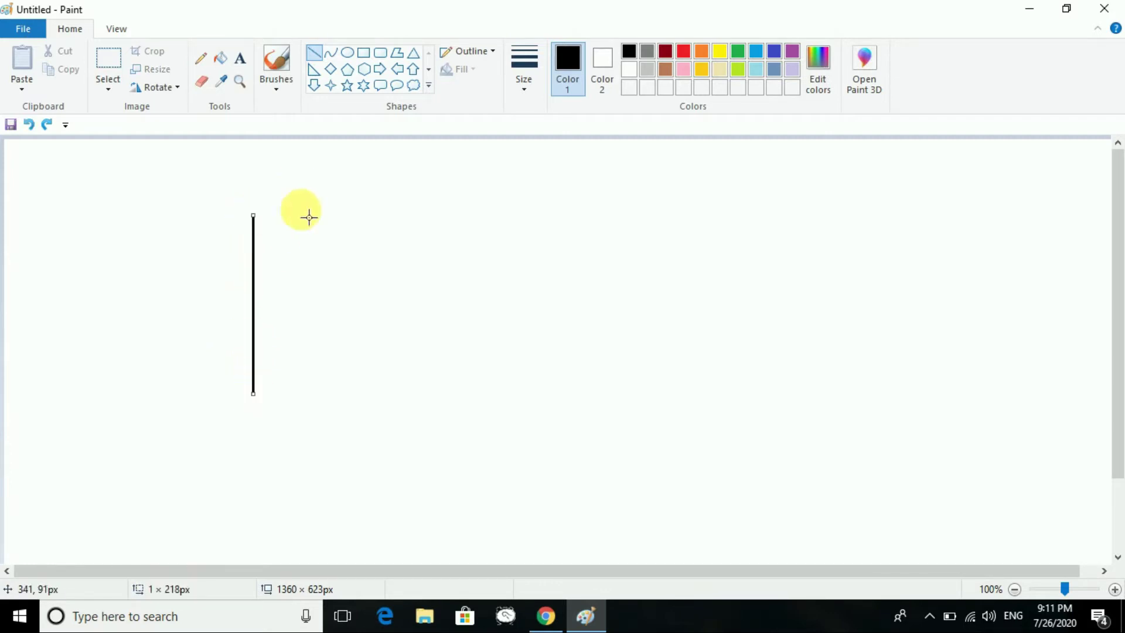
Step: Draw an S-shaped curve about 684 × 374 px beside the vertical line with the Curve shape, and undo it
{"action": "left_click", "coordinate": [333, 53]}
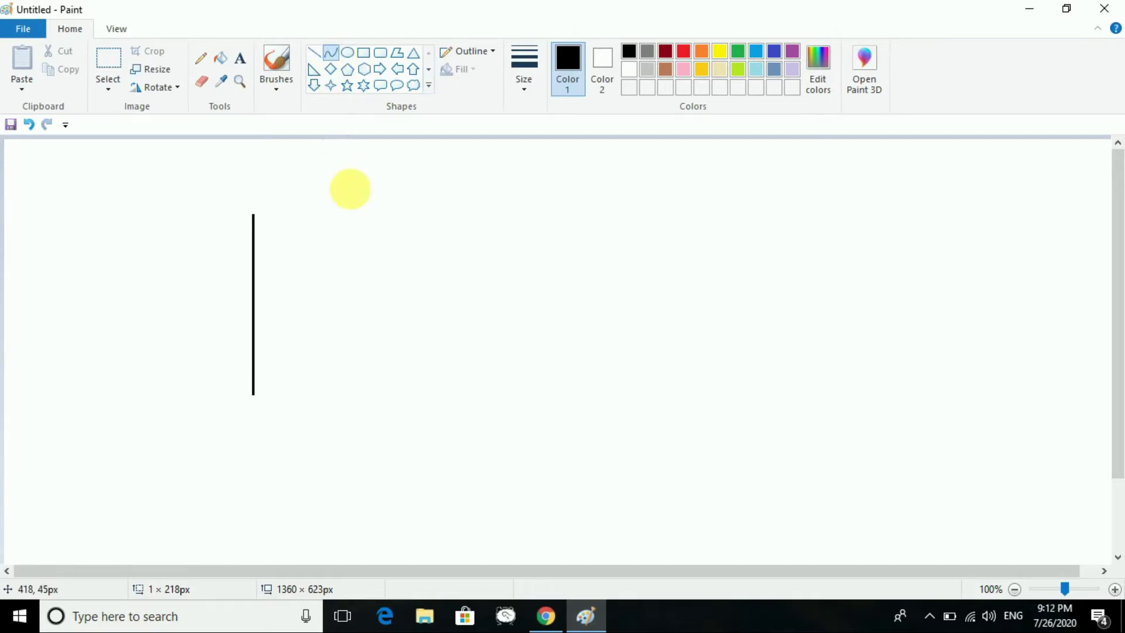
{"action": "left_click_drag", "start_coordinate": [362, 250], "coordinate": [923, 532]}
{"action": "left_click_drag", "start_coordinate": [484, 384], "coordinate": [586, 252]}
{"action": "left_click_drag", "start_coordinate": [739, 420], "coordinate": [645, 554]}
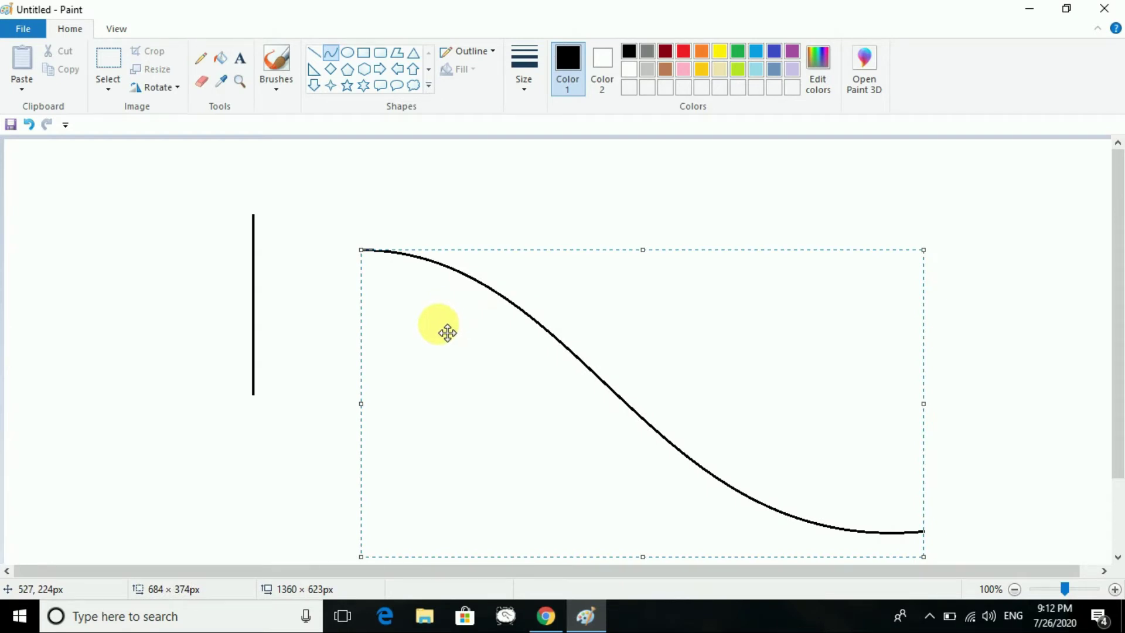
{"action": "key", "text": "ctrl+z"}
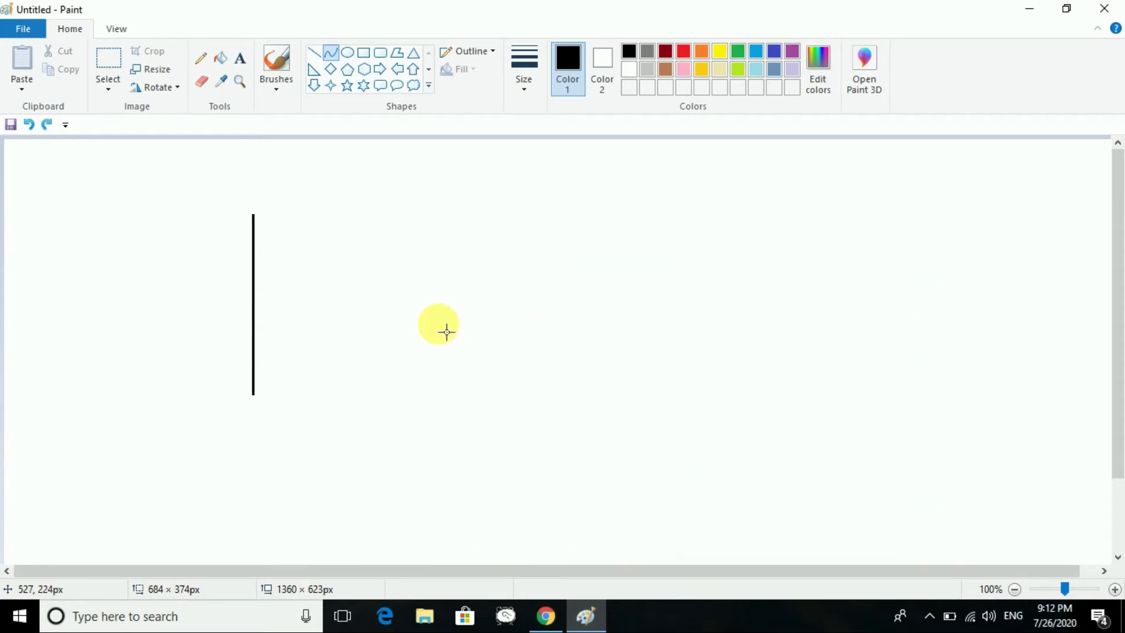
Step: Draw a near-circular black oval about 373 × 363 px with a thick outline to the right of the vertical line
{"action": "left_click", "coordinate": [346, 50]}
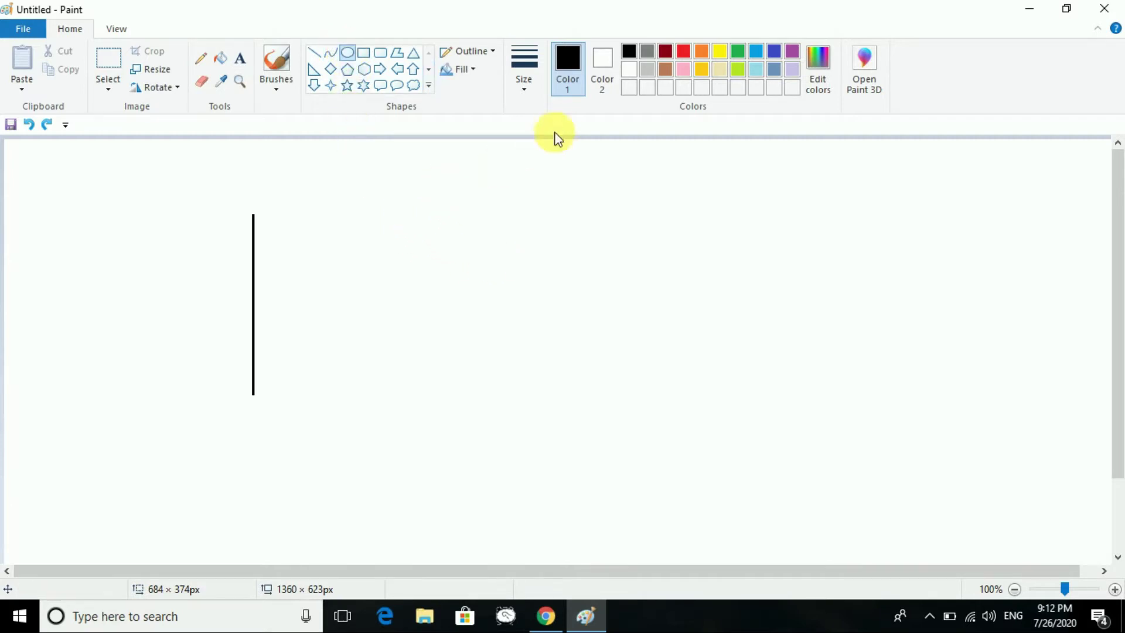
{"action": "left_click", "coordinate": [528, 92]}
{"action": "left_click", "coordinate": [527, 267]}
{"action": "left_click_drag", "start_coordinate": [486, 230], "coordinate": [792, 528]}
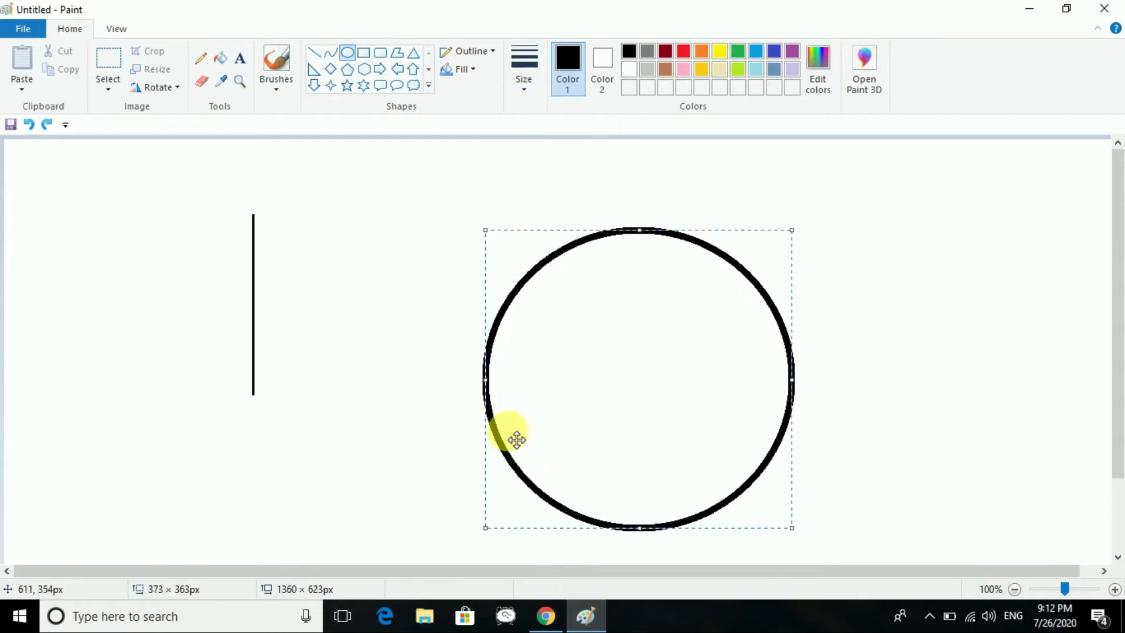
Step: Undo the black oval and draw a black circle about 383 × 383 px in its place
{"action": "key", "text": "ctrl+z"}
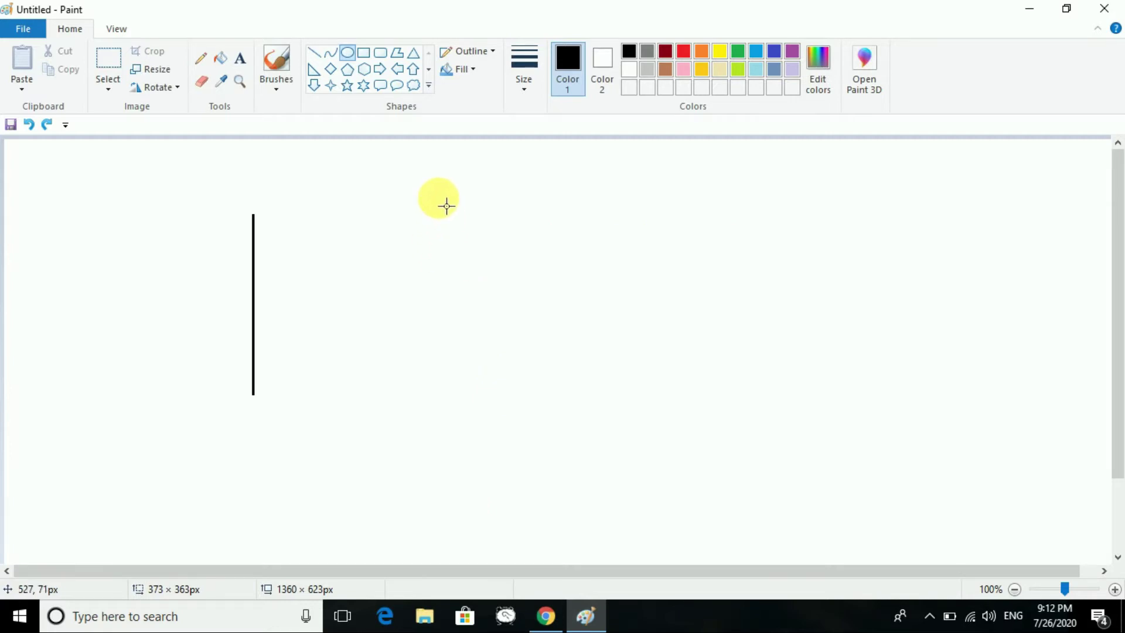
{"action": "left_click_drag", "start_coordinate": [447, 206], "coordinate": [826, 520]}
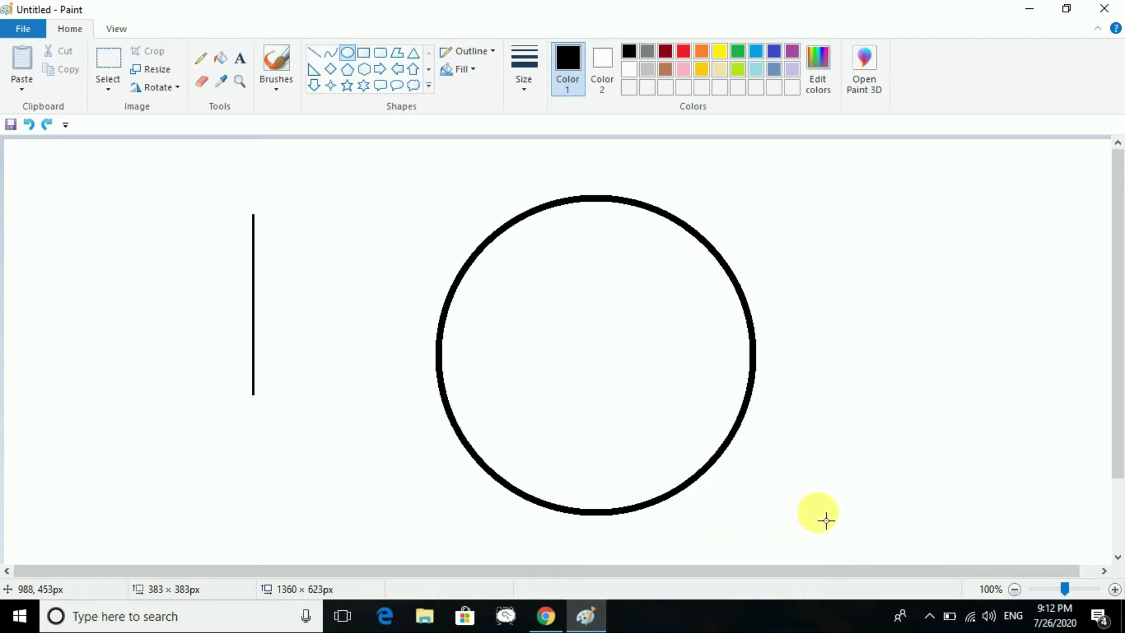
{"action": "left_click_drag", "start_coordinate": [826, 521], "coordinate": [819, 518]}
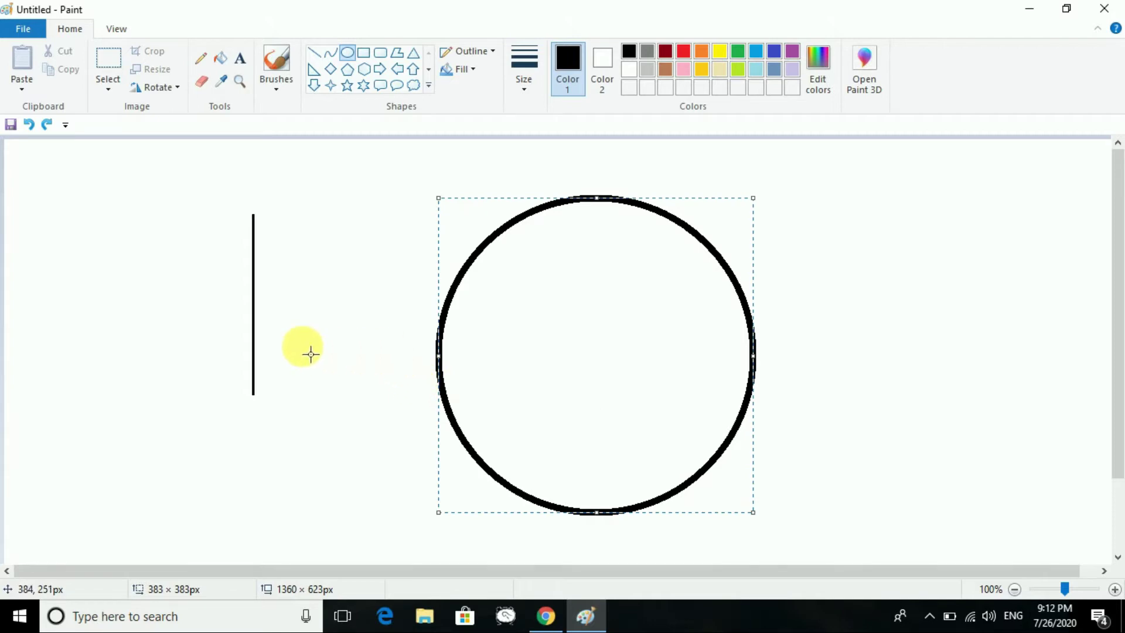
Step: Change the circle's outline color to red, then remove the circle and restore it
{"action": "left_click", "coordinate": [526, 90]}
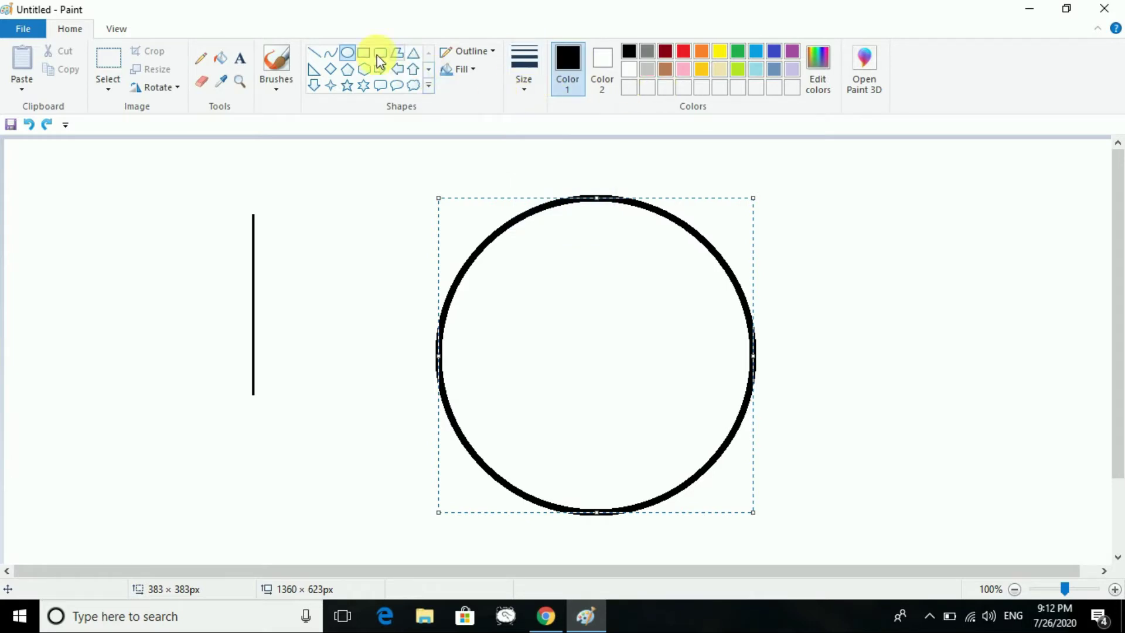
{"action": "left_click", "coordinate": [684, 52]}
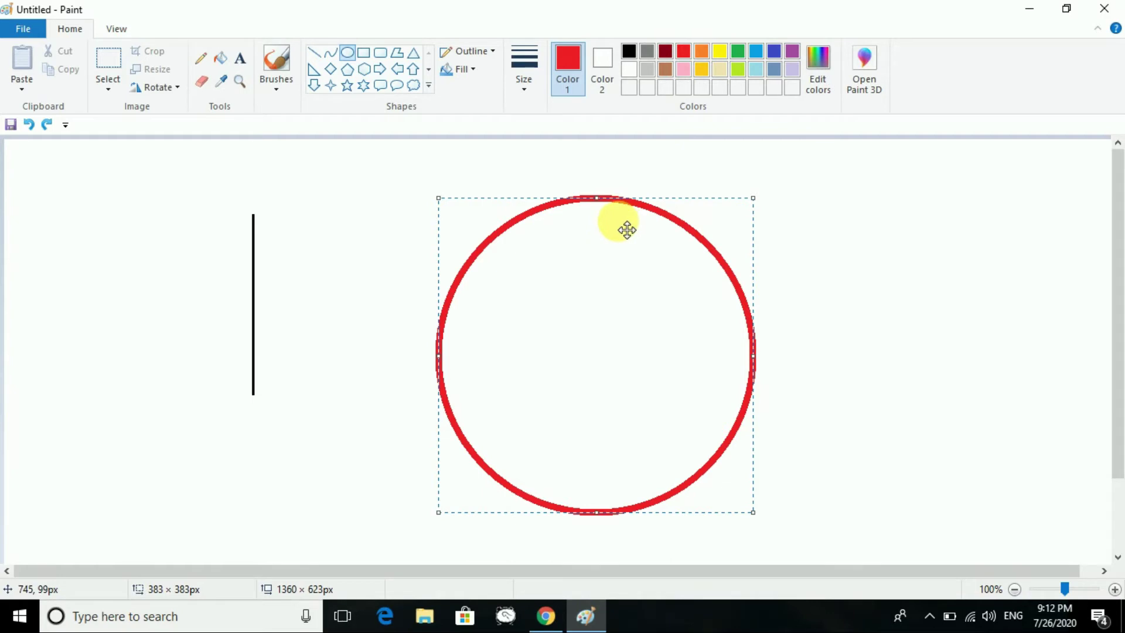
{"action": "key", "text": "Delete"}
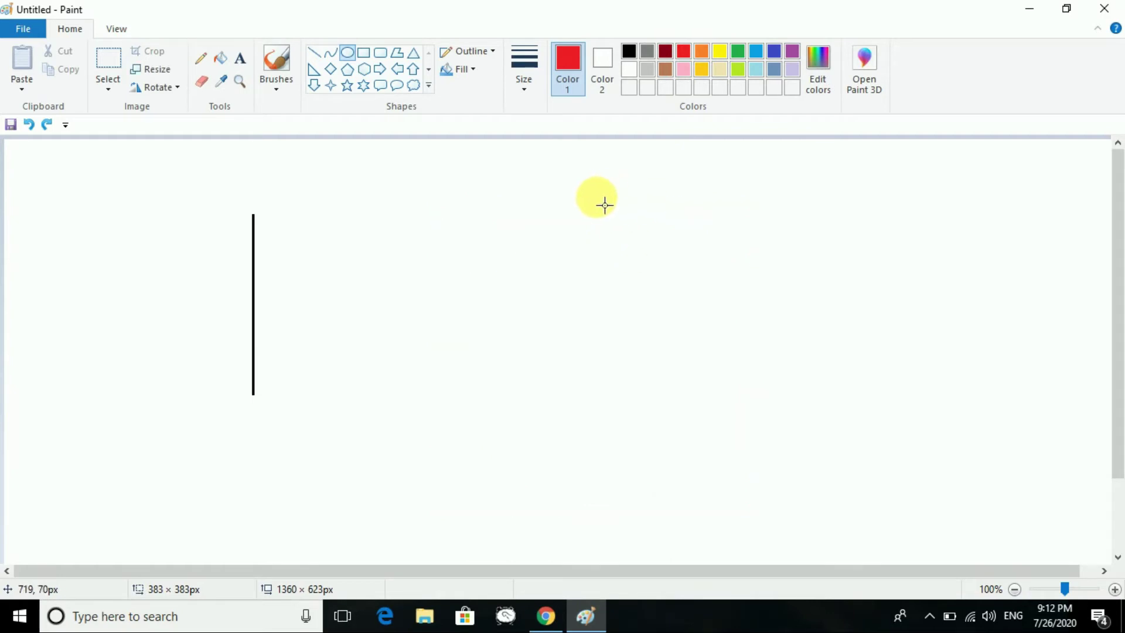
{"action": "key", "text": "ctrl+y"}
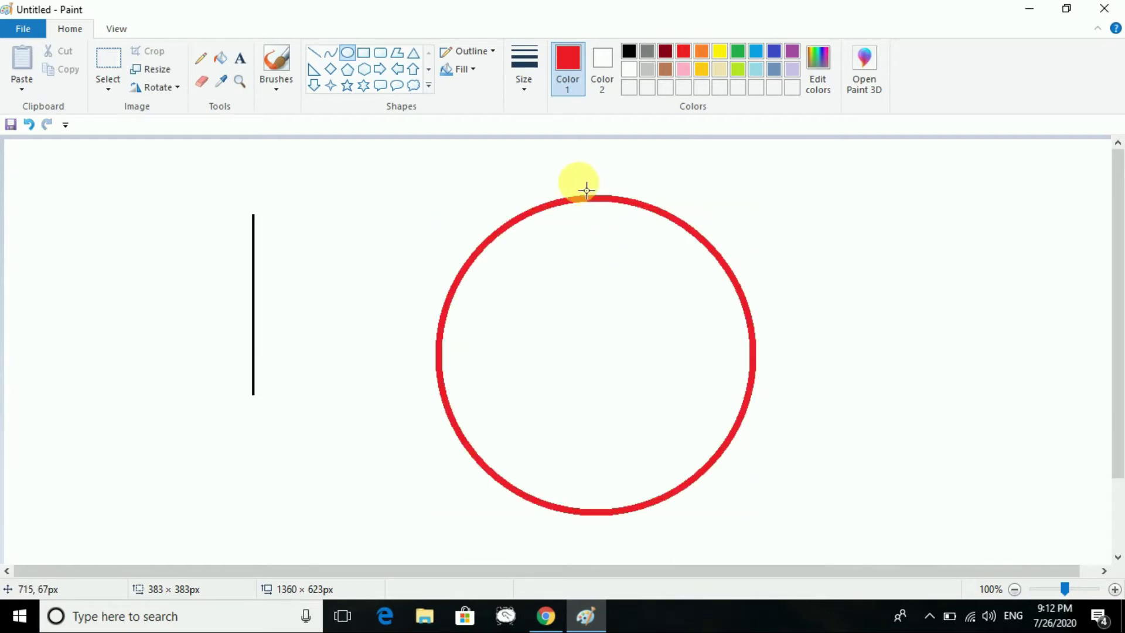
Step: Draw a near-circular green oval about 226 × 237 px and move it to the middle of the red circle
{"action": "left_click", "coordinate": [669, 52]}
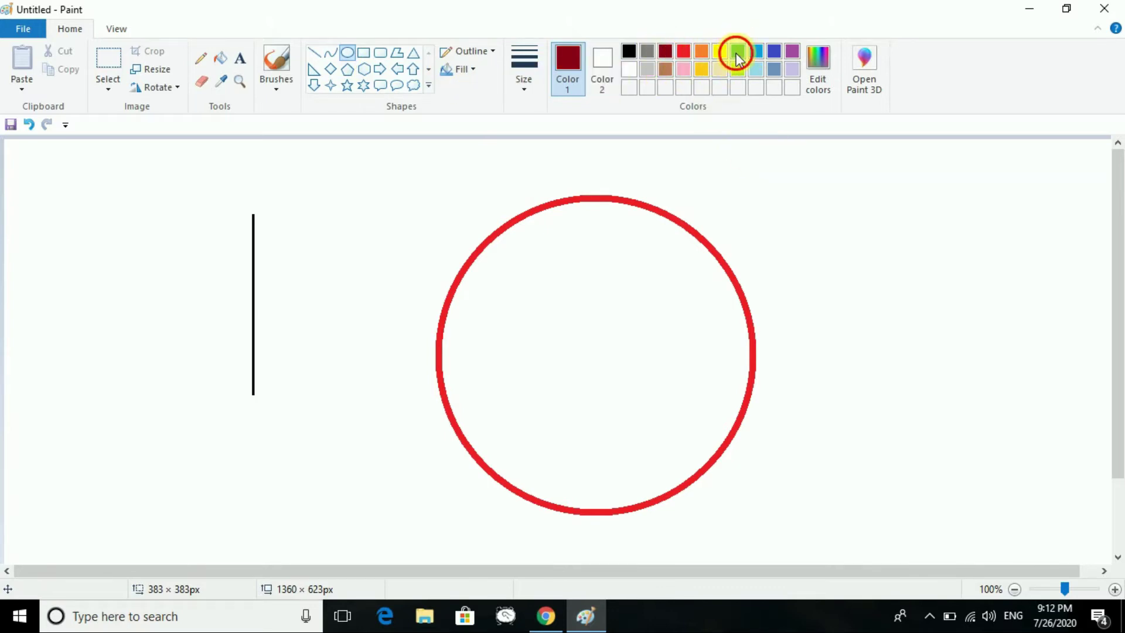
{"action": "left_click", "coordinate": [738, 51]}
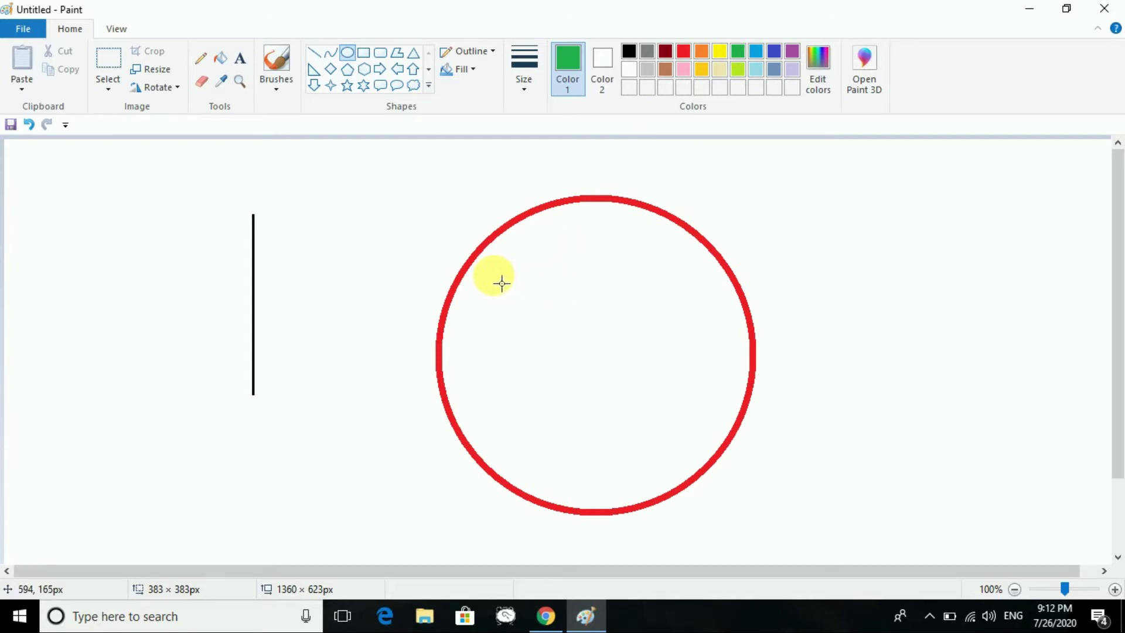
{"action": "left_click_drag", "start_coordinate": [491, 272], "coordinate": [750, 448]}
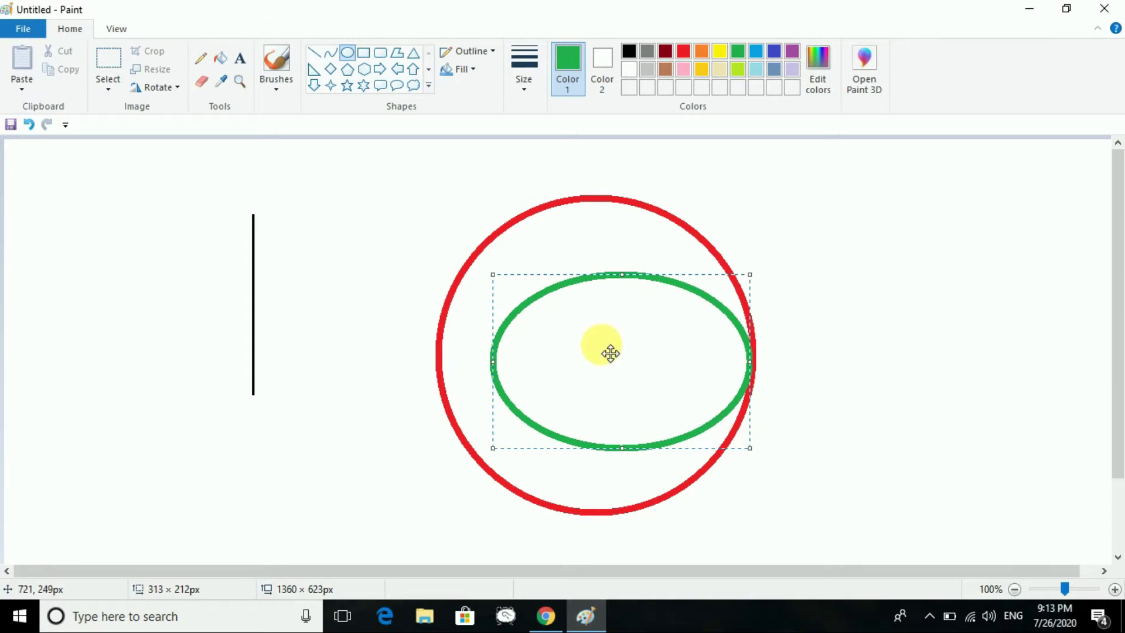
{"action": "key", "text": "ctrl+z"}
{"action": "left_click_drag", "start_coordinate": [514, 258], "coordinate": [700, 452]}
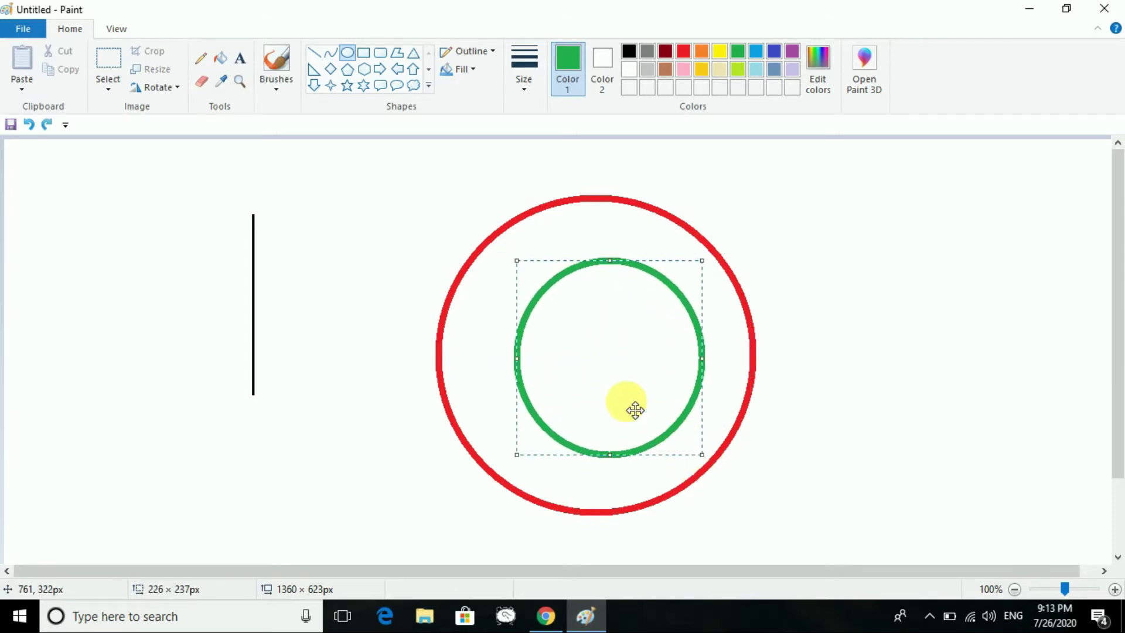
{"action": "left_click_drag", "start_coordinate": [625, 404], "coordinate": [608, 400]}
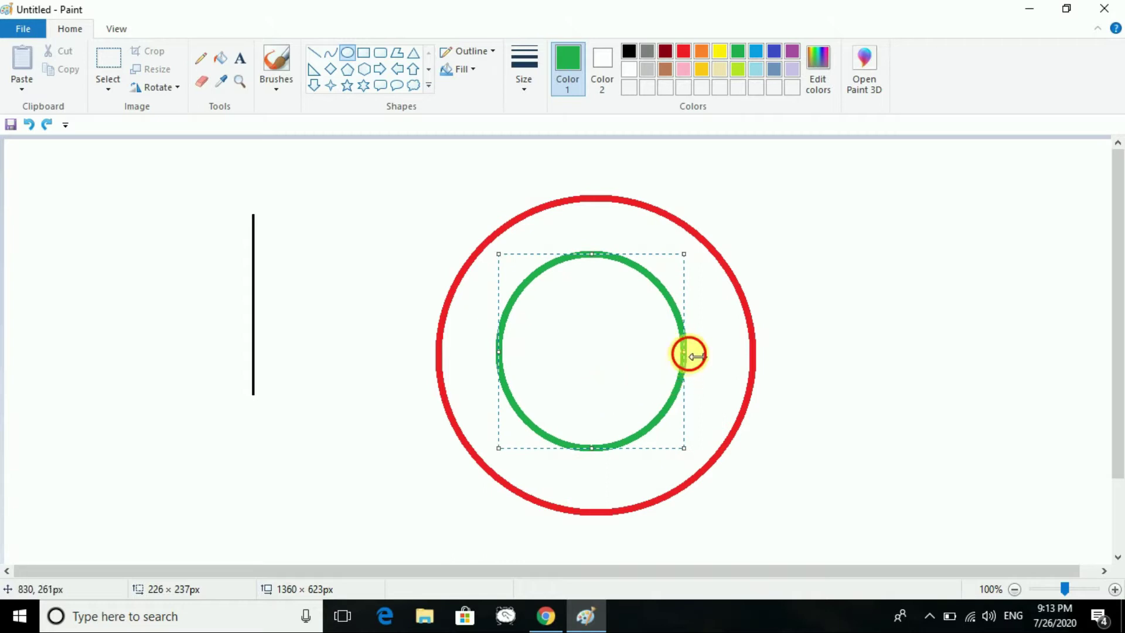
Step: Enlarge the green oval to about 291 × 306 px so it sits evenly inside the red circle, and deselect it
{"action": "left_click_drag", "start_coordinate": [693, 357], "coordinate": [710, 357]}
{"action": "left_click_drag", "start_coordinate": [600, 255], "coordinate": [601, 232]}
{"action": "left_click_drag", "start_coordinate": [498, 340], "coordinate": [476, 340]}
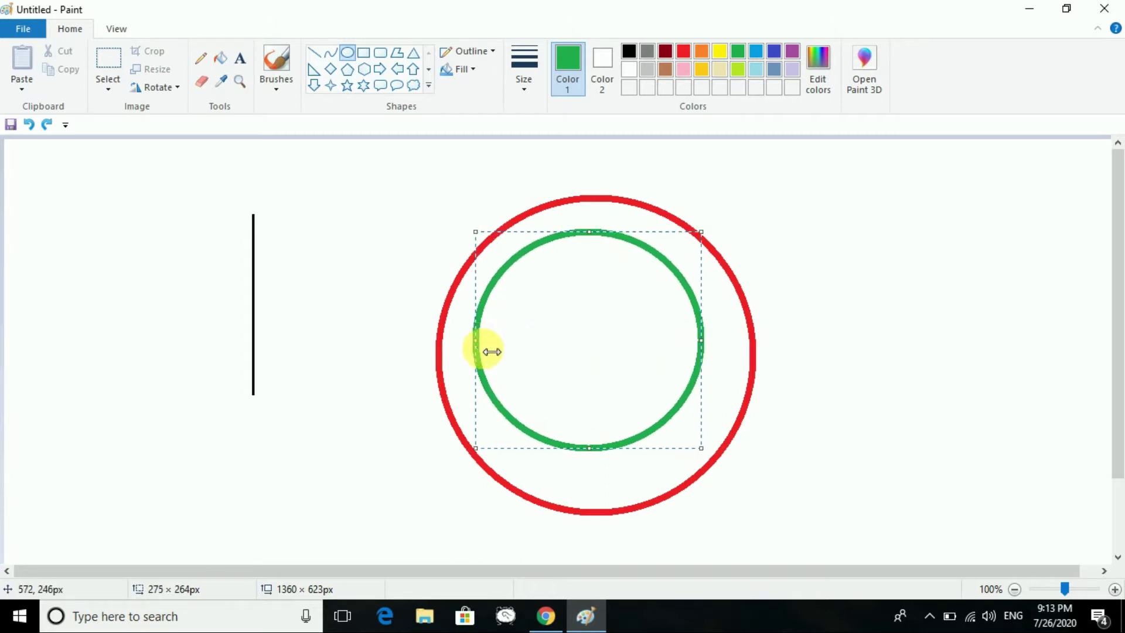
{"action": "left_click_drag", "start_coordinate": [594, 456], "coordinate": [595, 490]}
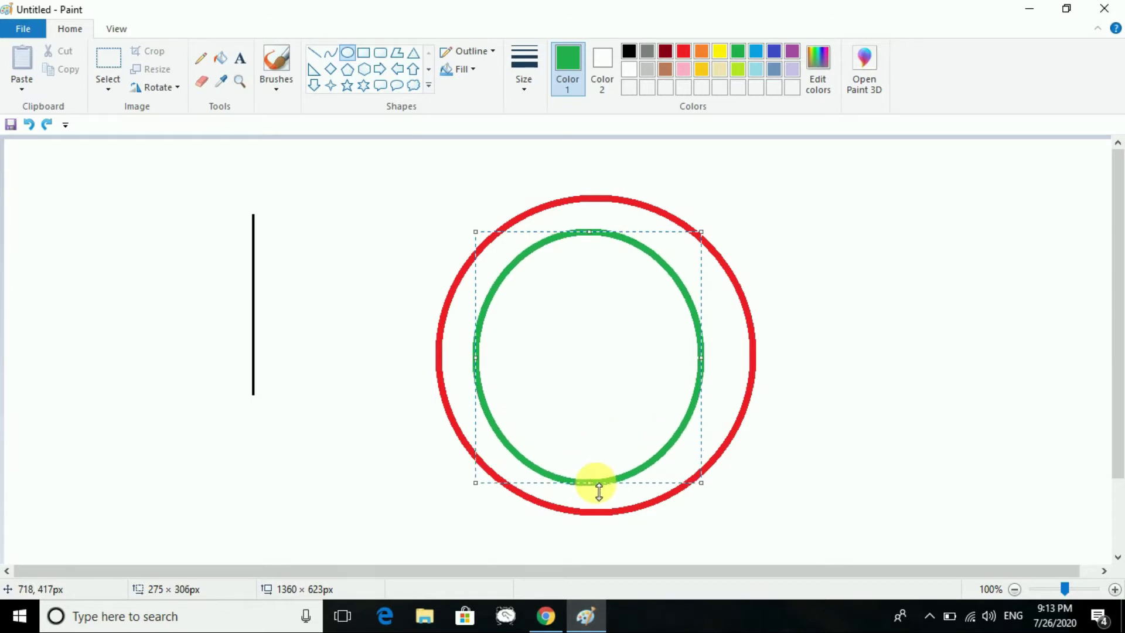
{"action": "left_click_drag", "start_coordinate": [702, 359], "coordinate": [716, 363]}
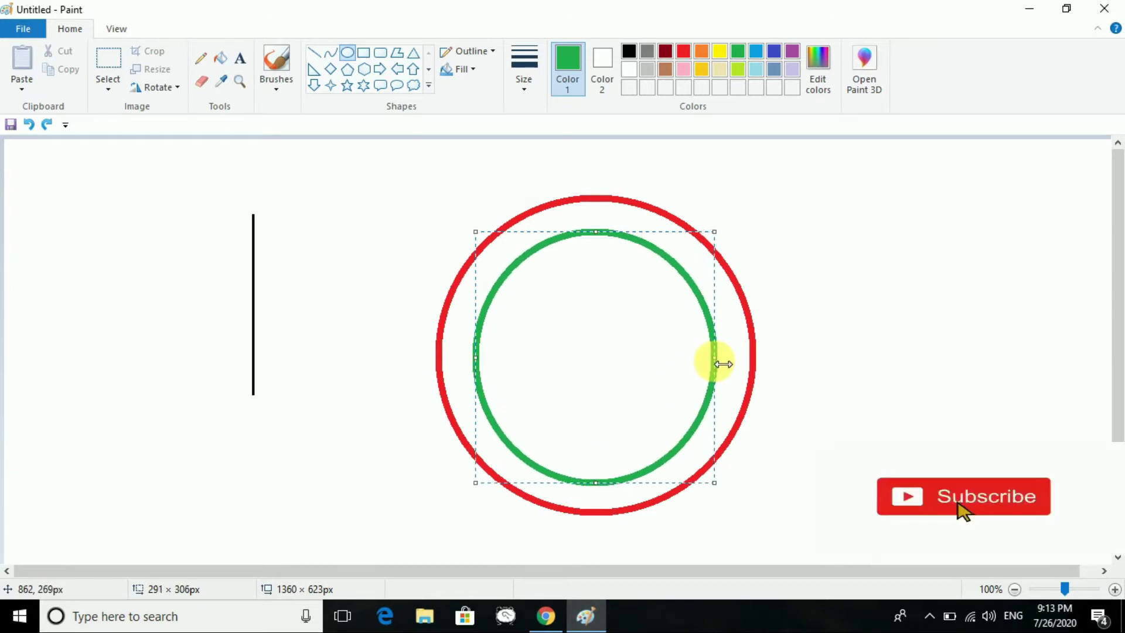
{"action": "left_click", "coordinate": [740, 176]}
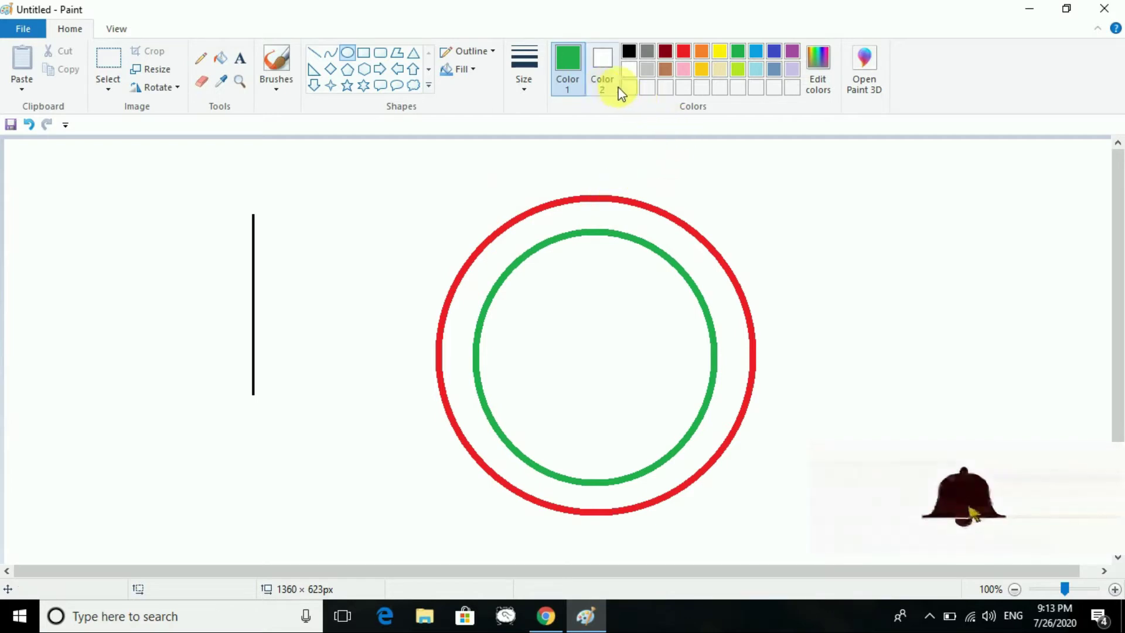
Step: Try a green fill in the ring between the two circles, undo it, and fill the ring with yellow
{"action": "left_click", "coordinate": [461, 69]}
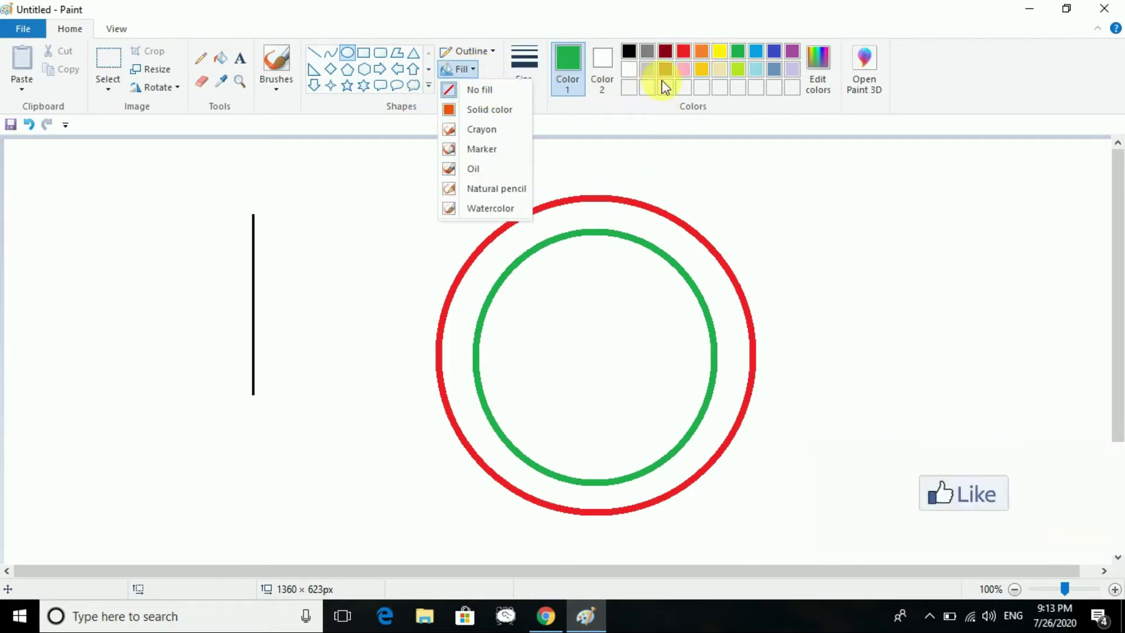
{"action": "left_click", "coordinate": [722, 59]}
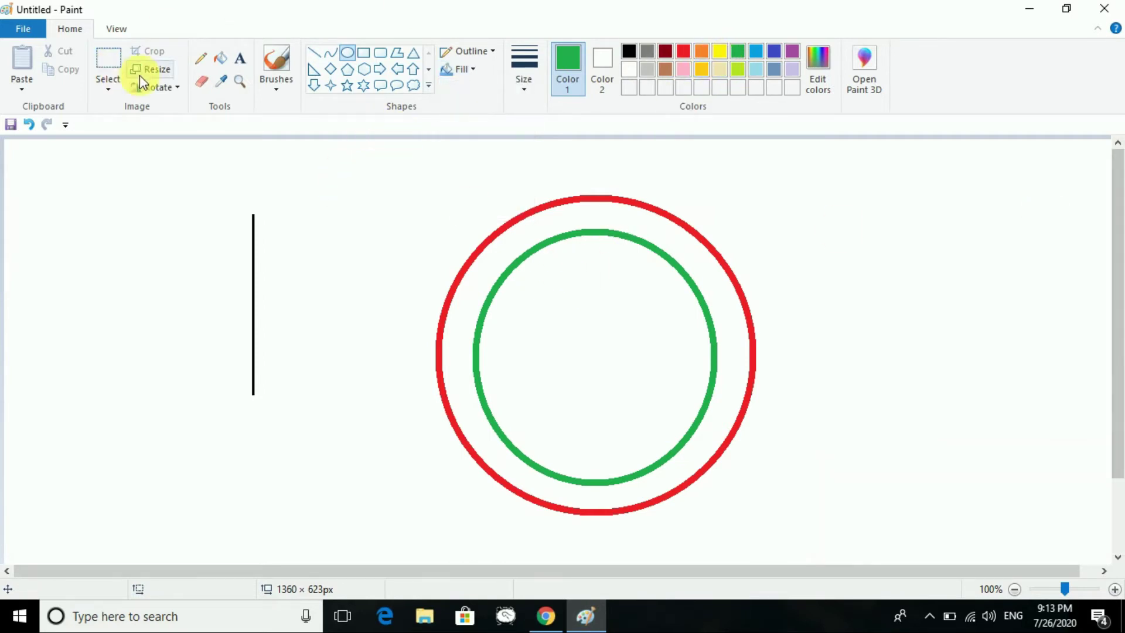
{"action": "left_click", "coordinate": [219, 59]}
{"action": "left_click", "coordinate": [502, 260]}
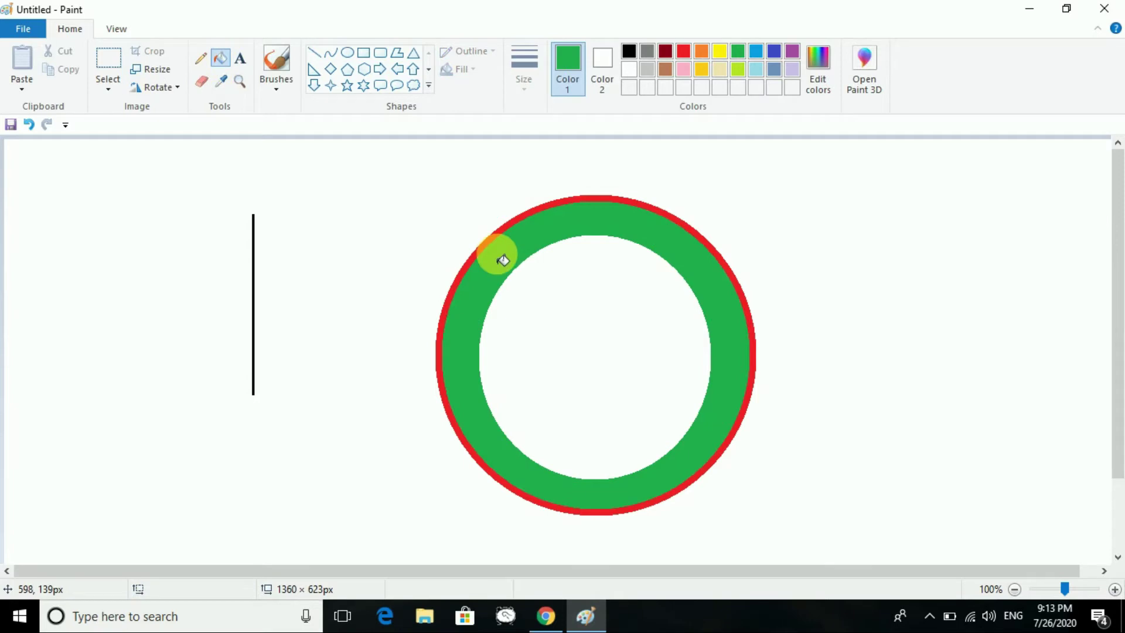
{"action": "key", "text": "ctrl+z"}
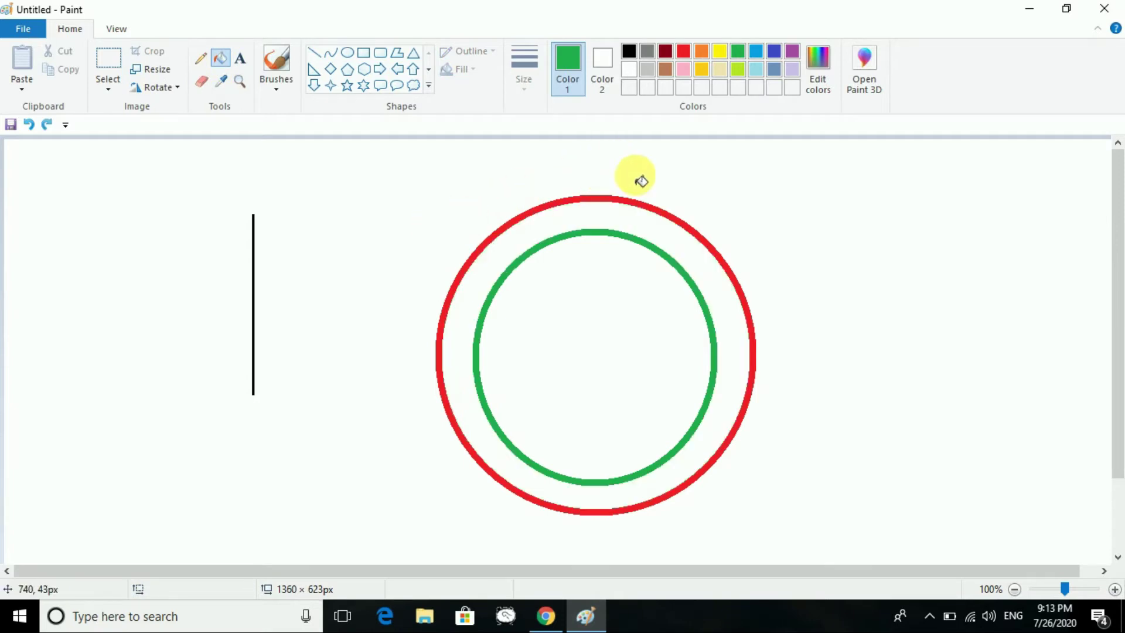
{"action": "left_click", "coordinate": [720, 51]}
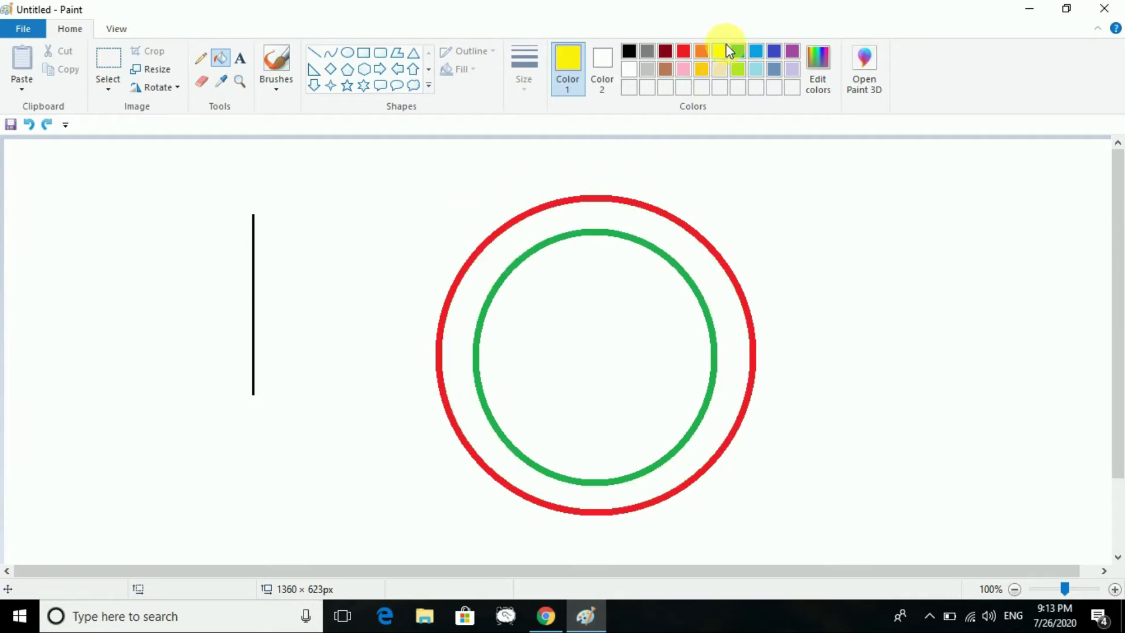
{"action": "left_click", "coordinate": [622, 224]}
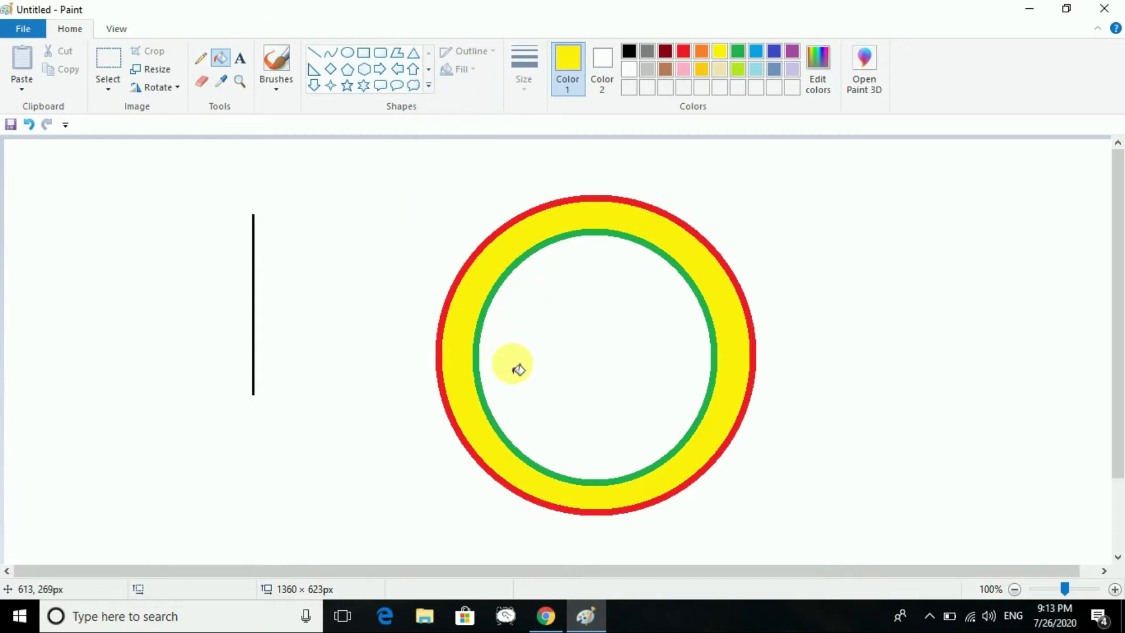
Step: Draw a red rectangle about 272 × 266 px to the right of the circles
{"action": "left_click", "coordinate": [364, 55]}
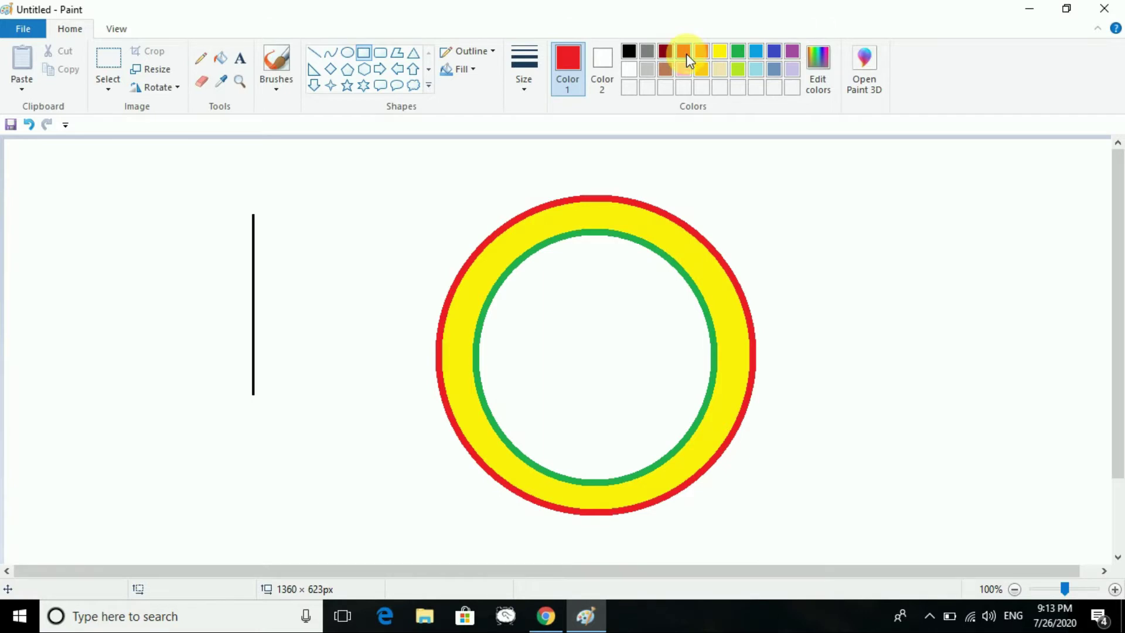
{"action": "left_click_drag", "start_coordinate": [844, 228], "coordinate": [1070, 450]}
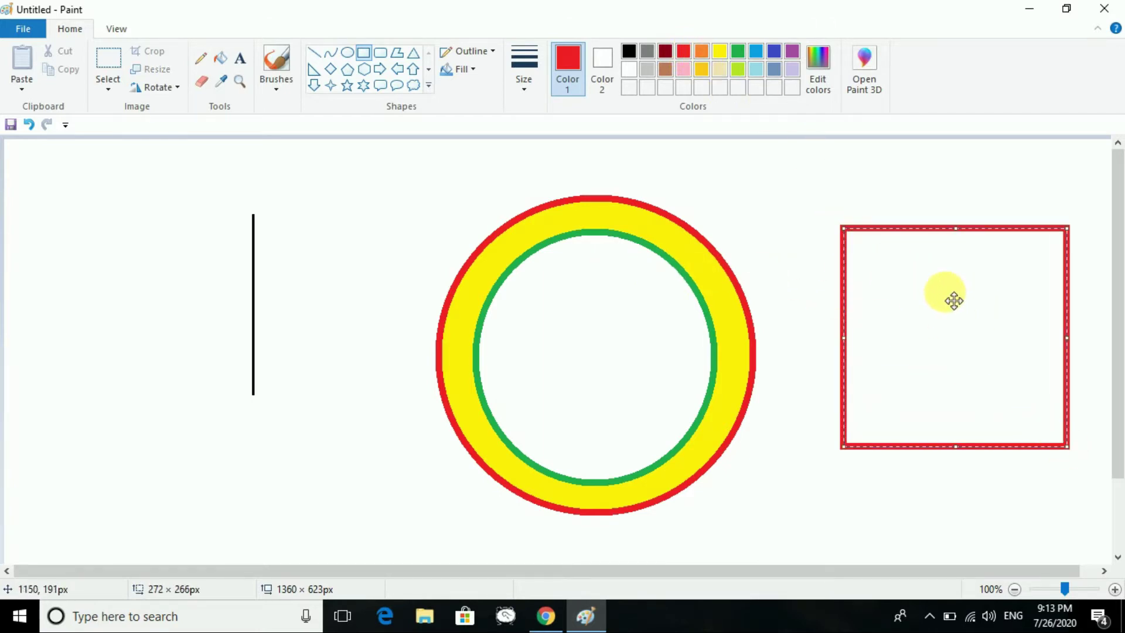
{"action": "left_click", "coordinate": [830, 190]}
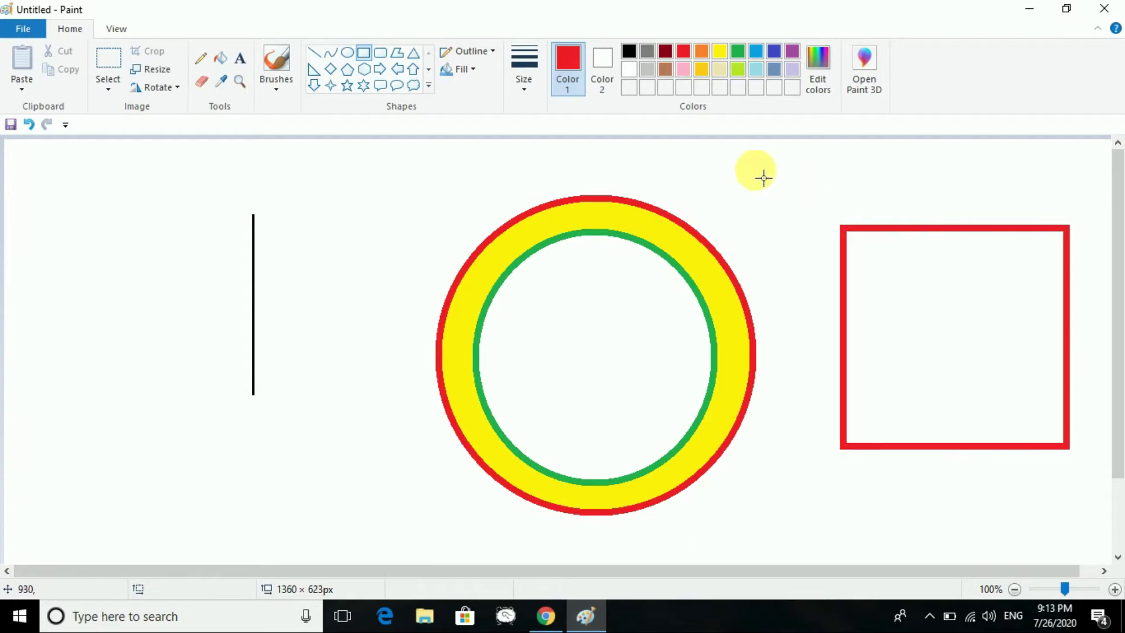
Step: Sample the ring's yellow with the Color picker and fill the red rectangle with it
{"action": "left_click", "coordinate": [220, 85]}
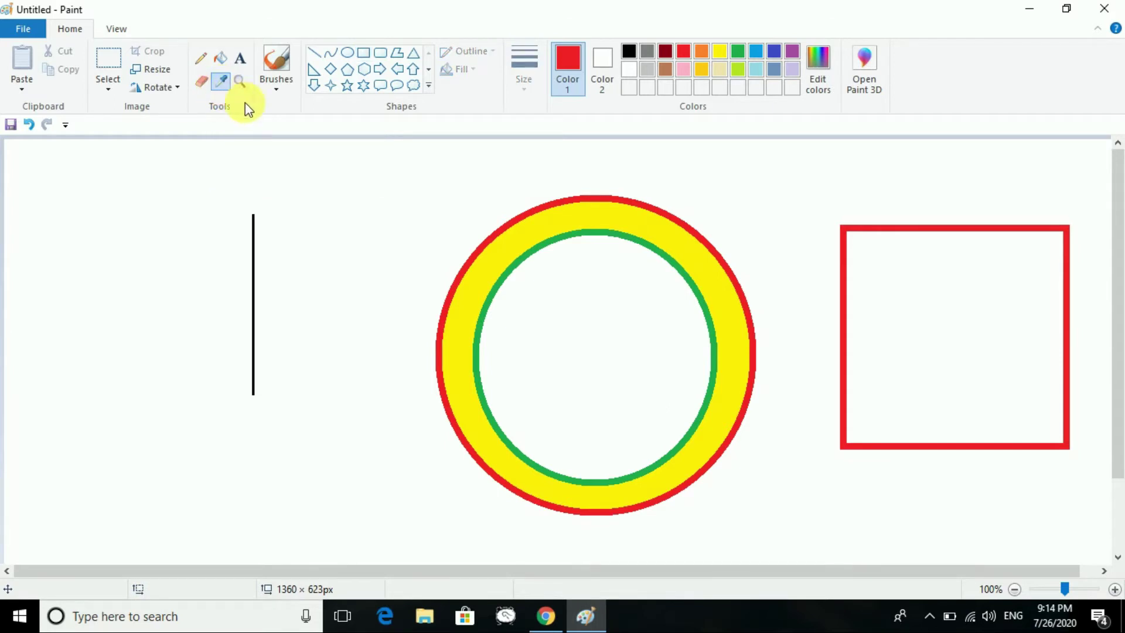
{"action": "left_click", "coordinate": [508, 261]}
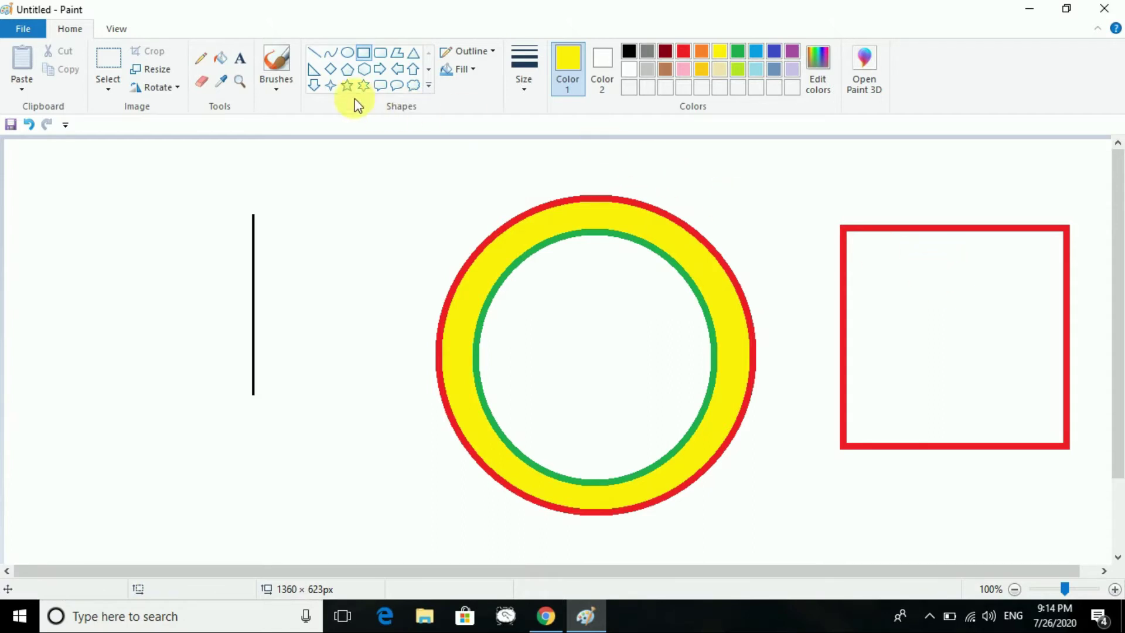
{"action": "left_click", "coordinate": [227, 57]}
{"action": "left_click", "coordinate": [944, 323]}
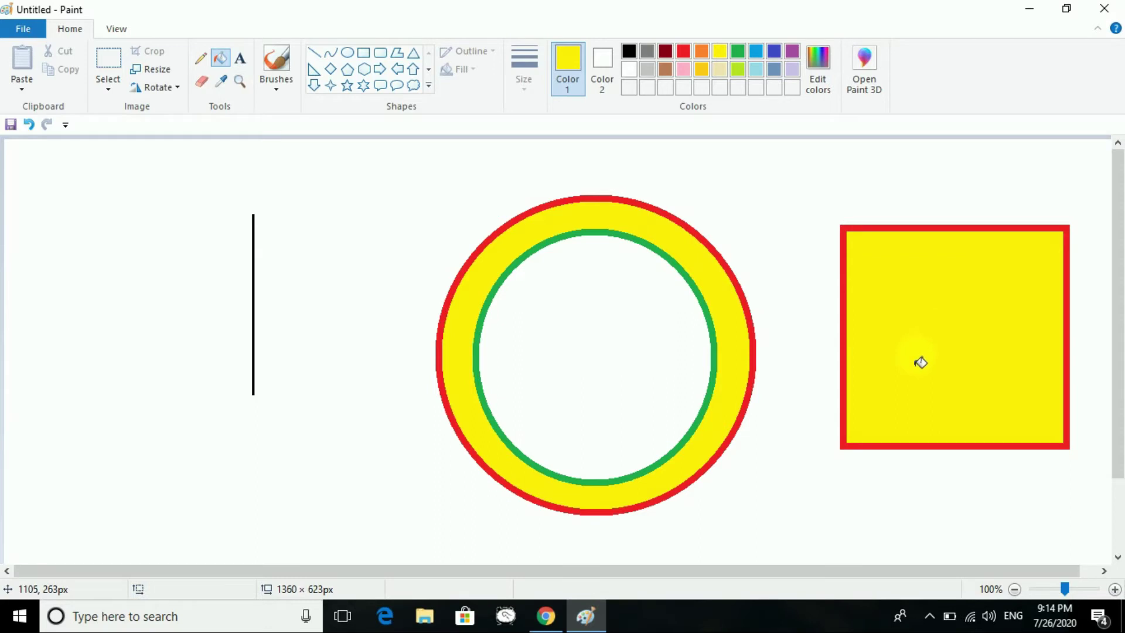
Step: Undo the rectangle's yellow fill, the rectangle itself and the ring's yellow fill
{"action": "key", "text": "ctrl+z"}
{"action": "key", "text": "ctrl+z"}
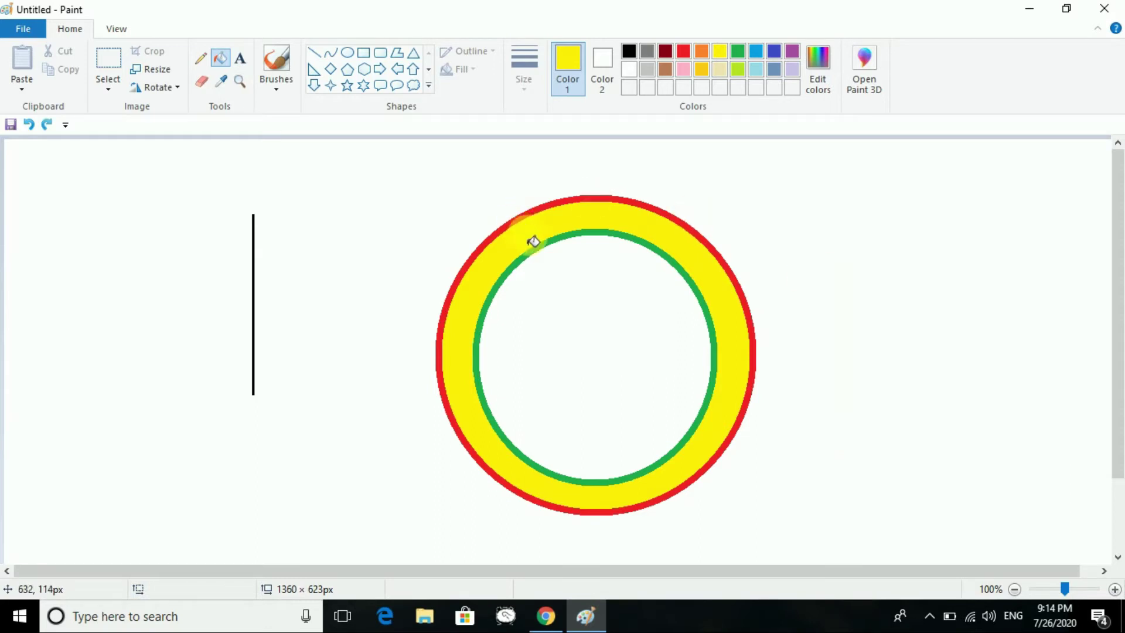
{"action": "key", "text": "ctrl+z"}
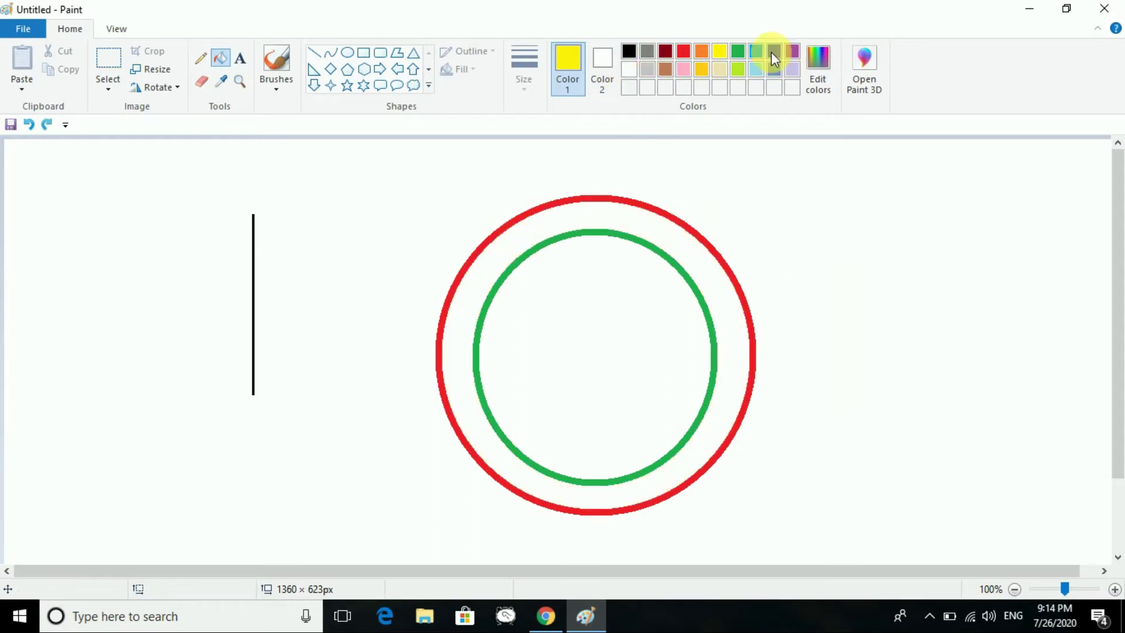
Step: Draw a red rounded rectangle about 279 × 267 px to the right of the circles
{"action": "left_click", "coordinate": [682, 51]}
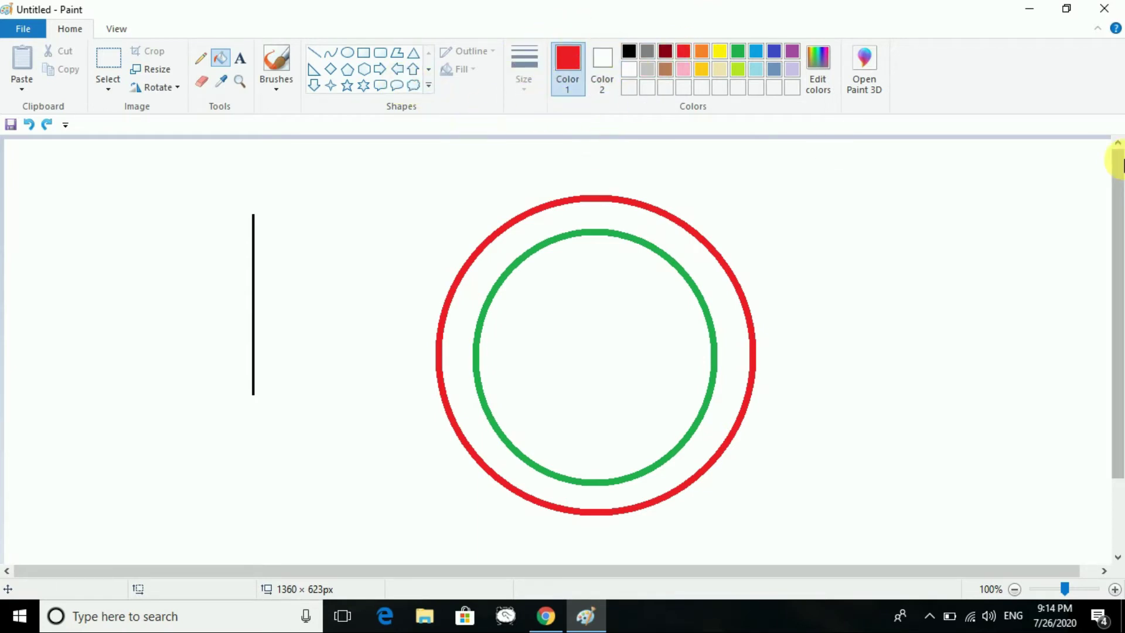
{"action": "left_click", "coordinate": [379, 51]}
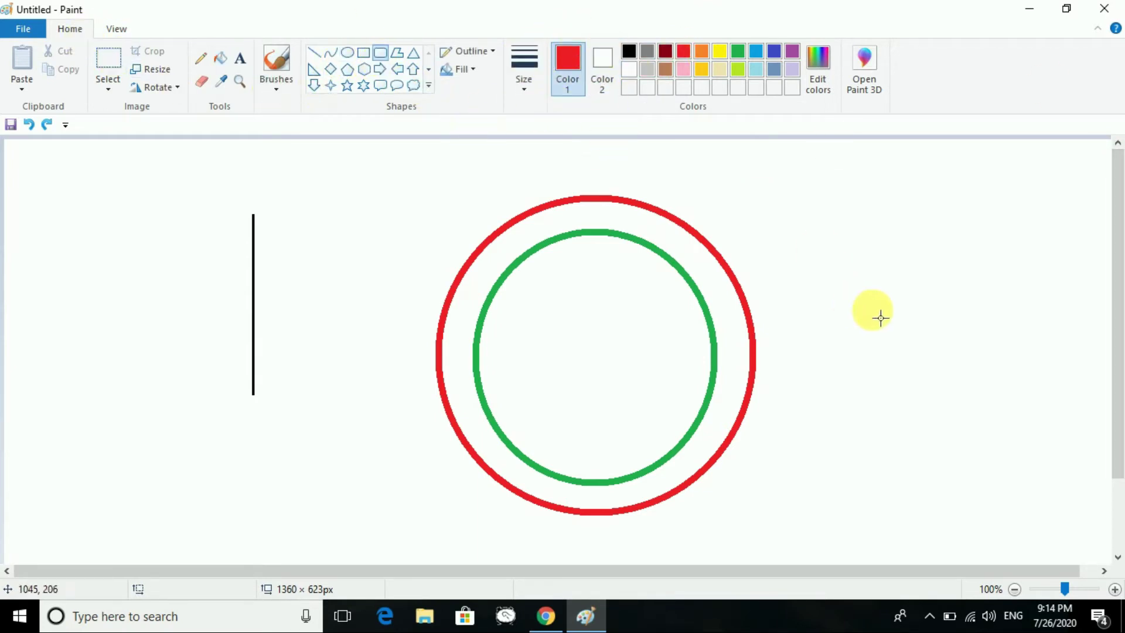
{"action": "left_click_drag", "start_coordinate": [855, 264], "coordinate": [1095, 492]}
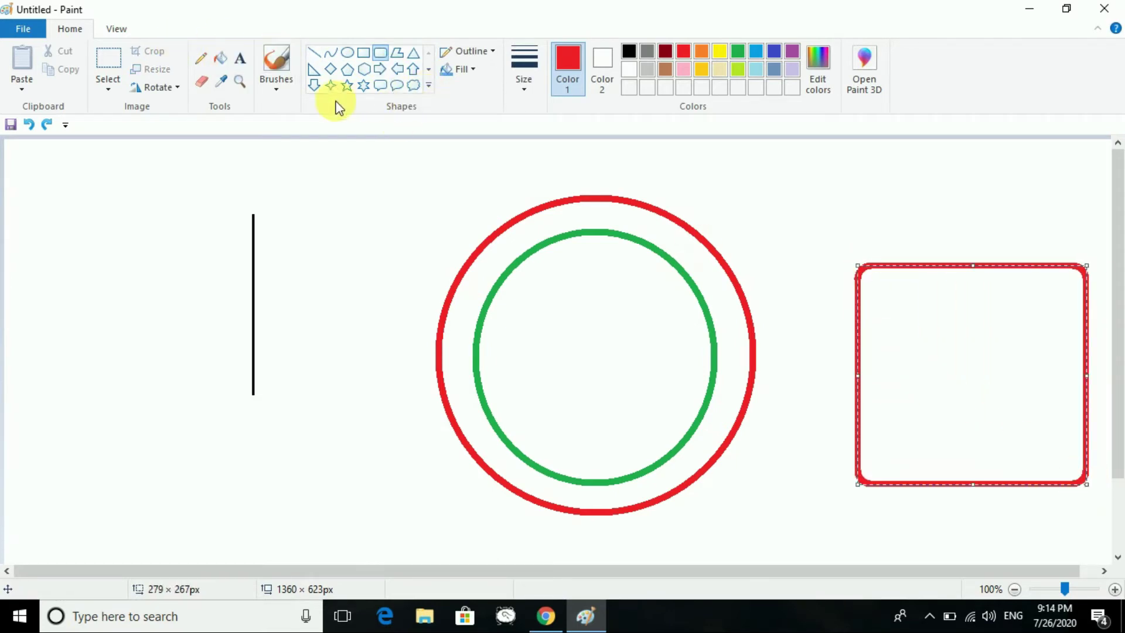
Step: Draw an orange hexagon about 290 × 325 px over the black vertical line, to the left of the circles
{"action": "left_click", "coordinate": [349, 52]}
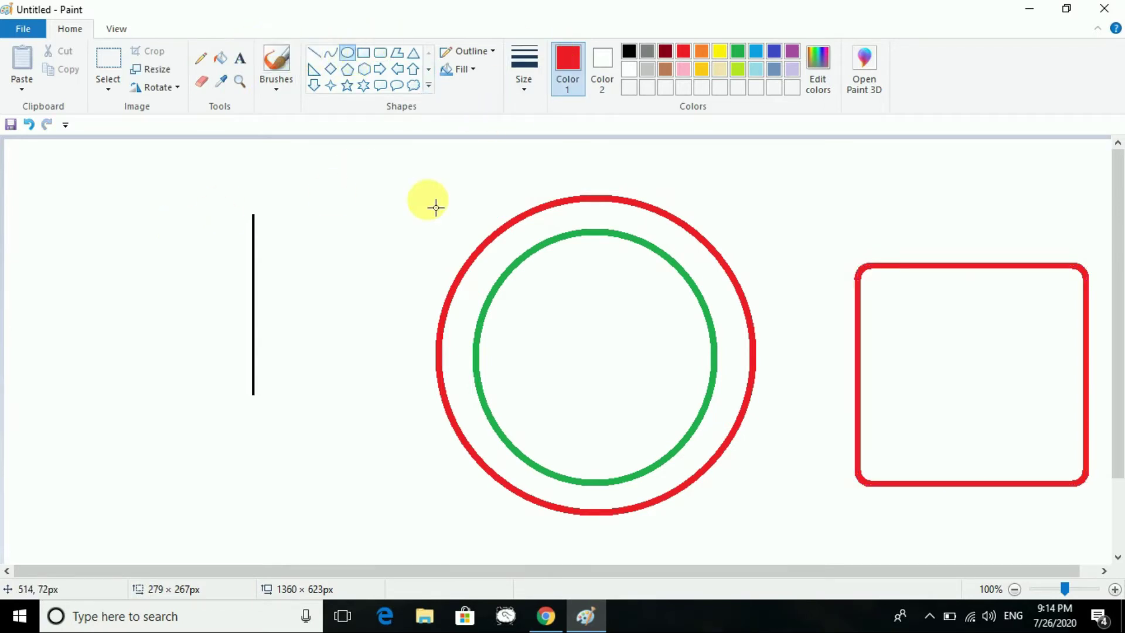
{"action": "left_click", "coordinate": [367, 70]}
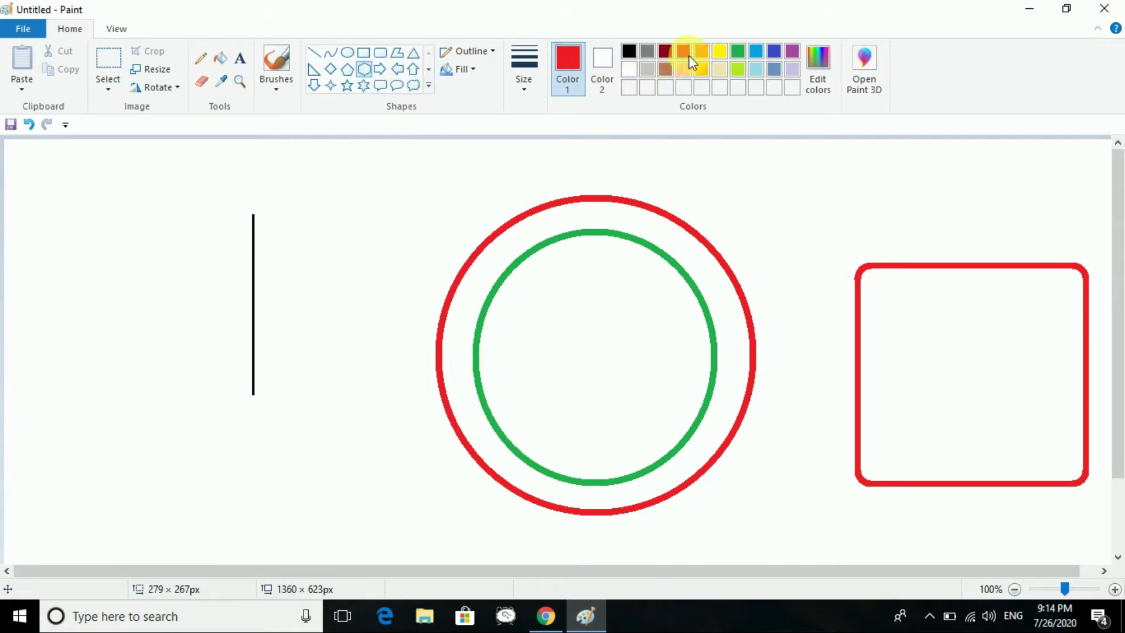
{"action": "left_click_drag", "start_coordinate": [88, 236], "coordinate": [320, 499]}
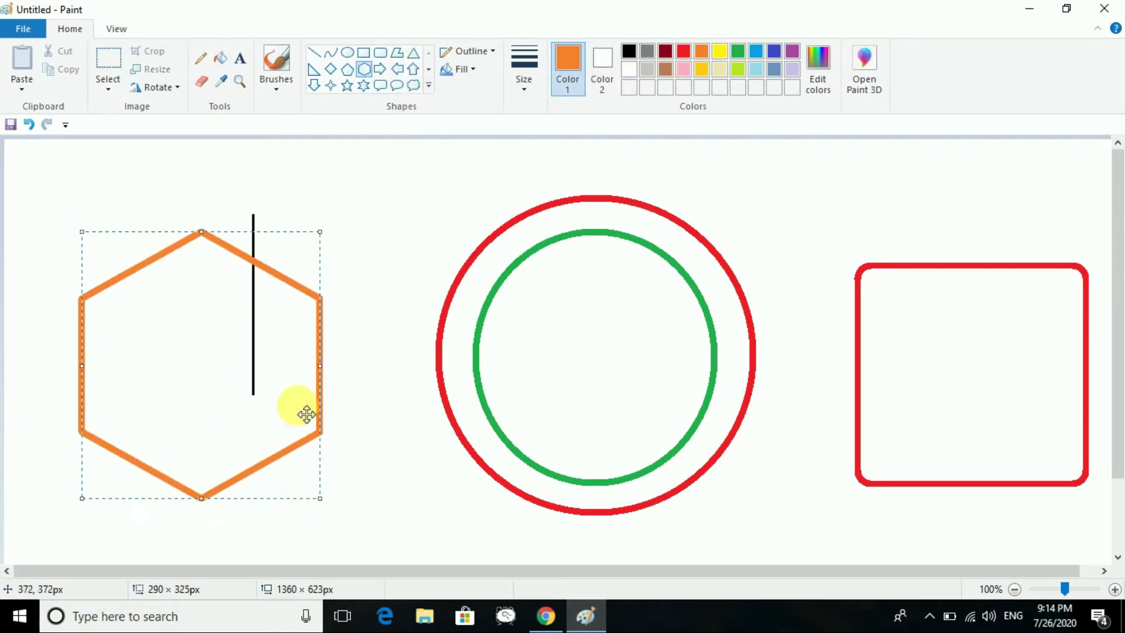
{"action": "left_click", "coordinate": [392, 148]}
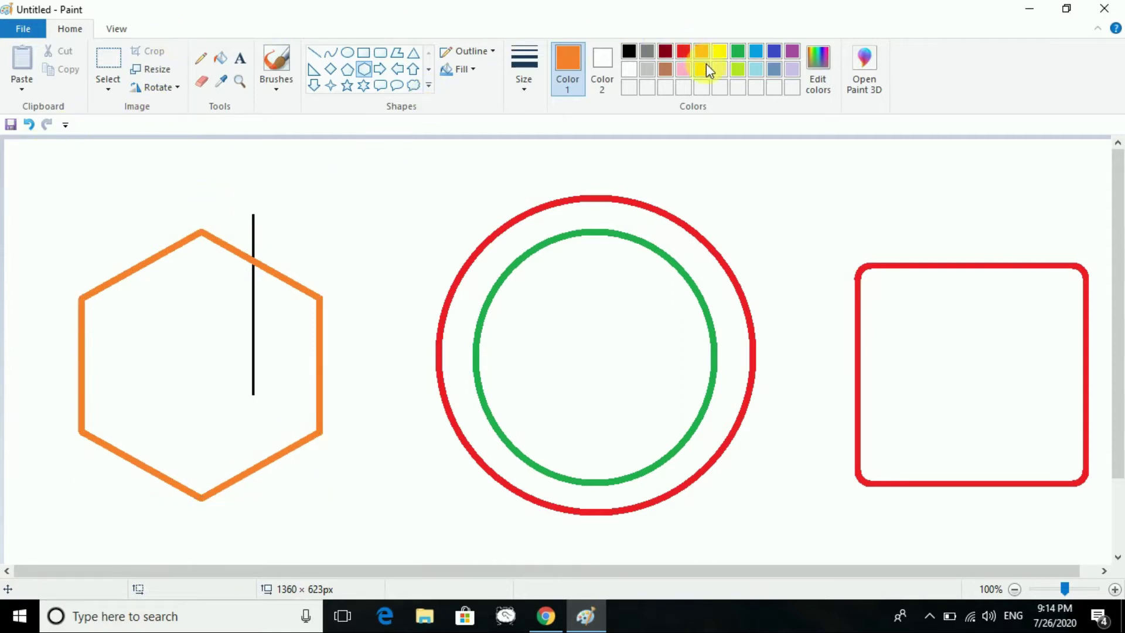
Step: Fill the inner green circle with light turquoise
{"action": "left_click", "coordinate": [761, 72]}
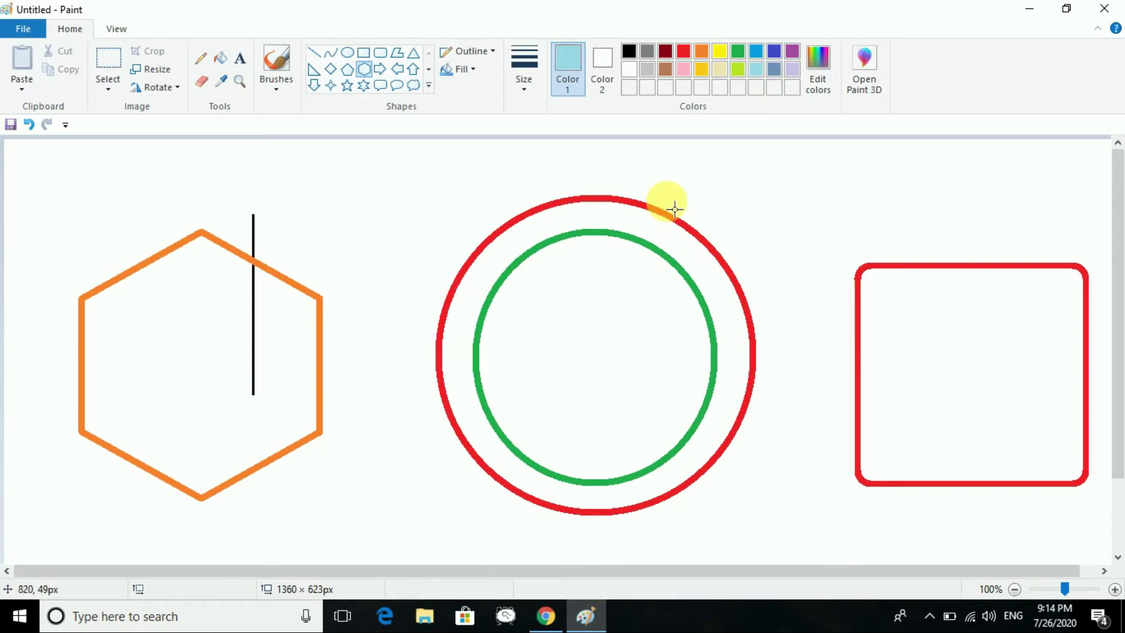
{"action": "left_click", "coordinate": [220, 57]}
{"action": "left_click", "coordinate": [591, 276]}
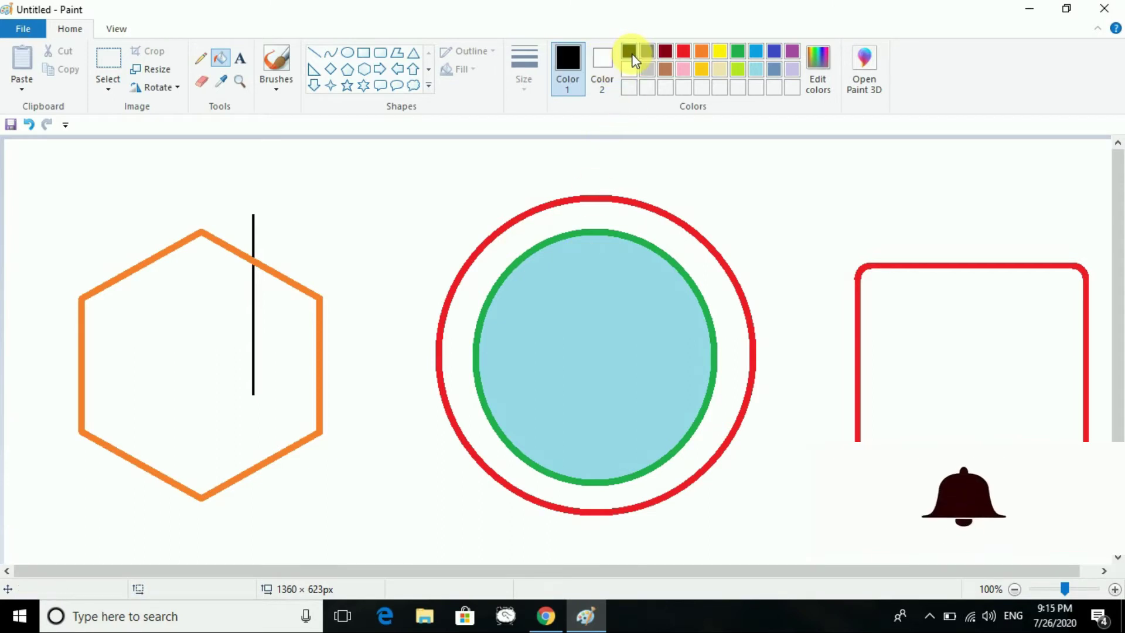
Step: Sample the inner circle's light turquoise with the Color picker and fill the hexagon and the rounded rectangle with it
{"action": "left_click", "coordinate": [220, 83]}
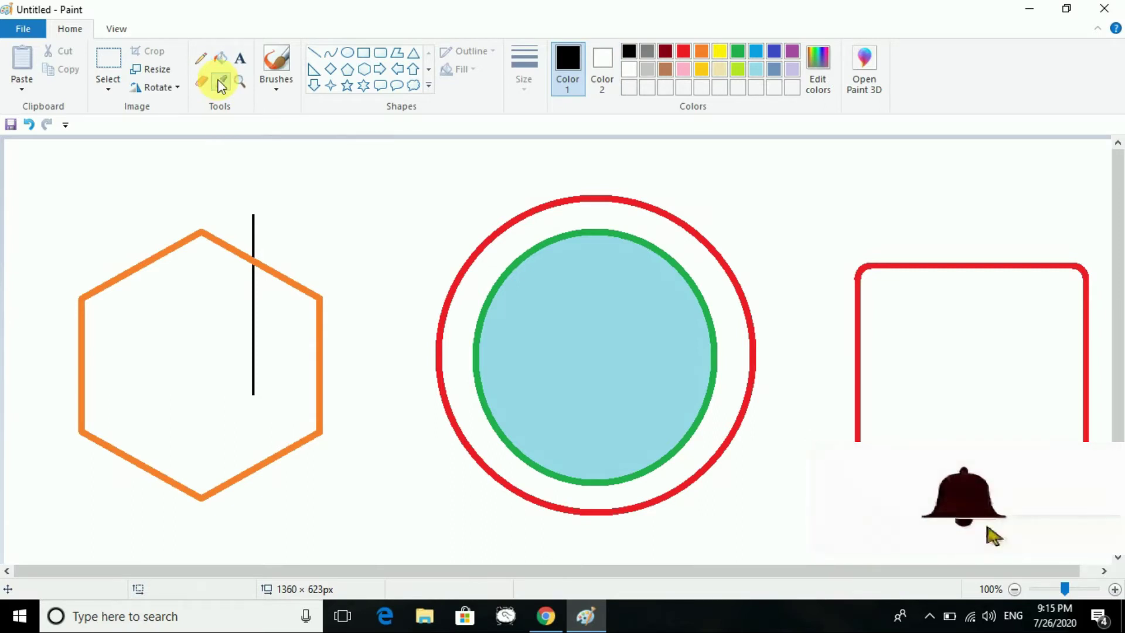
{"action": "left_click", "coordinate": [571, 323]}
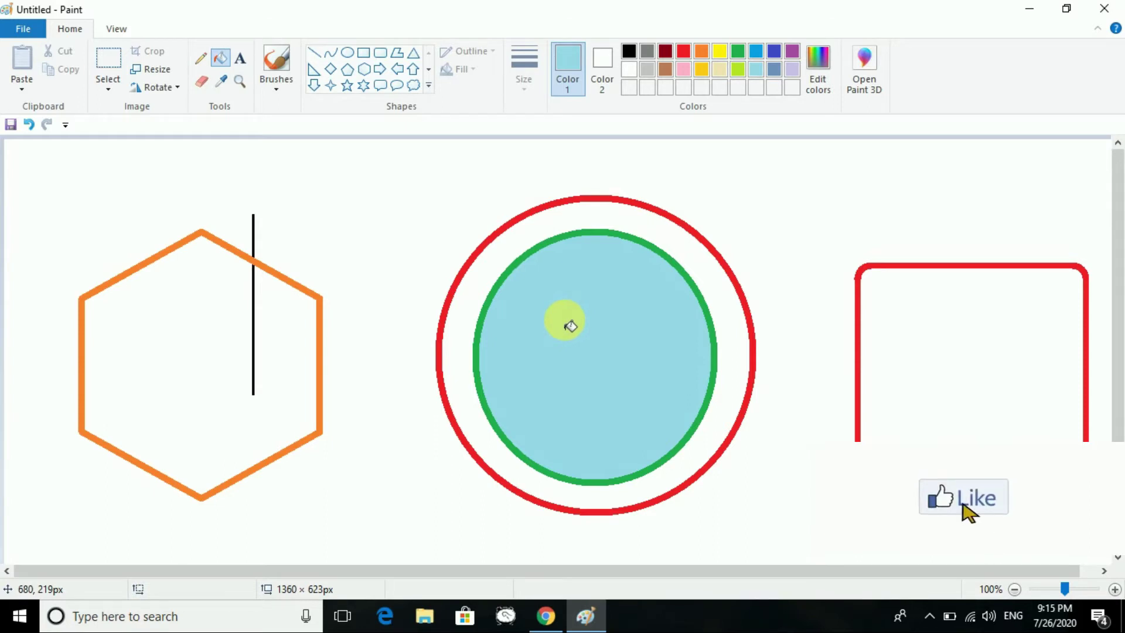
{"action": "left_click", "coordinate": [196, 327]}
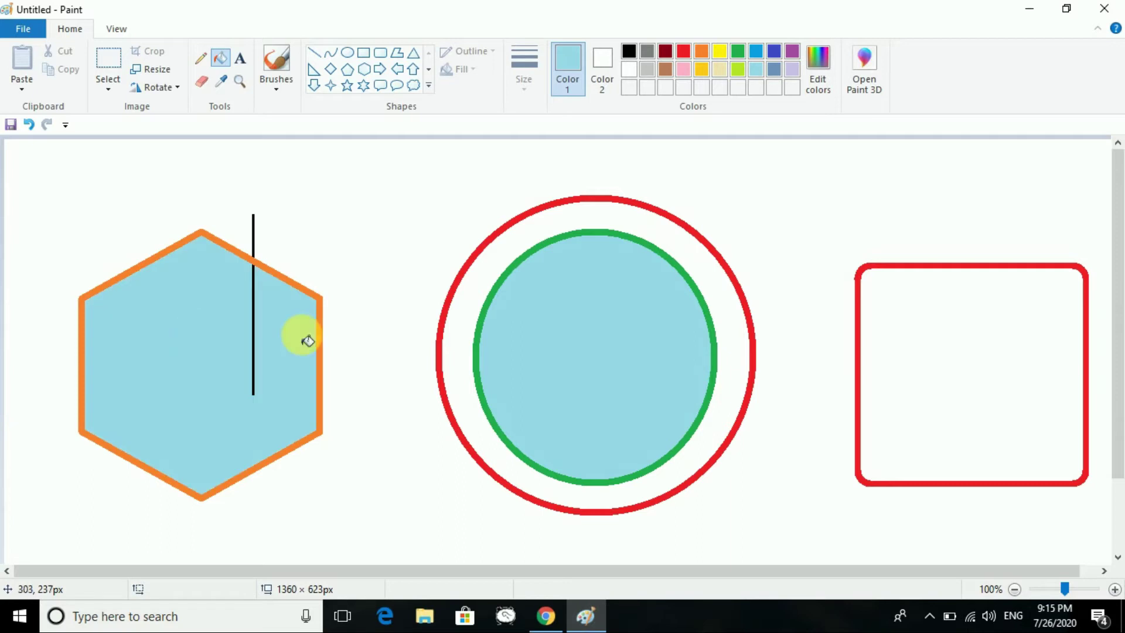
{"action": "left_click", "coordinate": [959, 333]}
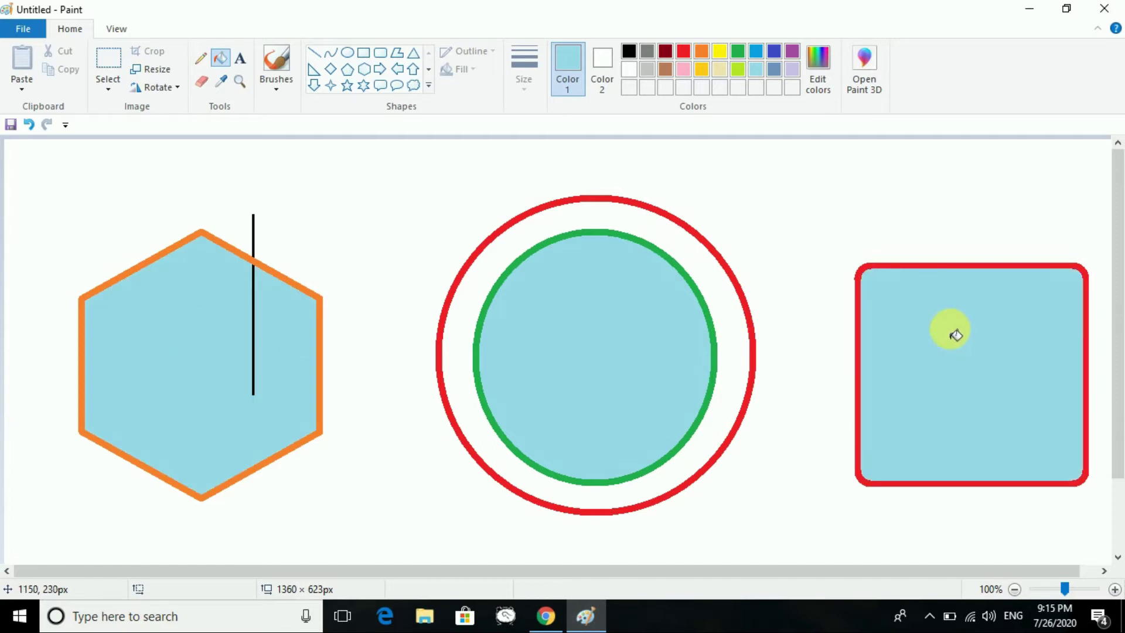
Step: Fill the ring between the two circles with light turquoise and undo that fill
{"action": "left_click", "coordinate": [575, 216]}
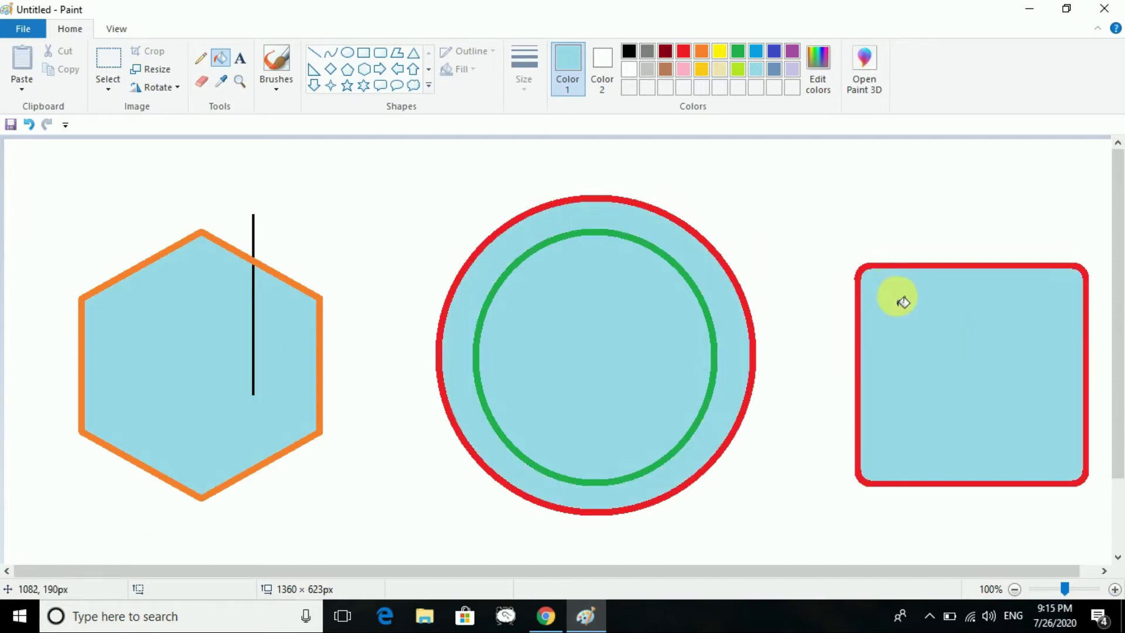
{"action": "key", "text": "ctrl+z"}
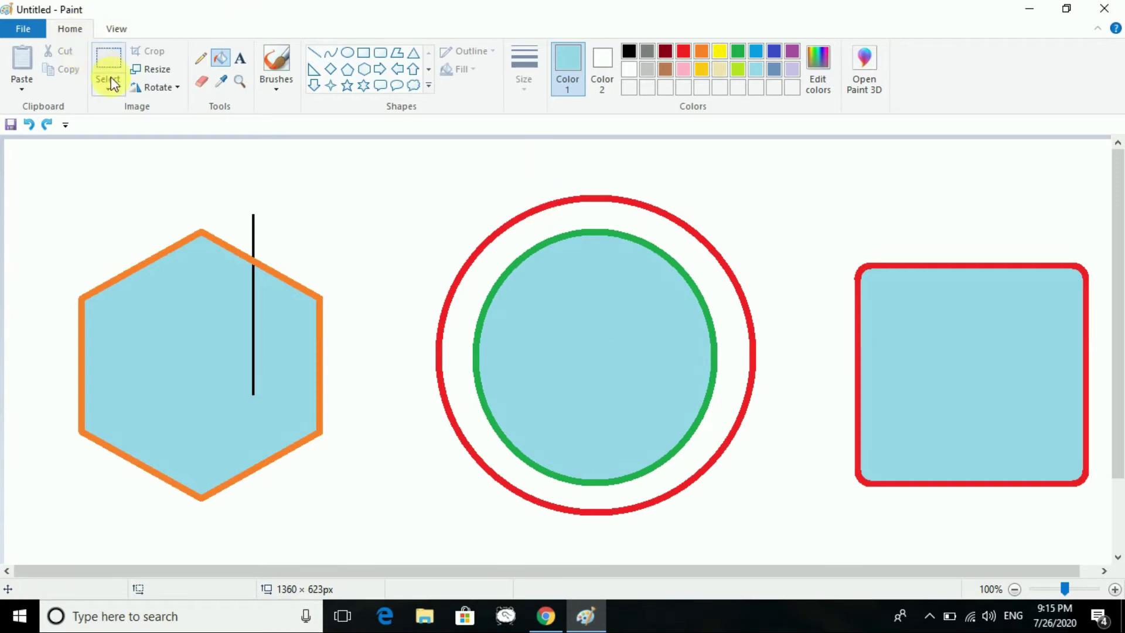
Step: Select both circles with a rectangular selection about 423 × 432 px and move them slightly up and to the left
{"action": "left_click", "coordinate": [109, 93]}
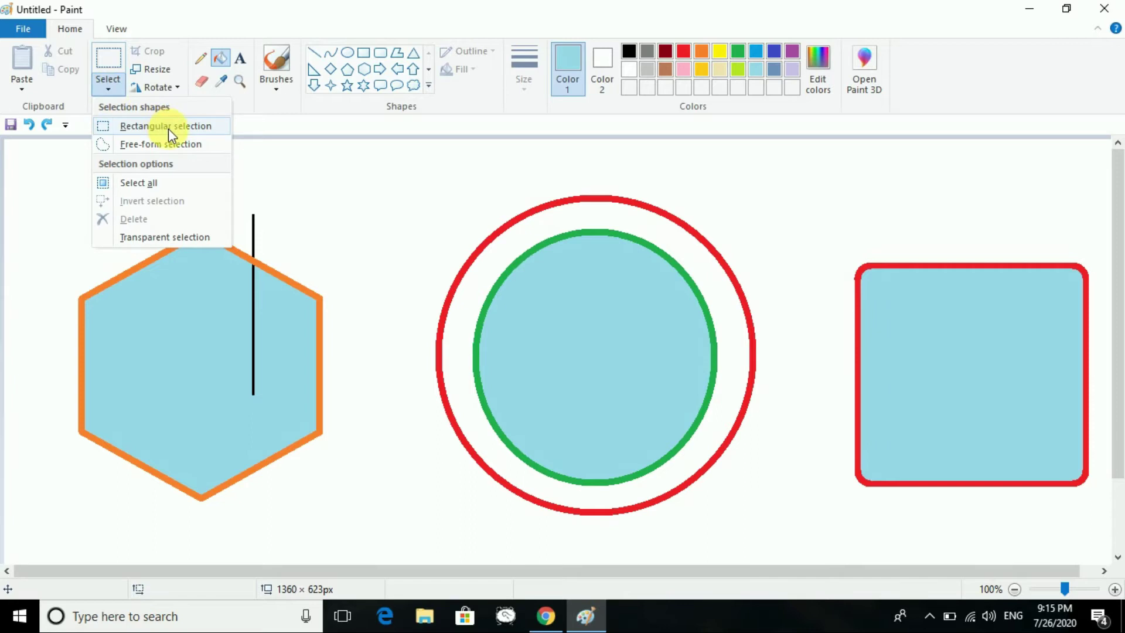
{"action": "left_click", "coordinate": [192, 128]}
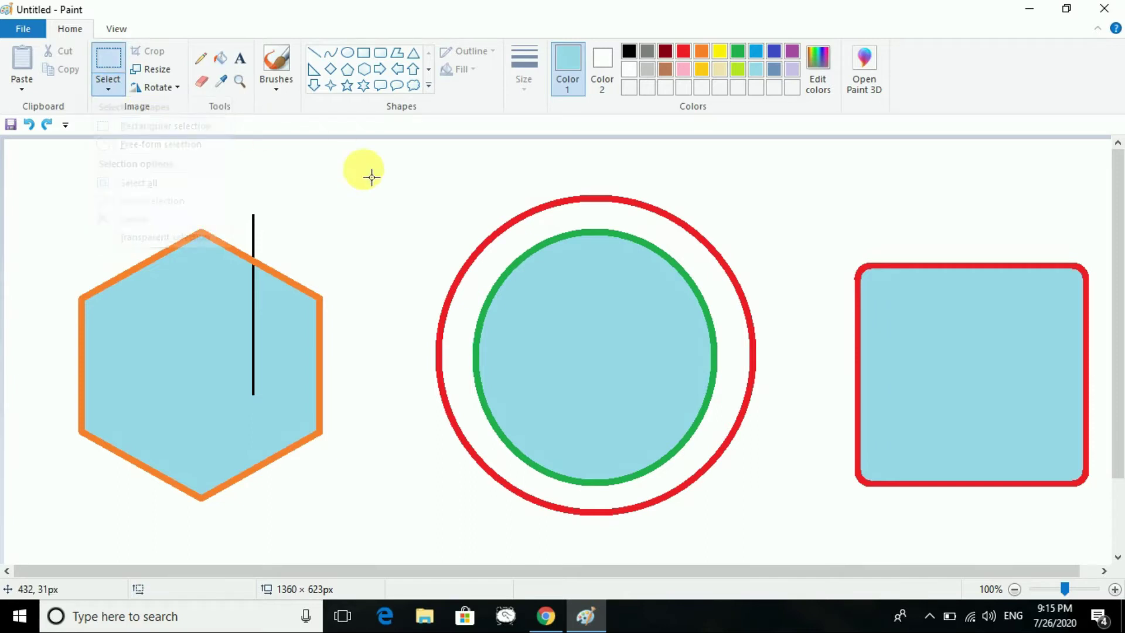
{"action": "left_click_drag", "start_coordinate": [429, 183], "coordinate": [784, 545]}
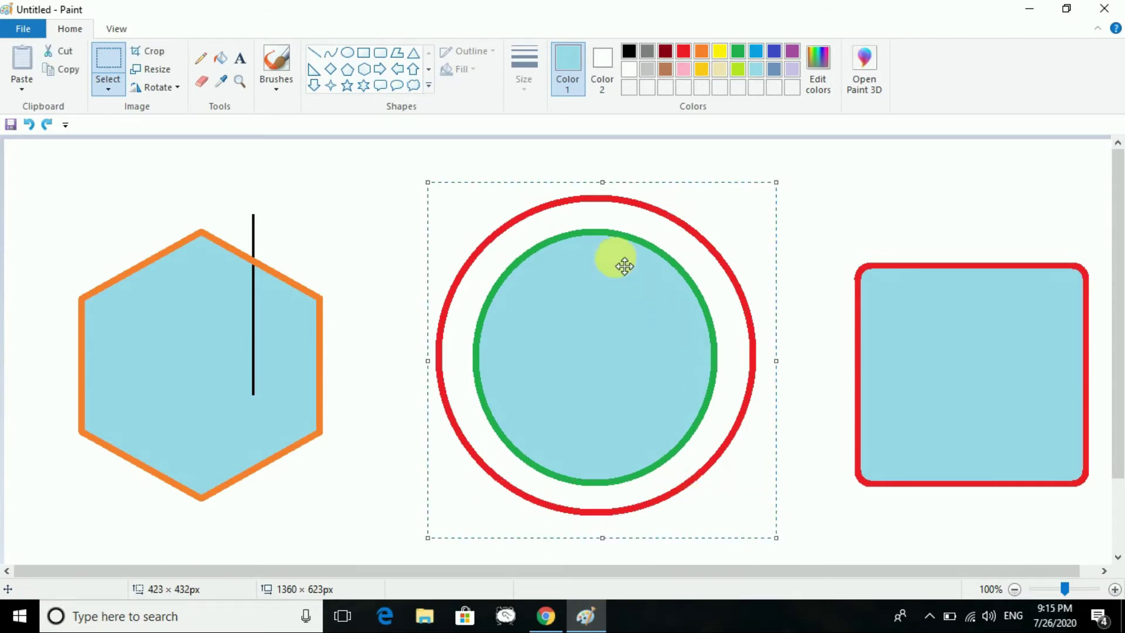
{"action": "left_click_drag", "start_coordinate": [605, 294], "coordinate": [592, 328]}
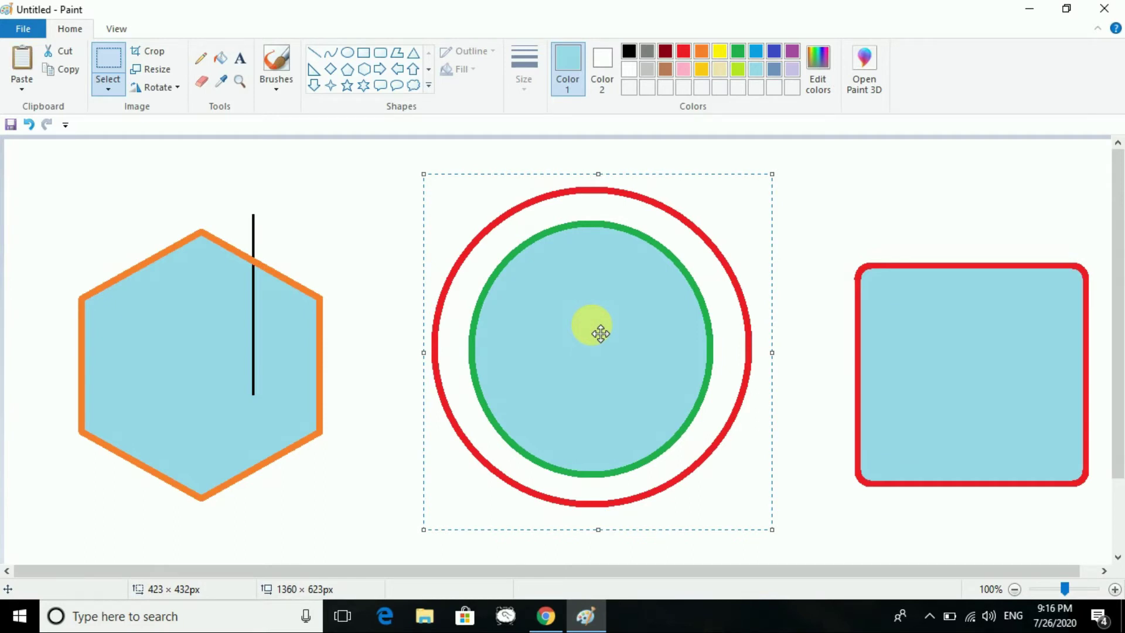
Step: Paste a copy of the selected circles onto the canvas and undo the paste
{"action": "key", "text": "ctrl+v"}
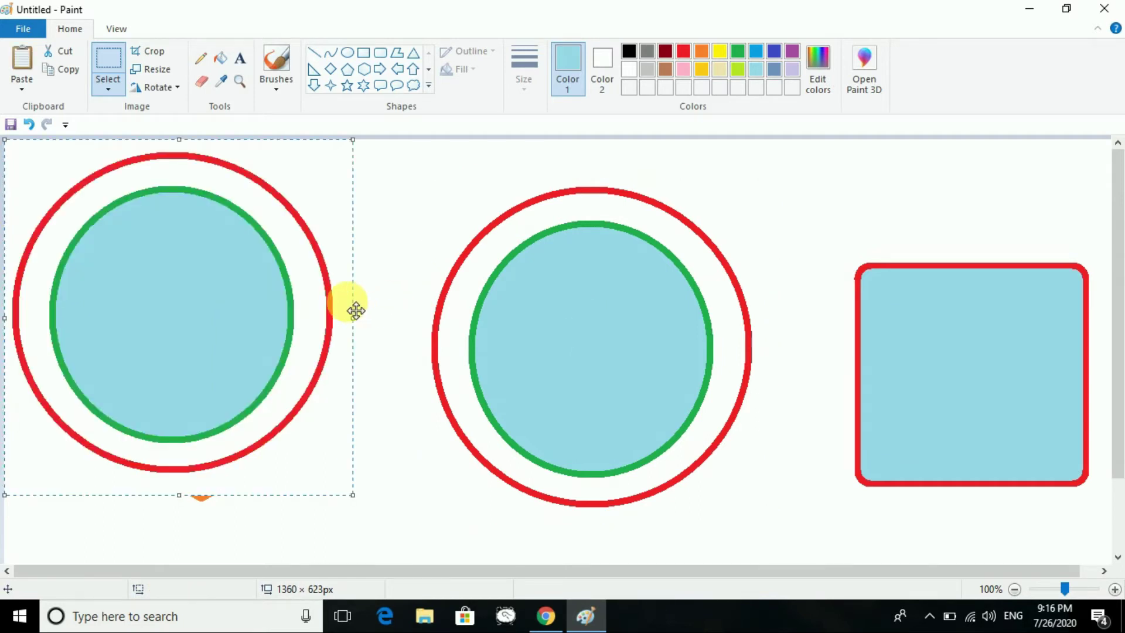
{"action": "key", "text": "ctrl+z"}
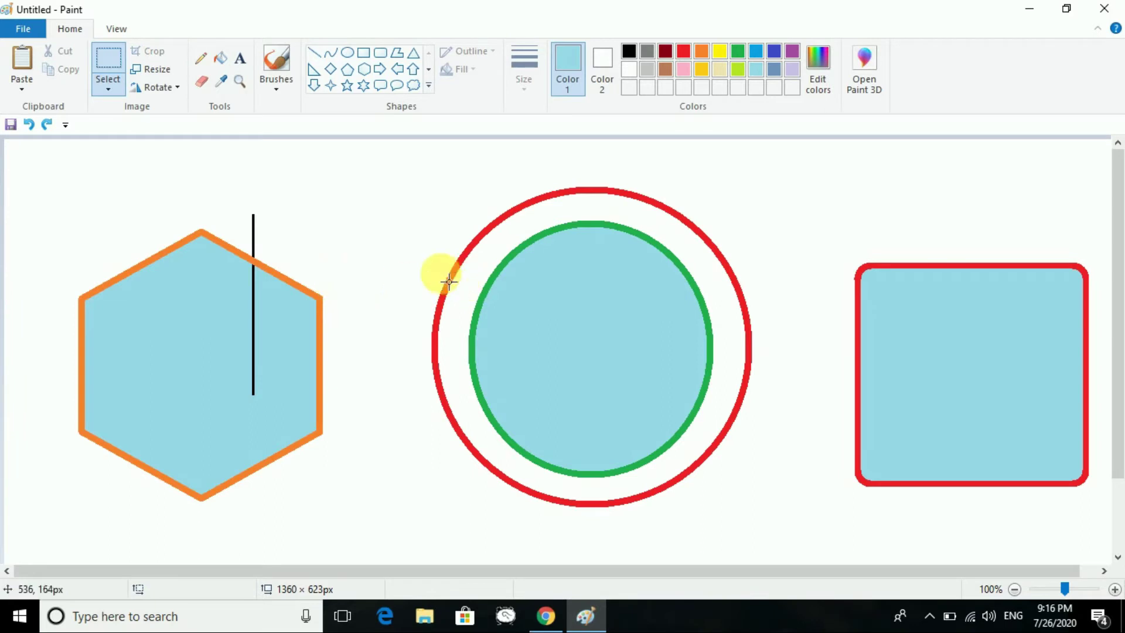
Step: Move the upper-left part of the rounded rectangle away with a free-form selection, and undo the move
{"action": "left_click", "coordinate": [113, 86]}
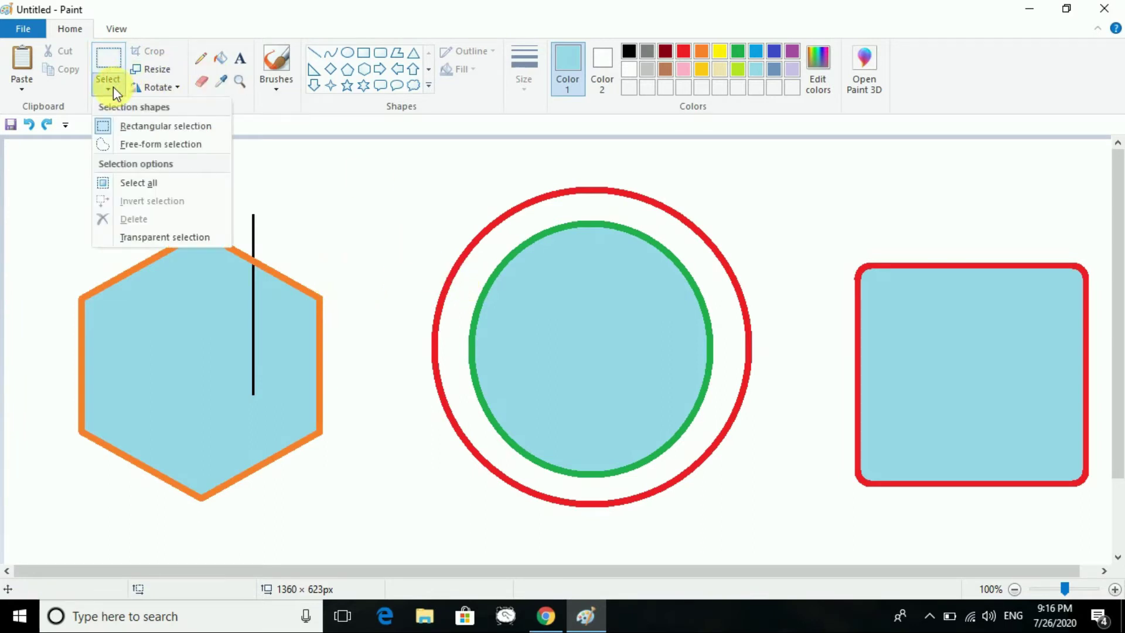
{"action": "left_click", "coordinate": [150, 145]}
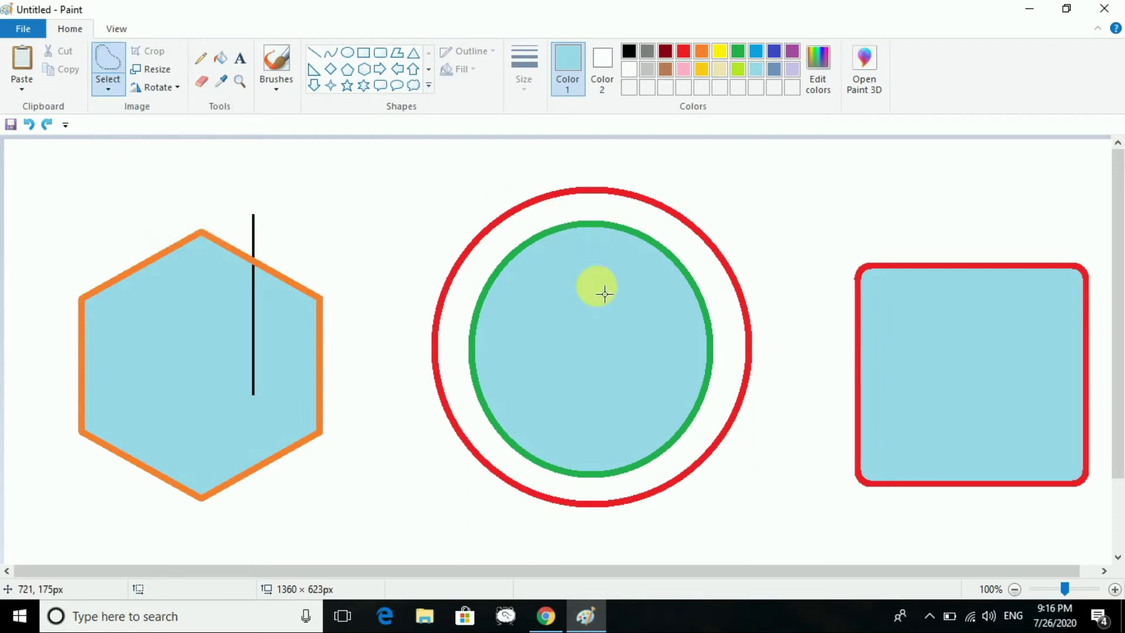
{"action": "mouse_move", "coordinate": [856, 248]}
{"action": "left_mouse_down"}
{"action": "mouse_move", "coordinate": [853, 406]}
{"action": "mouse_move", "coordinate": [906, 419]}
{"action": "mouse_move", "coordinate": [1042, 388]}
{"action": "mouse_move", "coordinate": [1061, 347]}
{"action": "mouse_move", "coordinate": [1055, 298]}
{"action": "mouse_move", "coordinate": [1030, 266]}
{"action": "mouse_move", "coordinate": [983, 251]}
{"action": "mouse_move", "coordinate": [837, 260]}
{"action": "left_mouse_up"}
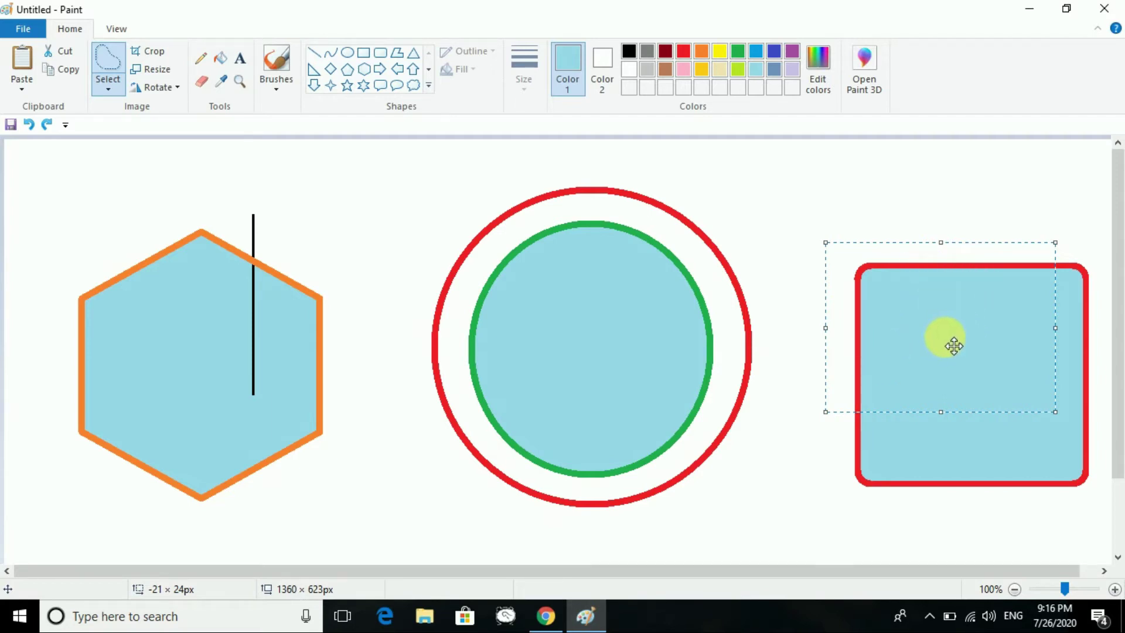
{"action": "left_click_drag", "start_coordinate": [969, 367], "coordinate": [909, 316]}
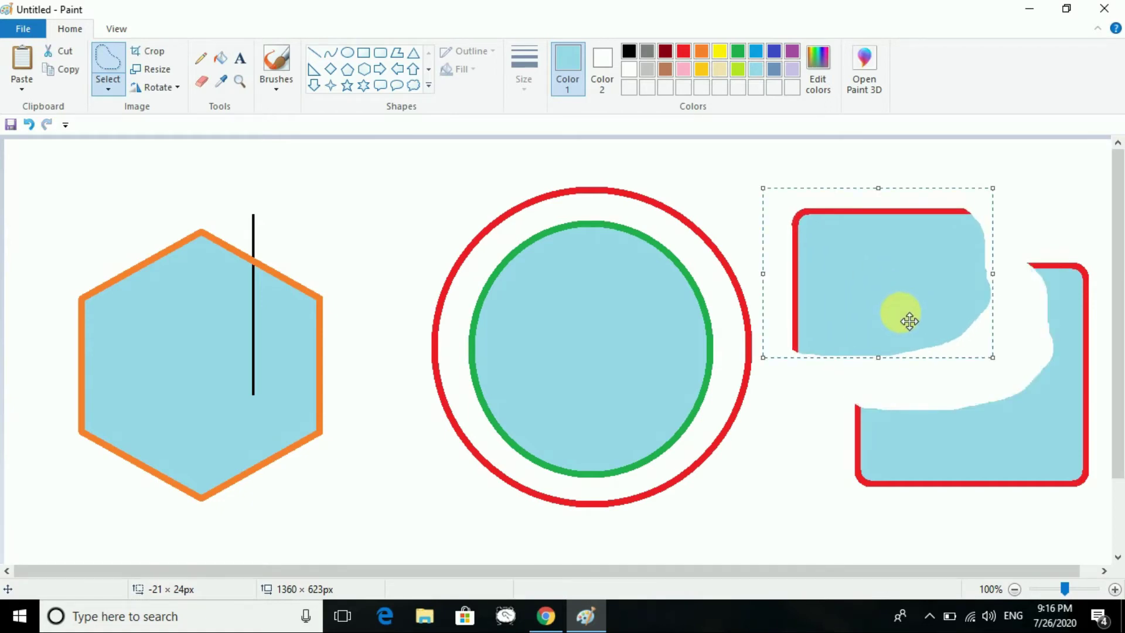
{"action": "key", "text": "ctrl+z"}
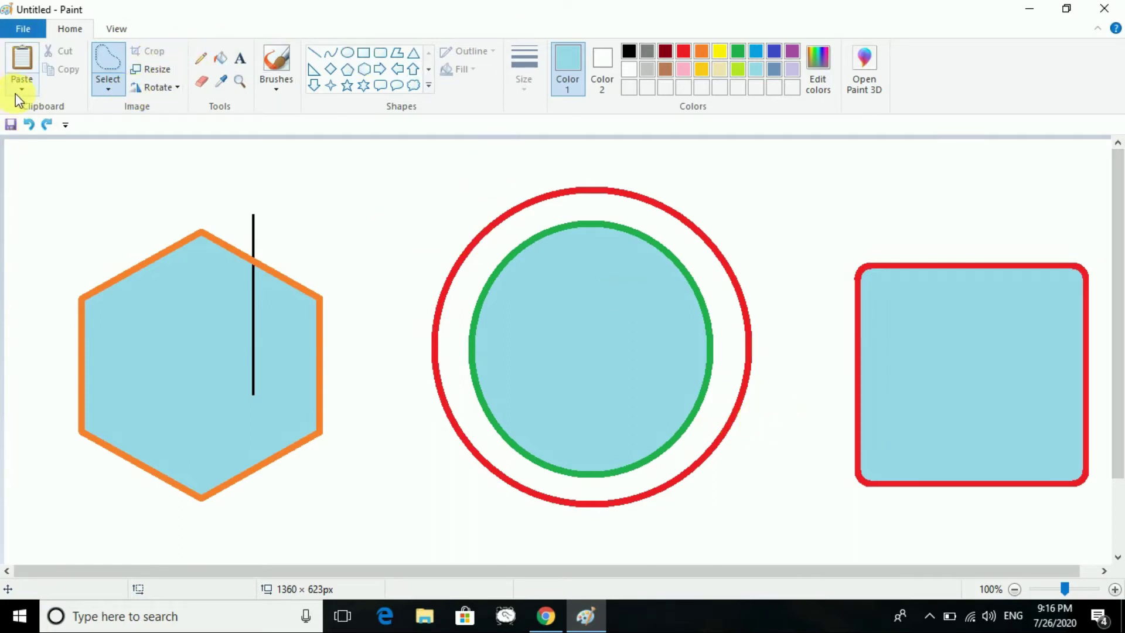
Step: Select the whole rounded rectangle with a rectangular selection about 306 × 309 px and move it up and to the left
{"action": "left_click", "coordinate": [115, 88]}
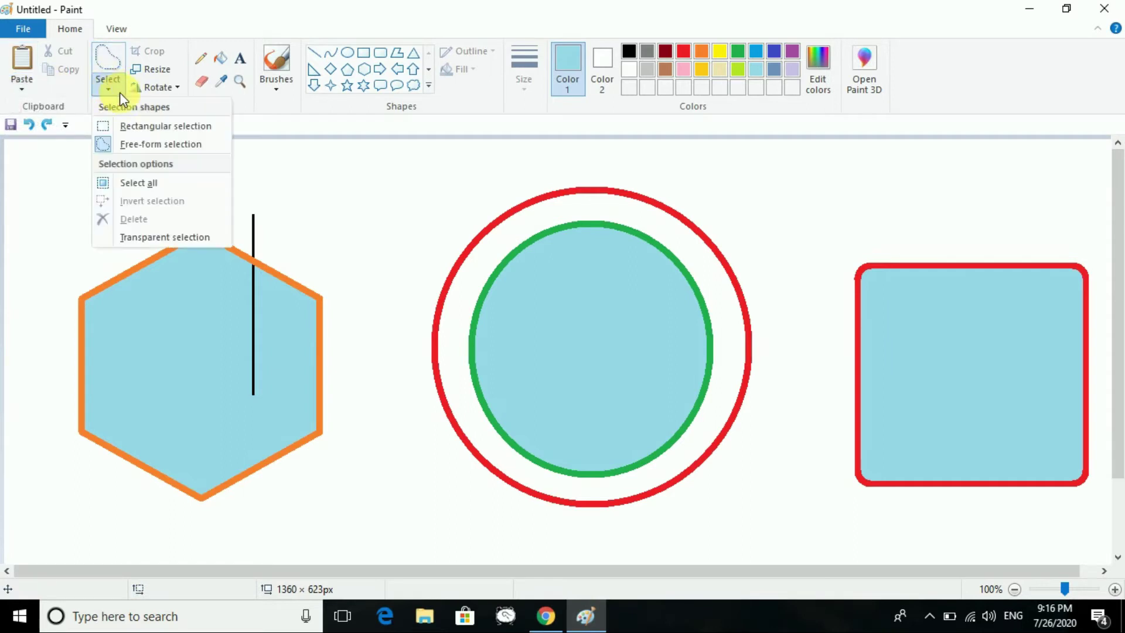
{"action": "left_click", "coordinate": [138, 122]}
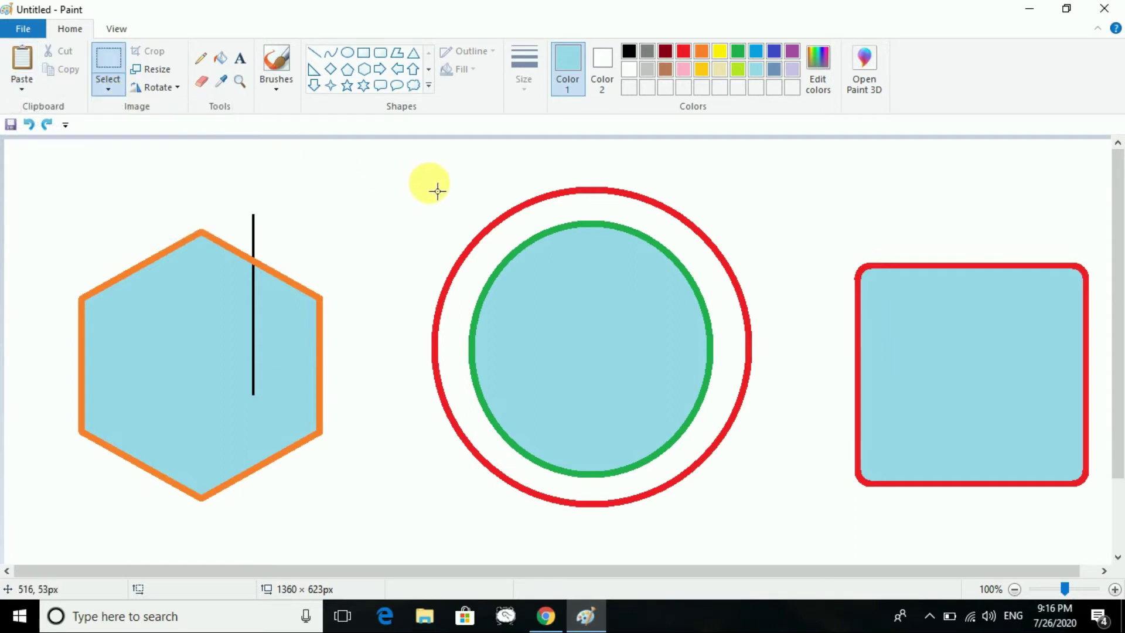
{"action": "left_click_drag", "start_coordinate": [847, 246], "coordinate": [1008, 495]}
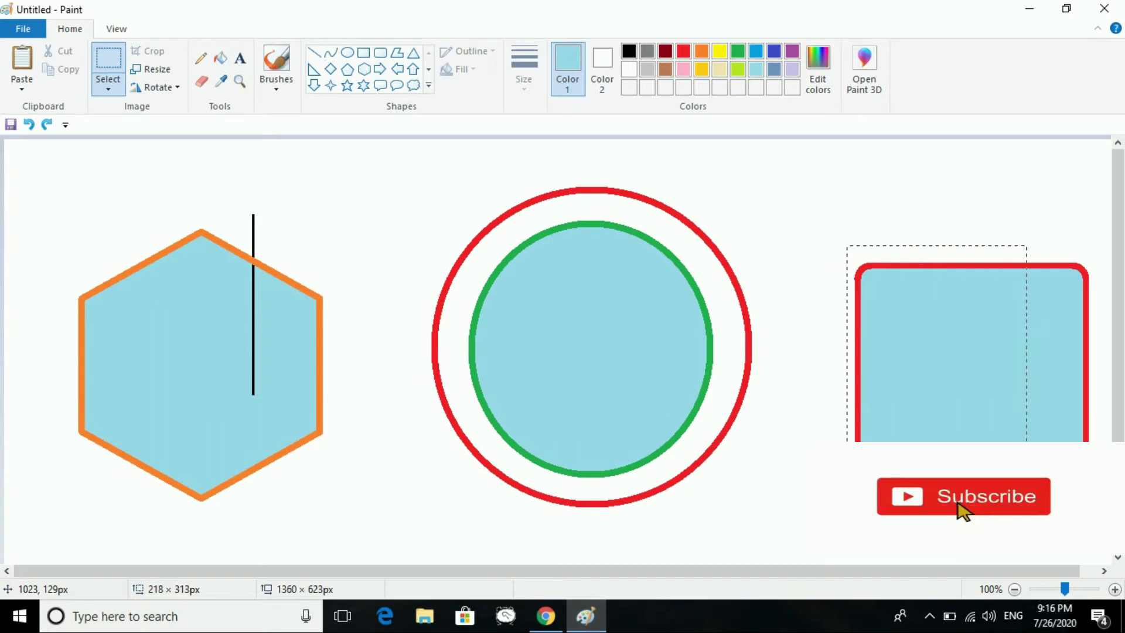
{"action": "left_click", "coordinate": [989, 415]}
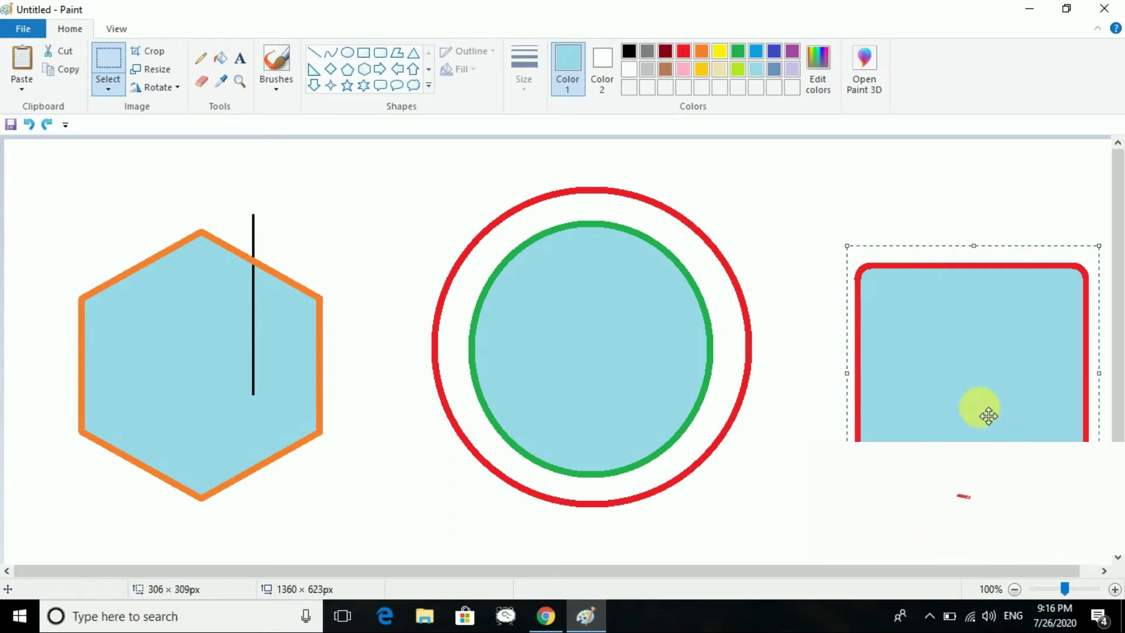
{"action": "left_click_drag", "start_coordinate": [986, 414], "coordinate": [934, 360]}
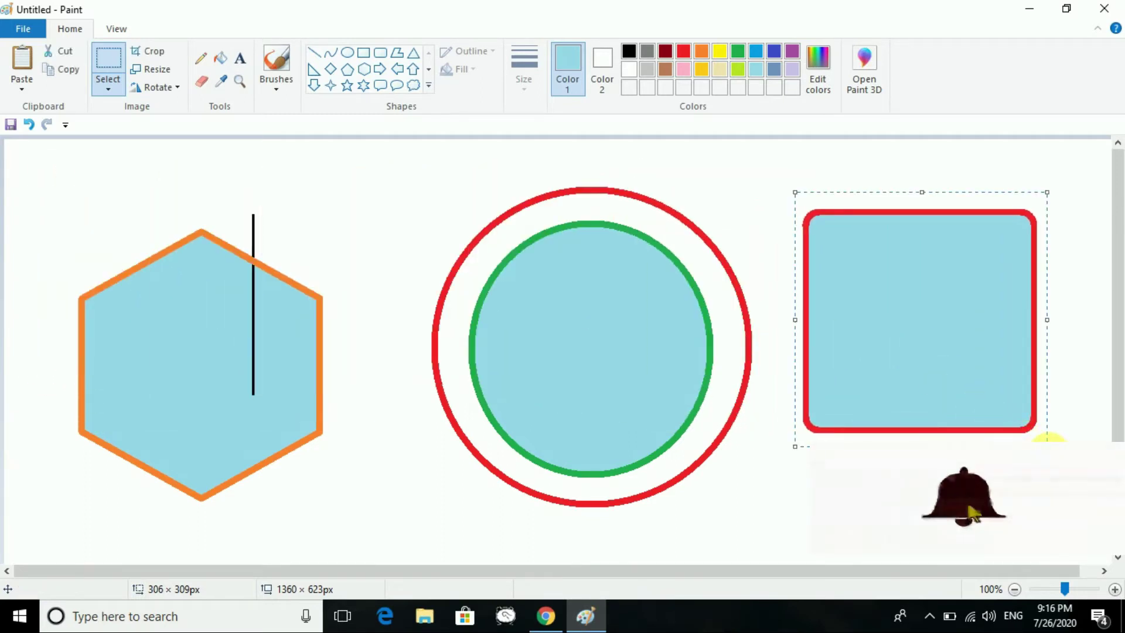
Step: Stretch the selected rounded rectangle area to about 316 × 362 px and cut it from the canvas
{"action": "left_click_drag", "start_coordinate": [1047, 444], "coordinate": [1056, 490]}
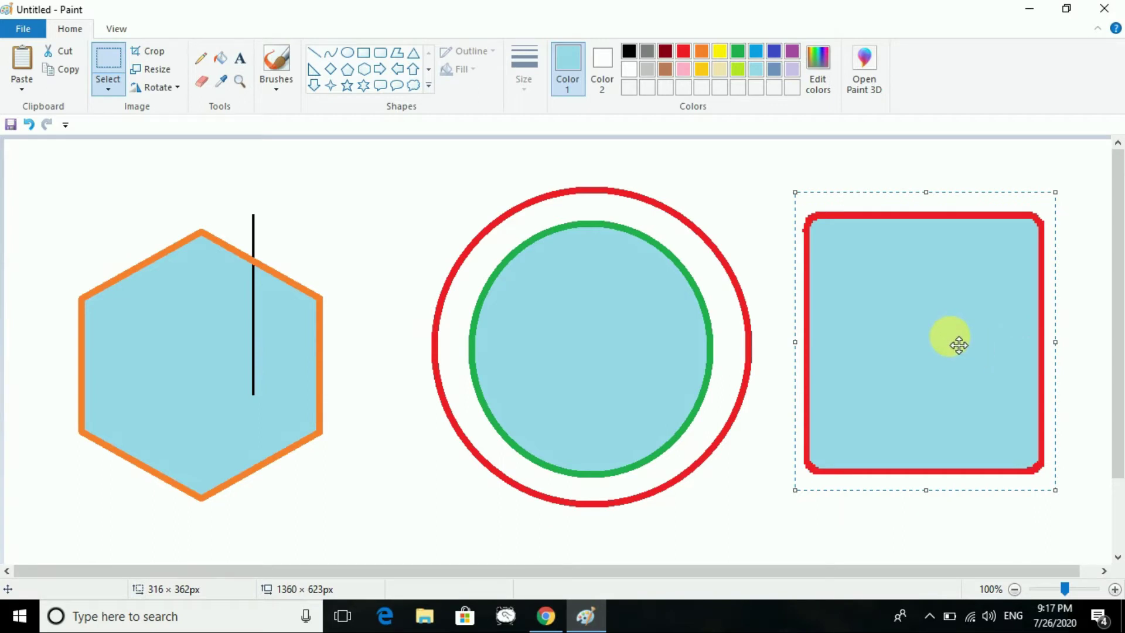
{"action": "key", "text": "ctrl+z"}
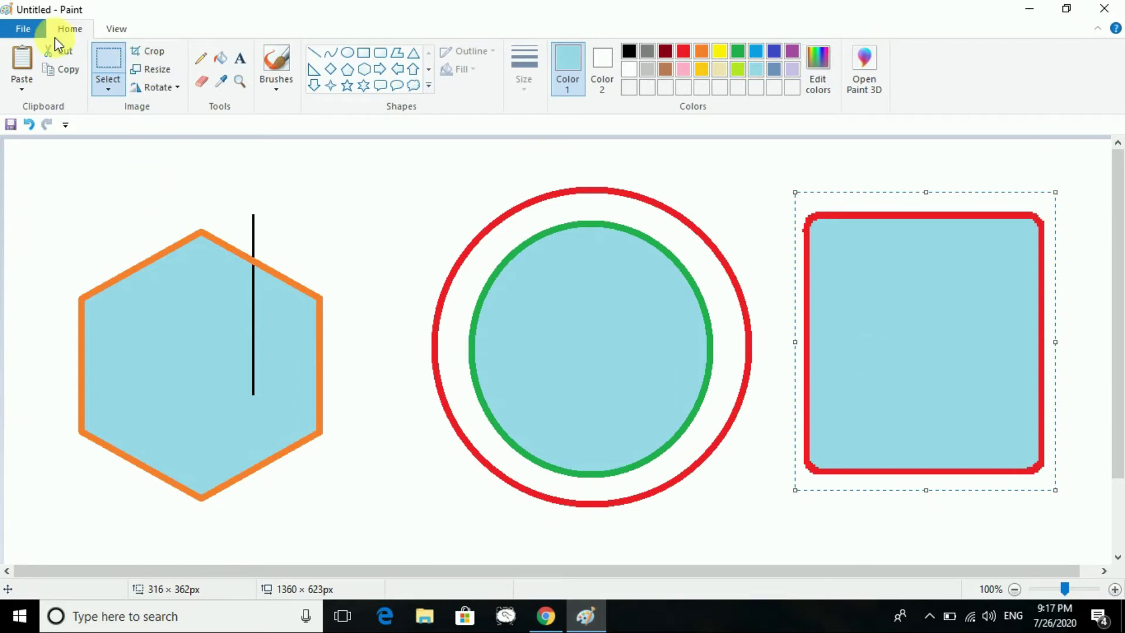
{"action": "left_click", "coordinate": [64, 51]}
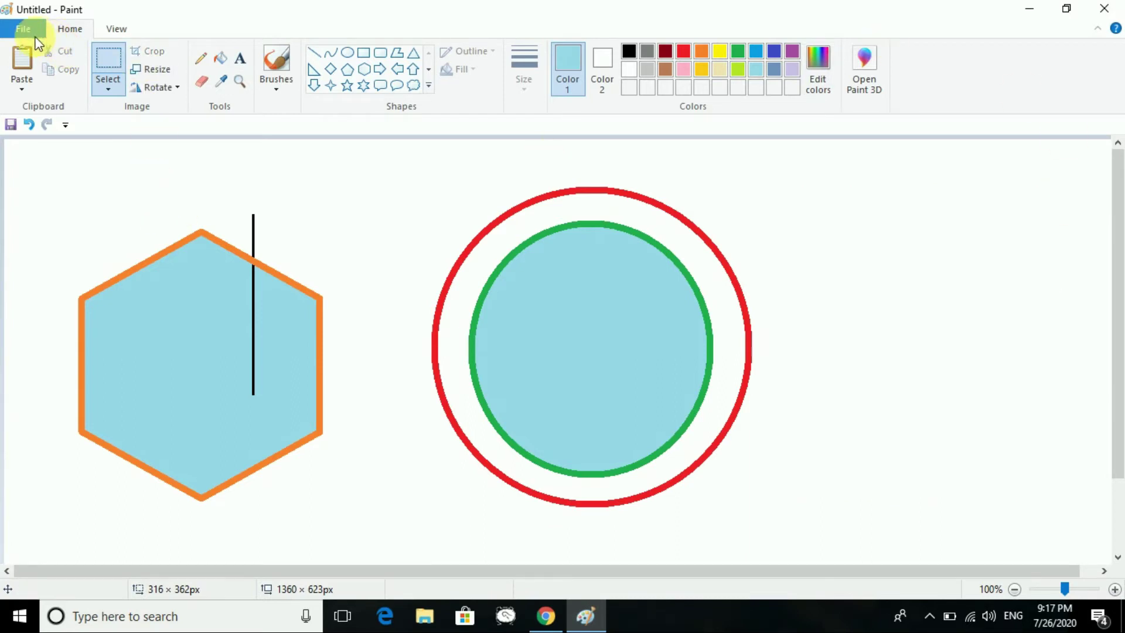
Step: Start a new picture, saving the current drawing as the PNG file Untitled2 on Local Disk (D:)
{"action": "left_click", "coordinate": [30, 34]}
{"action": "left_click", "coordinate": [53, 63]}
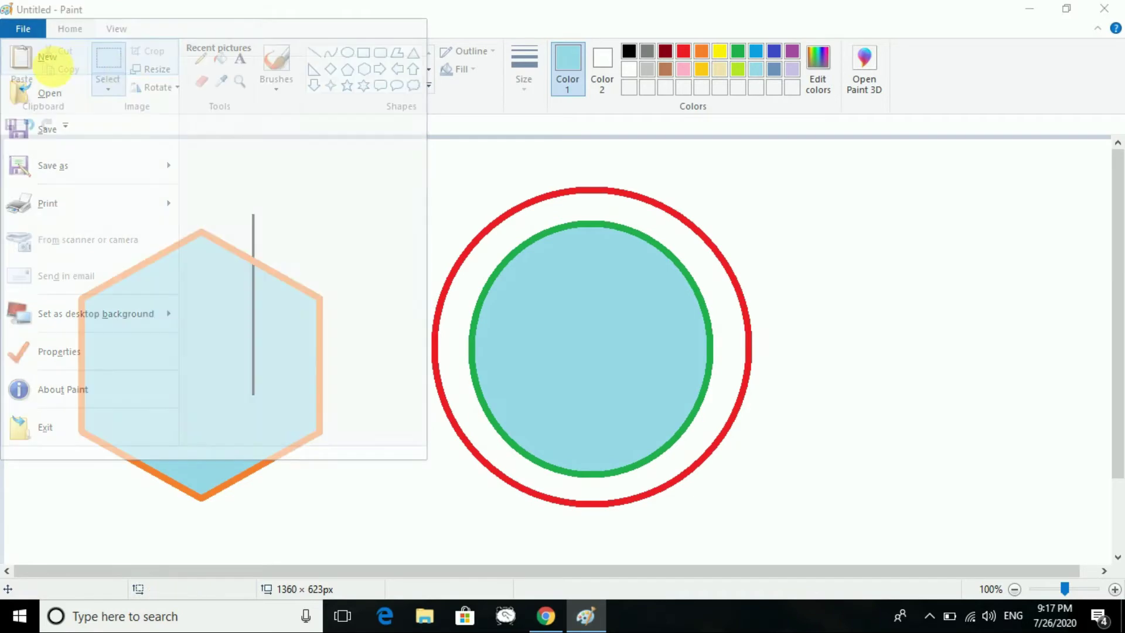
{"action": "left_click", "coordinate": [528, 309]}
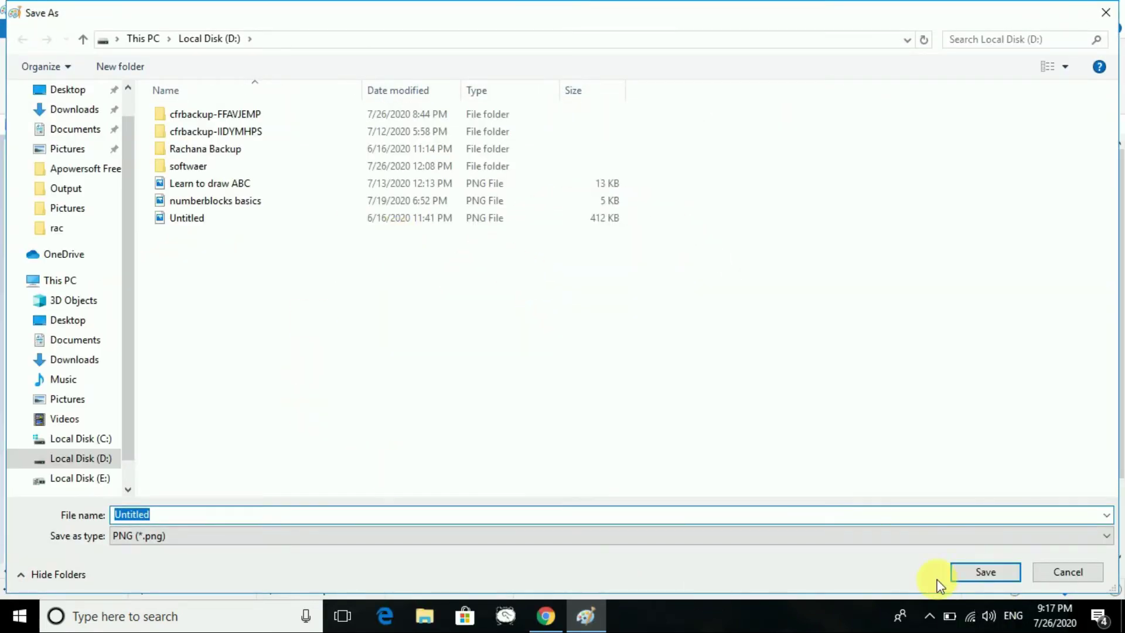
{"action": "left_click", "coordinate": [199, 521]}
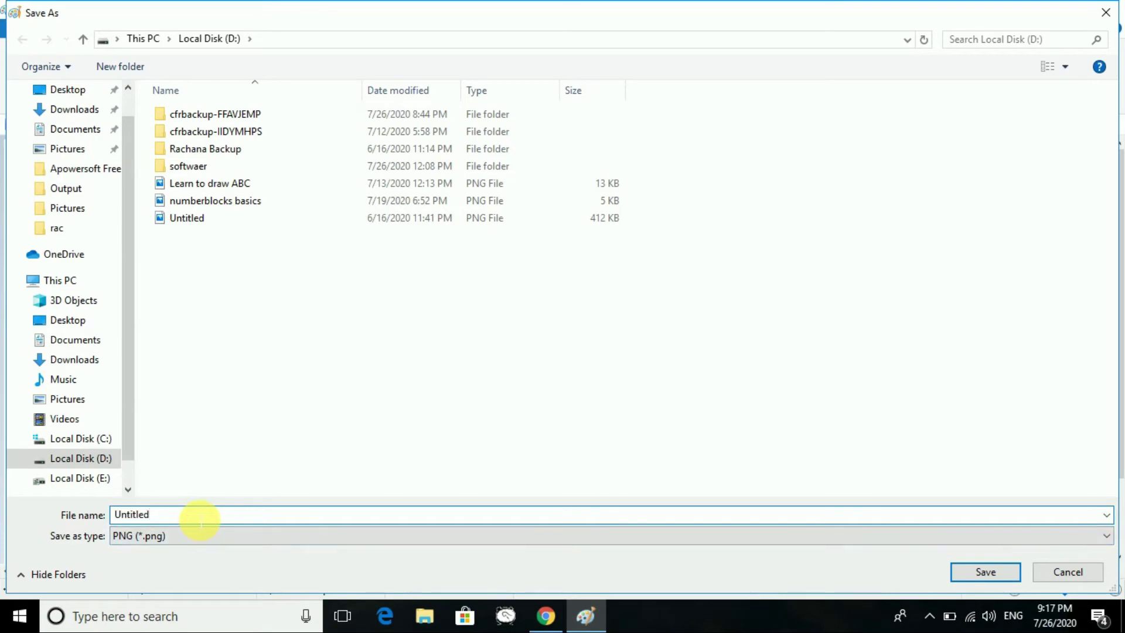
{"action": "type", "text": "2"}
{"action": "left_click", "coordinate": [968, 571]}
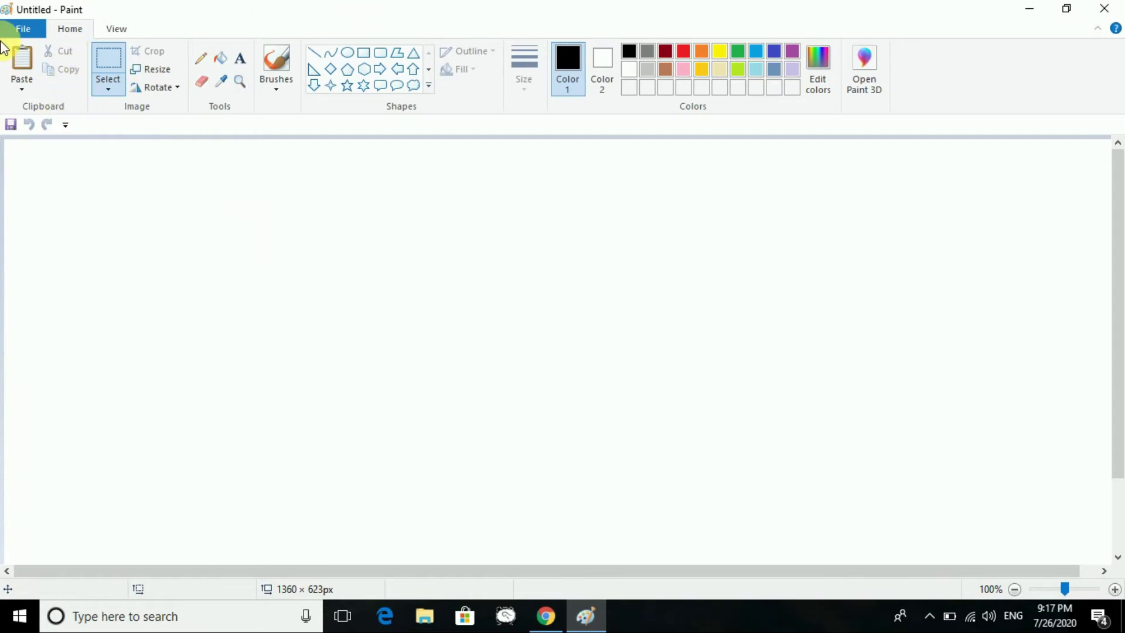
Step: Paste the cut rounded rectangle into the blank picture and move it slightly down and to the right
{"action": "key", "text": "ctrl+v"}
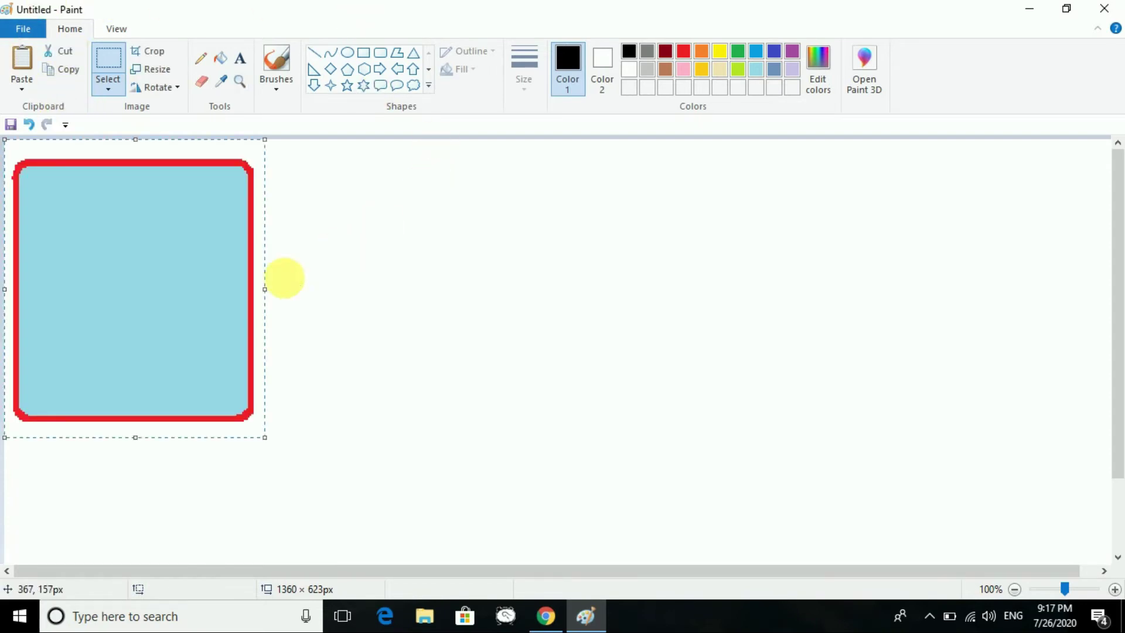
{"action": "left_click_drag", "start_coordinate": [158, 286], "coordinate": [202, 307]}
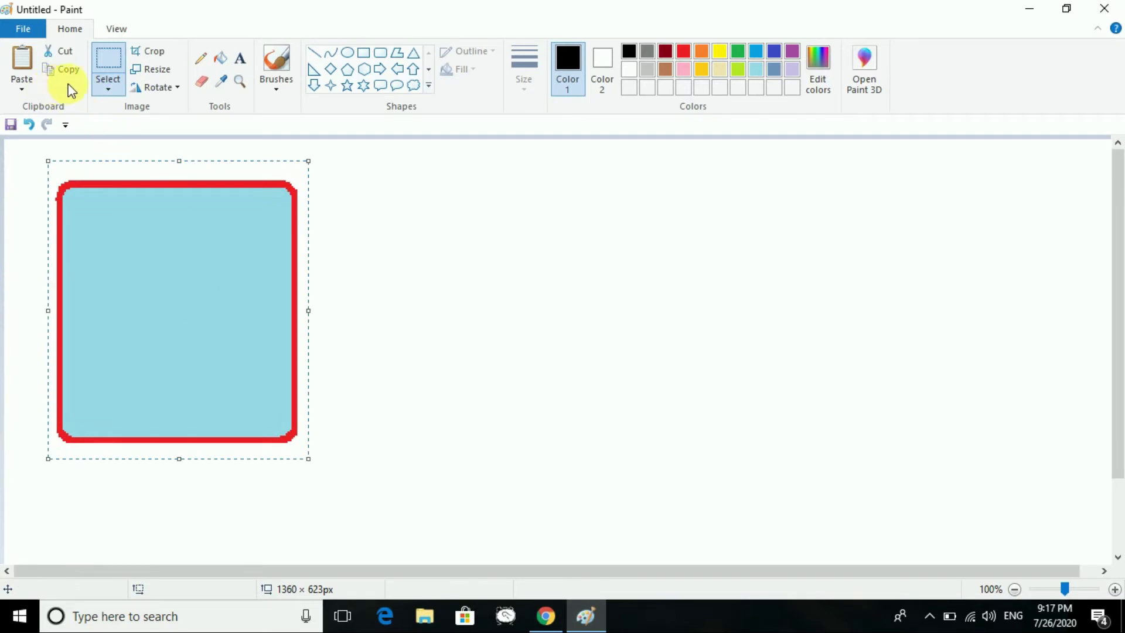
Step: Cut the pasted rounded rectangle from the canvas and paste it again
{"action": "left_click", "coordinate": [59, 51]}
{"action": "left_click", "coordinate": [12, 79]}
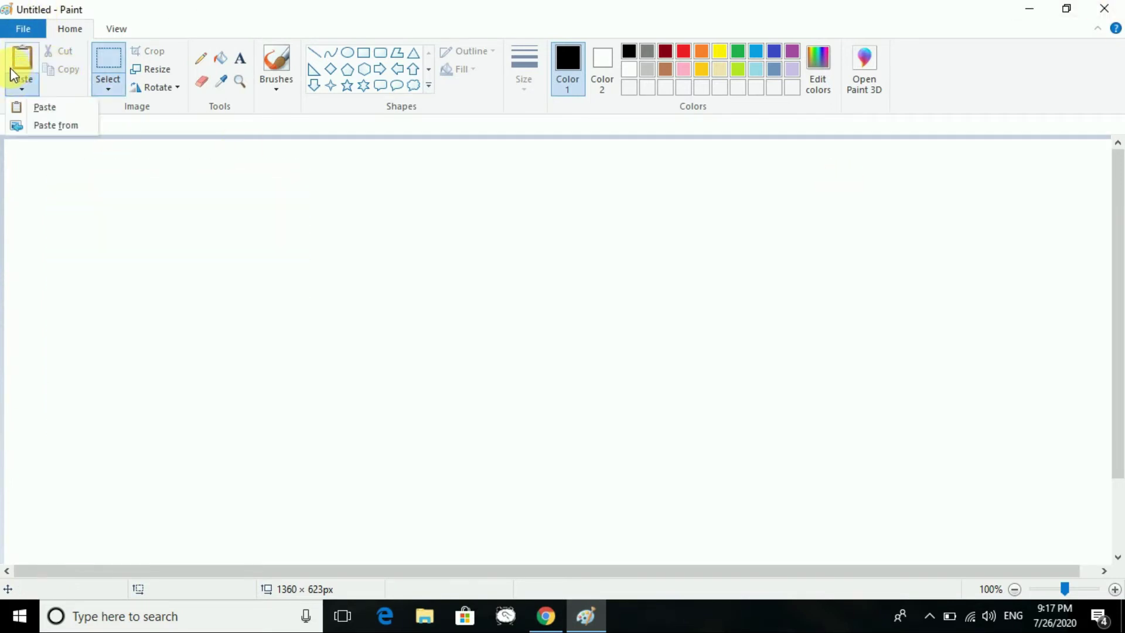
{"action": "left_click", "coordinate": [22, 60]}
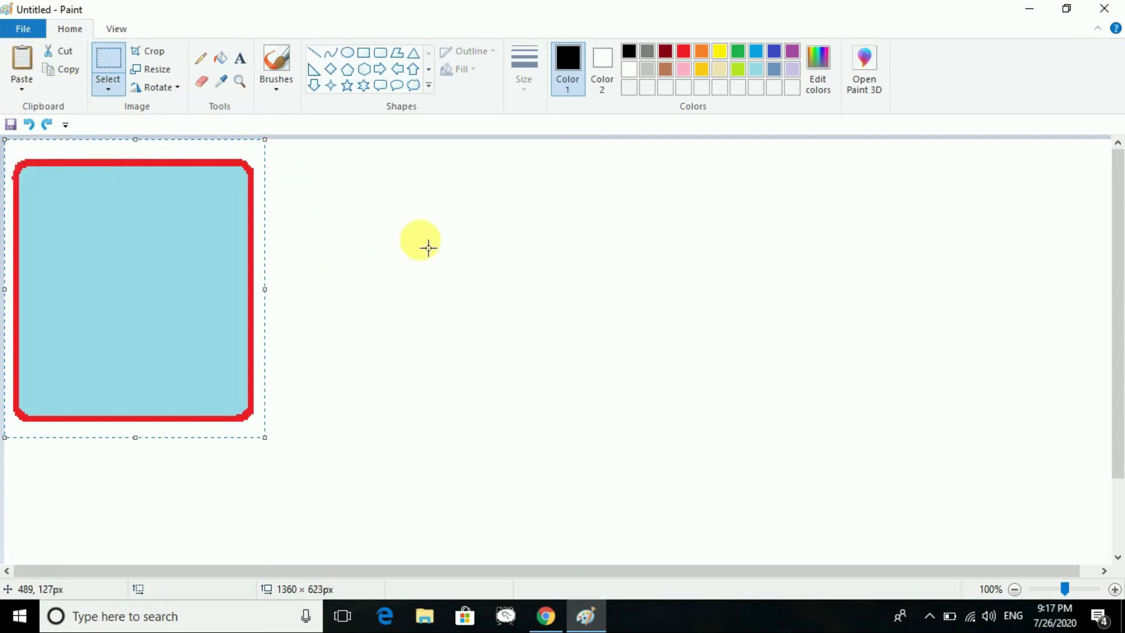
Step: Reopen the recent picture Untitled2, saving the current picture as the PNG file Untitled3 on Local Disk (D:)
{"action": "left_click", "coordinate": [27, 29]}
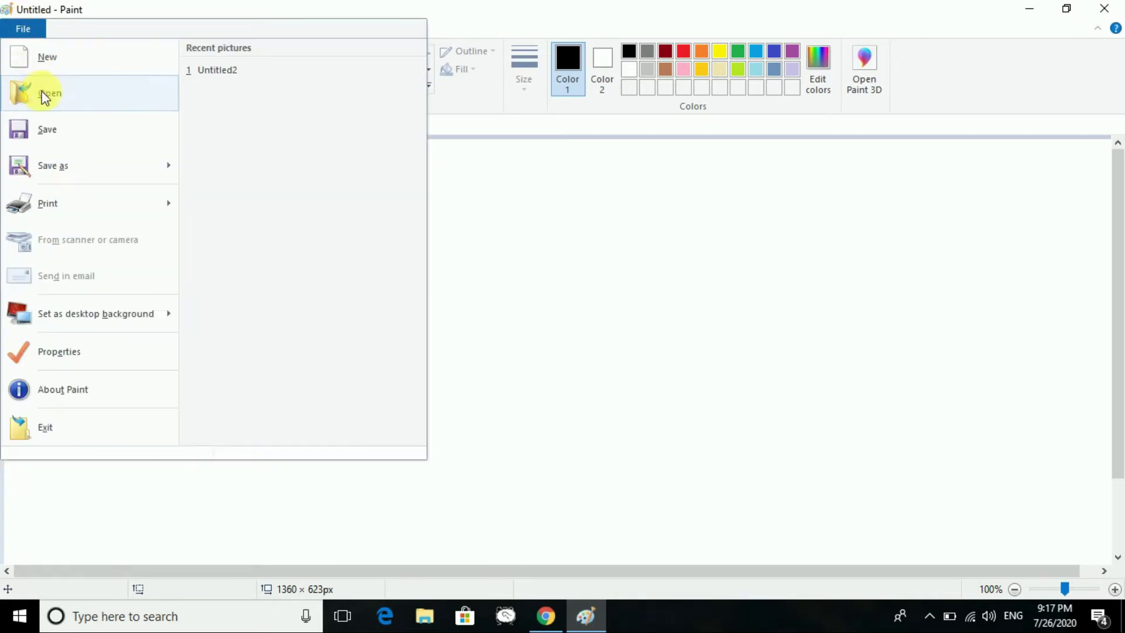
{"action": "left_click", "coordinate": [208, 73]}
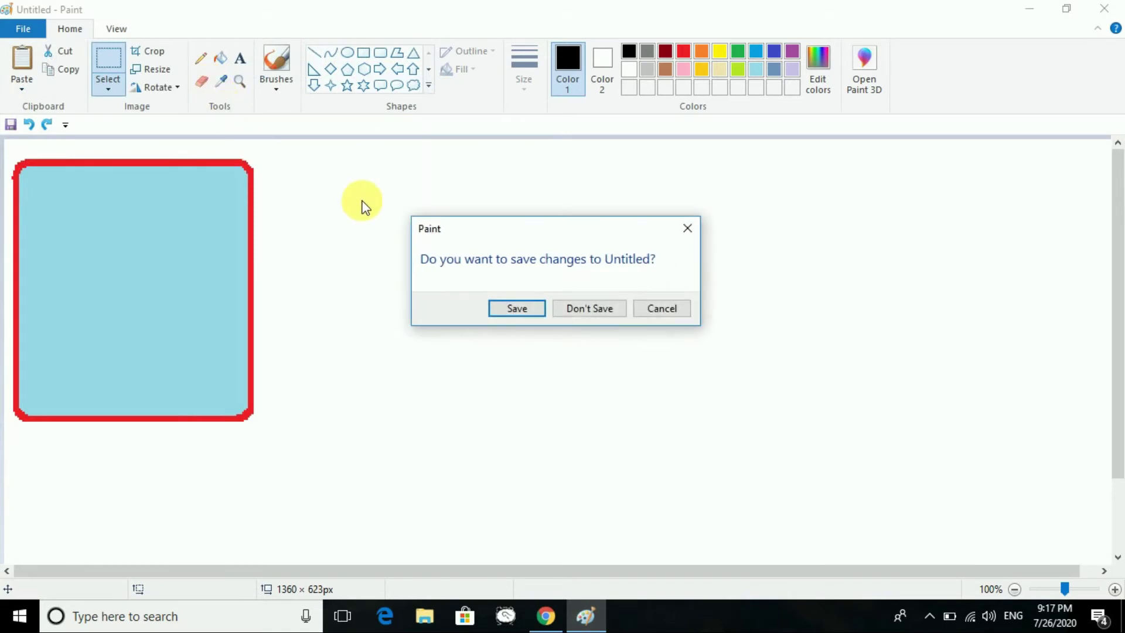
{"action": "left_click", "coordinate": [527, 311]}
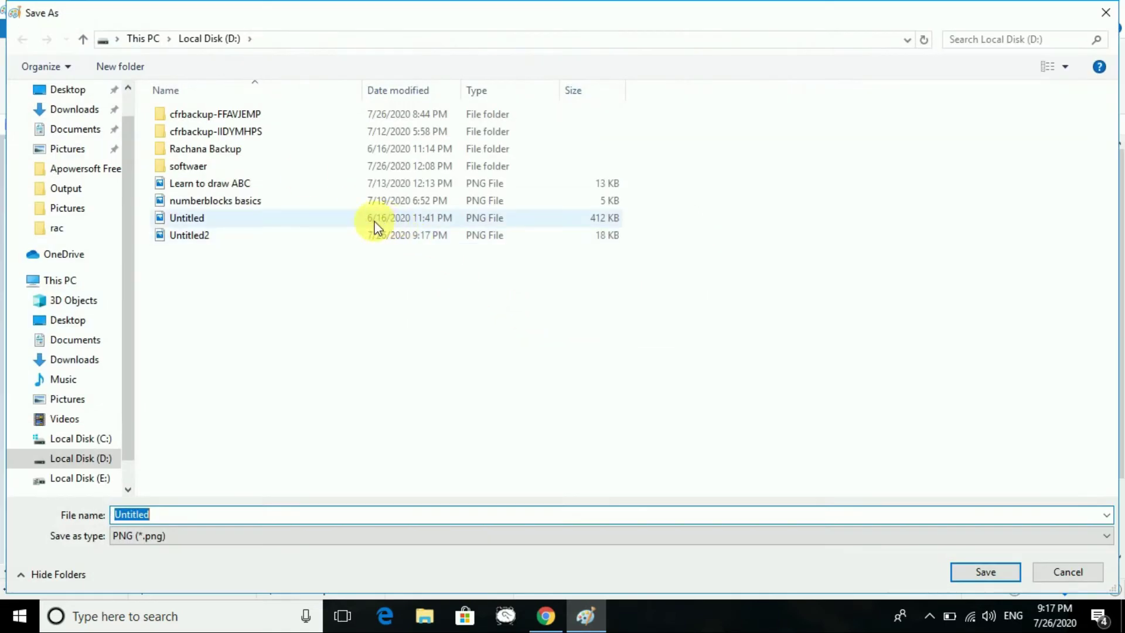
{"action": "left_click", "coordinate": [234, 516]}
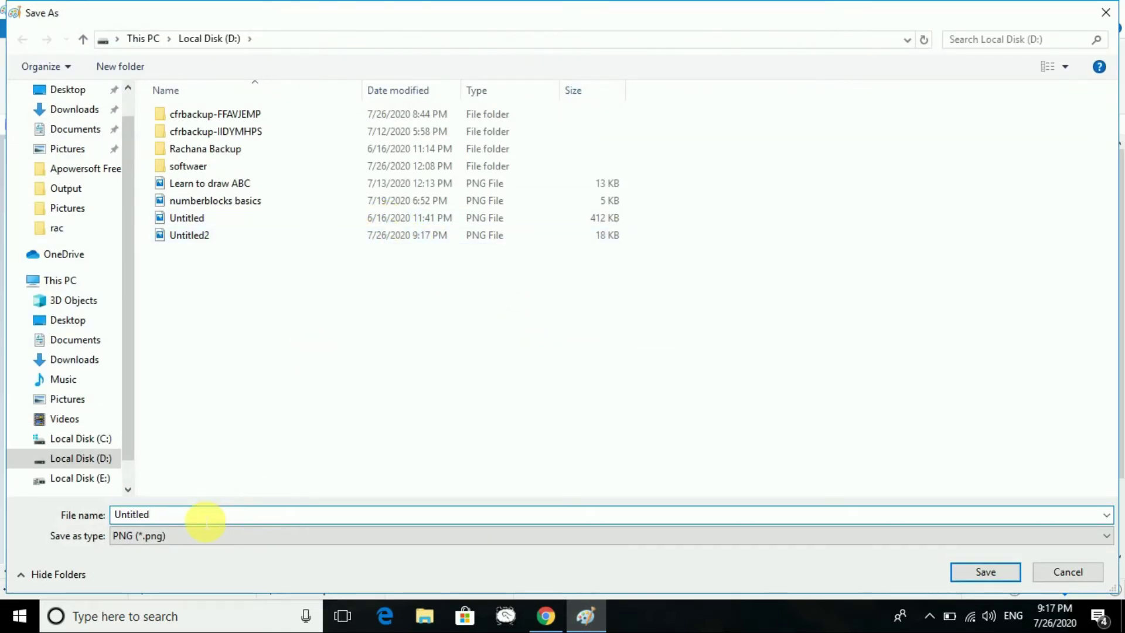
{"action": "type", "text": "3"}
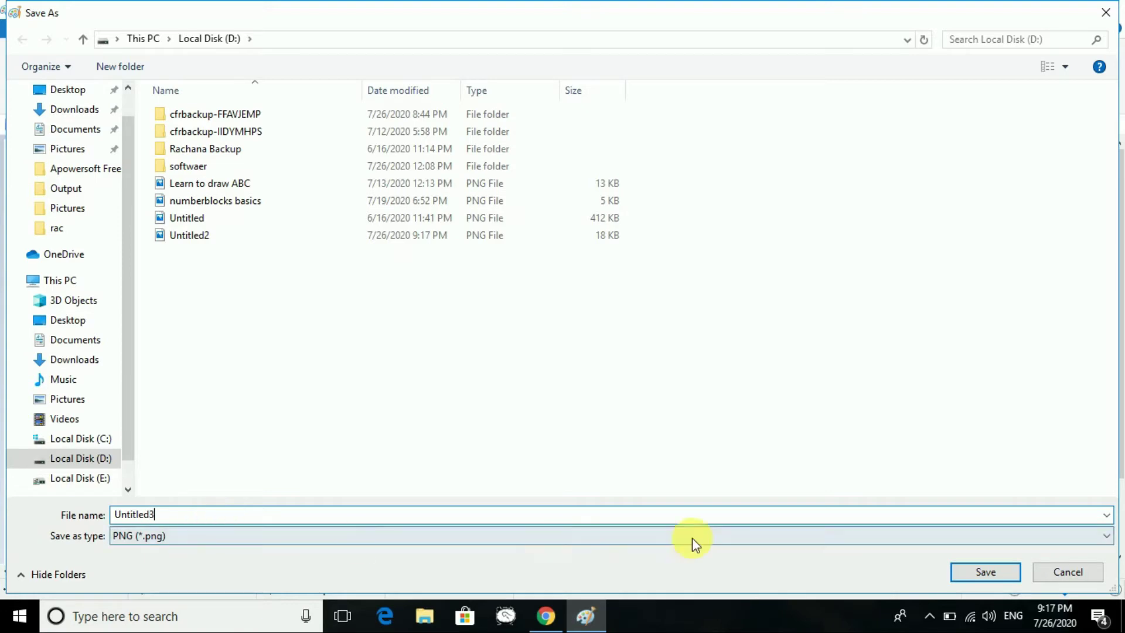
{"action": "left_click", "coordinate": [993, 578]}
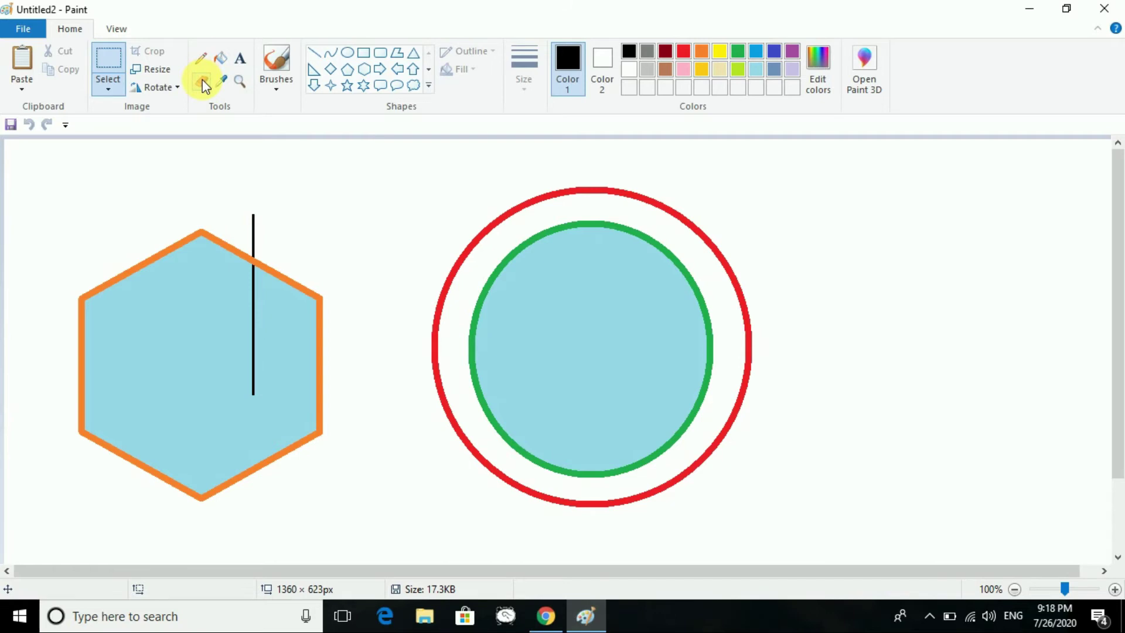
Step: Delete the orange hexagon and the black vertical line with a rectangular selection about 358 × 434 px
{"action": "left_click", "coordinate": [107, 87]}
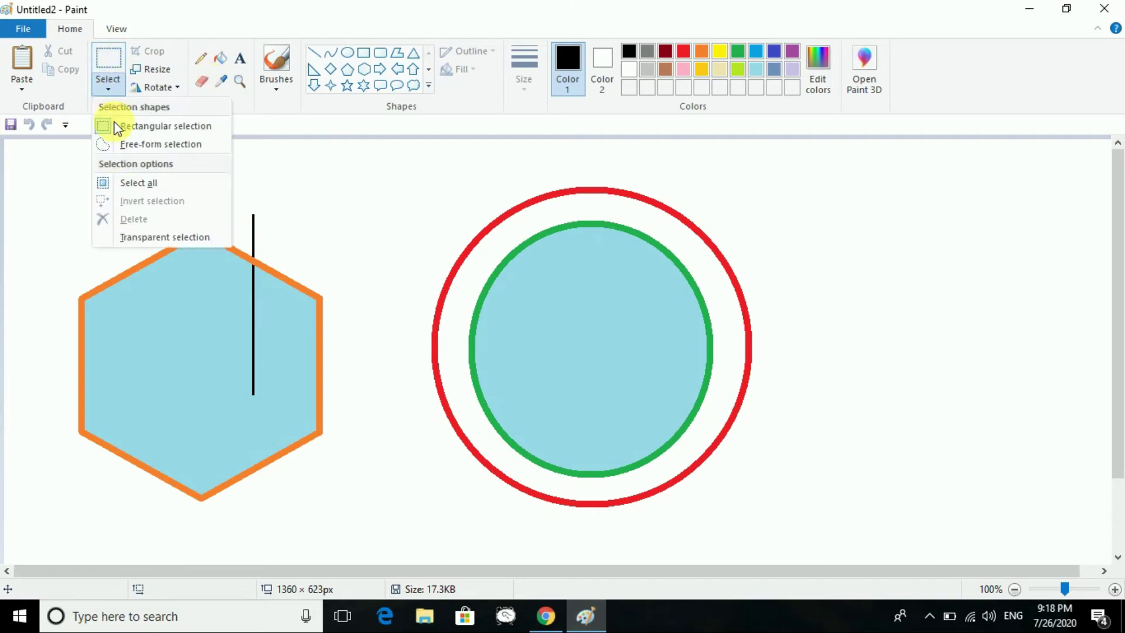
{"action": "left_click", "coordinate": [153, 127]}
{"action": "left_click_drag", "start_coordinate": [58, 187], "coordinate": [353, 544]}
{"action": "key", "text": "Delete"}
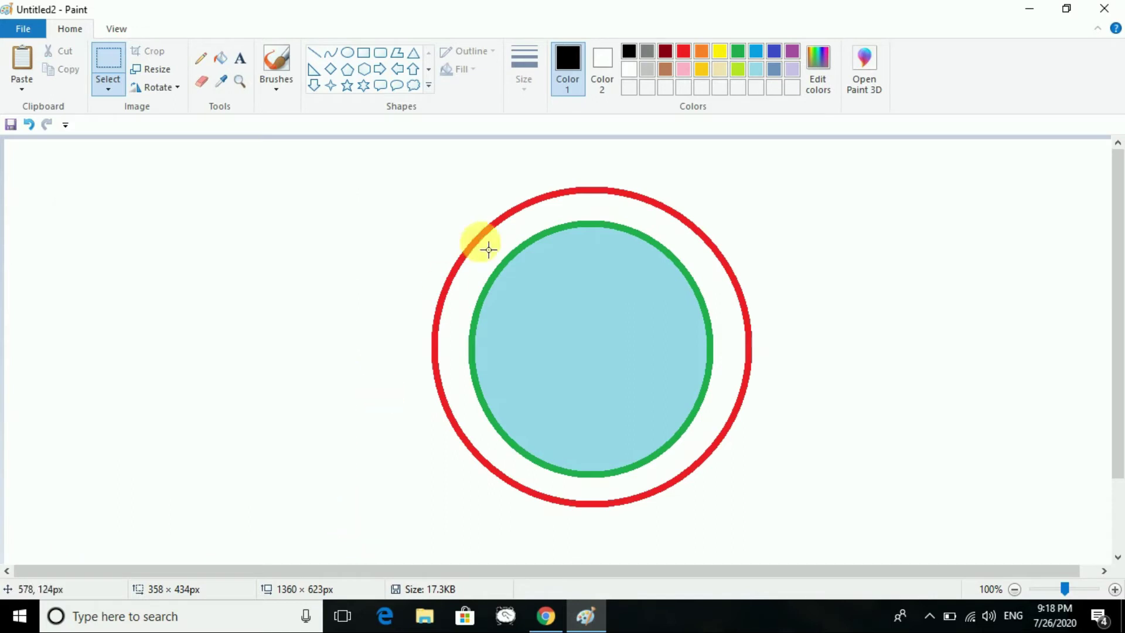
Step: Copy the concentric circles with a selection about 423 × 423 px, paste the copy beside the original, and cut that copy away
{"action": "left_click_drag", "start_coordinate": [427, 179], "coordinate": [779, 530]}
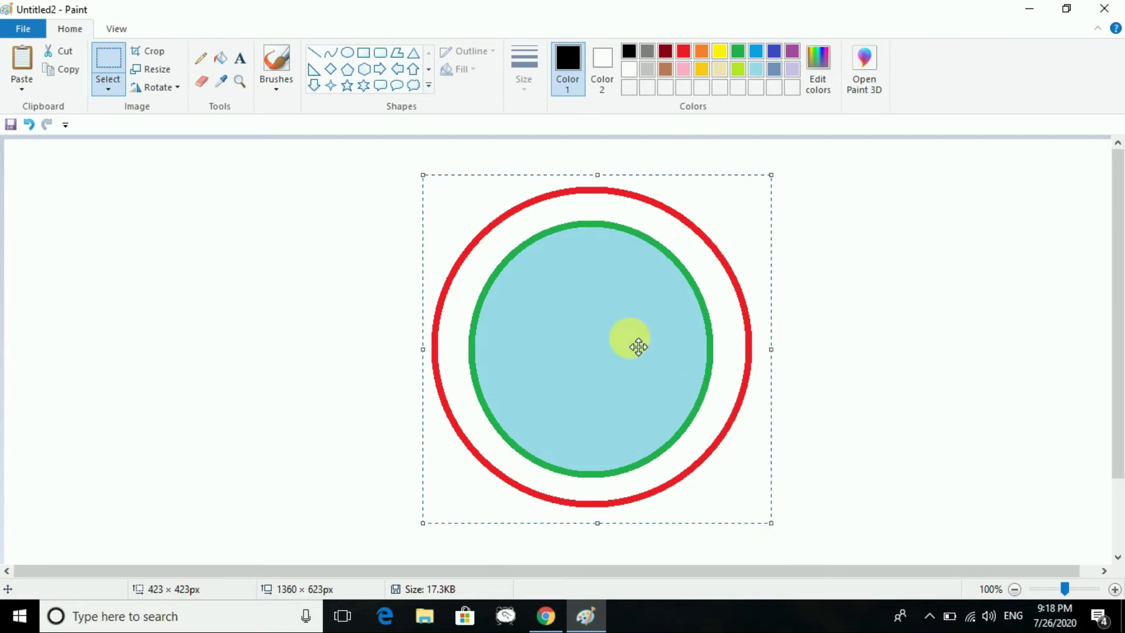
{"action": "left_click", "coordinate": [66, 72]}
{"action": "left_click", "coordinate": [27, 89]}
{"action": "left_click", "coordinate": [30, 112]}
{"action": "left_click_drag", "start_coordinate": [125, 219], "coordinate": [172, 270]}
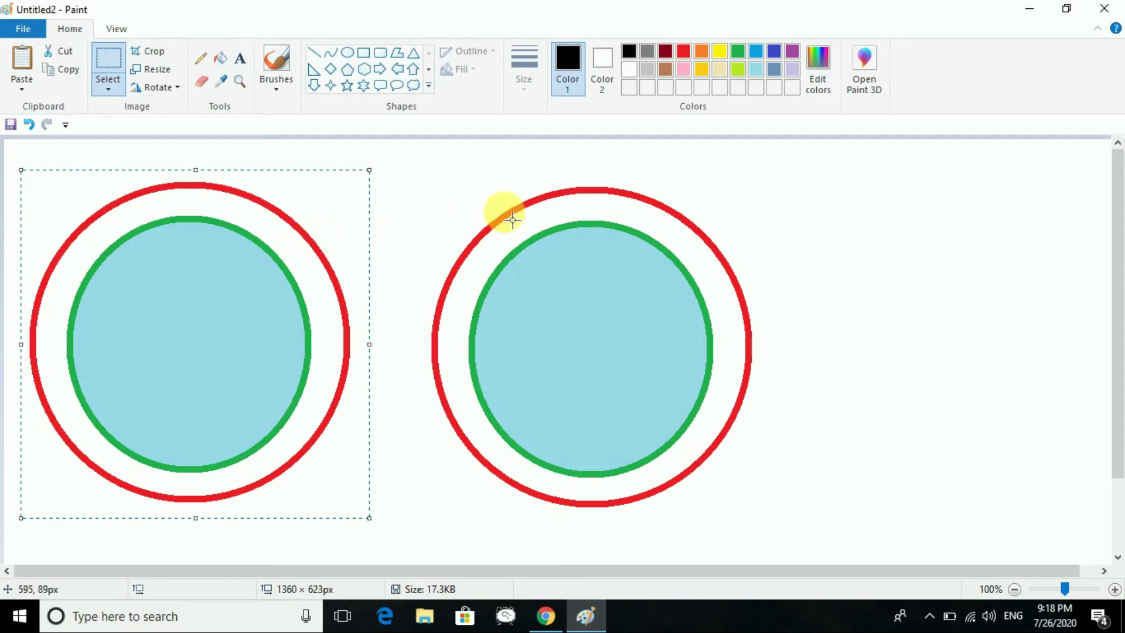
{"action": "left_click", "coordinate": [66, 52]}
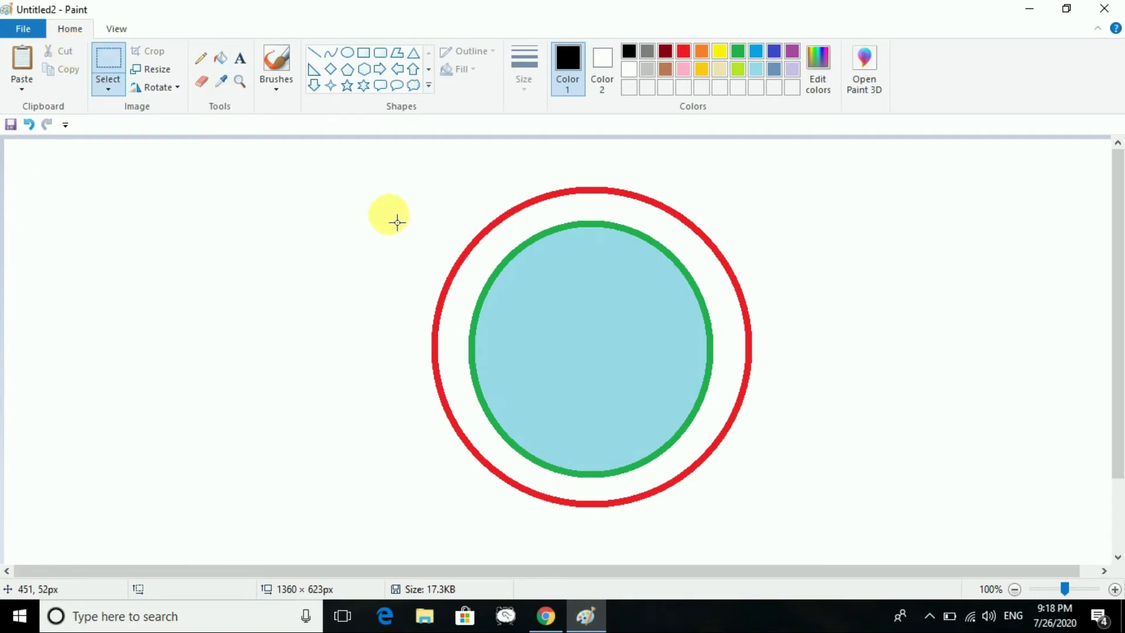
Step: Cut the concentric circles with a selection about 437 × 436 px and paste them back into the left half of the canvas
{"action": "left_click_drag", "start_coordinate": [409, 167], "coordinate": [771, 526]}
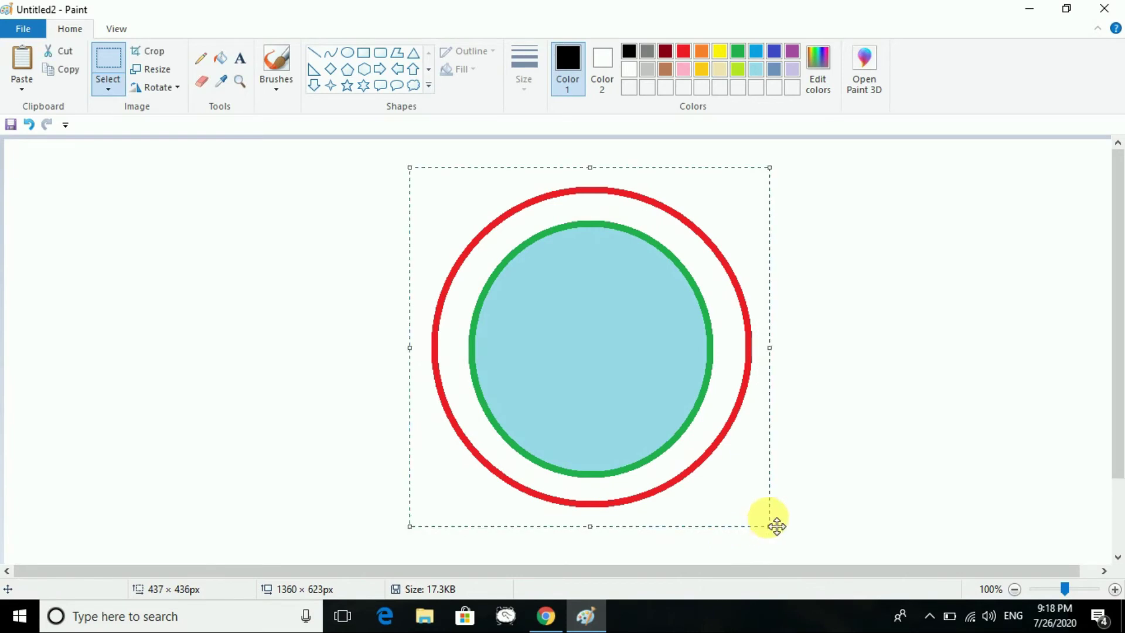
{"action": "left_click", "coordinate": [71, 51]}
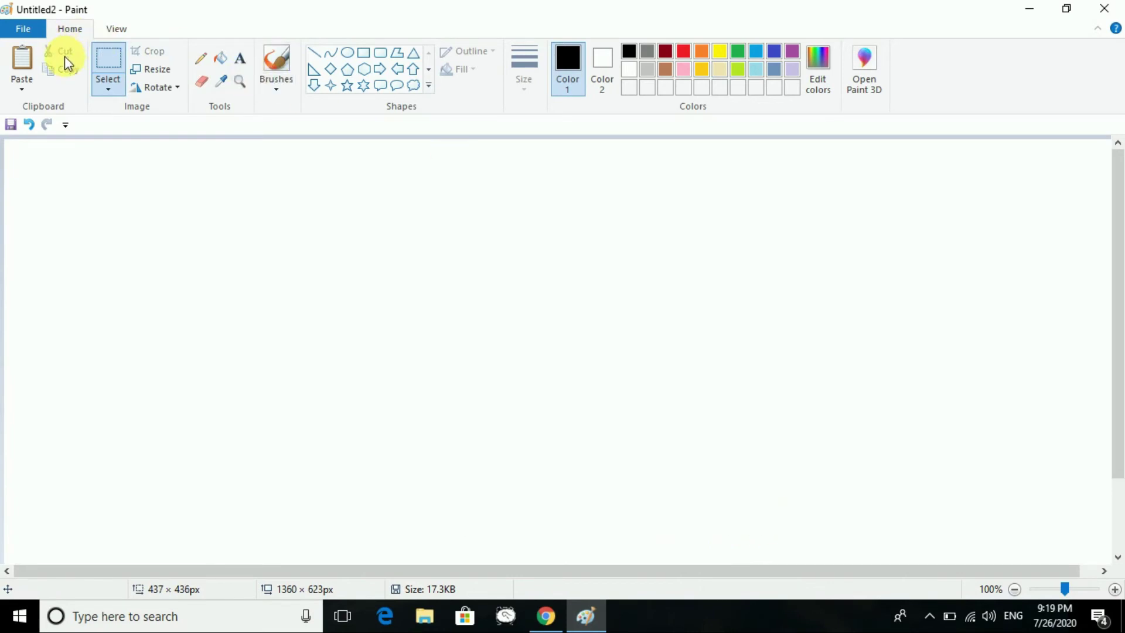
{"action": "left_click", "coordinate": [13, 61]}
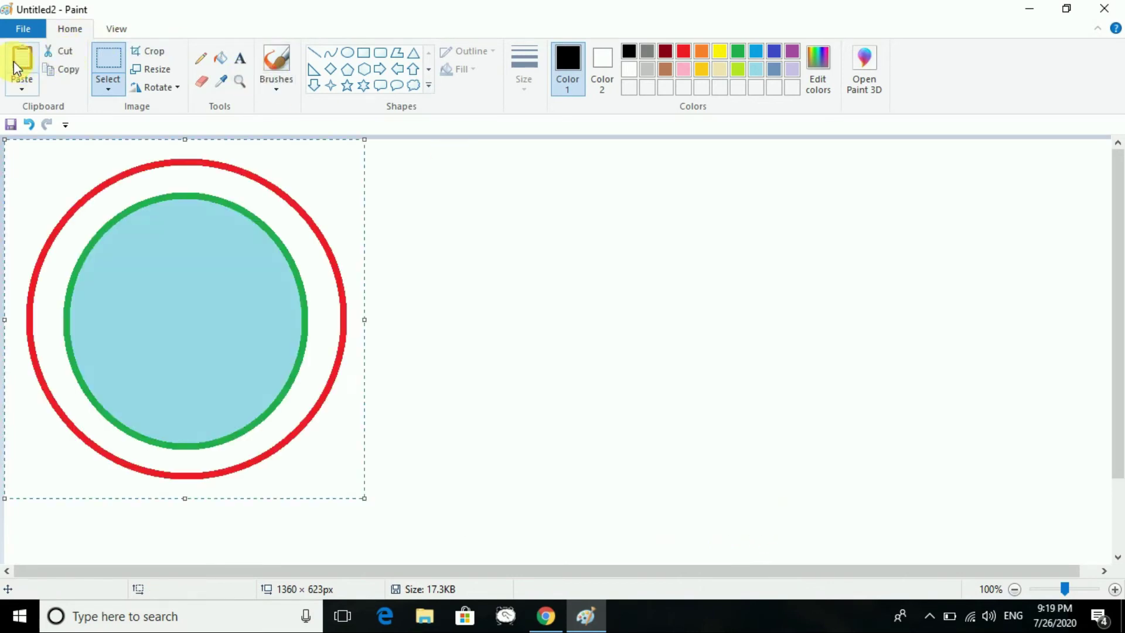
{"action": "left_click_drag", "start_coordinate": [267, 252], "coordinate": [336, 261]}
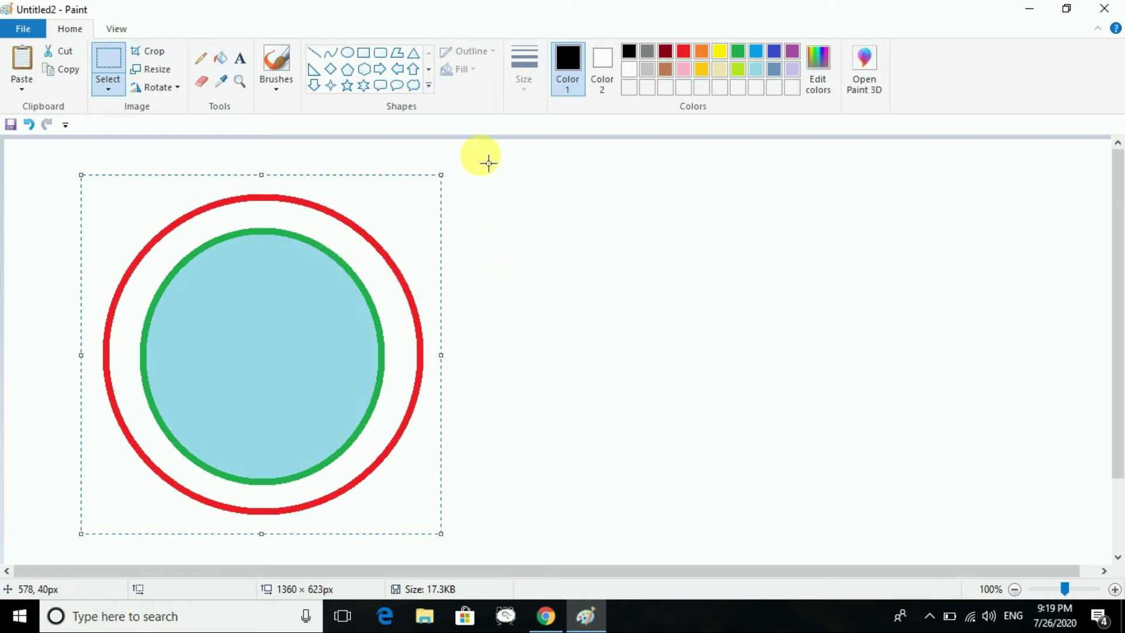
Step: Draw a black rounded rectangle about 511 × 295 px to the right of the circles, and undo it
{"action": "left_click", "coordinate": [381, 53]}
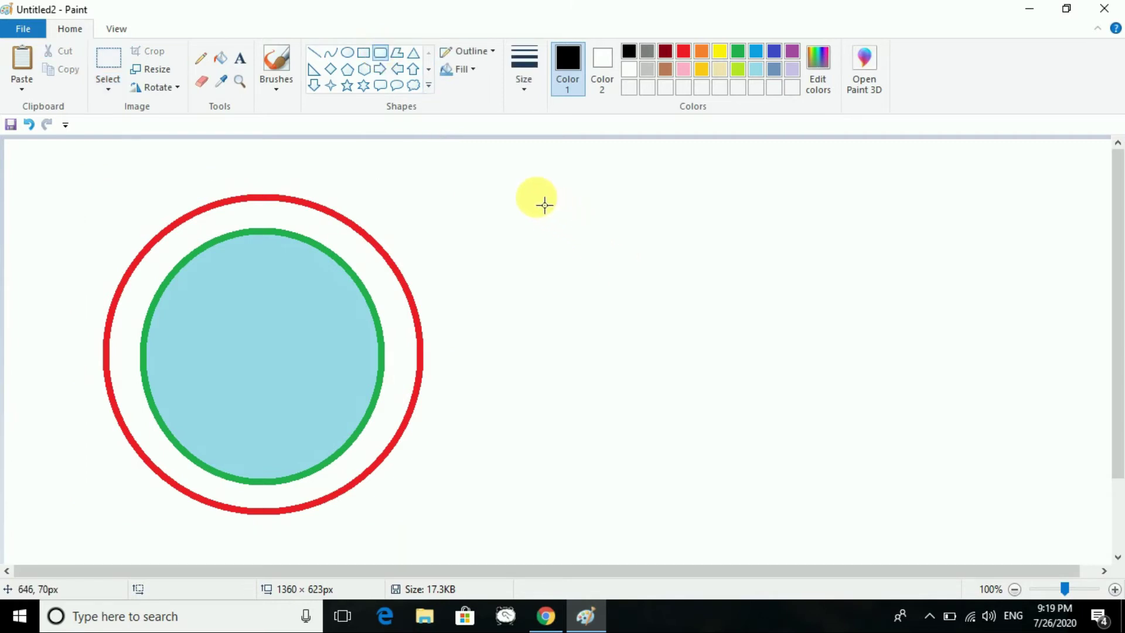
{"action": "left_click_drag", "start_coordinate": [562, 222], "coordinate": [982, 464]}
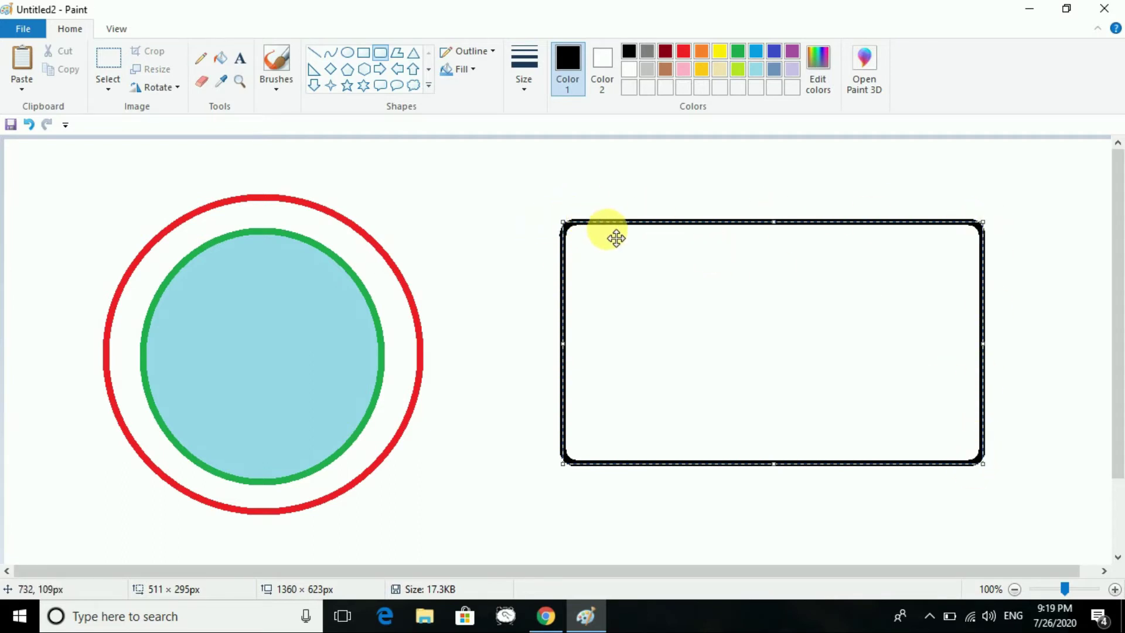
{"action": "key", "text": "ctrl+z"}
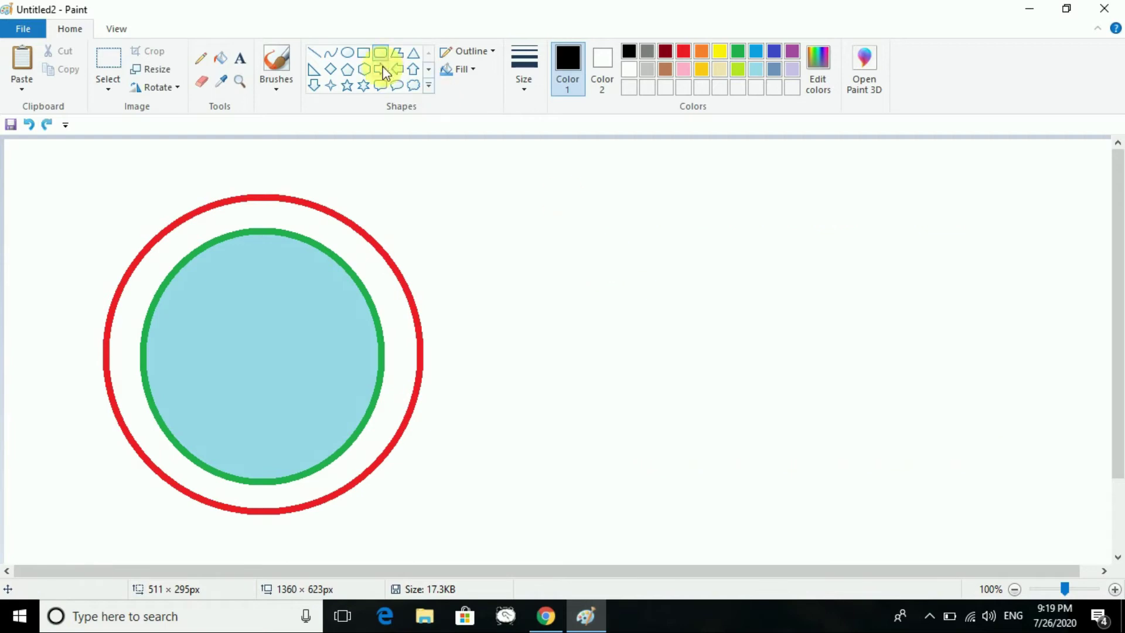
Step: Draw a black triangle about 448 × 316 px with the Polygon shape beside the circles, and delete it
{"action": "left_click", "coordinate": [398, 55]}
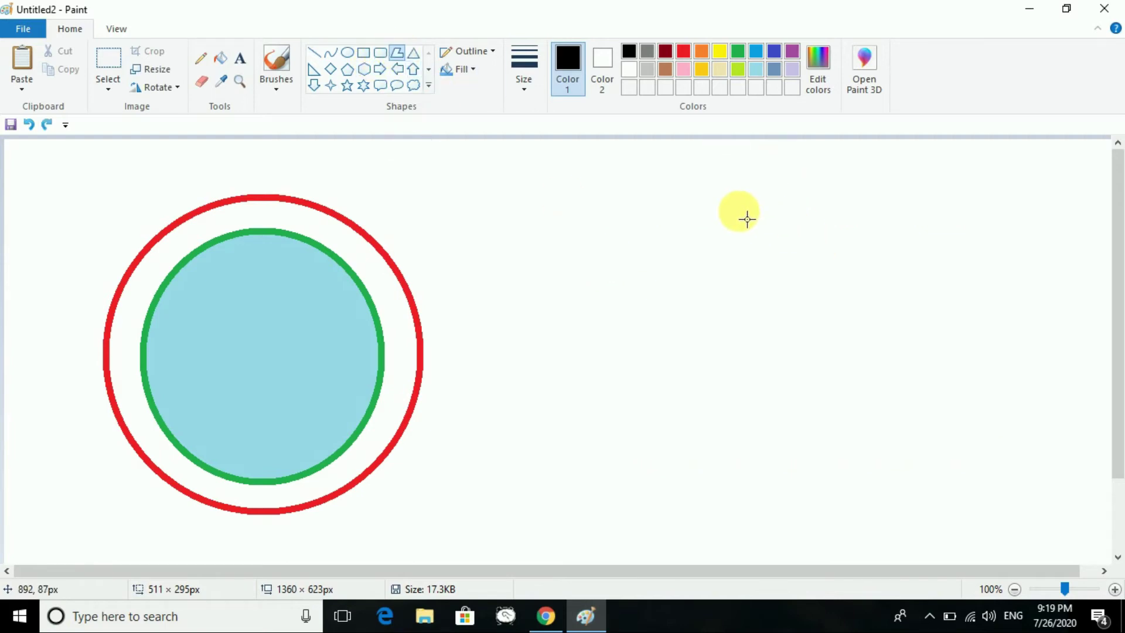
{"action": "left_click", "coordinate": [725, 209]}
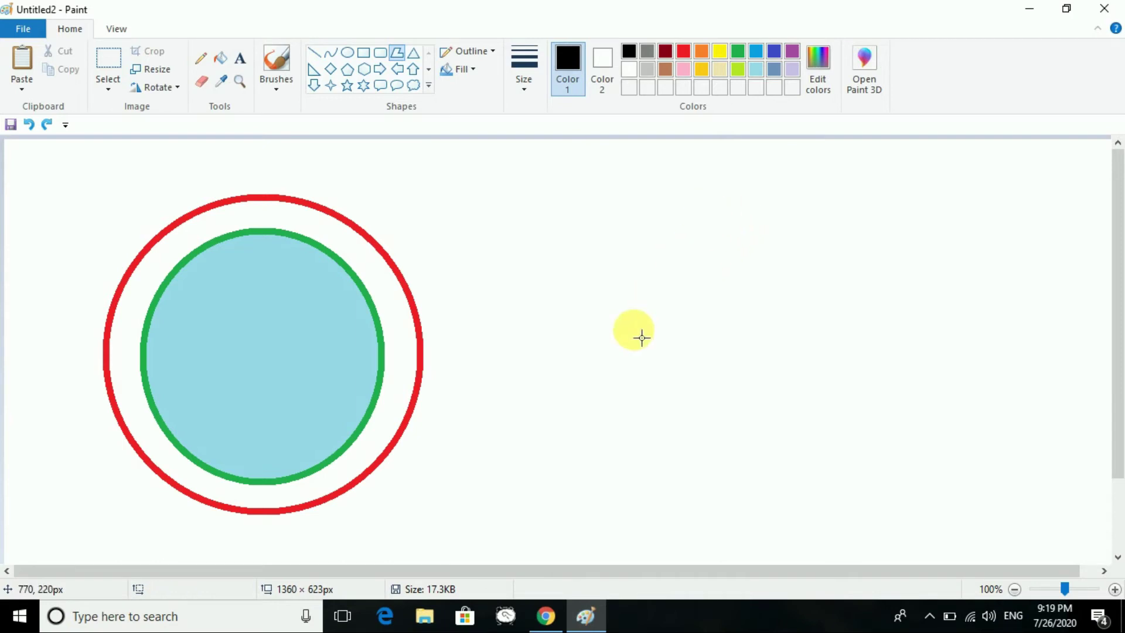
{"action": "left_click_drag", "start_coordinate": [750, 208], "coordinate": [583, 467]}
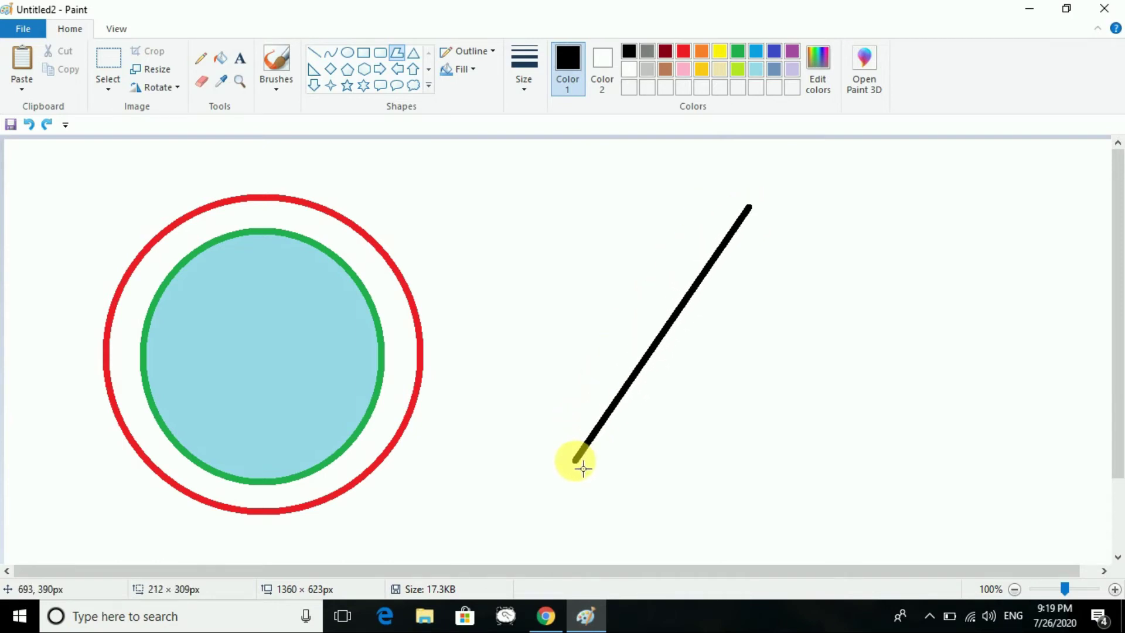
{"action": "left_click", "coordinate": [951, 474]}
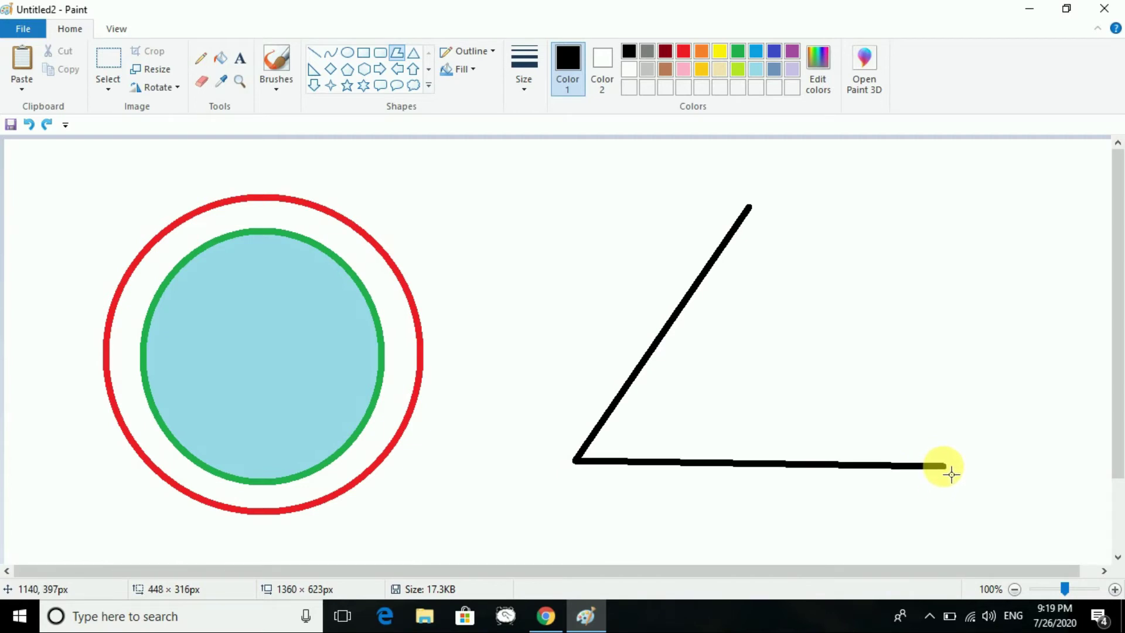
{"action": "left_click", "coordinate": [759, 218]}
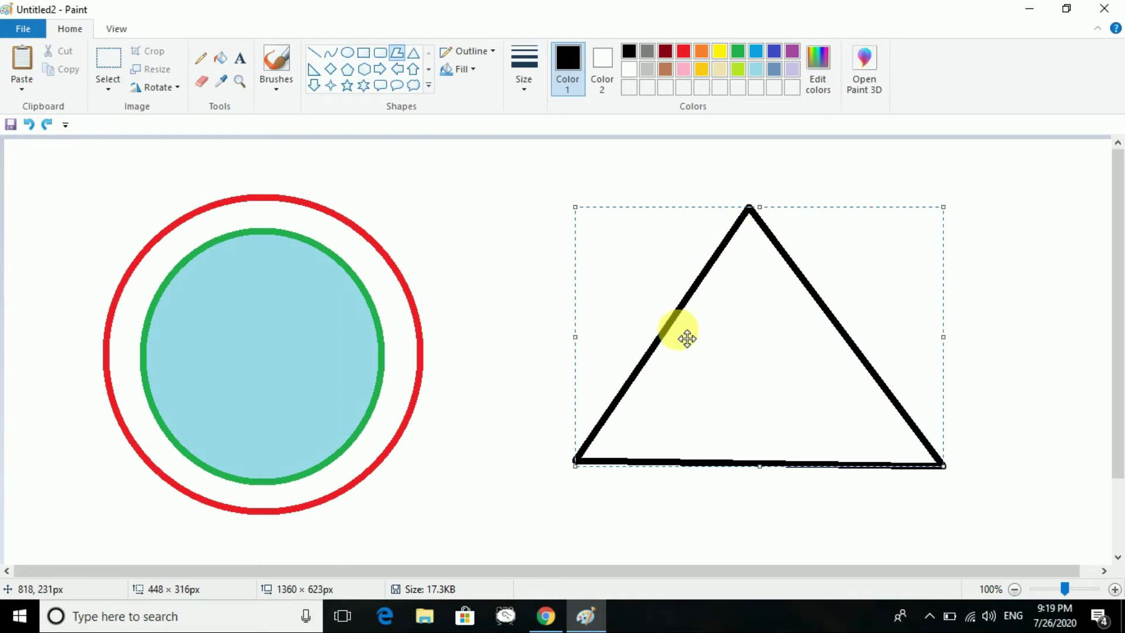
{"action": "key", "text": "Delete"}
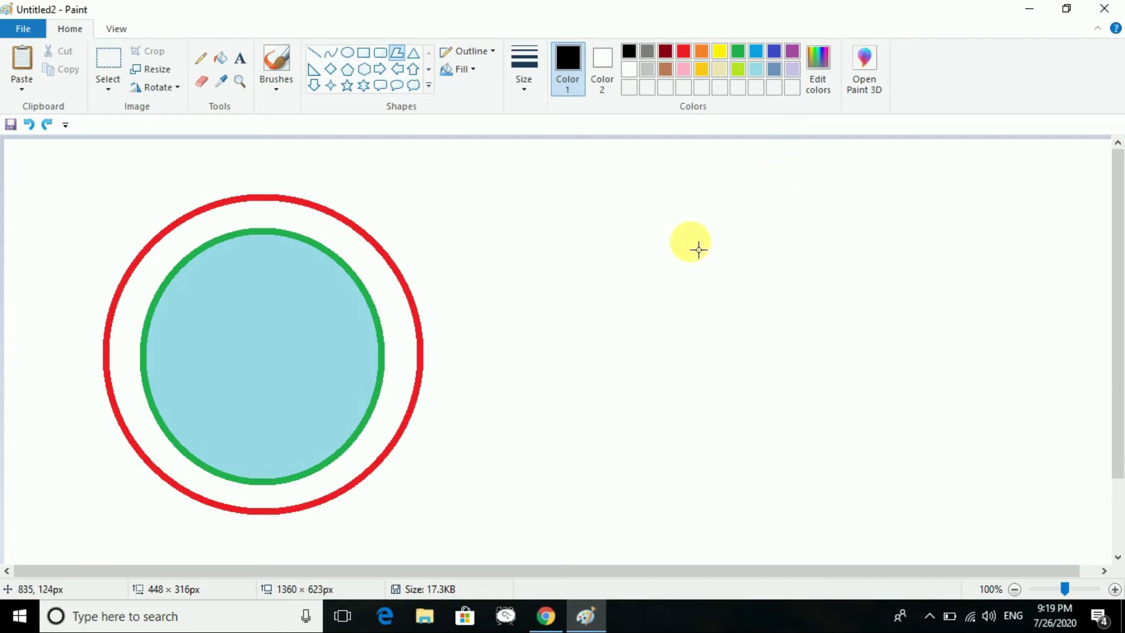
Step: Draw a black five-pointed star of crossing lines, about 415 × 311 px, with the Polygon shape right of the circles
{"action": "left_click_drag", "start_coordinate": [586, 411], "coordinate": [738, 174]}
{"action": "left_click", "coordinate": [929, 431]}
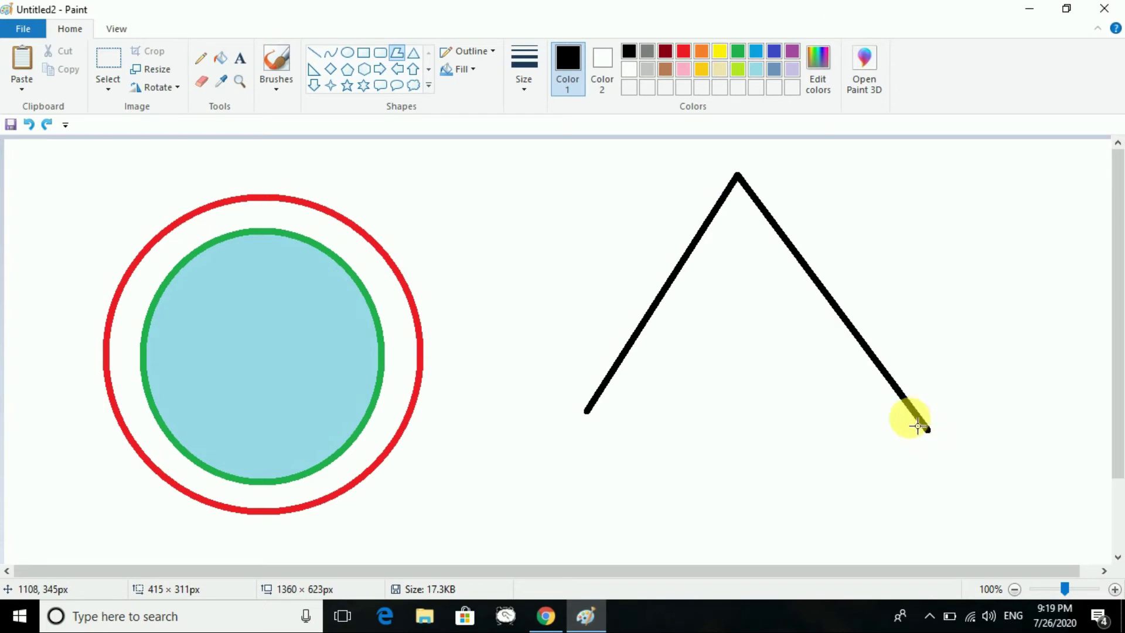
{"action": "left_click", "coordinate": [587, 244]}
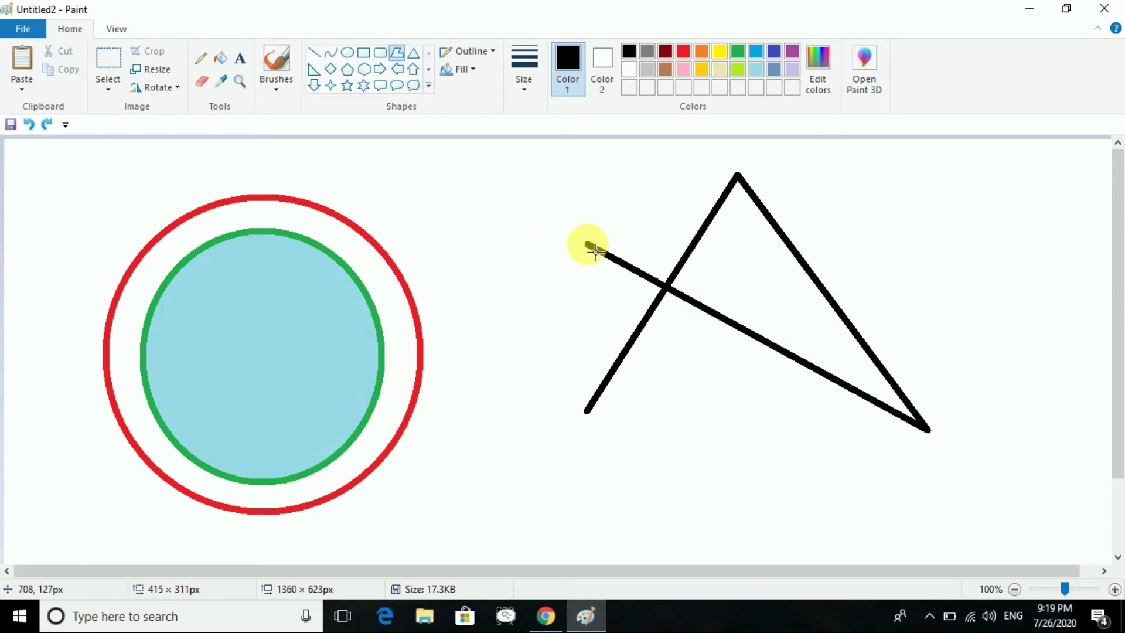
{"action": "left_click", "coordinate": [917, 237]}
{"action": "left_click", "coordinate": [596, 426]}
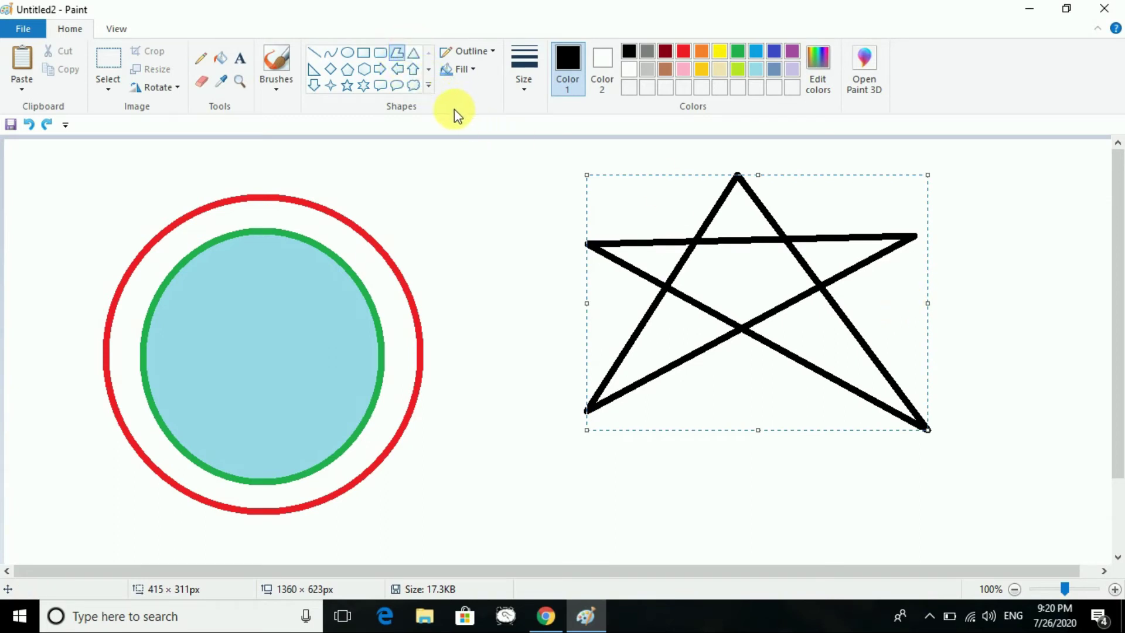
Step: Draw a black triangle about 195 × 175 px between the circles and the star, and give it a Crayon outline
{"action": "left_click", "coordinate": [413, 55]}
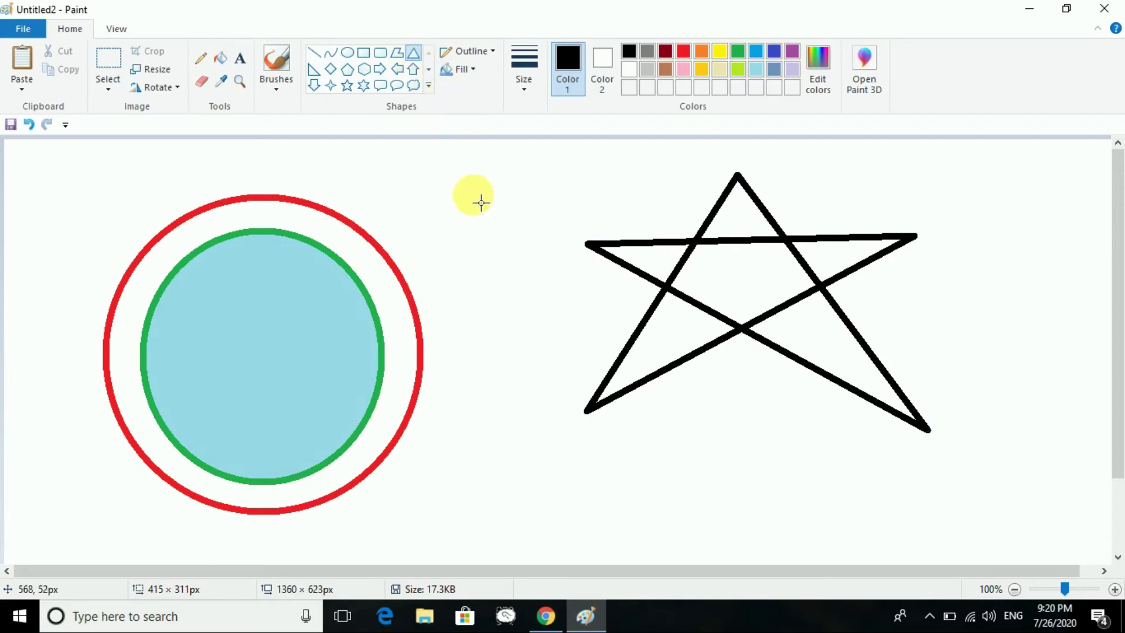
{"action": "left_click_drag", "start_coordinate": [448, 187], "coordinate": [608, 330]}
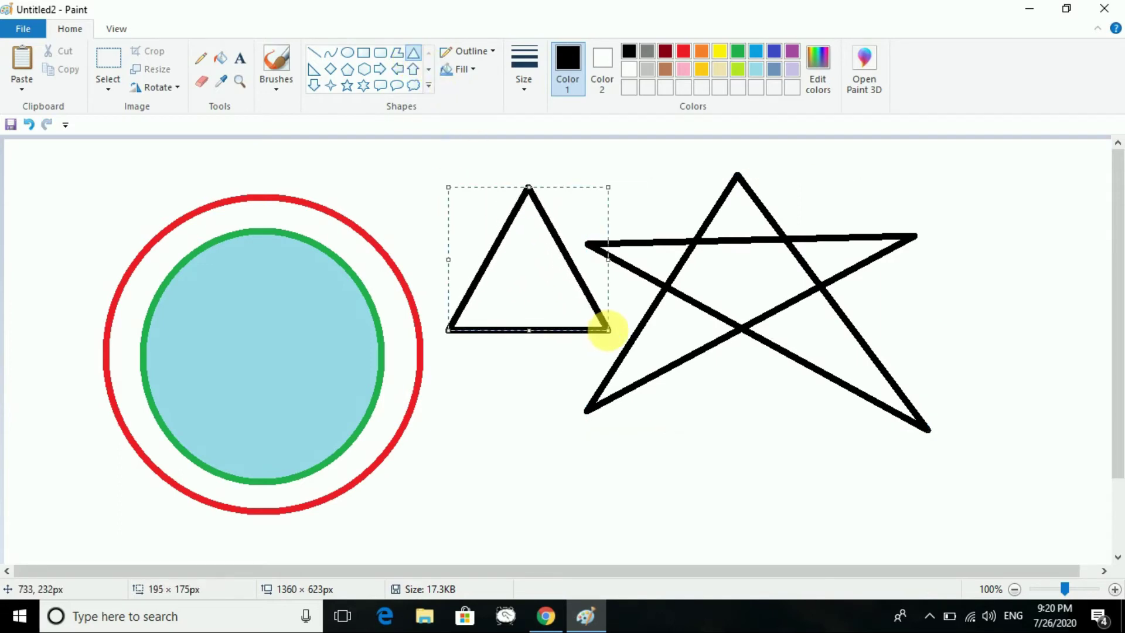
{"action": "left_click", "coordinate": [484, 54]}
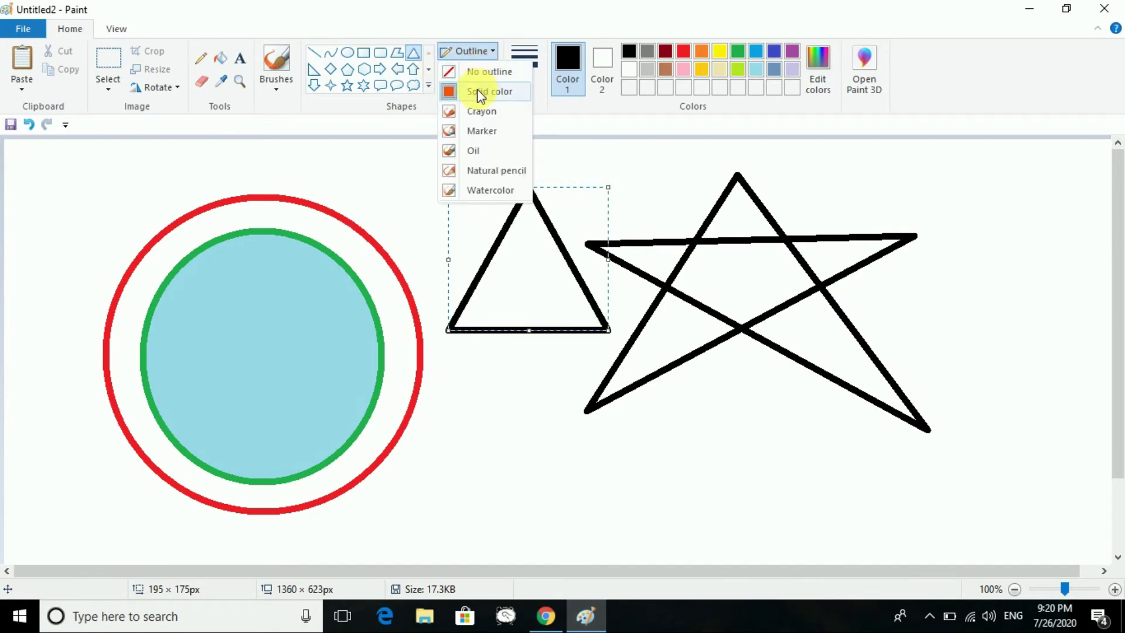
{"action": "left_click", "coordinate": [494, 117]}
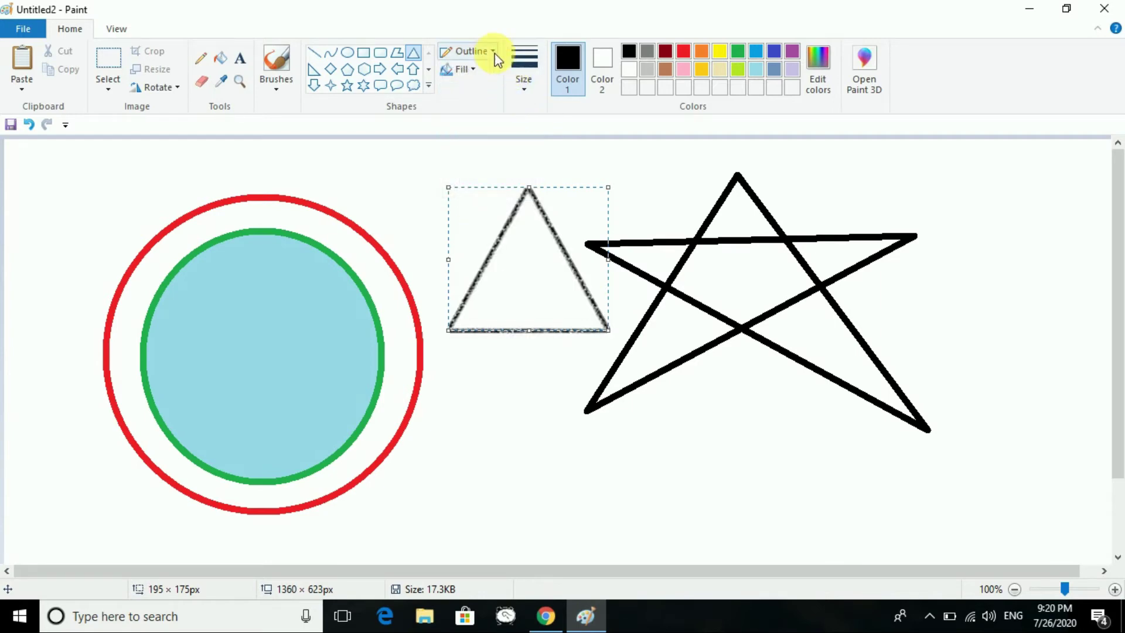
Step: Set the triangle's outline to No outline, and change it to Solid color
{"action": "left_click", "coordinate": [497, 54]}
{"action": "left_click", "coordinate": [497, 77]}
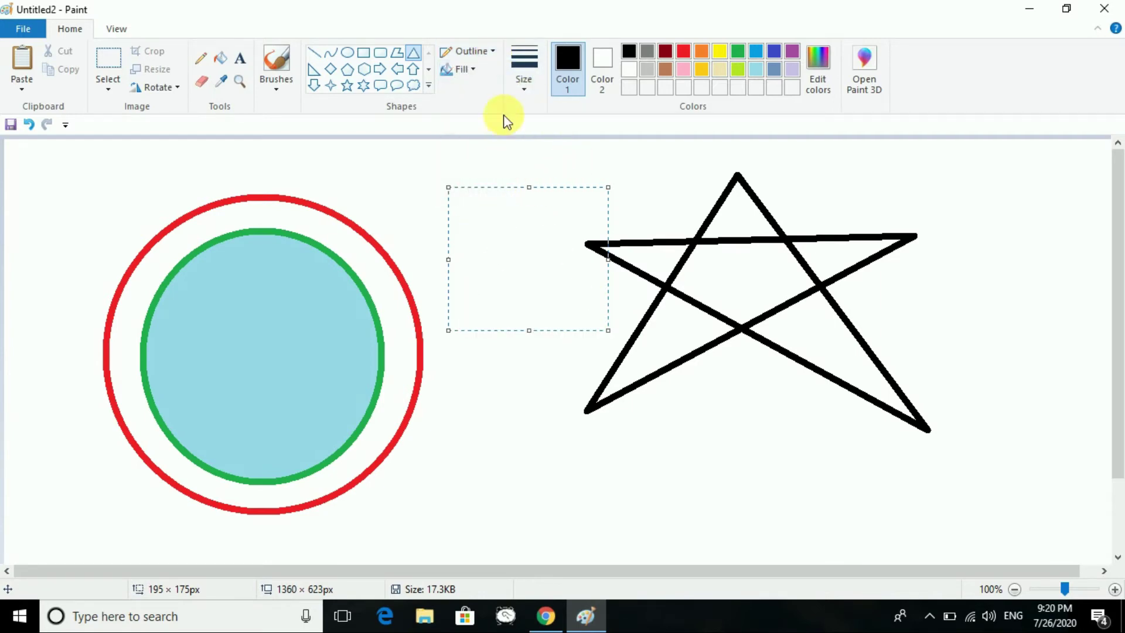
{"action": "left_click", "coordinate": [466, 52]}
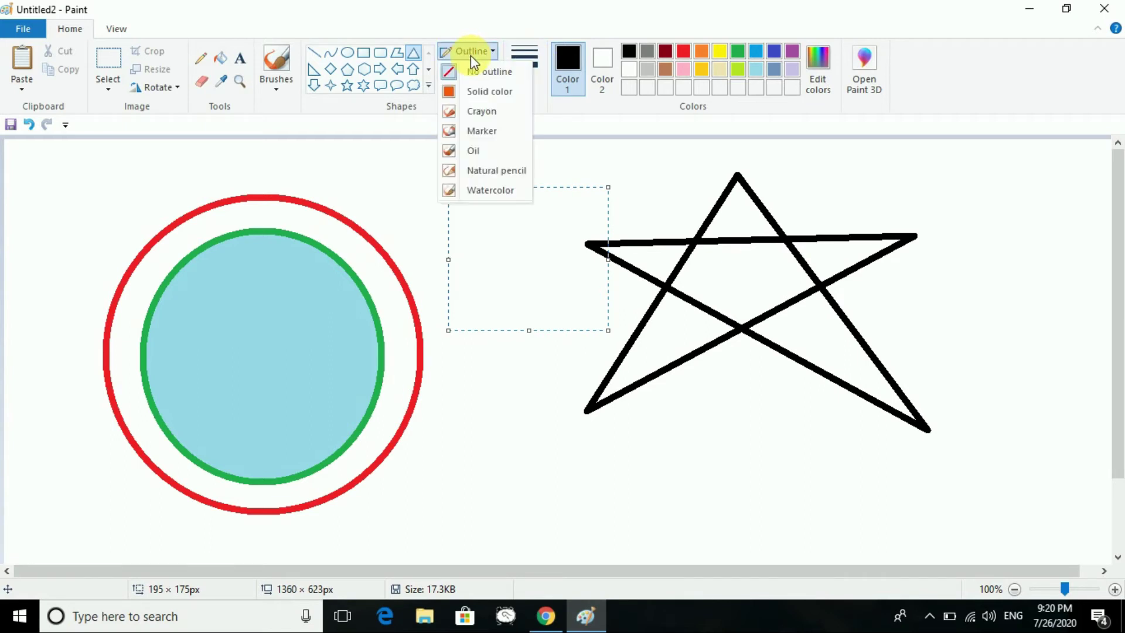
{"action": "left_click", "coordinate": [481, 89]}
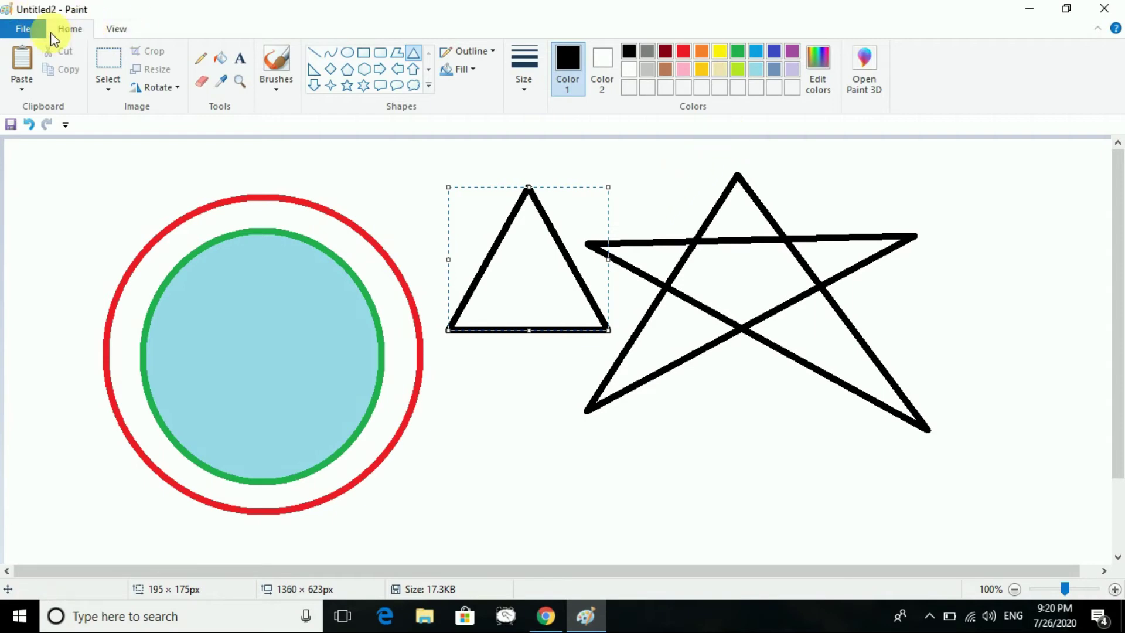
Step: Open the recent picture Untitled3, saving the changes to Untitled2.png
{"action": "left_click", "coordinate": [23, 31]}
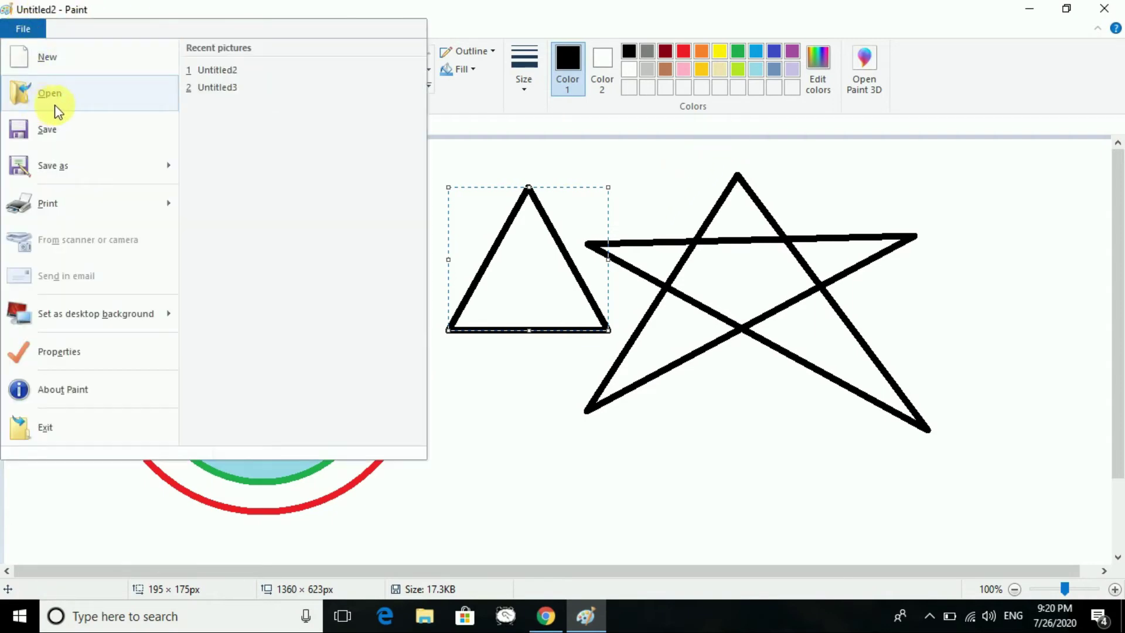
{"action": "left_click", "coordinate": [241, 85]}
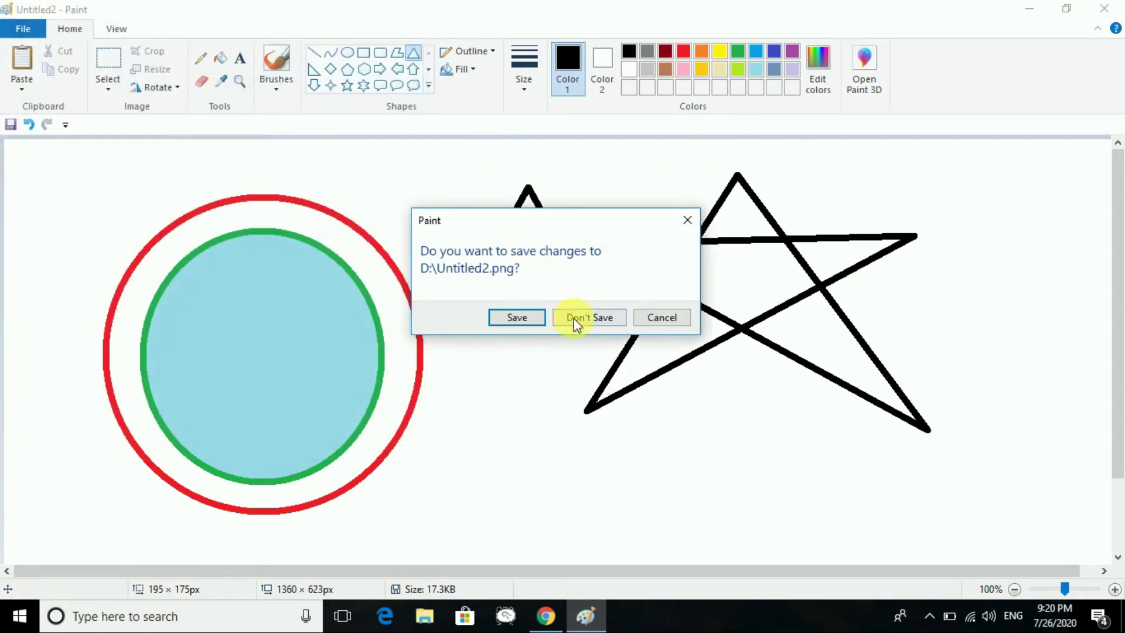
{"action": "left_click", "coordinate": [515, 317]}
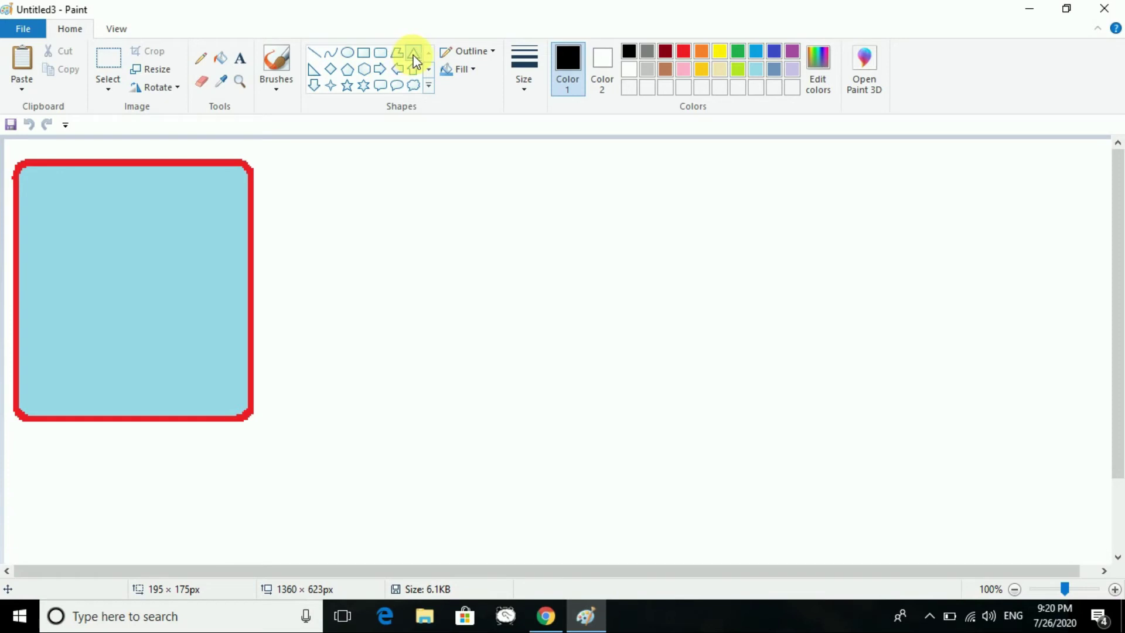
Step: Draw a black trapezoid roof about 624 × 130 px with the Polygon shape, to the right of the blue rounded rectangle
{"action": "left_click", "coordinate": [398, 56]}
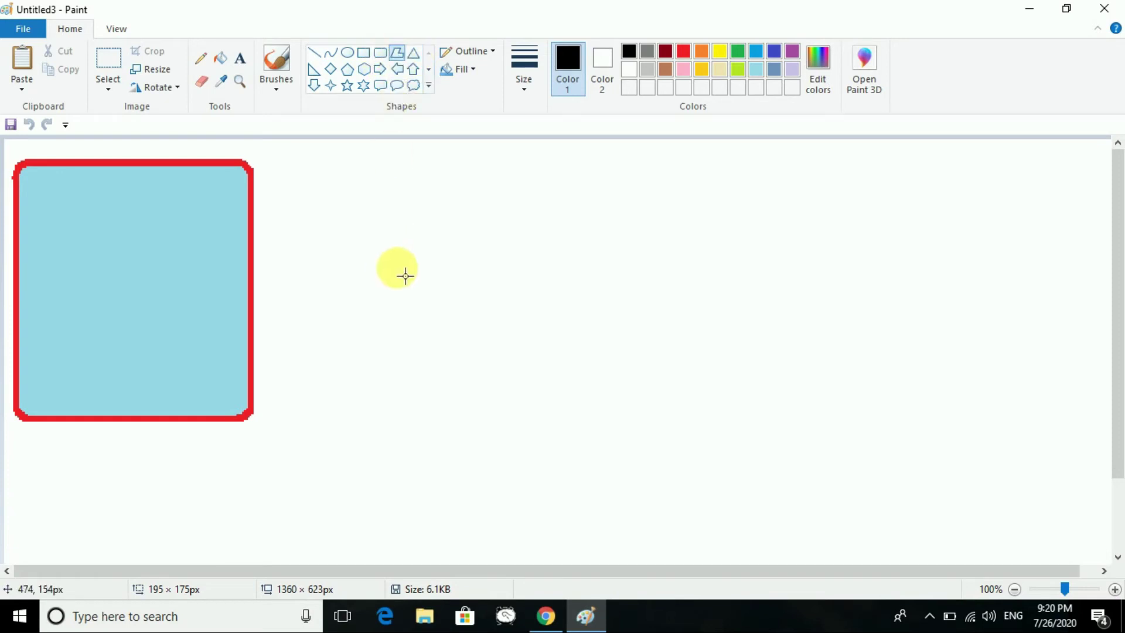
{"action": "left_click_drag", "start_coordinate": [426, 292], "coordinate": [519, 198]}
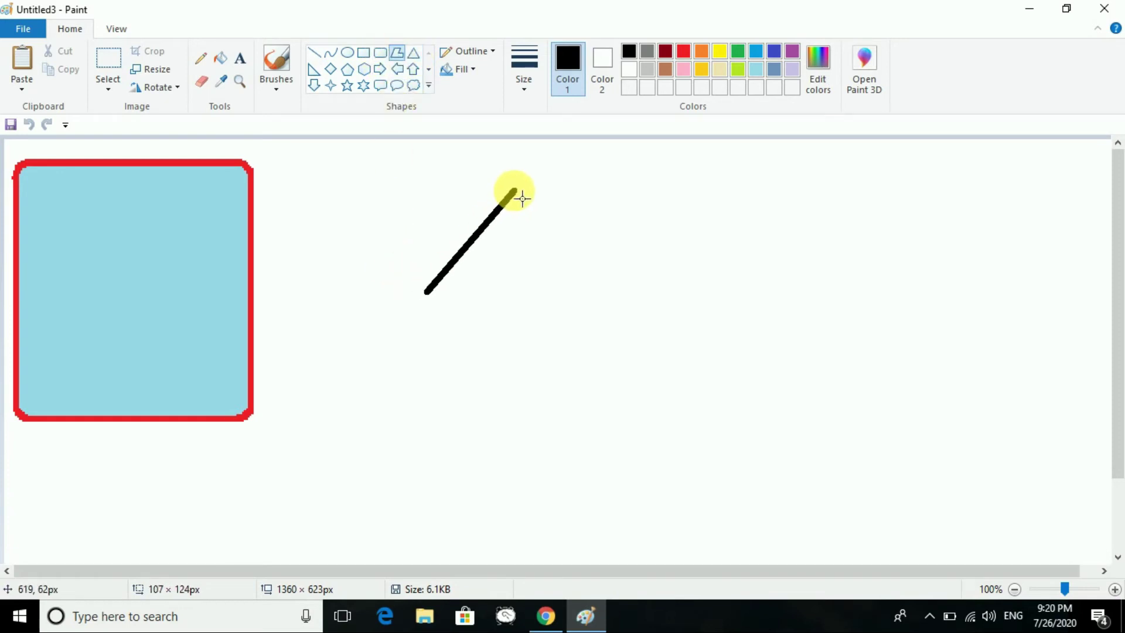
{"action": "left_click", "coordinate": [860, 202]}
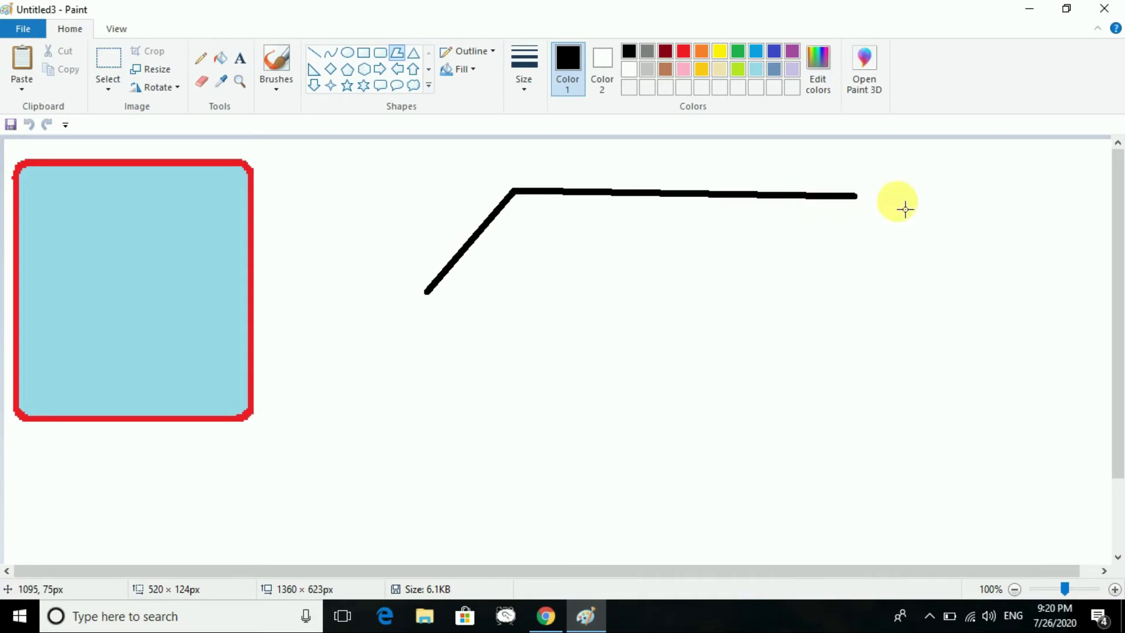
{"action": "left_click", "coordinate": [941, 297]}
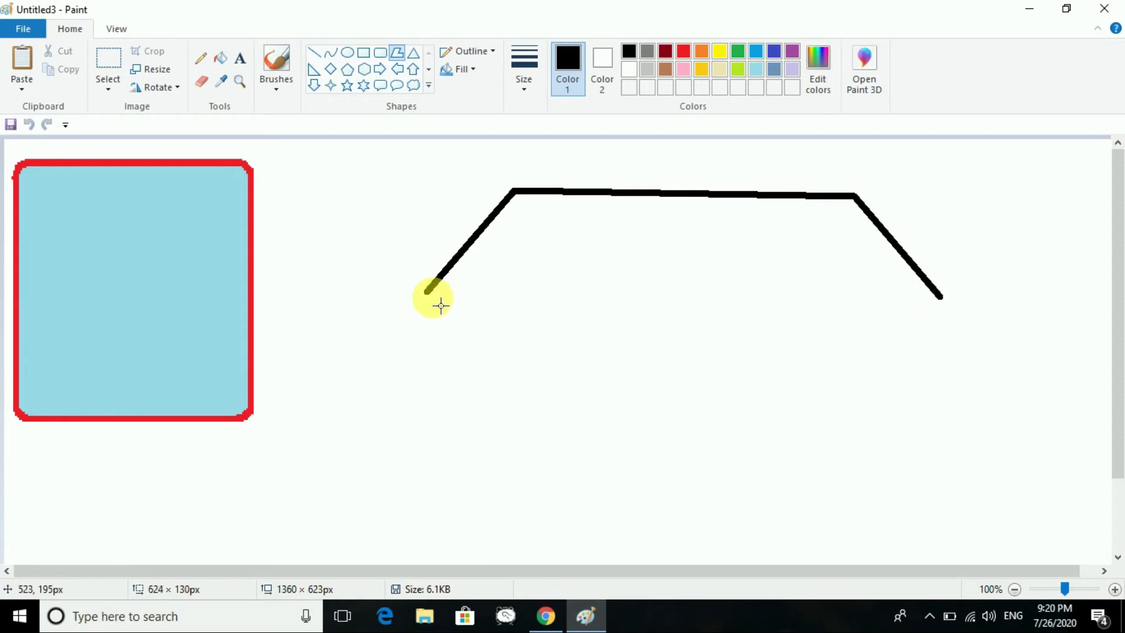
{"action": "left_click", "coordinate": [427, 293]}
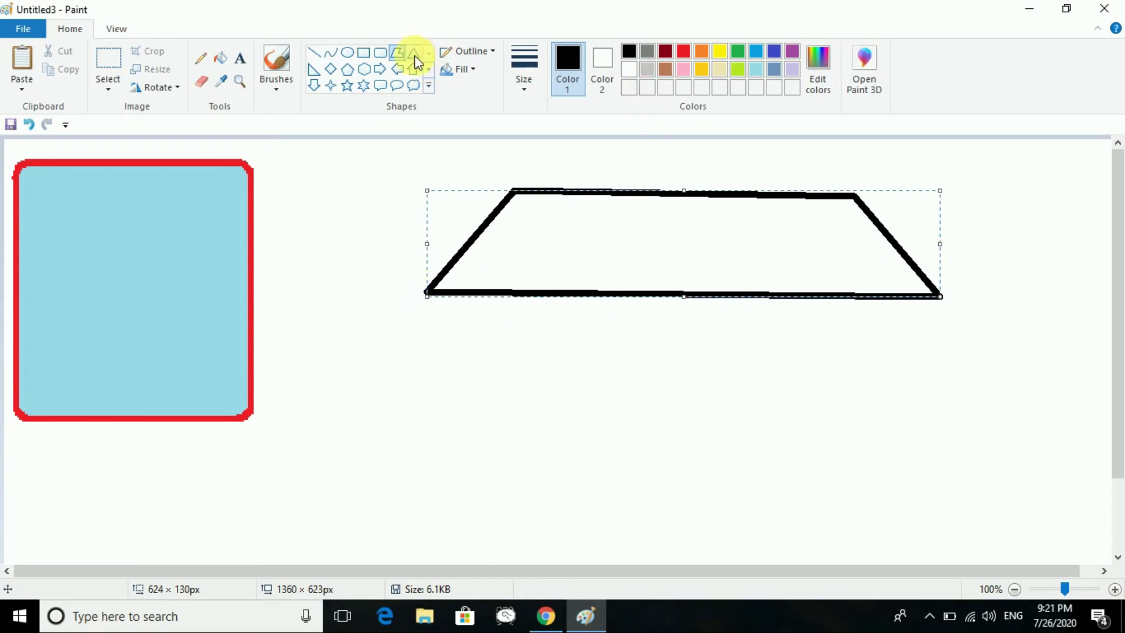
Step: Draw a black rectangle about 479 × 270 px directly below the roof as the house's walls
{"action": "left_click", "coordinate": [364, 54]}
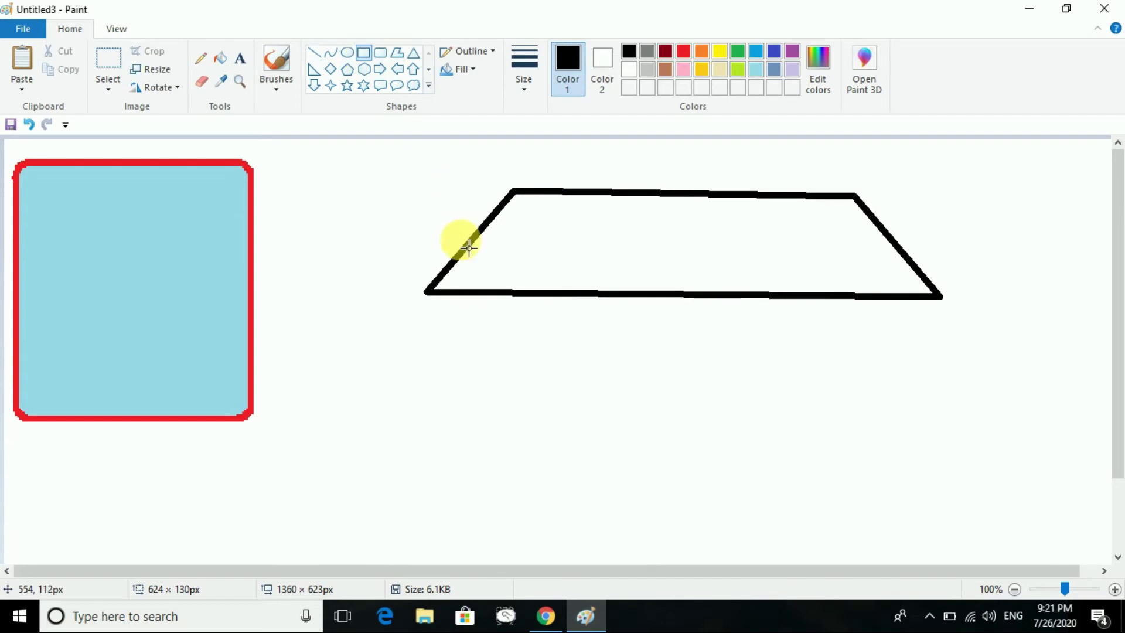
{"action": "left_click_drag", "start_coordinate": [484, 297], "coordinate": [879, 518]}
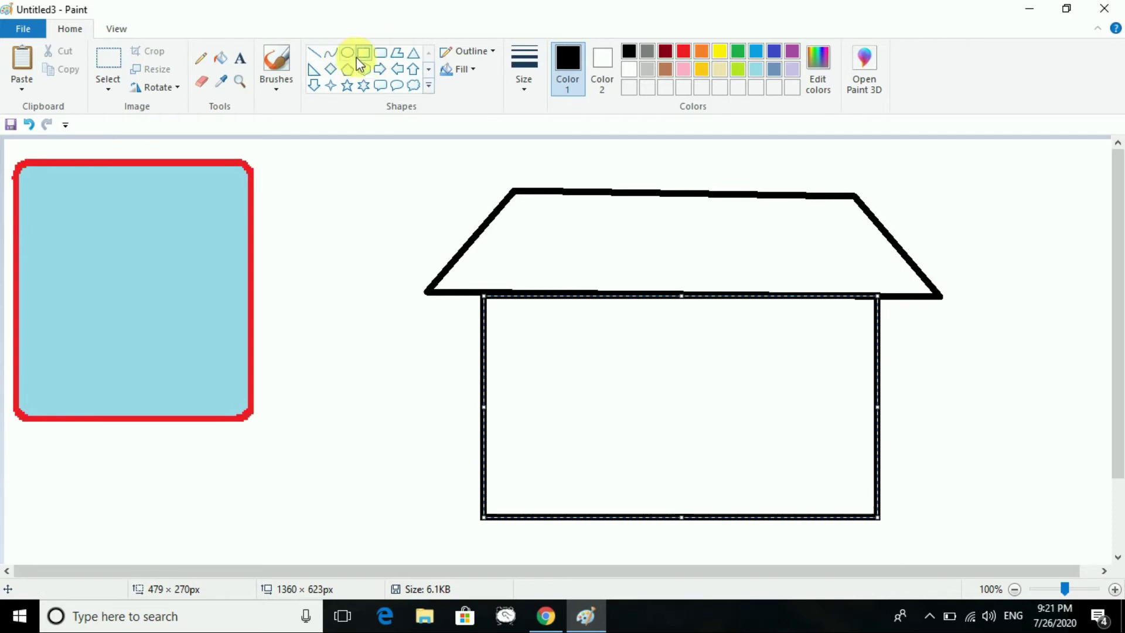
{"action": "left_click", "coordinate": [461, 368]}
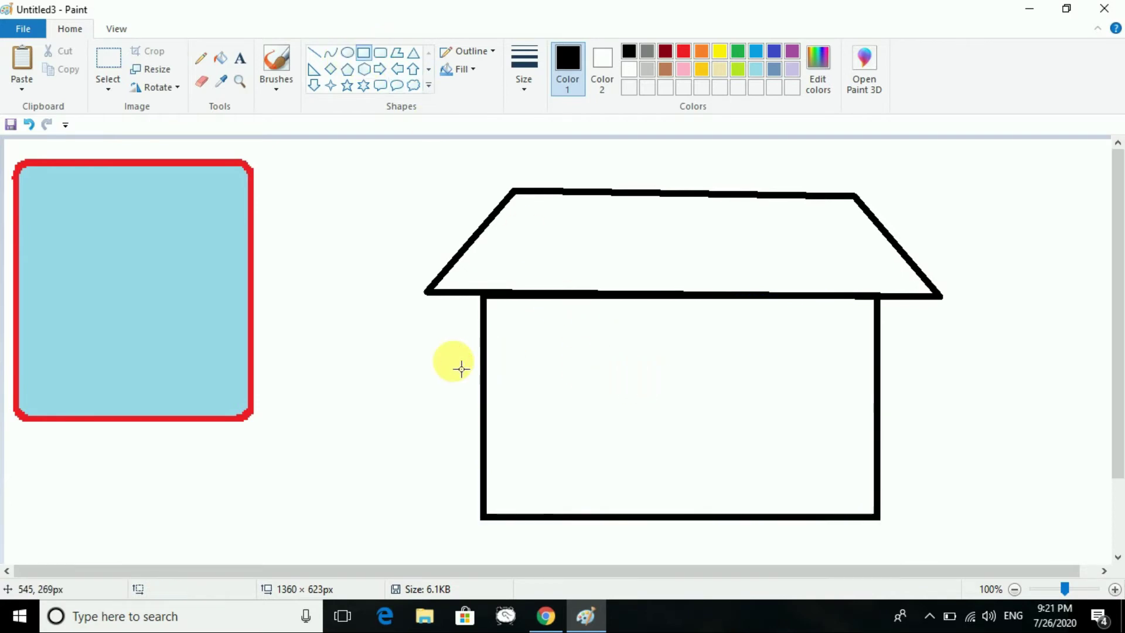
Step: Draw a black rectangular door about 131 × 176 px and place it on the house's base line near the middle
{"action": "left_click_drag", "start_coordinate": [646, 367], "coordinate": [761, 517]}
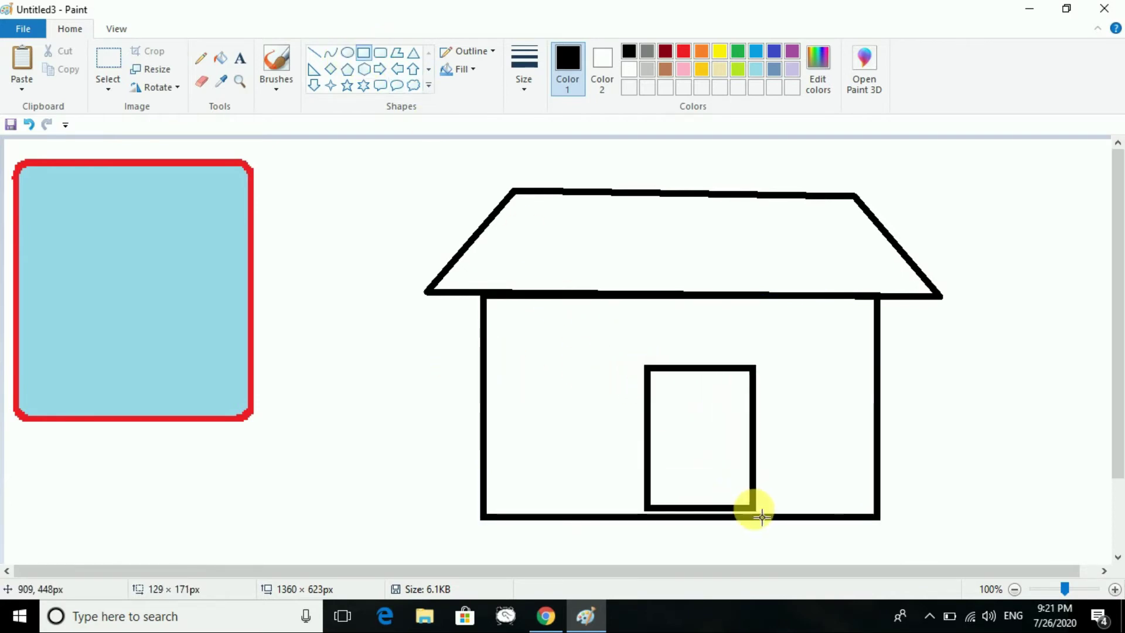
{"action": "left_click_drag", "start_coordinate": [698, 444], "coordinate": [674, 447]}
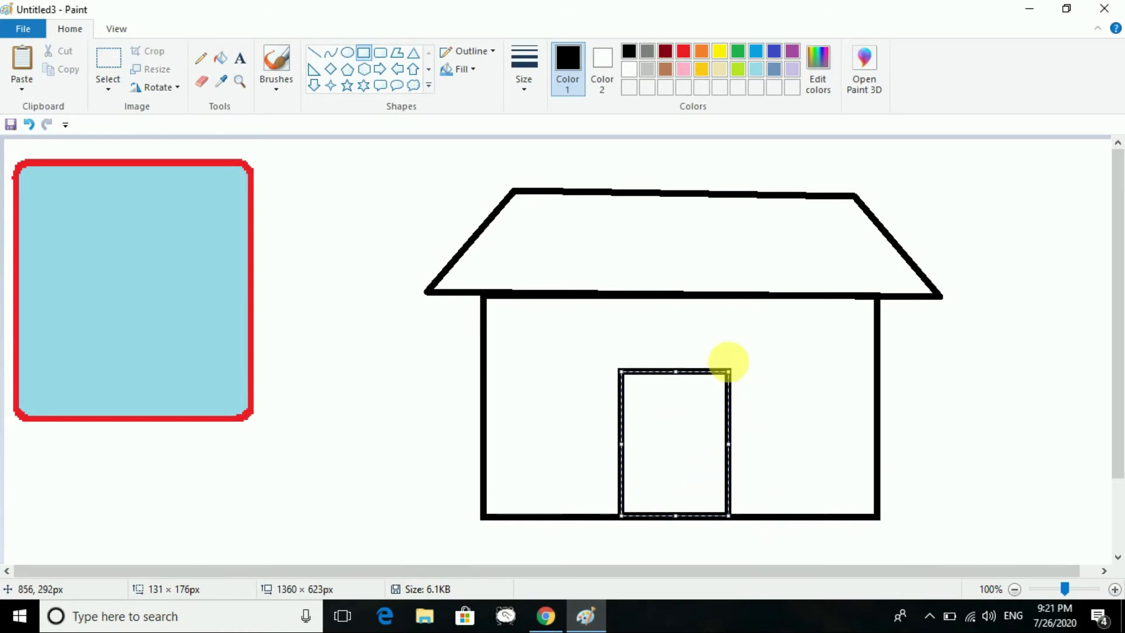
{"action": "left_click", "coordinate": [968, 378]}
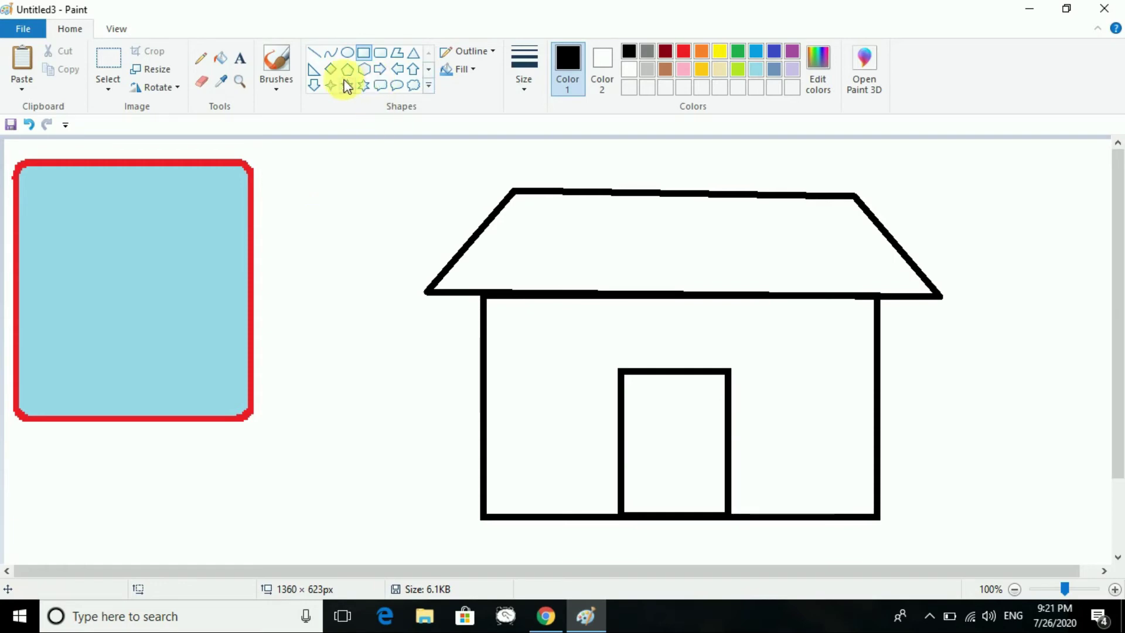
Step: Draw two rectangular windows beside the door, about 103 × 64 px on the left and 93 × 73 px on the right
{"action": "left_click_drag", "start_coordinate": [505, 327], "coordinate": [598, 388]}
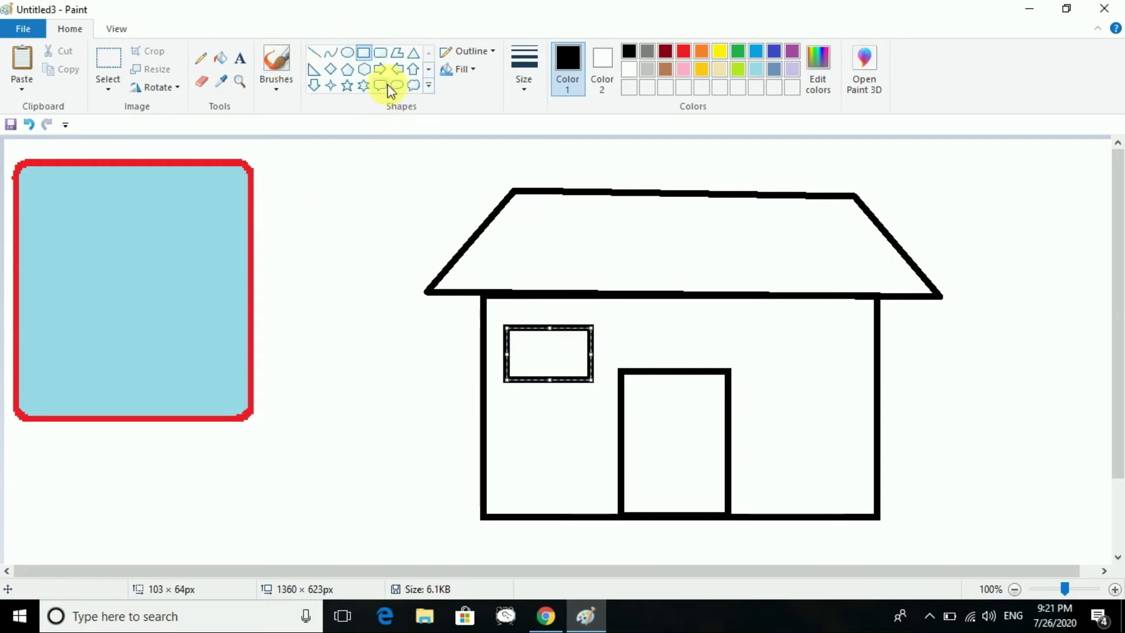
{"action": "left_click", "coordinate": [780, 336]}
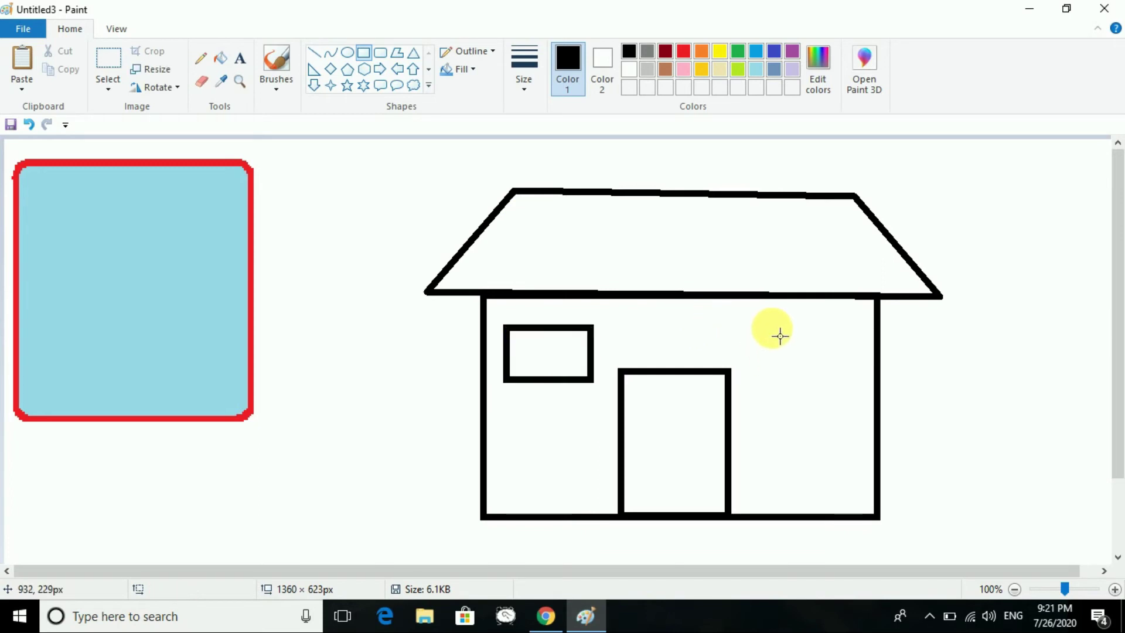
{"action": "left_click_drag", "start_coordinate": [781, 335], "coordinate": [854, 393]}
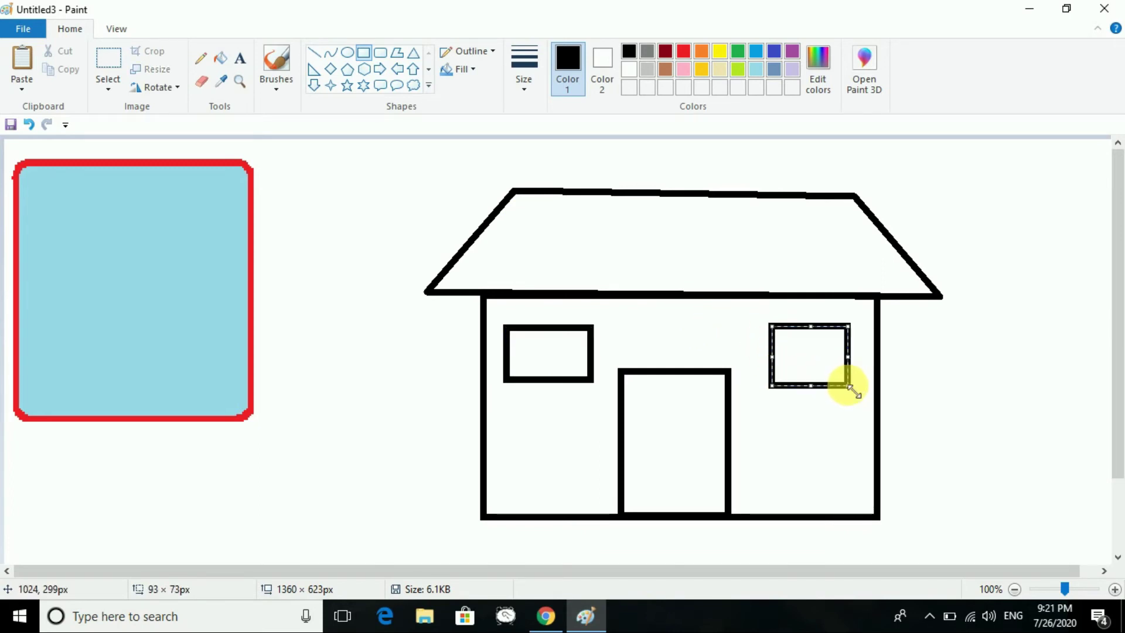
Step: Recolour the right window's outline red, then undo and redo the window
{"action": "left_click", "coordinate": [684, 52]}
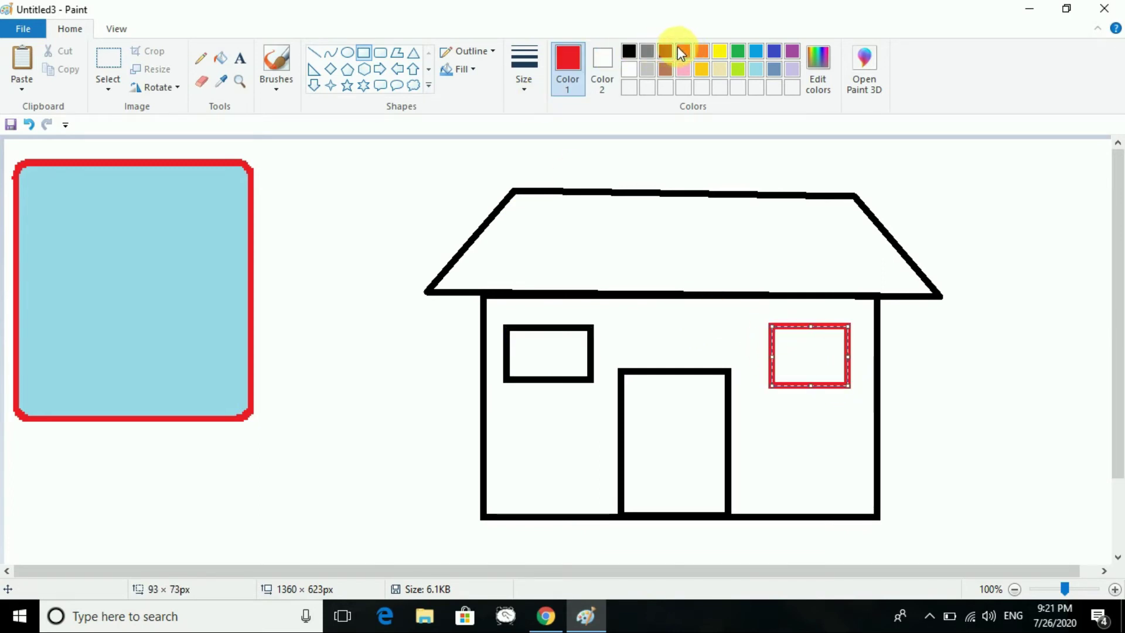
{"action": "key", "text": "ctrl+z"}
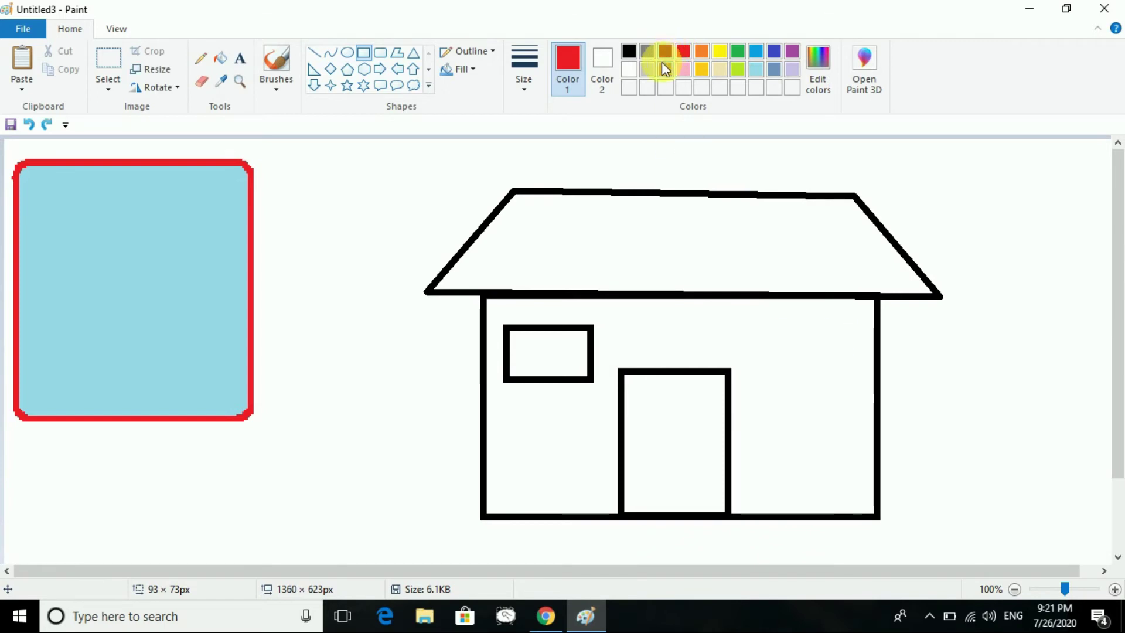
{"action": "key", "text": "ctrl+y"}
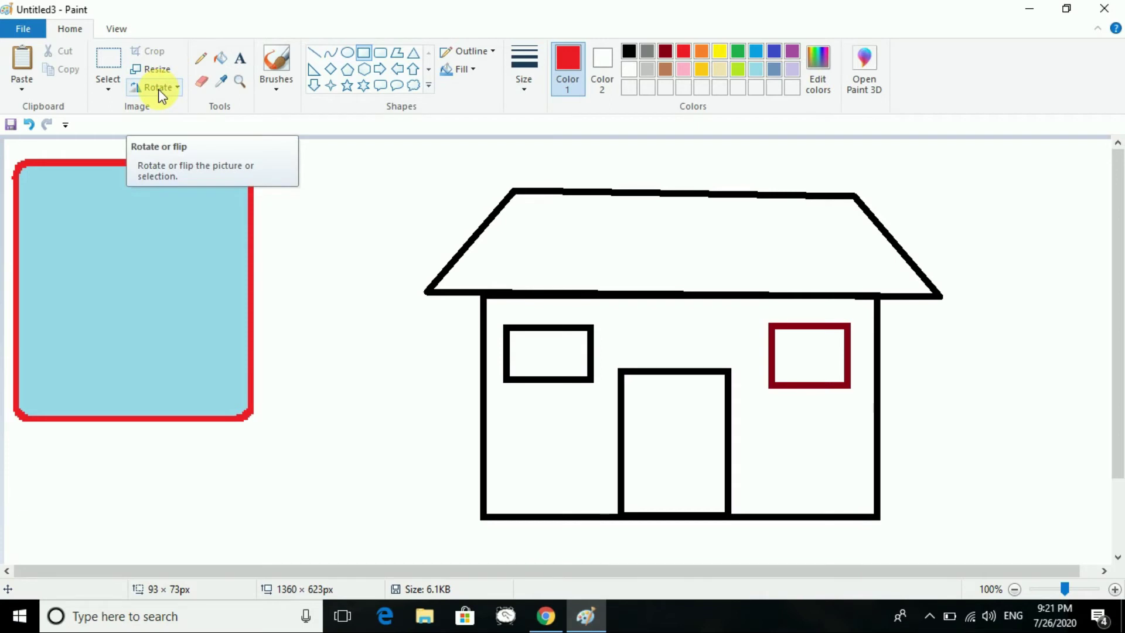
{"action": "left_click", "coordinate": [107, 87]}
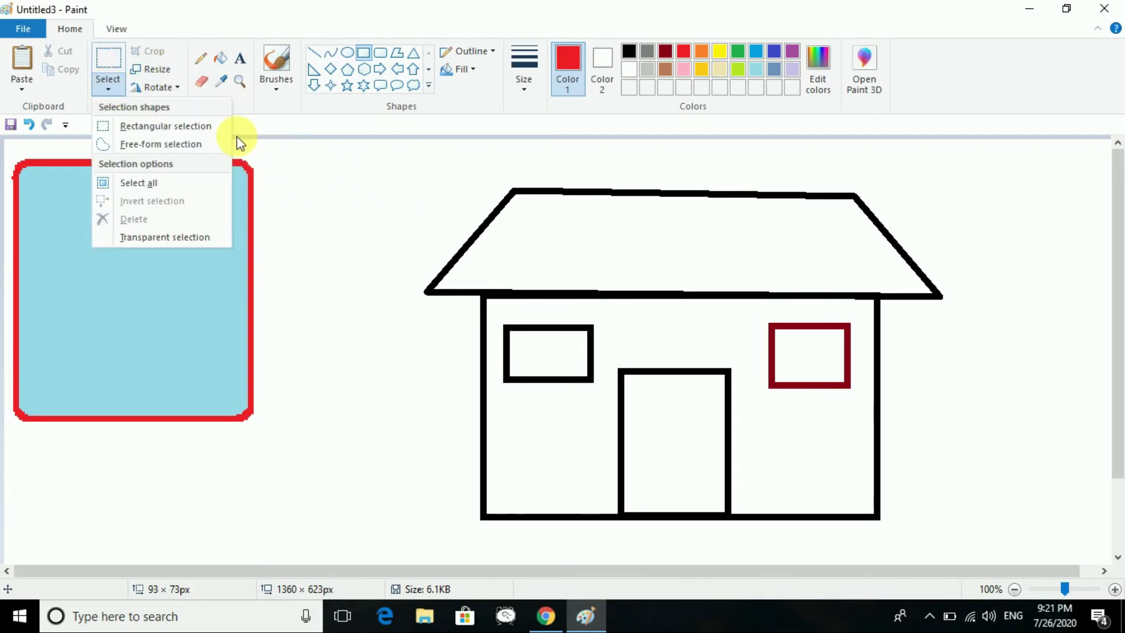
{"action": "left_click", "coordinate": [199, 125]}
{"action": "left_click_drag", "start_coordinate": [407, 171], "coordinate": [375, 387]}
{"action": "left_click_drag", "start_coordinate": [425, 171], "coordinate": [424, 172]}
Step: Fill the roof with dark red, and refill it with brown
{"action": "left_click", "coordinate": [215, 58]}
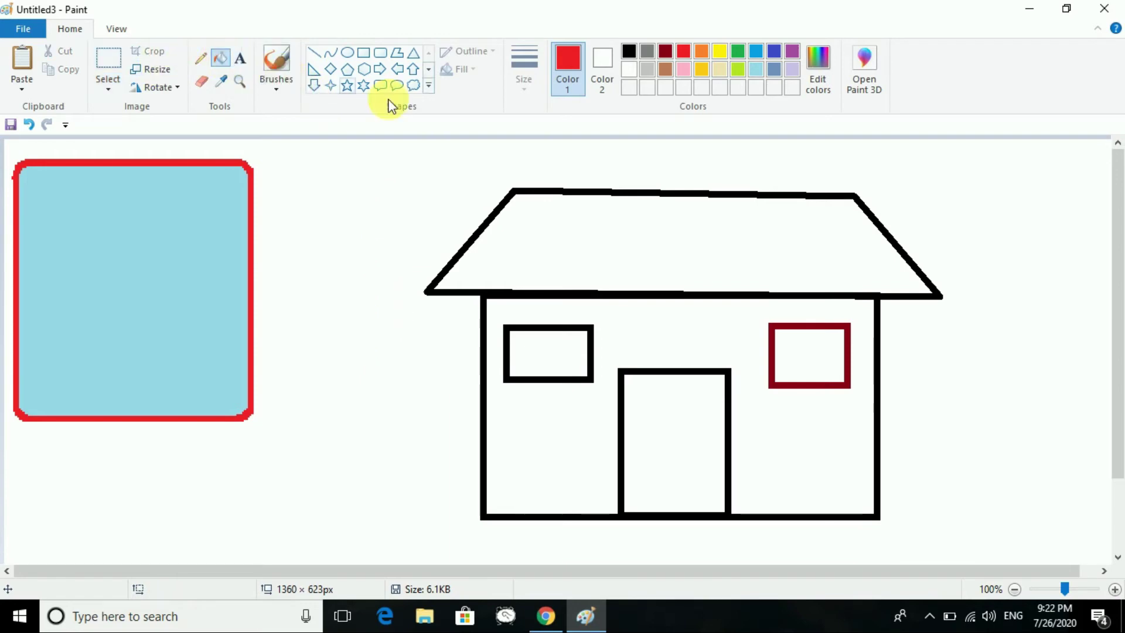
{"action": "left_click", "coordinate": [666, 52]}
{"action": "left_click", "coordinate": [671, 226]}
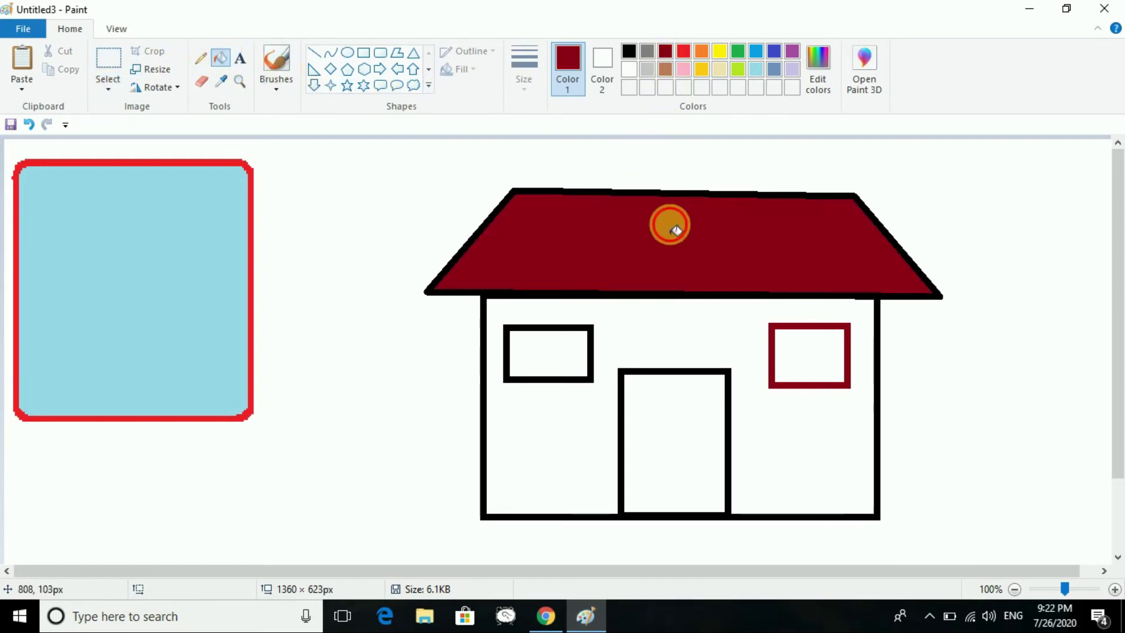
{"action": "left_click", "coordinate": [664, 69]}
{"action": "left_click", "coordinate": [671, 210]}
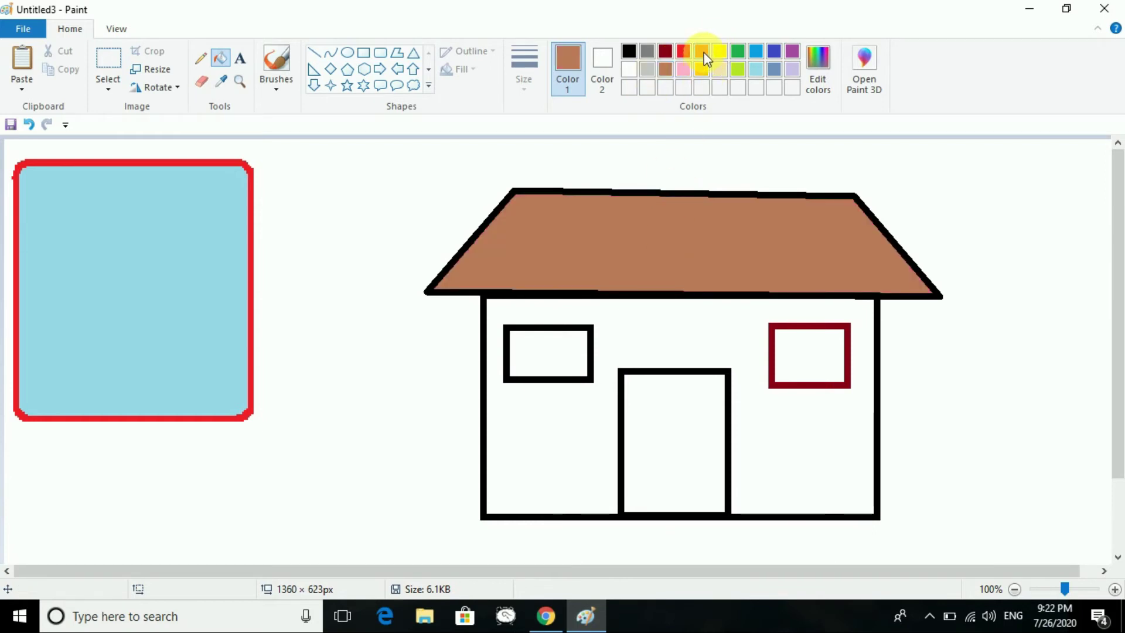
Step: Fill the walls with orange, the left window and door with green, and the right window with blue
{"action": "left_click", "coordinate": [568, 412]}
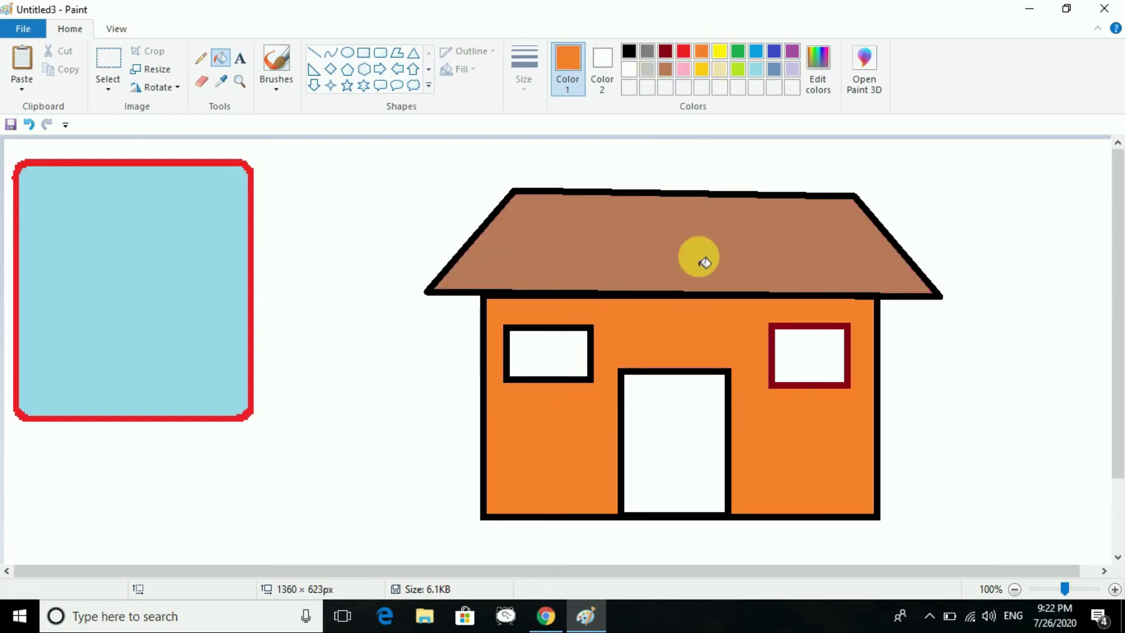
{"action": "left_click", "coordinate": [737, 52]}
{"action": "left_click", "coordinate": [527, 359]}
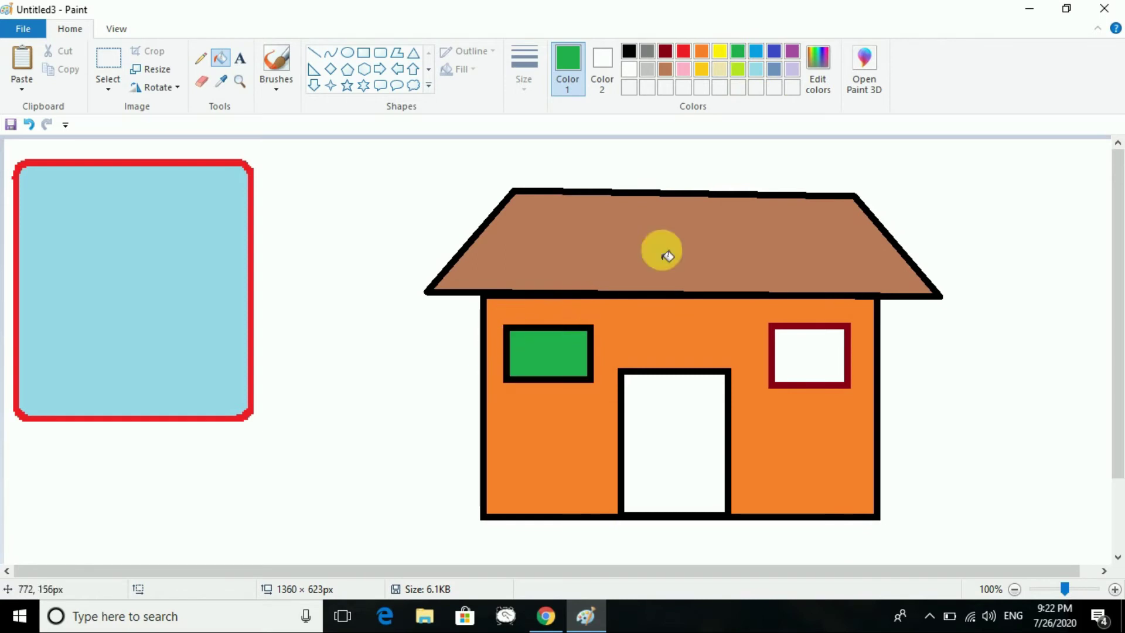
{"action": "left_click", "coordinate": [668, 440]}
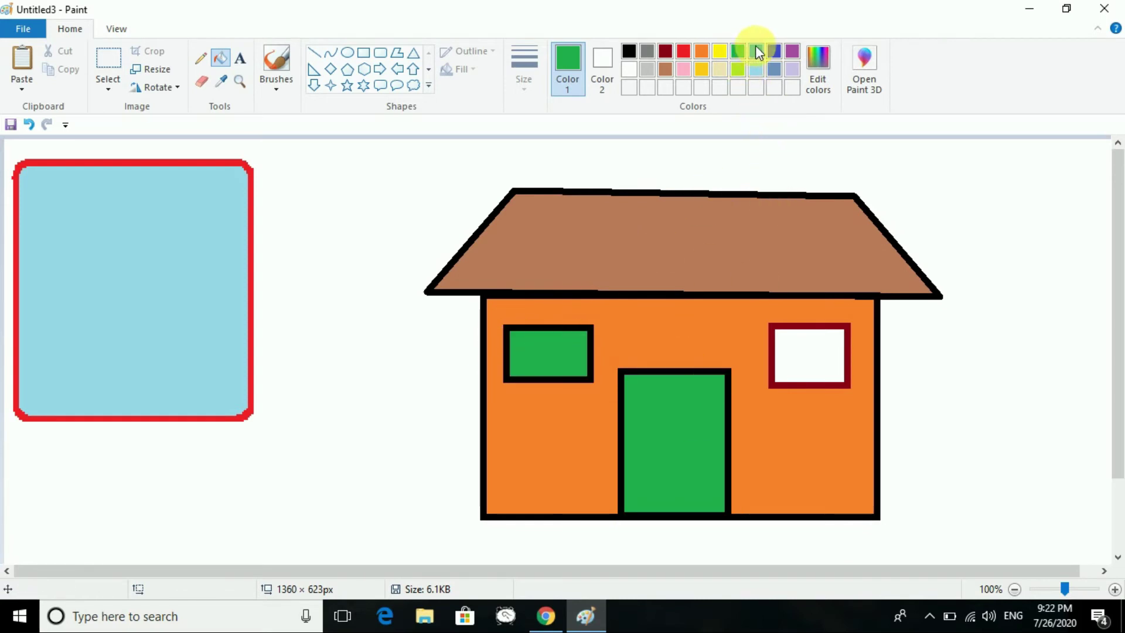
{"action": "left_click", "coordinate": [774, 52]}
{"action": "left_click", "coordinate": [801, 337]}
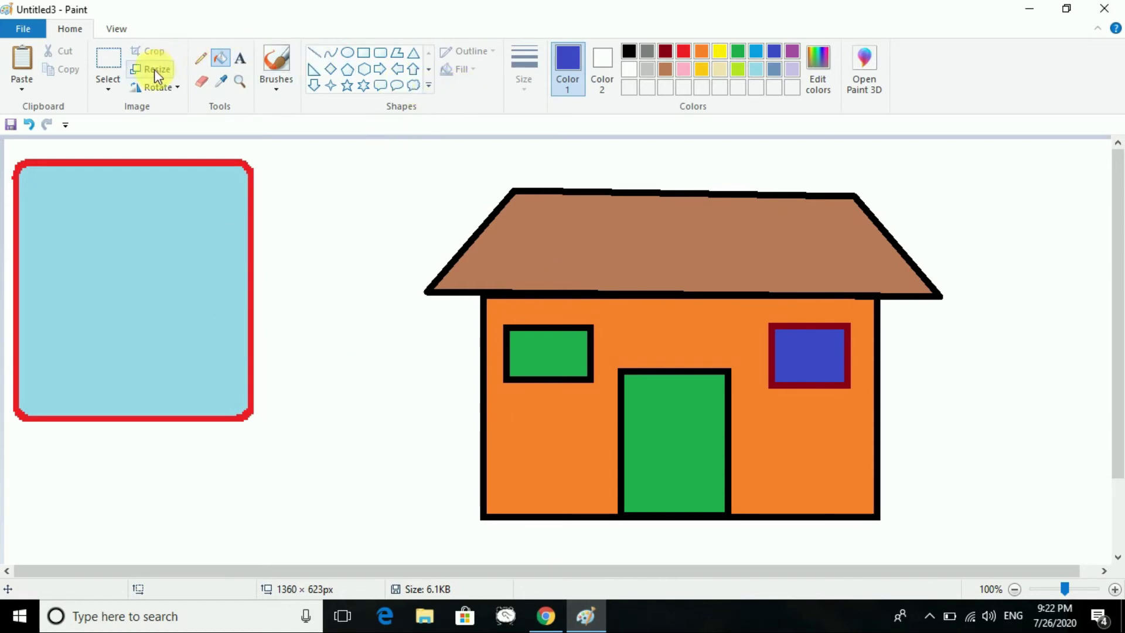
Step: Select the whole house with a rectangular selection about 676 × 449 px, and rotate it right 90°
{"action": "left_click", "coordinate": [108, 90]}
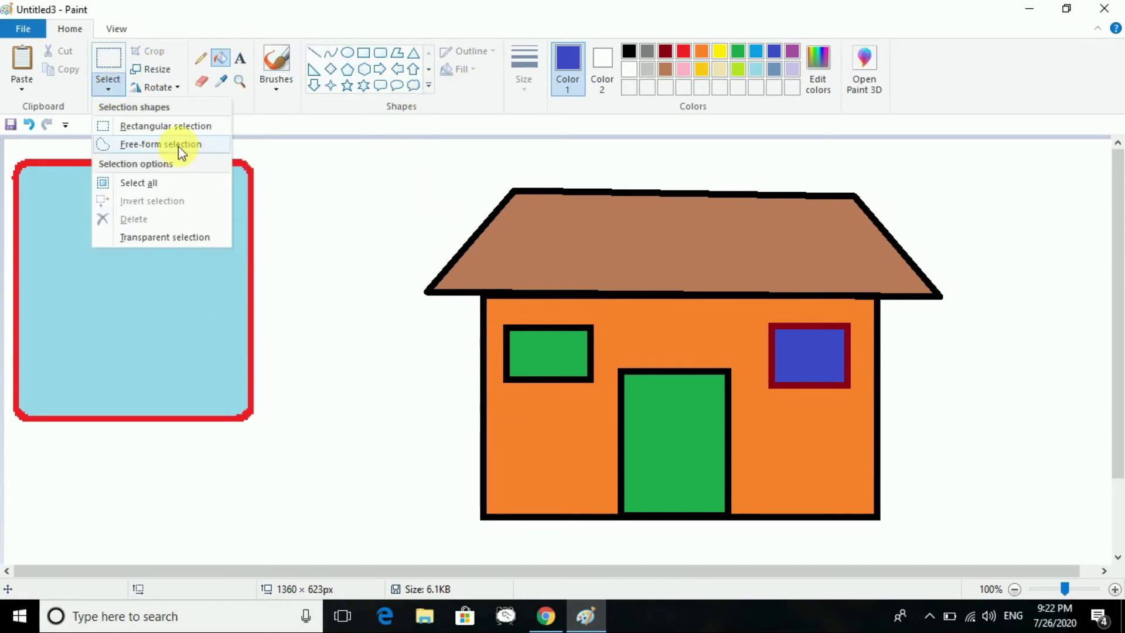
{"action": "left_click", "coordinate": [166, 125]}
{"action": "left_click_drag", "start_coordinate": [408, 172], "coordinate": [964, 540]}
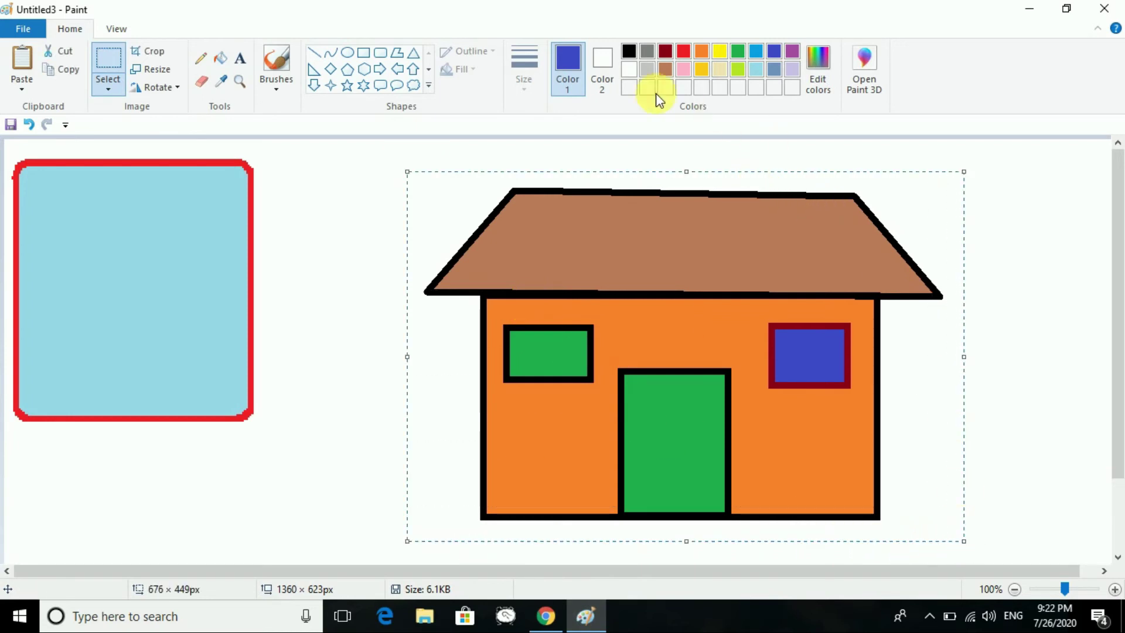
{"action": "left_click", "coordinate": [174, 89]}
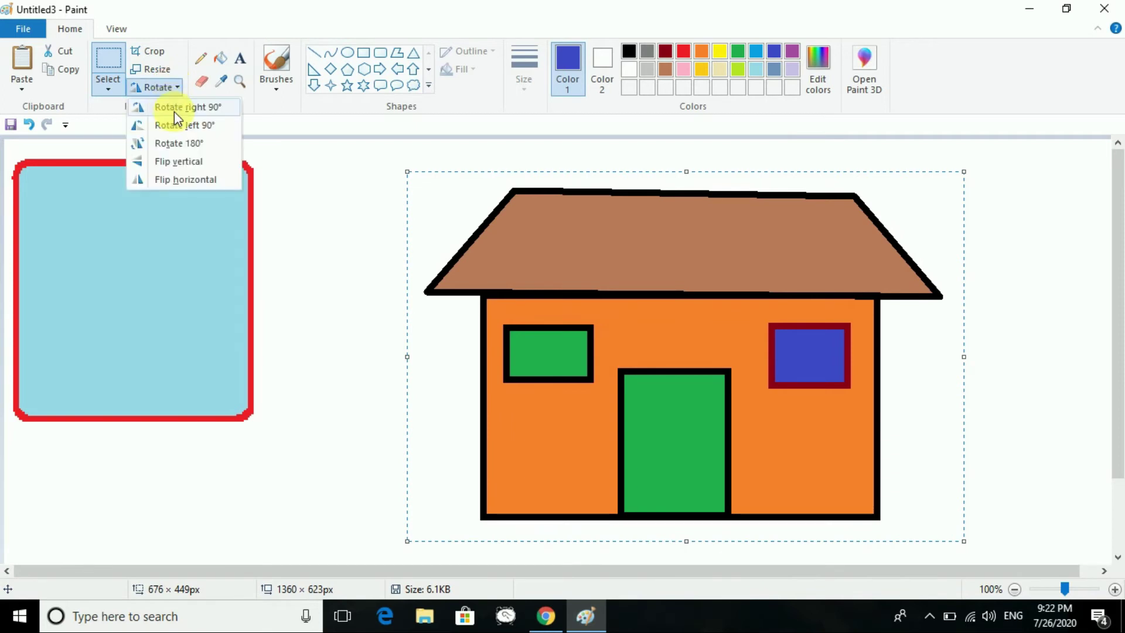
{"action": "left_click", "coordinate": [174, 111]}
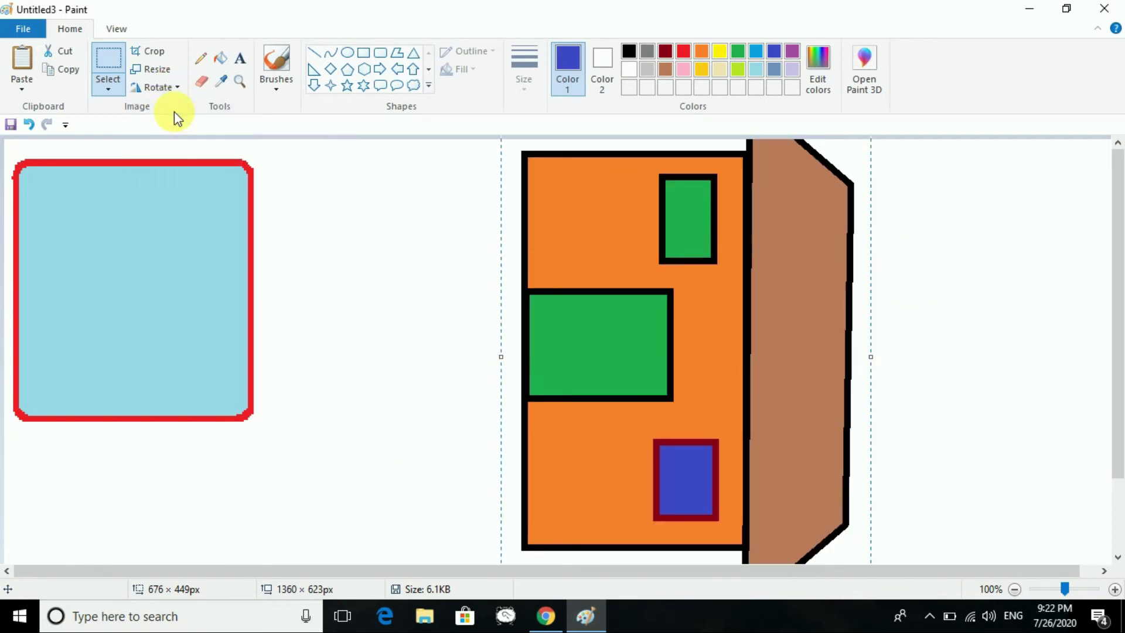
Step: Rotate the selected house left 90°, and turn it by 180° twice
{"action": "left_click", "coordinate": [162, 88]}
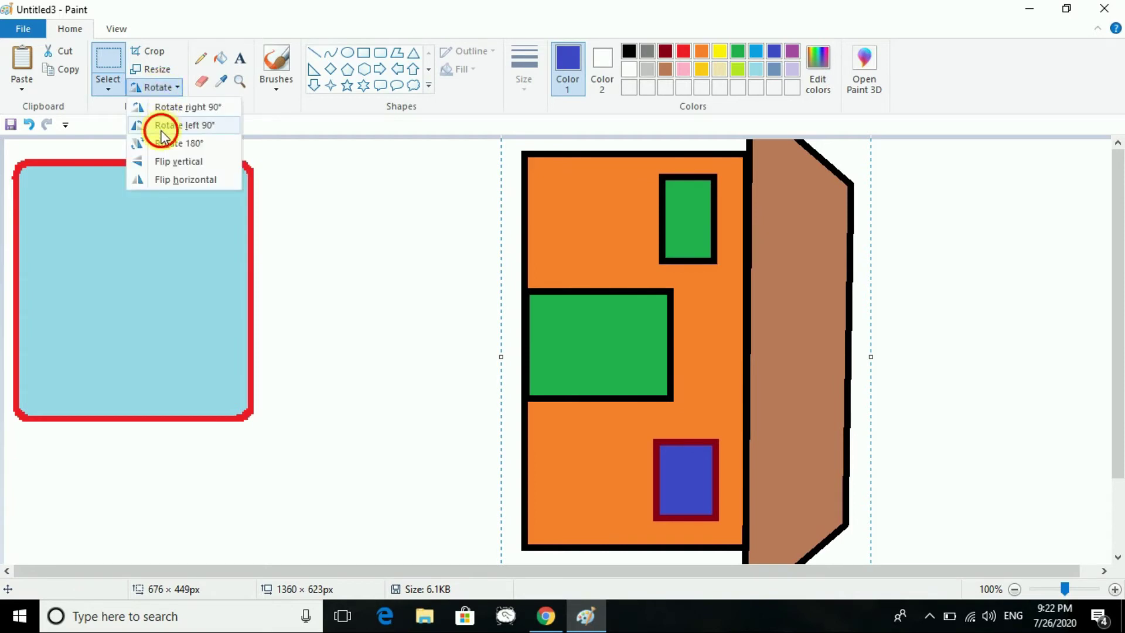
{"action": "left_click", "coordinate": [162, 129]}
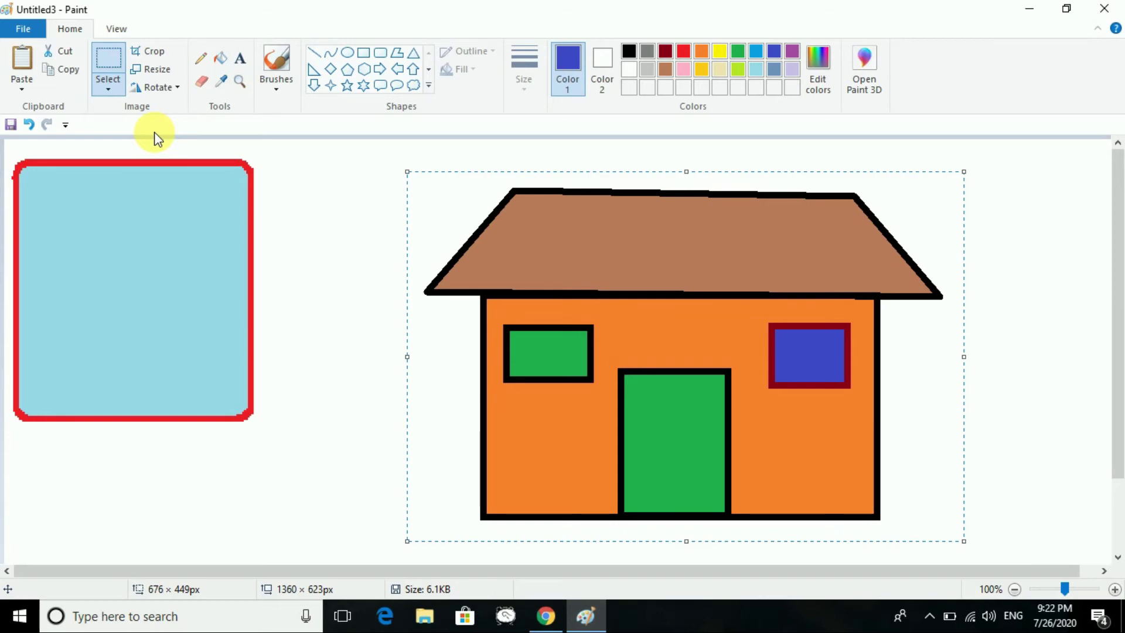
{"action": "left_click", "coordinate": [155, 86]}
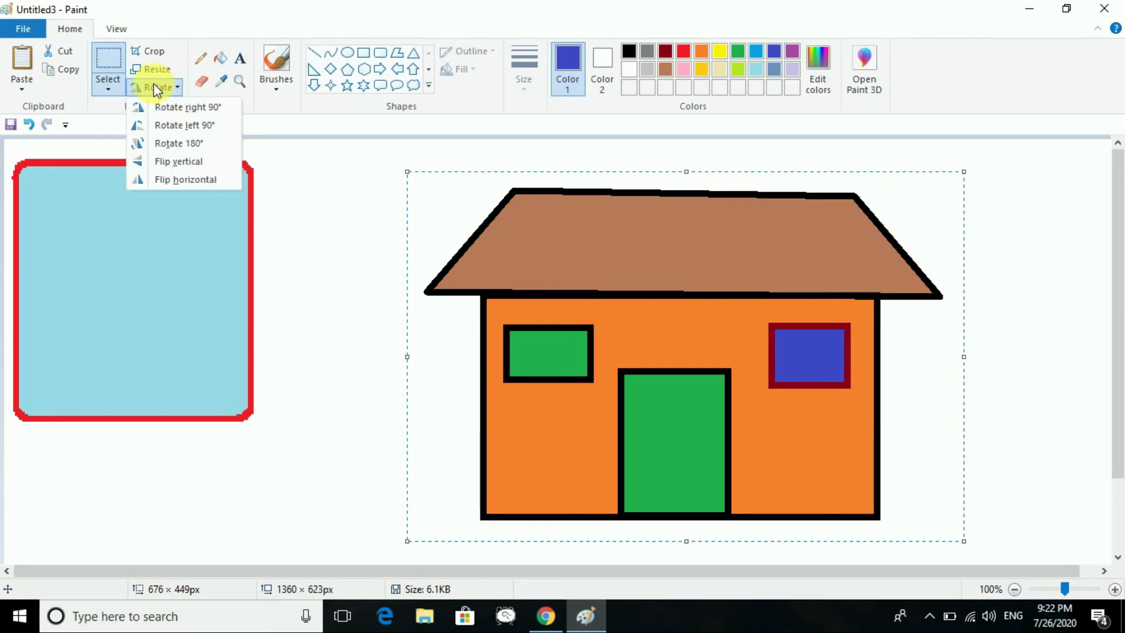
{"action": "left_click", "coordinate": [167, 144]}
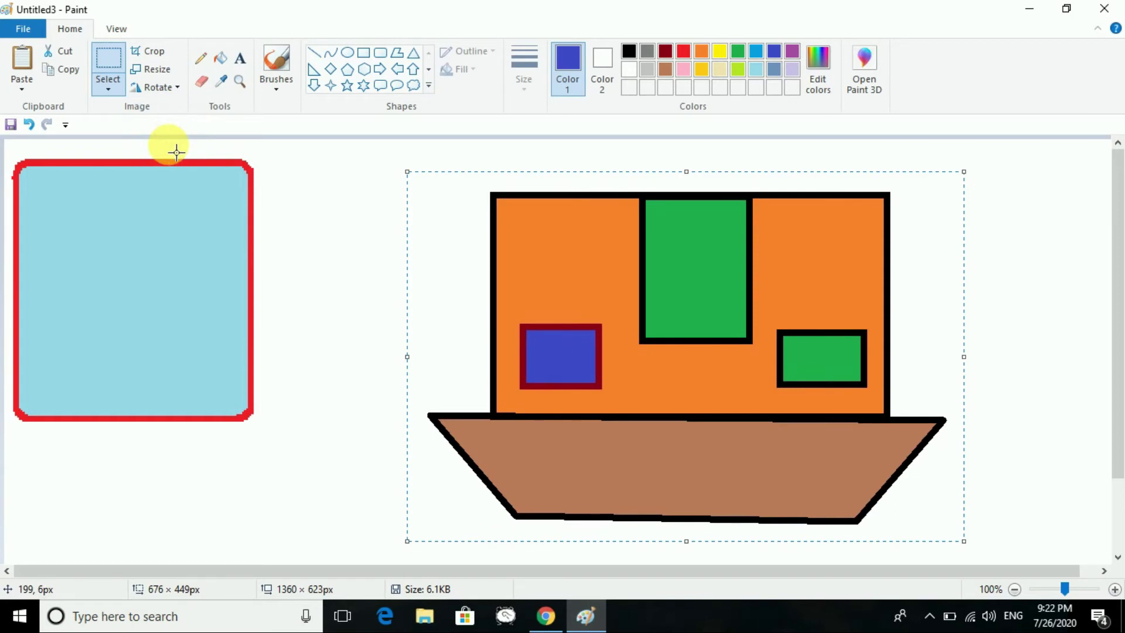
{"action": "left_click", "coordinate": [171, 86]}
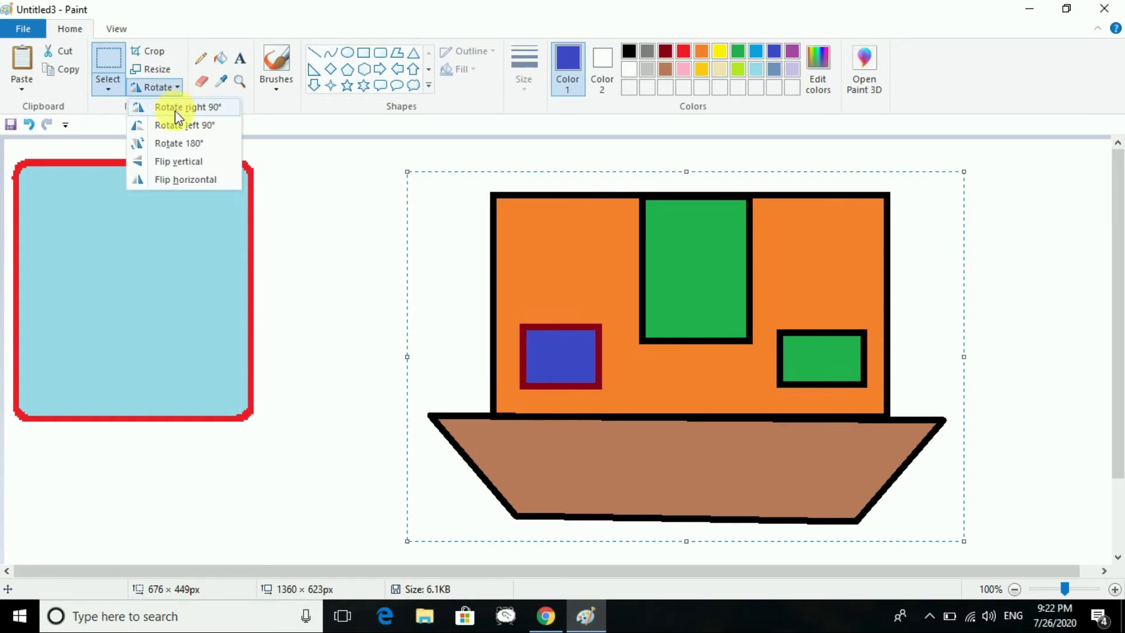
{"action": "left_click", "coordinate": [175, 146]}
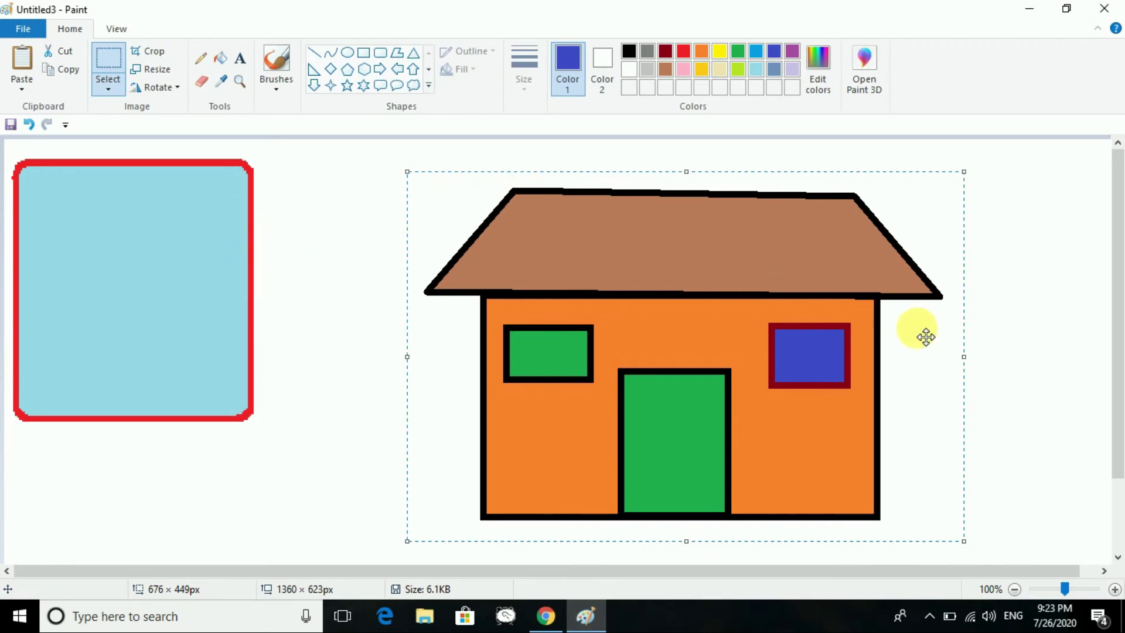
Step: Resize the selected house to 150% horizontally and vertically, keeping the aspect ratio
{"action": "left_click", "coordinate": [142, 72]}
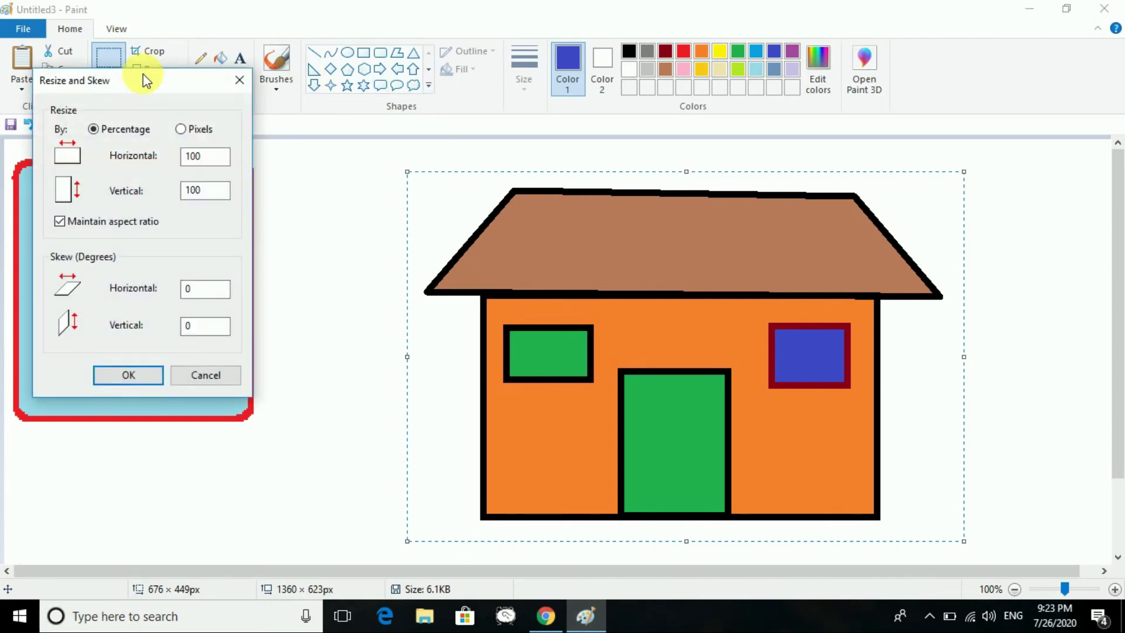
{"action": "left_click_drag", "start_coordinate": [145, 82], "coordinate": [358, 130]}
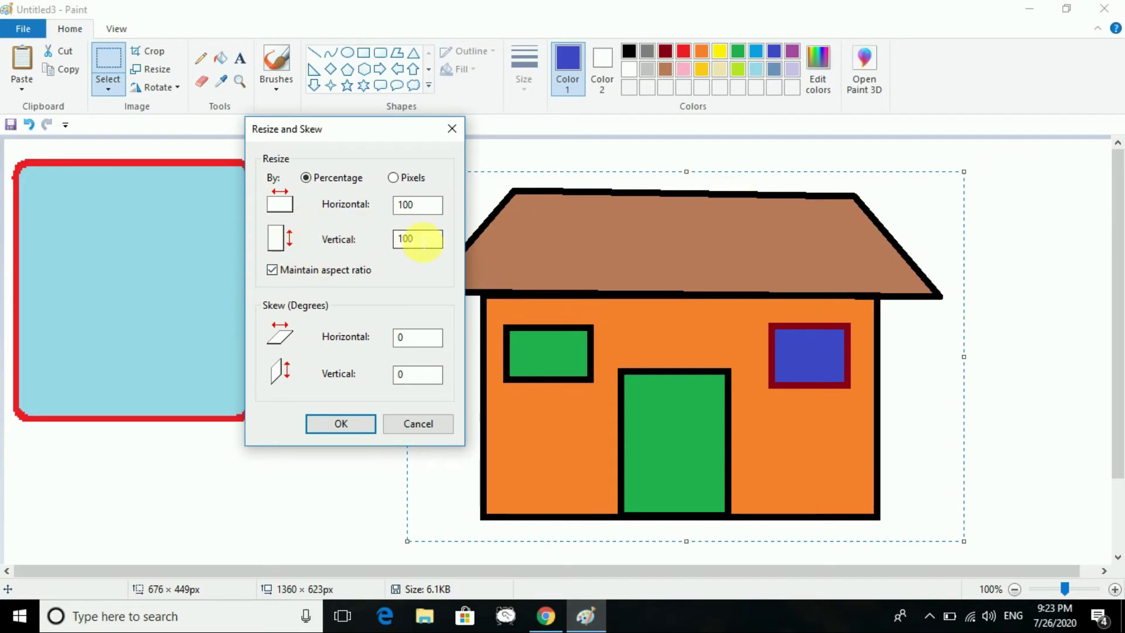
{"action": "left_click", "coordinate": [432, 207]}
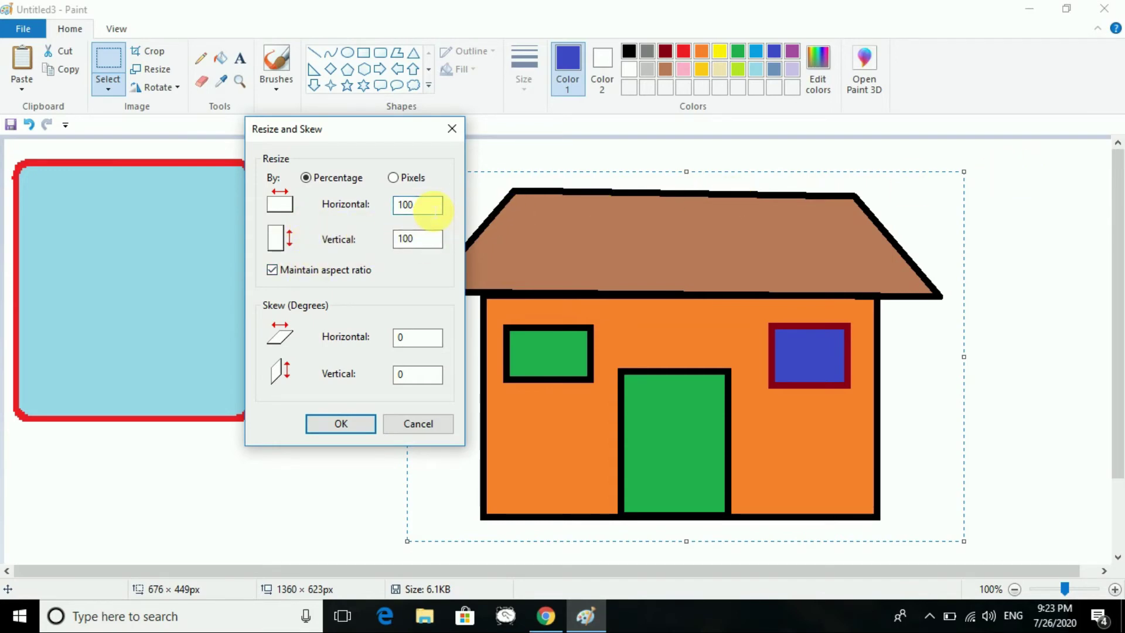
{"action": "type", "text": "50"}
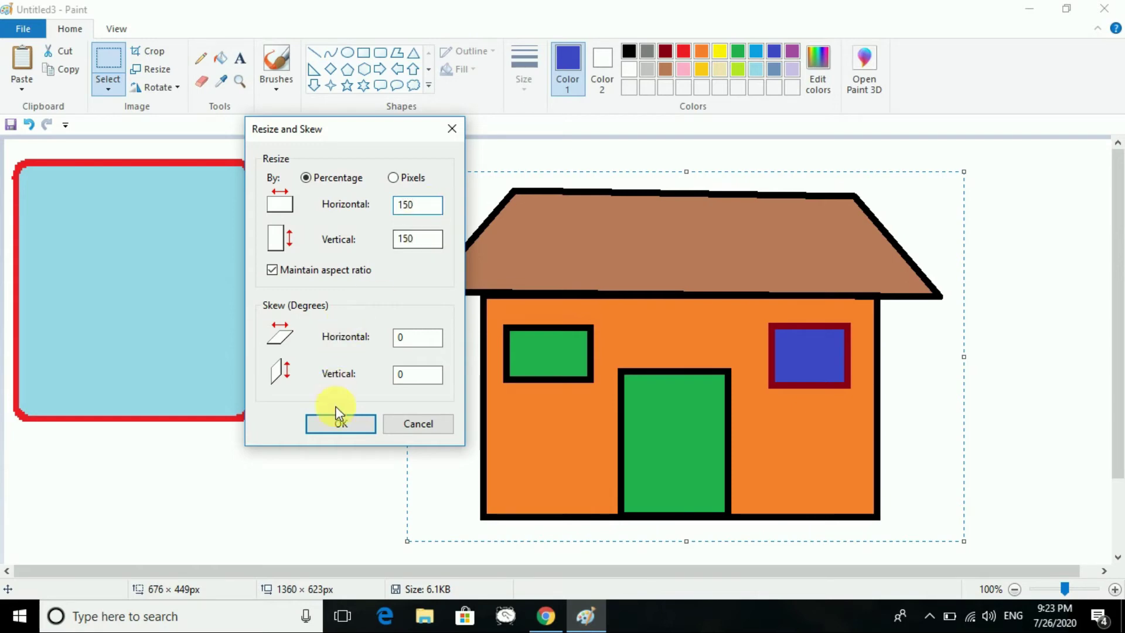
{"action": "left_click", "coordinate": [343, 430]}
{"action": "left_click_drag", "start_coordinate": [617, 323], "coordinate": [616, 322]}
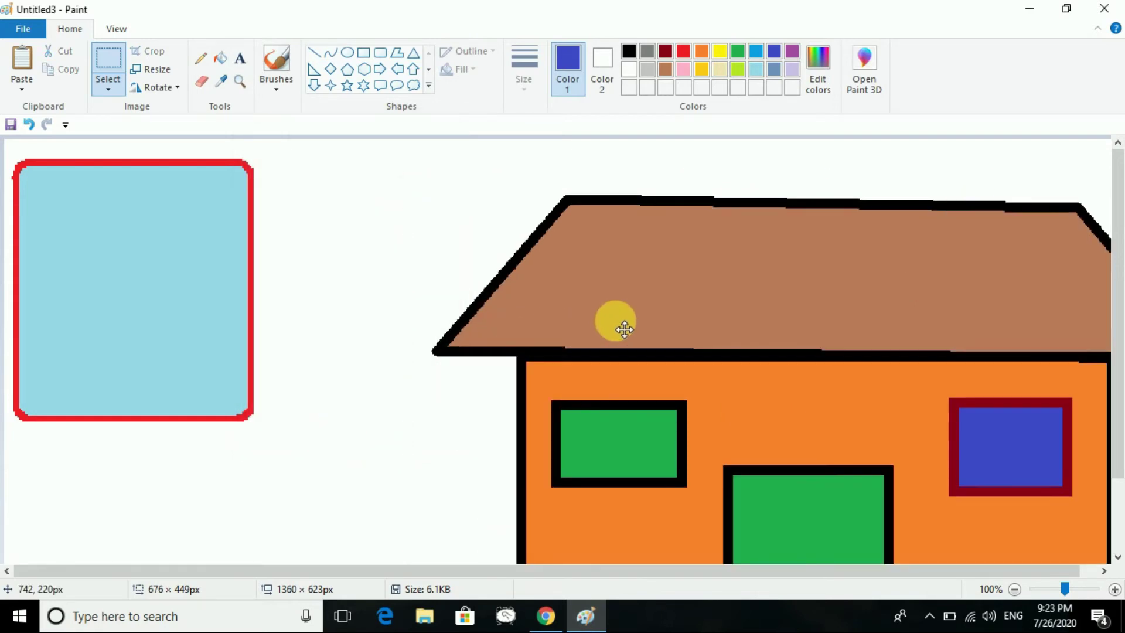
Step: Enlarge the canvas to about 2342 × 970 px, and undo both the canvas enlargement and the house resize
{"action": "left_click", "coordinate": [1015, 589]}
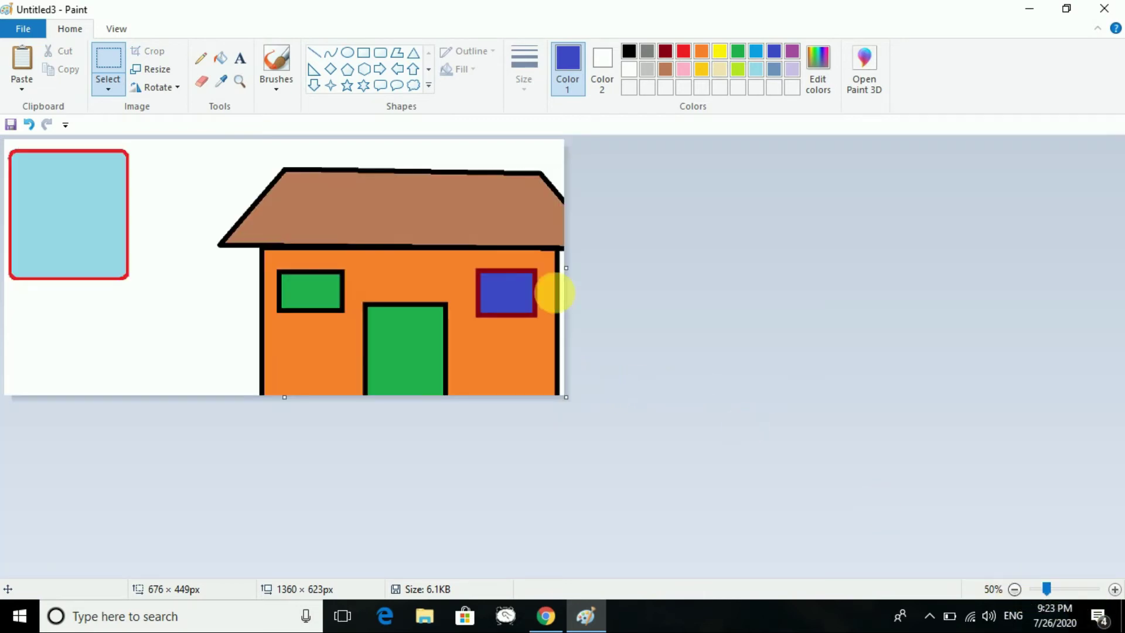
{"action": "left_click_drag", "start_coordinate": [567, 400], "coordinate": [971, 539]}
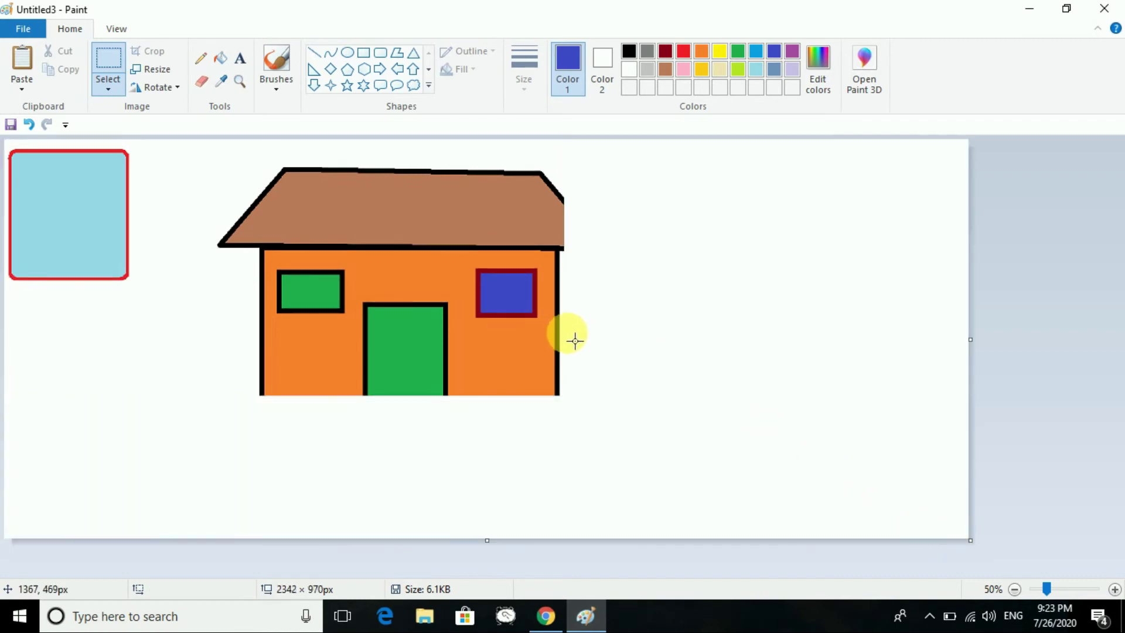
{"action": "key", "text": "ctrl+z"}
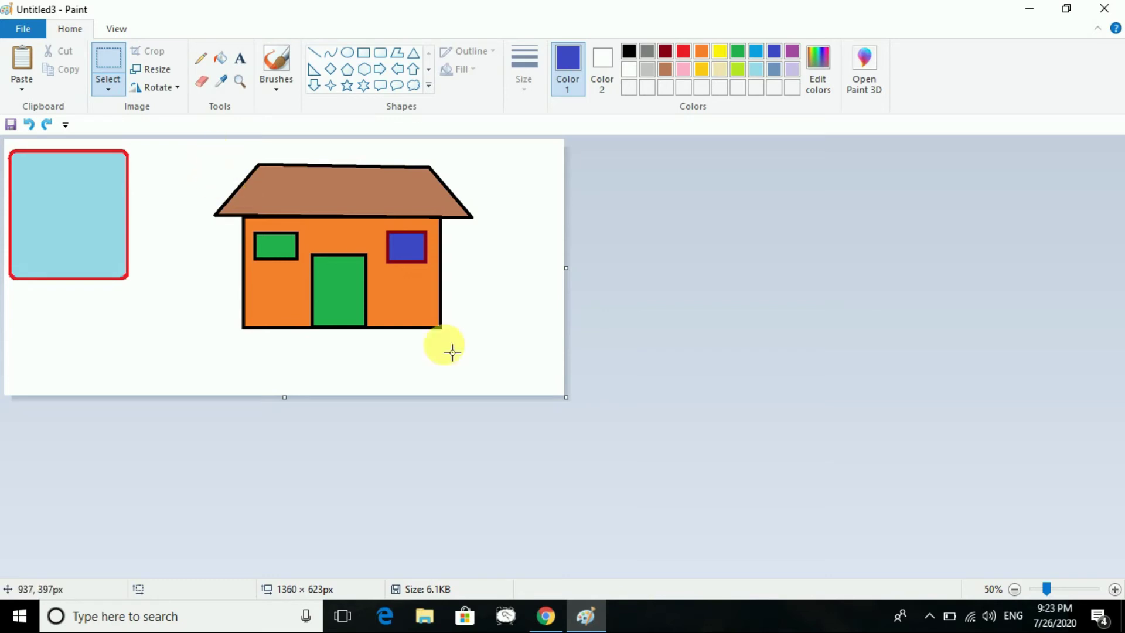
Step: Enlarge the canvas to about 2718 × 1084 px, and dismiss the resize settings without changes
{"action": "left_click_drag", "start_coordinate": [567, 398], "coordinate": [1105, 588]}
{"action": "left_click", "coordinate": [155, 69]}
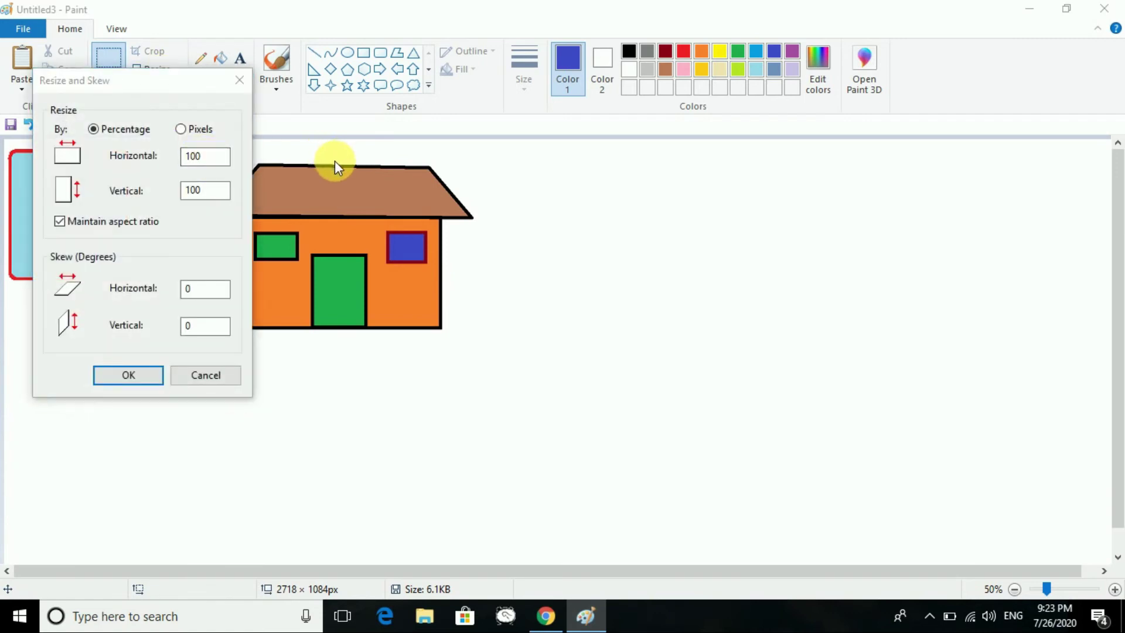
{"action": "left_click", "coordinate": [239, 80]}
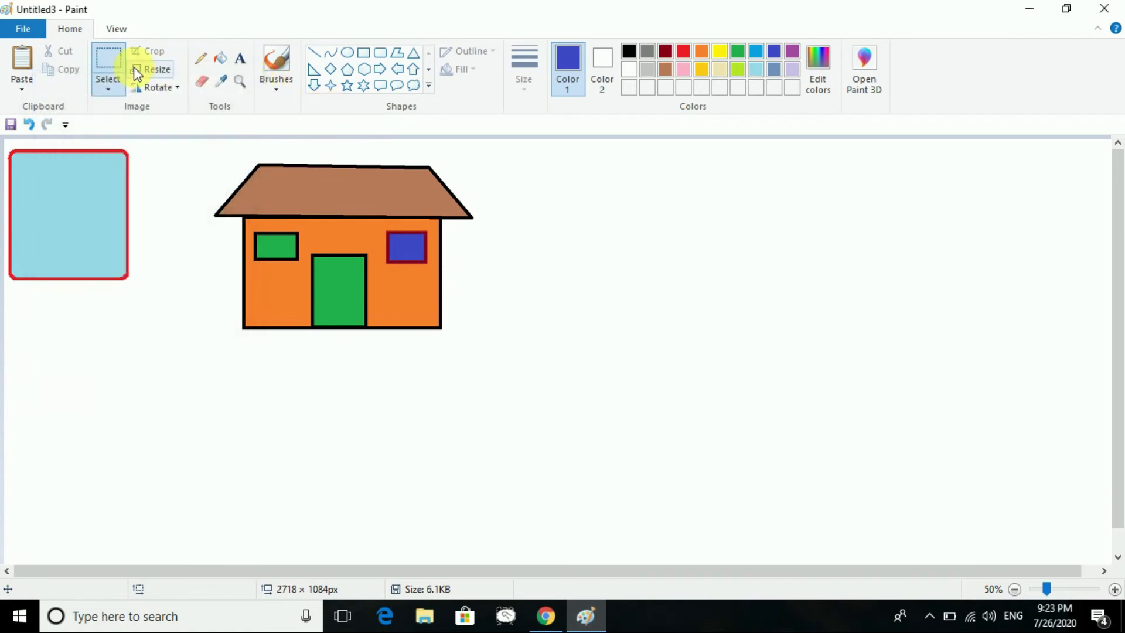
Step: Resize the house, selected with a rectangle about 675 × 463 px, to 50% in both directions, and undo the resize
{"action": "left_click", "coordinate": [107, 87]}
{"action": "left_click", "coordinate": [124, 124]}
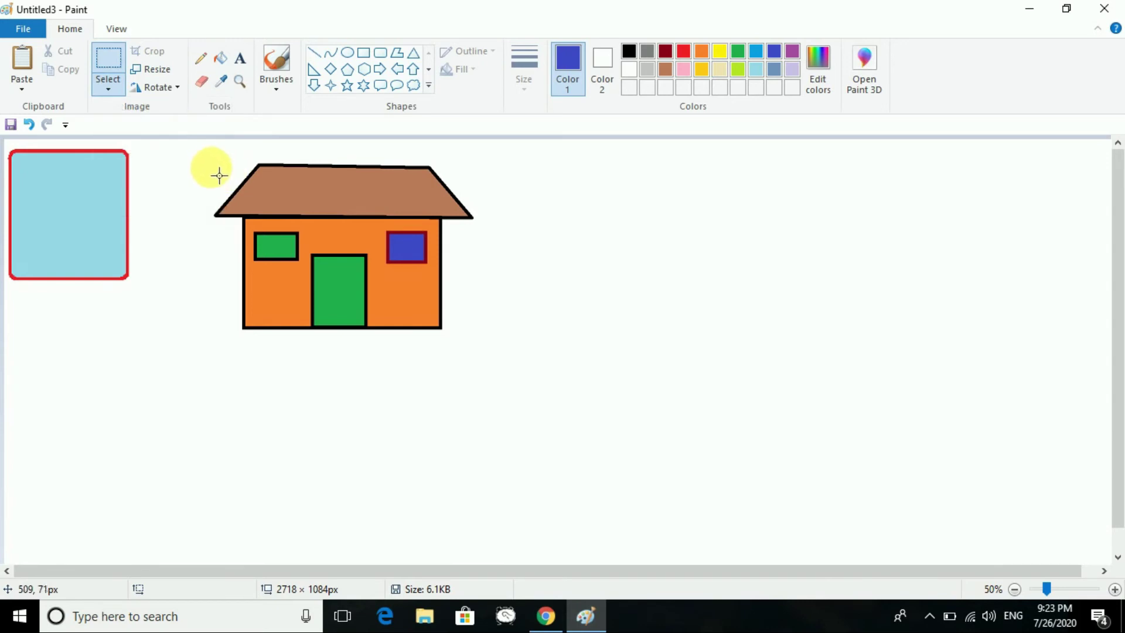
{"action": "left_click_drag", "start_coordinate": [206, 154], "coordinate": [489, 349]}
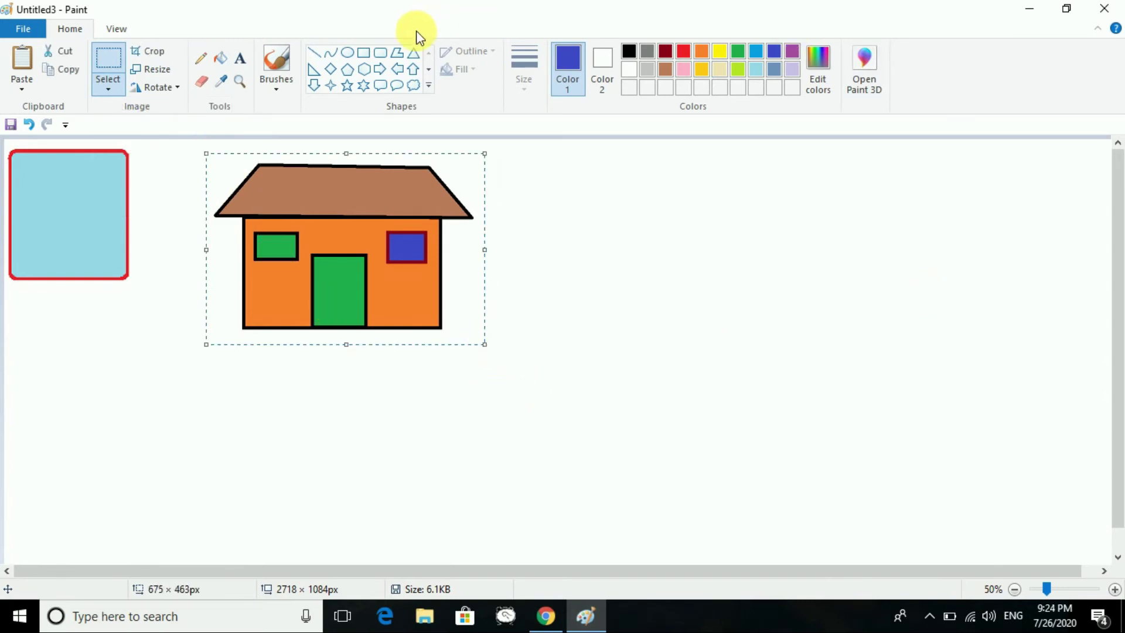
{"action": "left_click", "coordinate": [153, 68]}
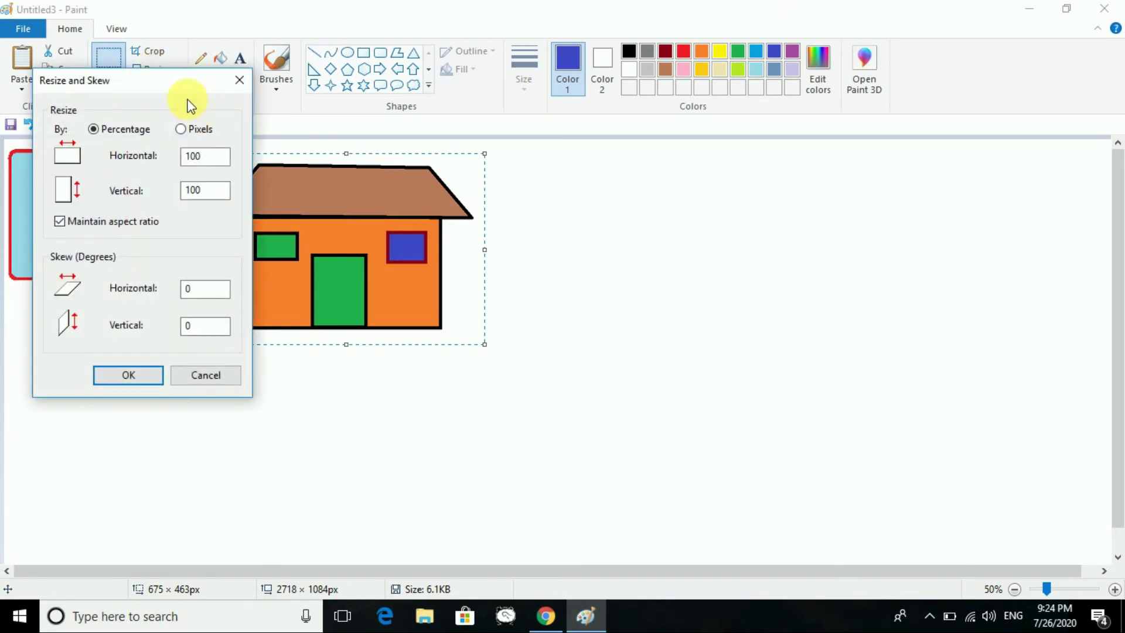
{"action": "left_click_drag", "start_coordinate": [188, 91], "coordinate": [950, 225]}
{"action": "double_click", "coordinate": [960, 331]}
{"action": "type", "text": "50"}
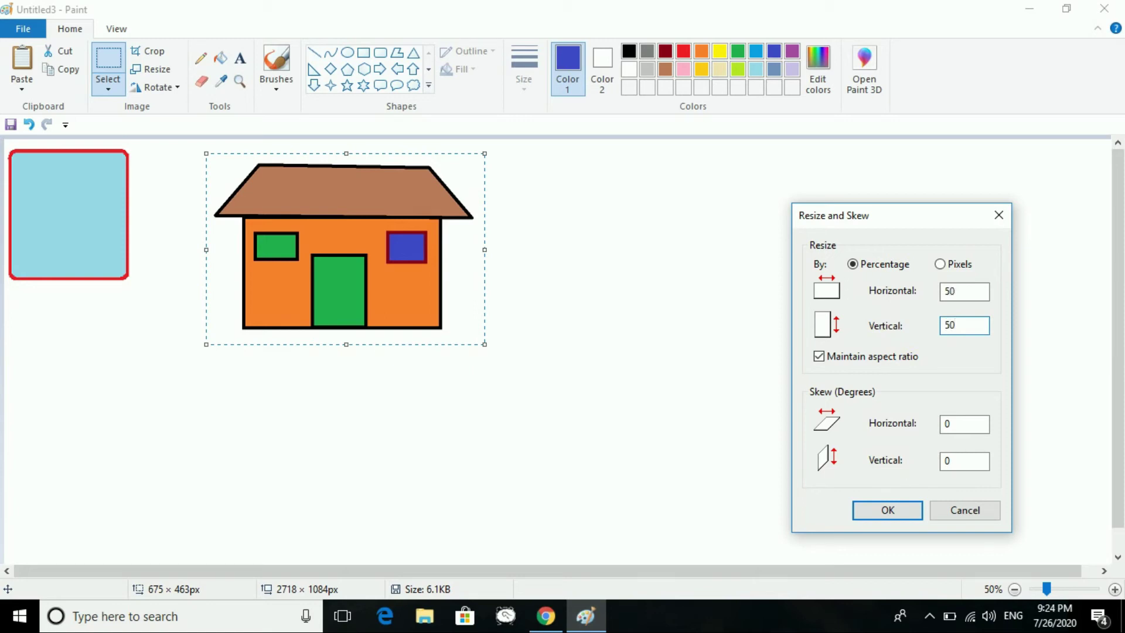
{"action": "left_click", "coordinate": [890, 514]}
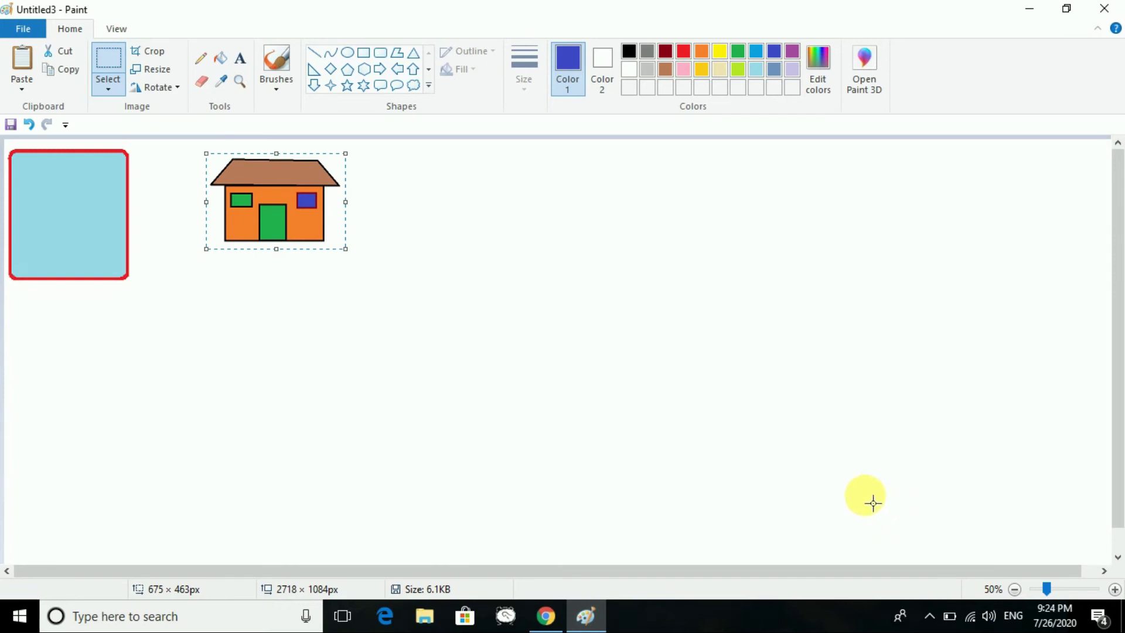
{"action": "key", "text": "ctrl+z"}
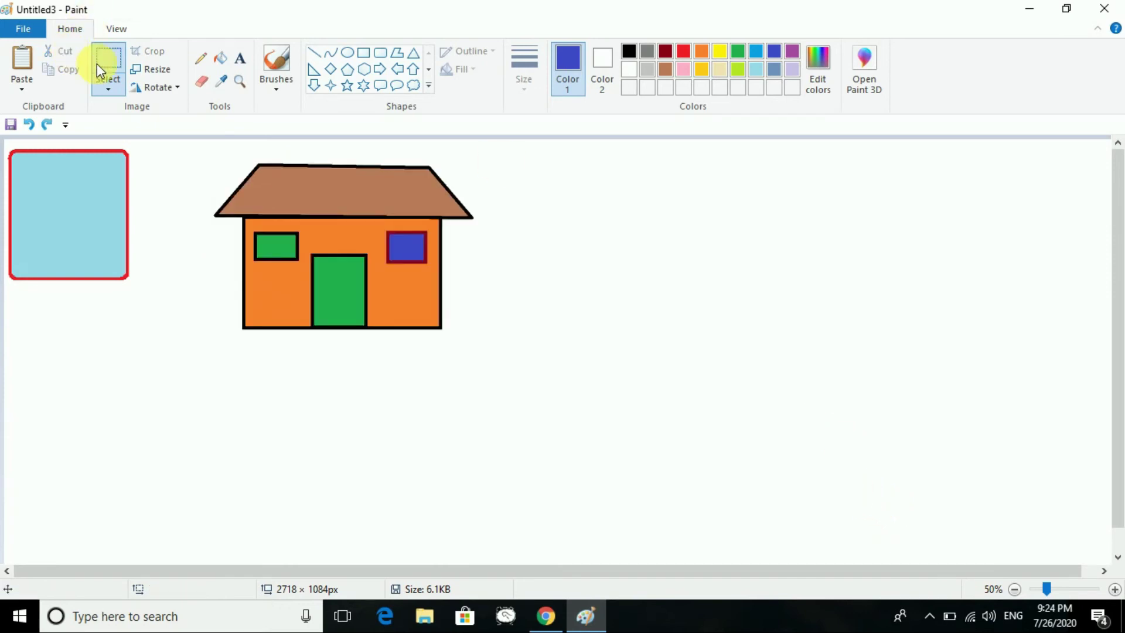
Step: Resize the whole picture to 150% horizontally and 120% vertically without maintaining the aspect ratio
{"action": "left_click", "coordinate": [171, 75]}
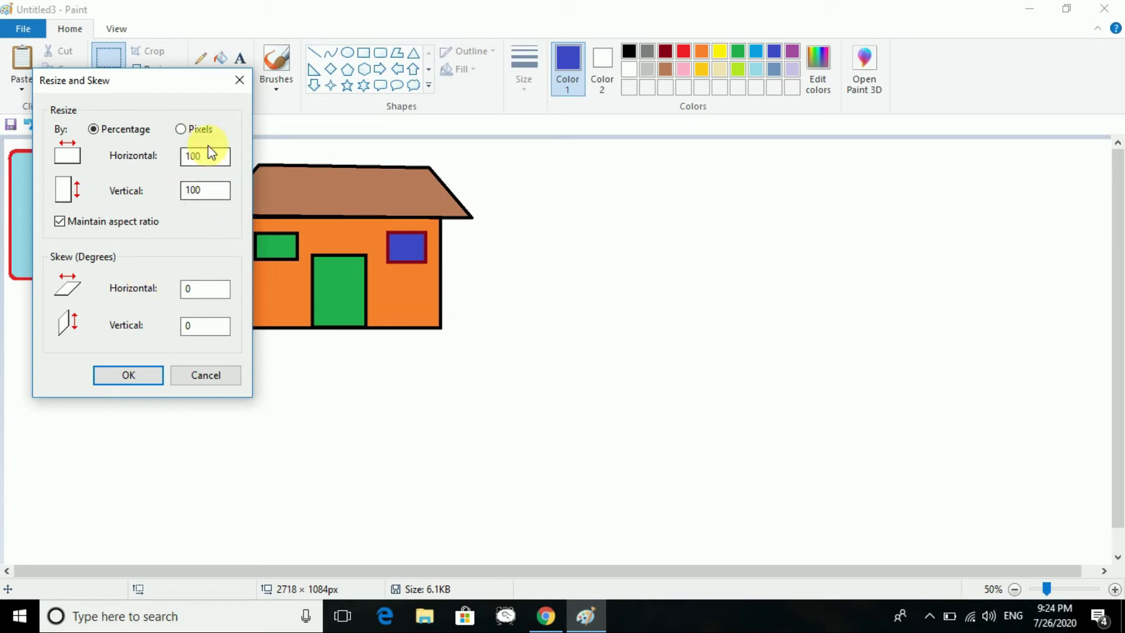
{"action": "left_click_drag", "start_coordinate": [226, 164], "coordinate": [111, 162]}
{"action": "left_click", "coordinate": [61, 226]}
{"action": "left_click_drag", "start_coordinate": [201, 157], "coordinate": [76, 159]}
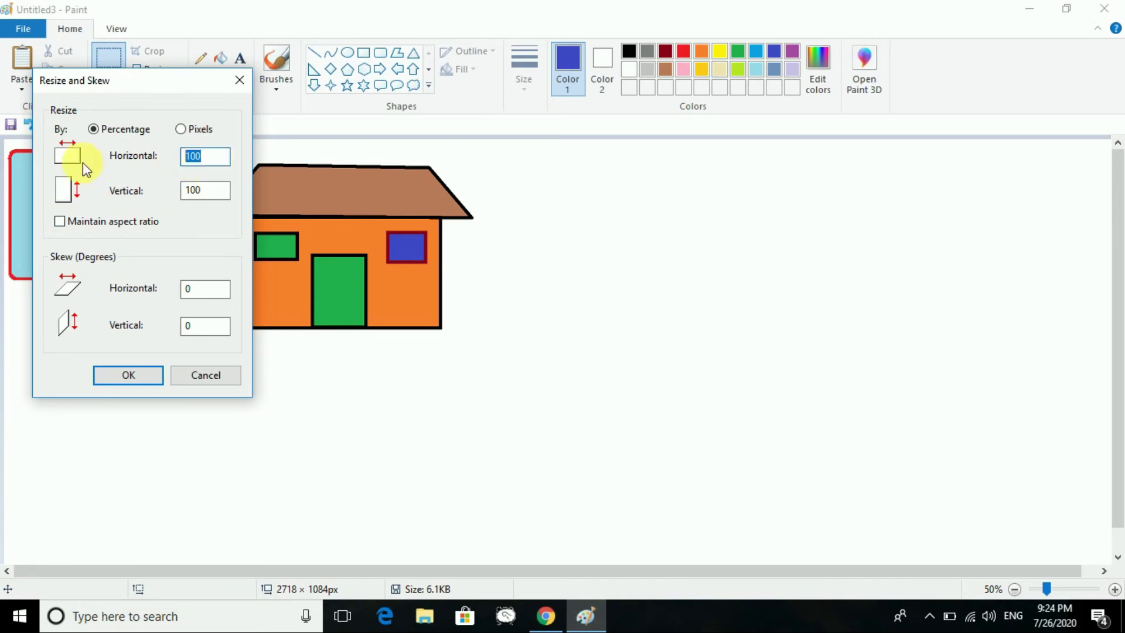
{"action": "type", "text": "150"}
{"action": "left_click_drag", "start_coordinate": [221, 201], "coordinate": [135, 199]}
{"action": "type", "text": "1"}
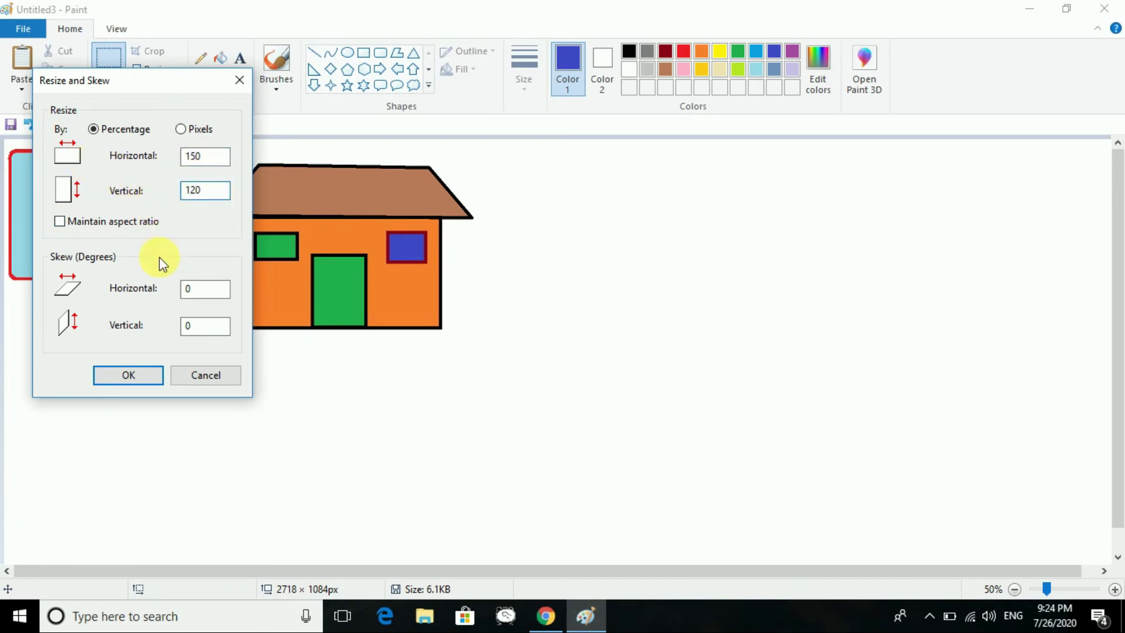
{"action": "left_click", "coordinate": [131, 382]}
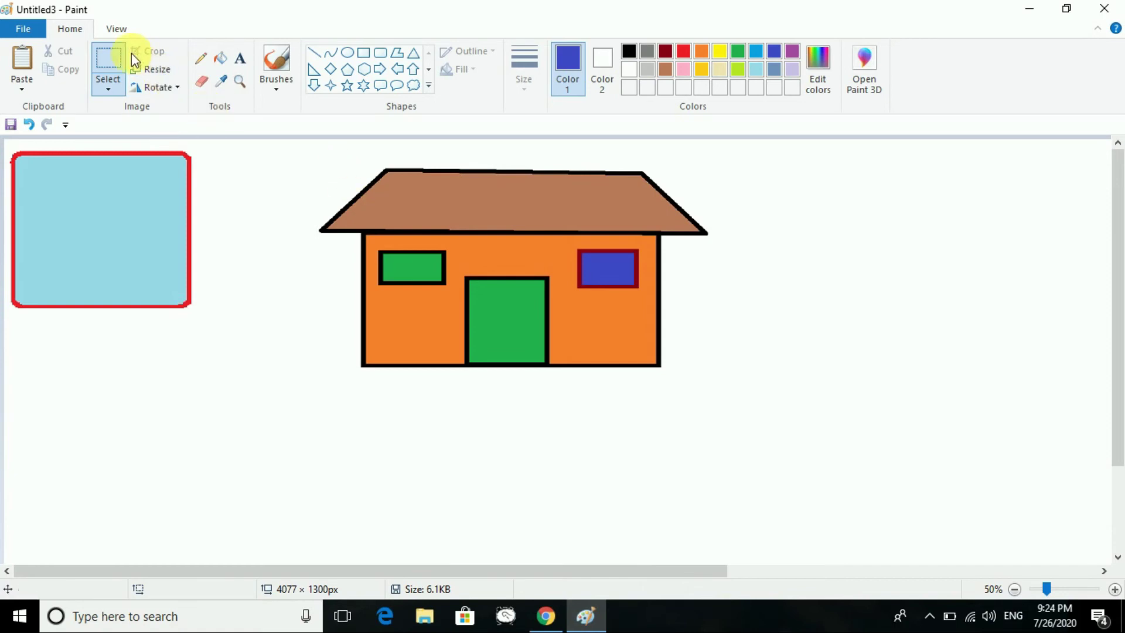
Step: Resize the house, selected with a rectangle about 1009 × 553 px, to 50% horizontally and 80% vertically without aspect ratio, and undo the resize
{"action": "left_click", "coordinate": [109, 85]}
{"action": "left_click", "coordinate": [158, 136]}
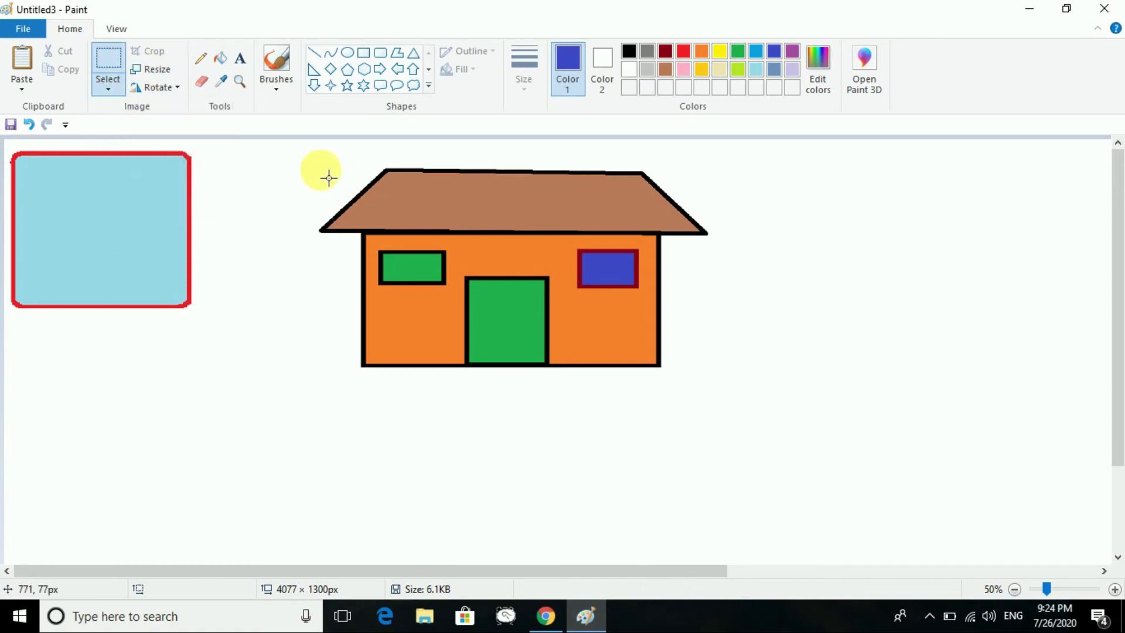
{"action": "left_click_drag", "start_coordinate": [311, 159], "coordinate": [727, 386]}
{"action": "left_click", "coordinate": [150, 69]}
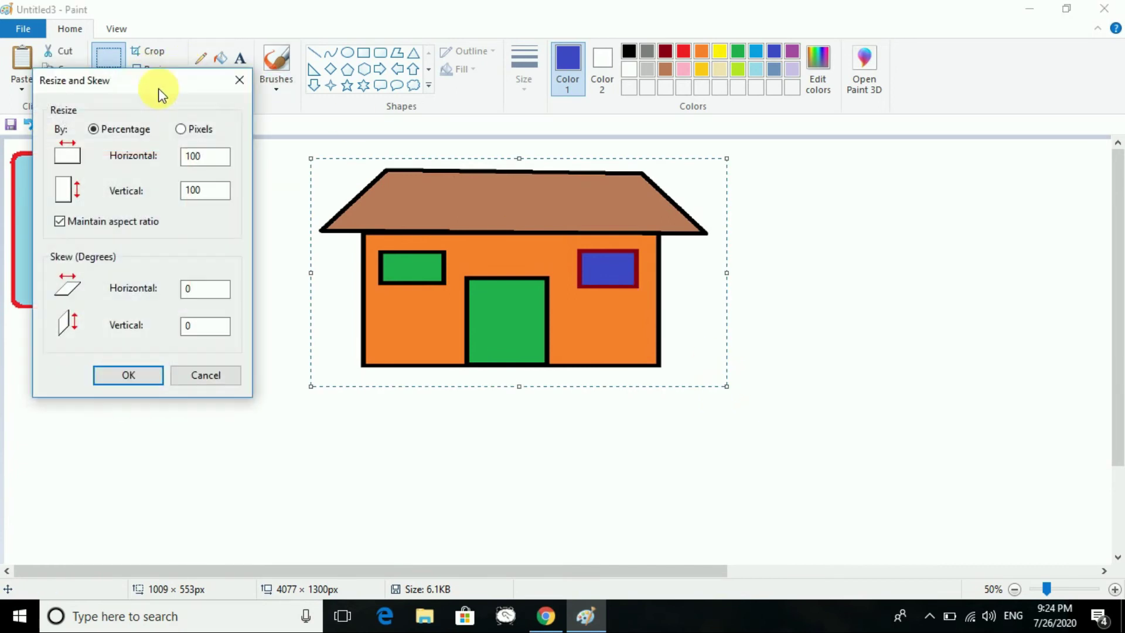
{"action": "left_click", "coordinate": [212, 164]}
{"action": "left_click_drag", "start_coordinate": [212, 164], "coordinate": [141, 156]}
{"action": "type", "text": "50"}
{"action": "left_click", "coordinate": [59, 223]}
{"action": "left_click_drag", "start_coordinate": [206, 193], "coordinate": [159, 189]}
{"action": "type", "text": "80"}
{"action": "left_click", "coordinate": [143, 379]}
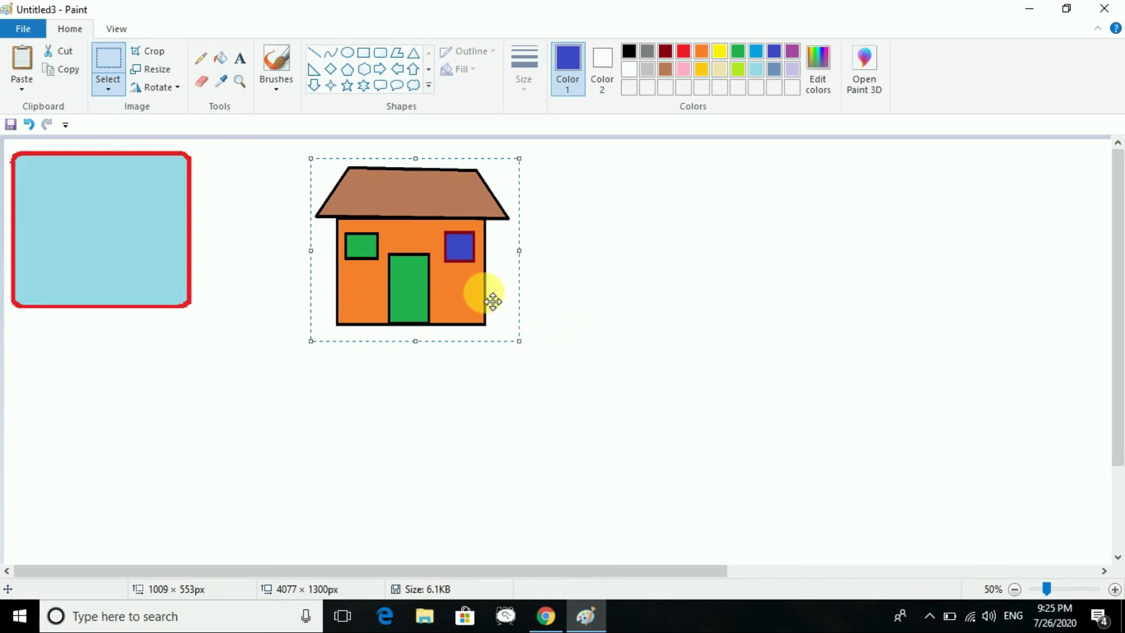
{"action": "key", "text": "ctrl+z"}
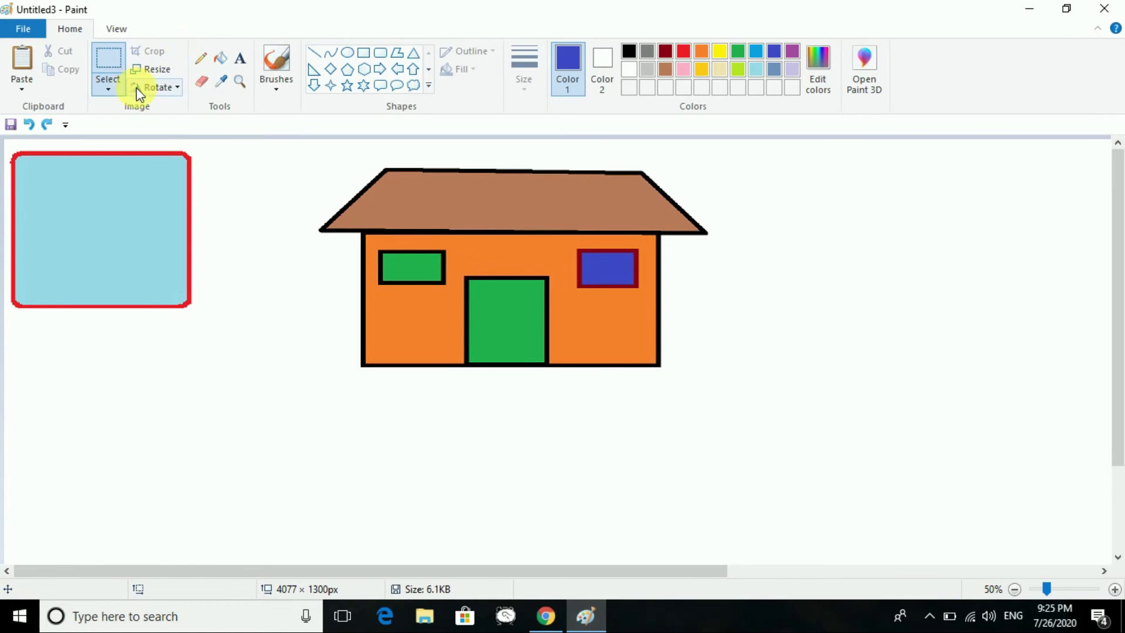
Step: Skew the house, selected with a rectangle about 1013 × 555 px, by 50° horizontally and 0° vertically, and undo the skew
{"action": "left_click", "coordinate": [115, 89]}
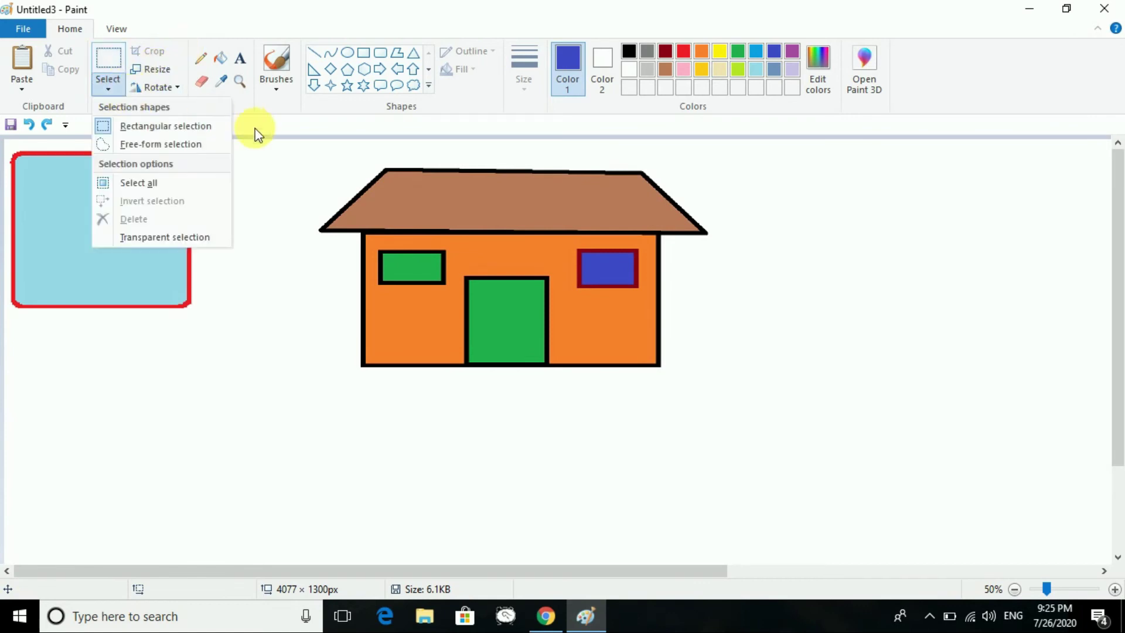
{"action": "left_click", "coordinate": [176, 125]}
{"action": "left_click_drag", "start_coordinate": [305, 154], "coordinate": [722, 382]}
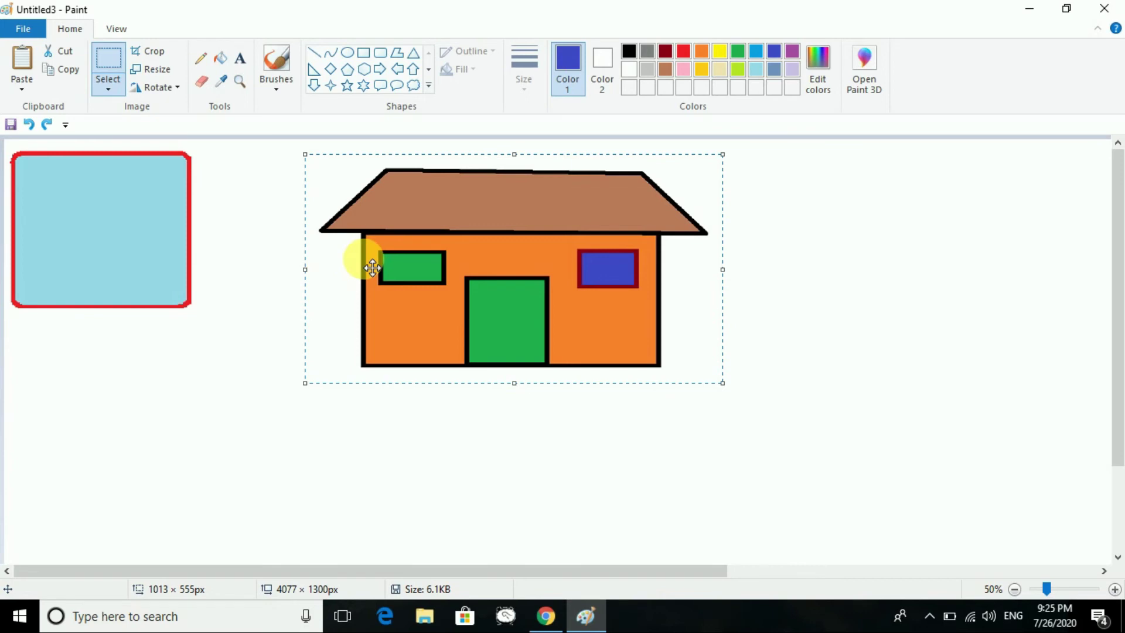
{"action": "left_click", "coordinate": [152, 69]}
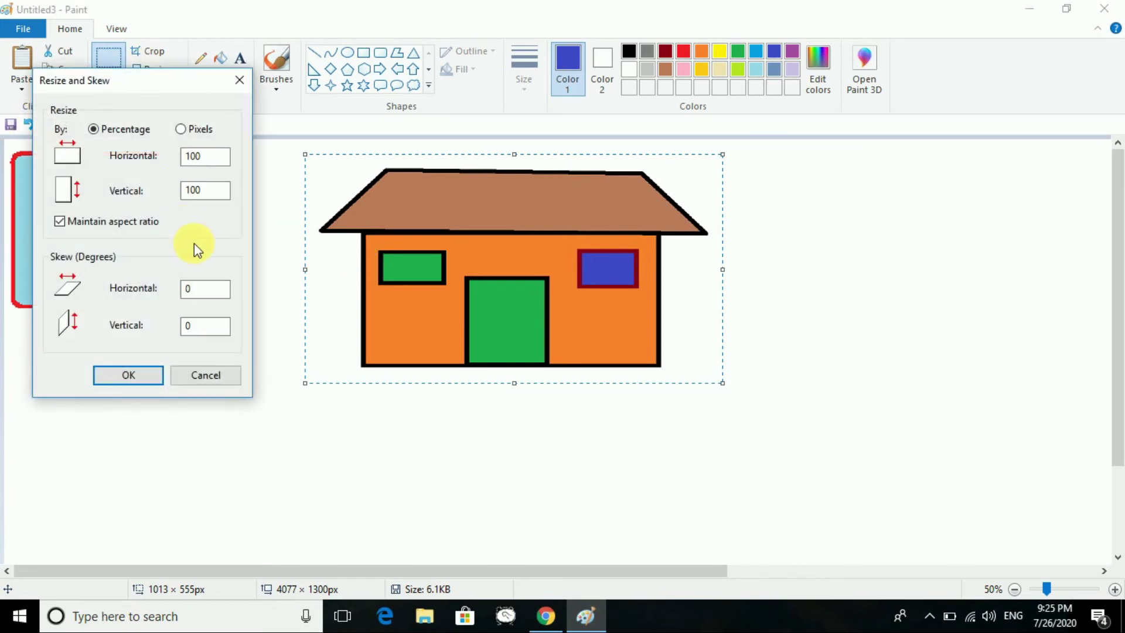
{"action": "left_click_drag", "start_coordinate": [179, 289], "coordinate": [234, 296]}
{"action": "type", "text": "50"}
{"action": "left_click_drag", "start_coordinate": [201, 327], "coordinate": [177, 334]}
{"action": "type", "text": "80"}
{"action": "left_click_drag", "start_coordinate": [212, 326], "coordinate": [158, 331]}
{"action": "key", "text": "BackSpace"}
{"action": "type", "text": "0"}
{"action": "left_click", "coordinate": [151, 381]}
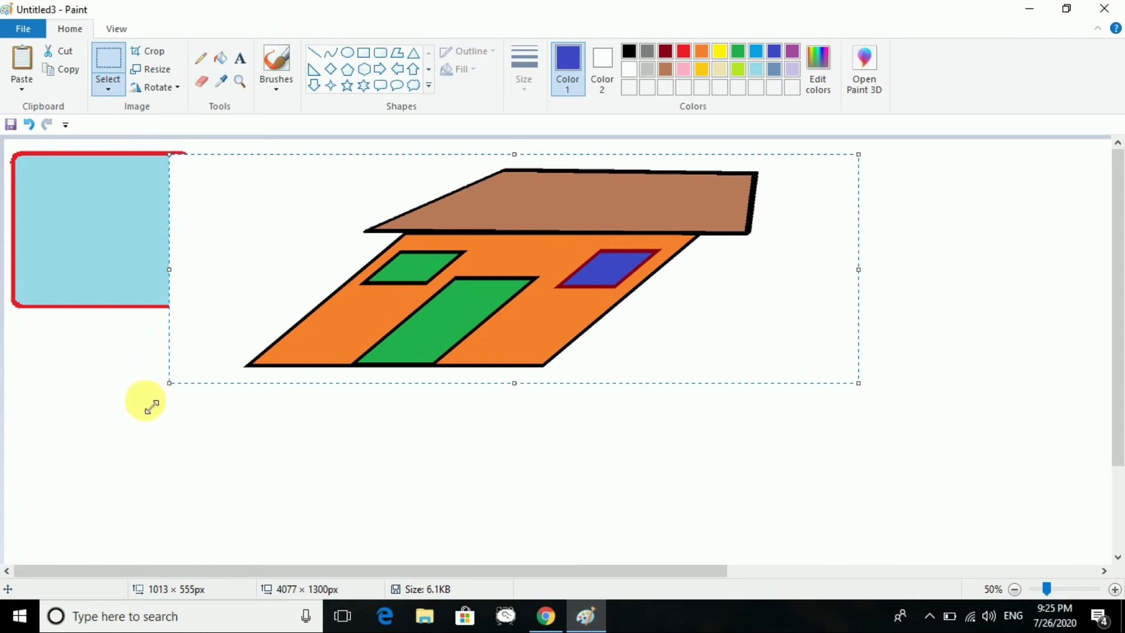
{"action": "key", "text": "ctrl+z"}
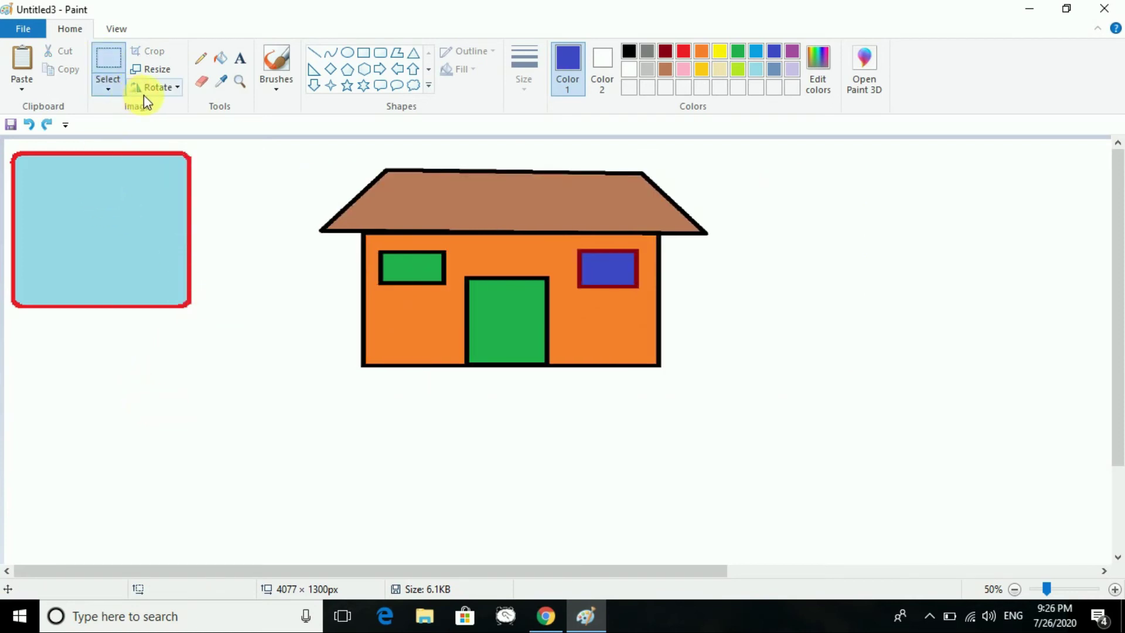
Step: Skew the house, selected with a rectangle about 1015 × 517 px, by 0° horizontally and 50° vertically, and undo the skew
{"action": "left_click", "coordinate": [155, 70]}
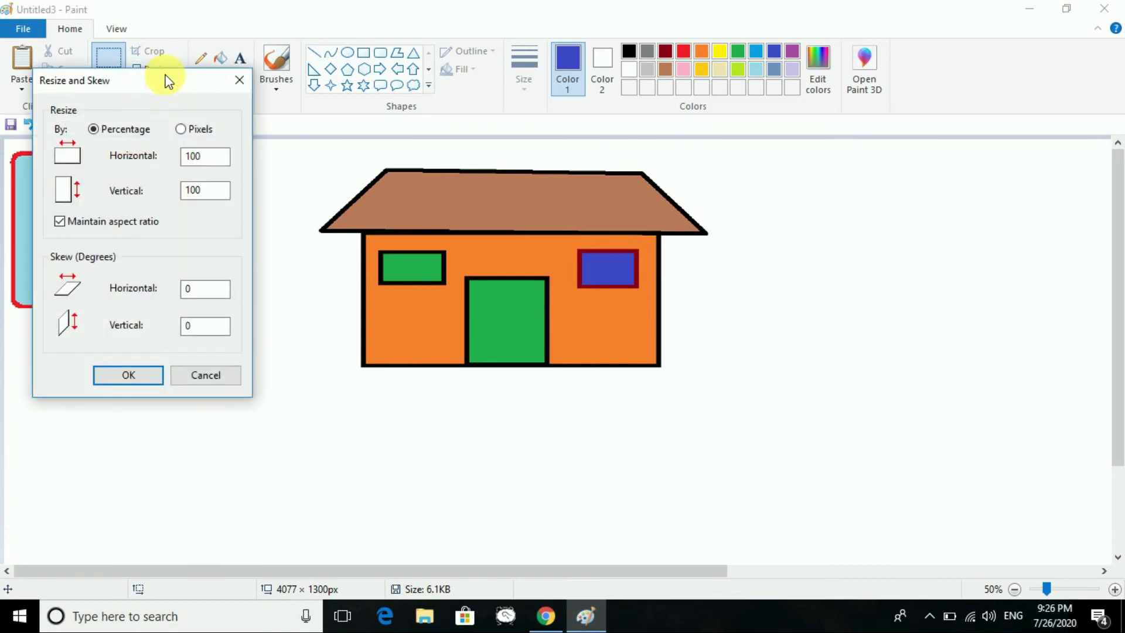
{"action": "left_click", "coordinate": [237, 82]}
{"action": "left_click", "coordinate": [105, 87]}
{"action": "left_click", "coordinate": [124, 124]}
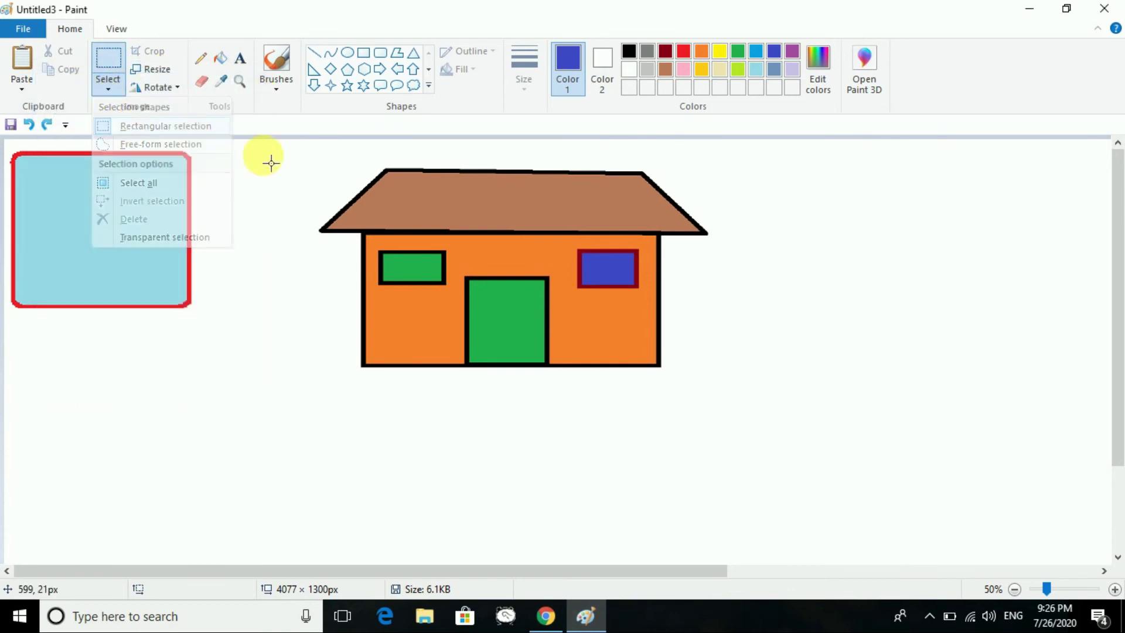
{"action": "left_click_drag", "start_coordinate": [300, 164], "coordinate": [719, 377]}
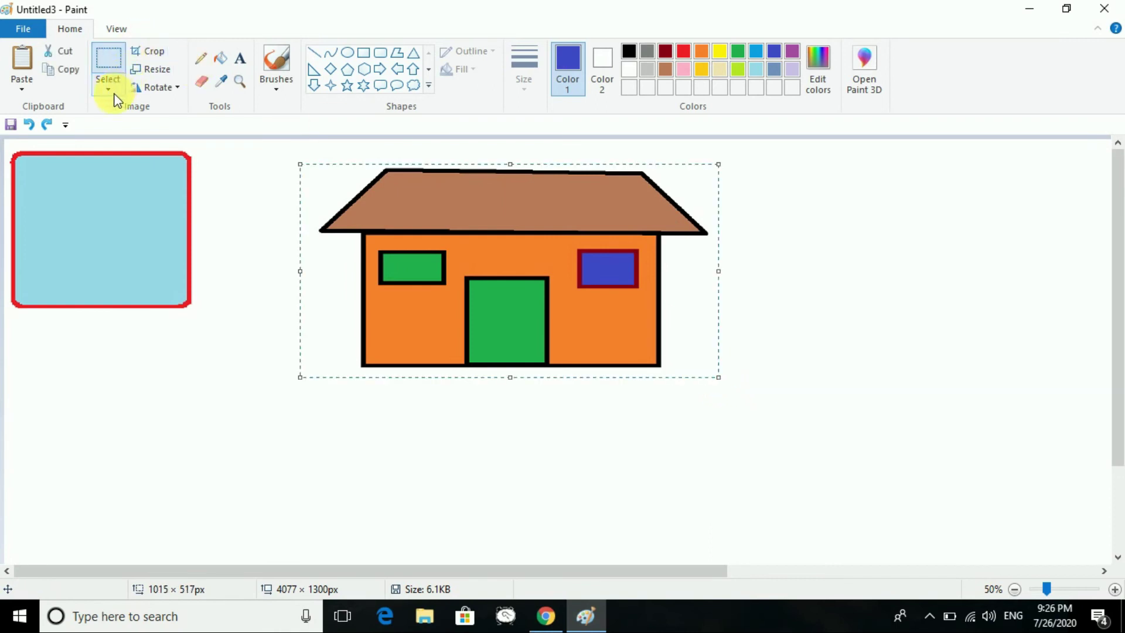
{"action": "left_click", "coordinate": [156, 71]}
{"action": "left_click", "coordinate": [202, 289]}
{"action": "double_click", "coordinate": [205, 326]}
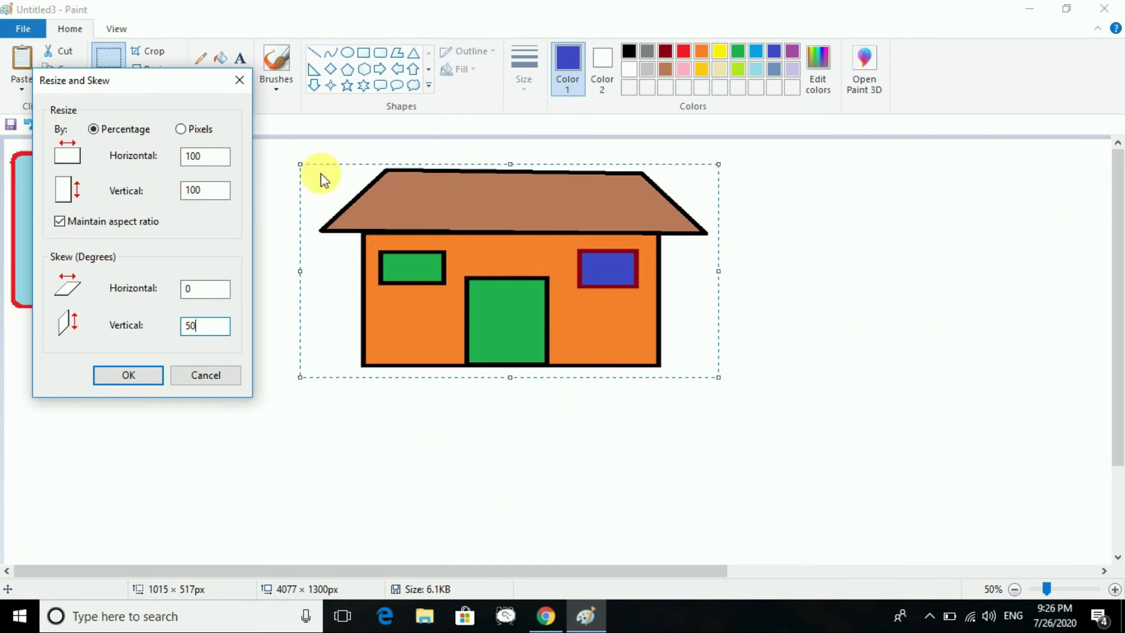
{"action": "left_click", "coordinate": [128, 375]}
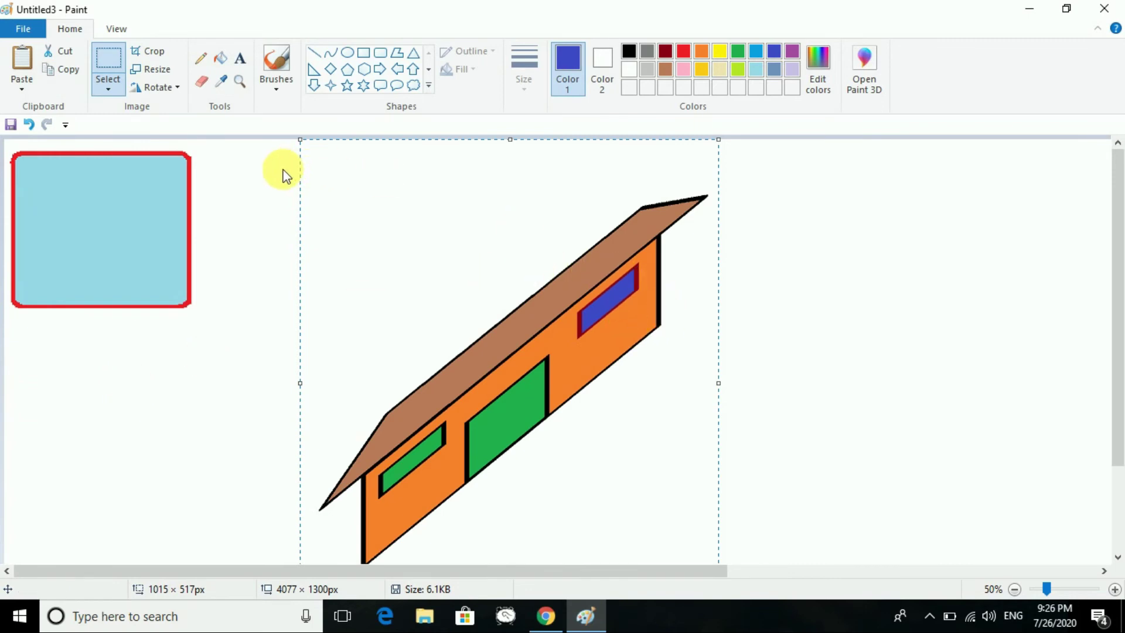
{"action": "key", "text": "ctrl+z"}
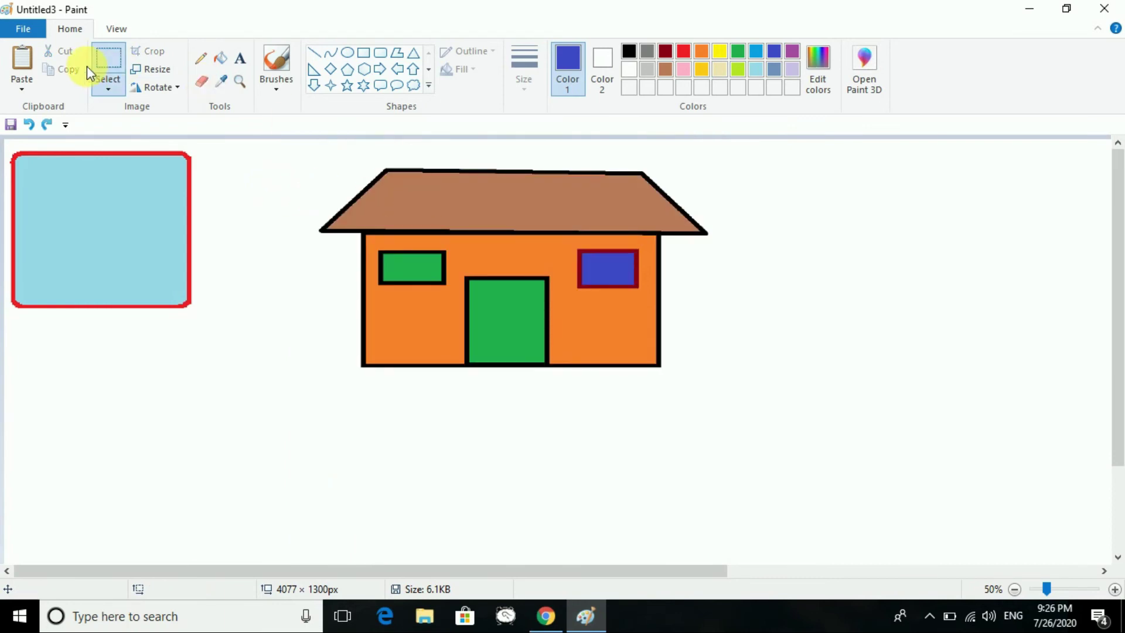
Step: Start a text box below the house with red as the text colour, and enlarge it to about 308 × 97 px
{"action": "left_click", "coordinate": [240, 59]}
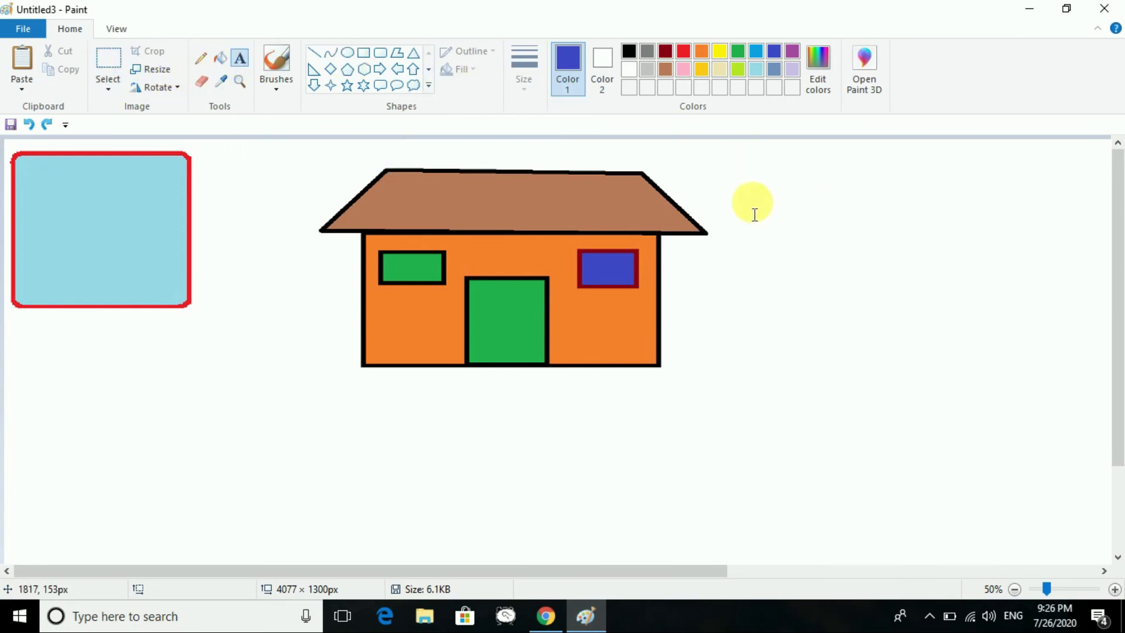
{"action": "left_click", "coordinate": [463, 401]}
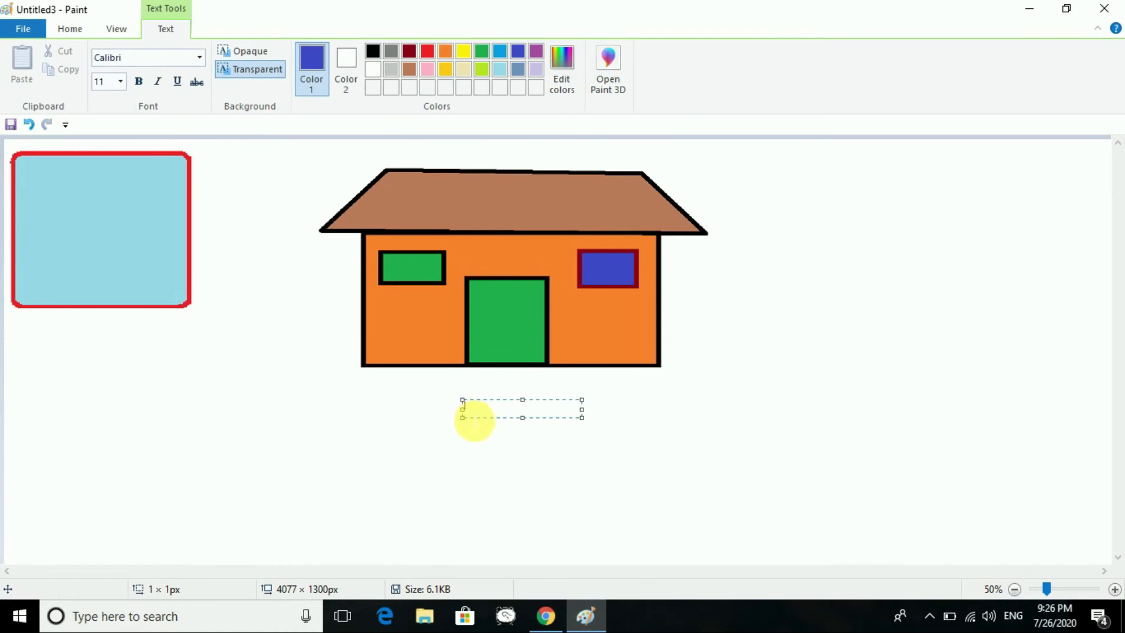
{"action": "left_click", "coordinate": [427, 55]}
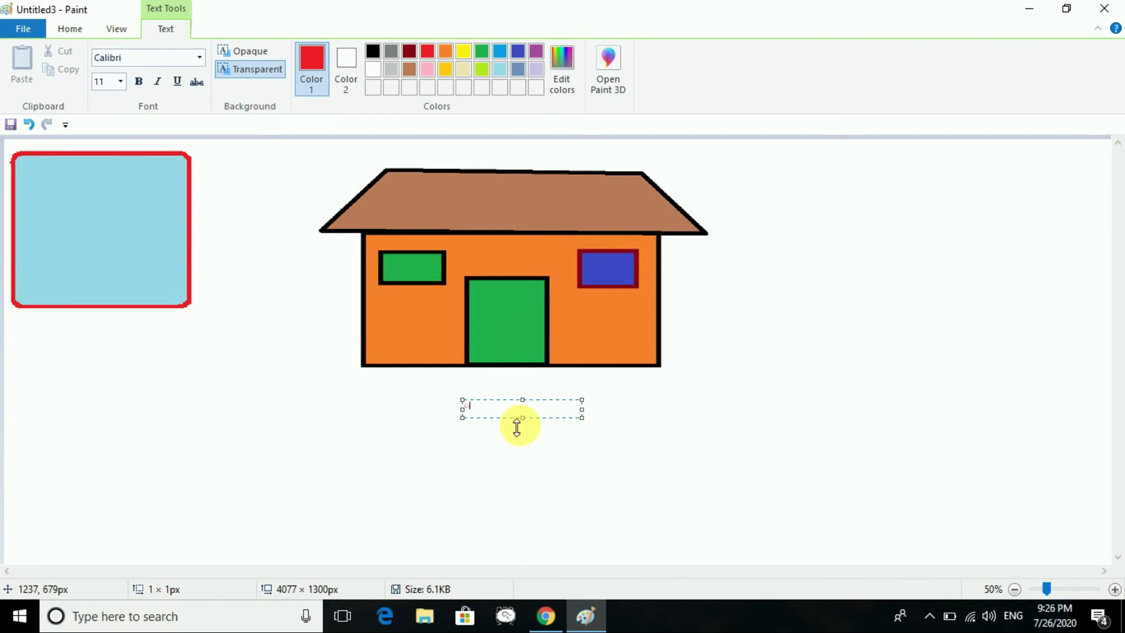
{"action": "left_click_drag", "start_coordinate": [589, 412], "coordinate": [713, 412]}
{"action": "left_click_drag", "start_coordinate": [588, 427], "coordinate": [580, 469]}
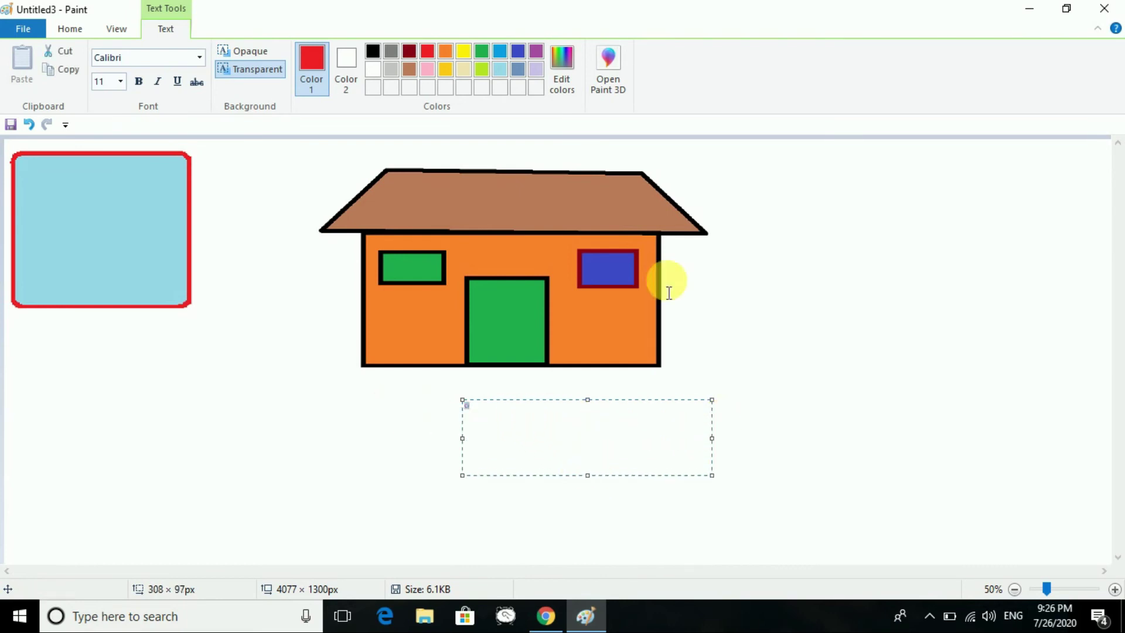
Step: Format the text below the house in bold Bodoni MT Black at size 48
{"action": "left_click", "coordinate": [201, 57]}
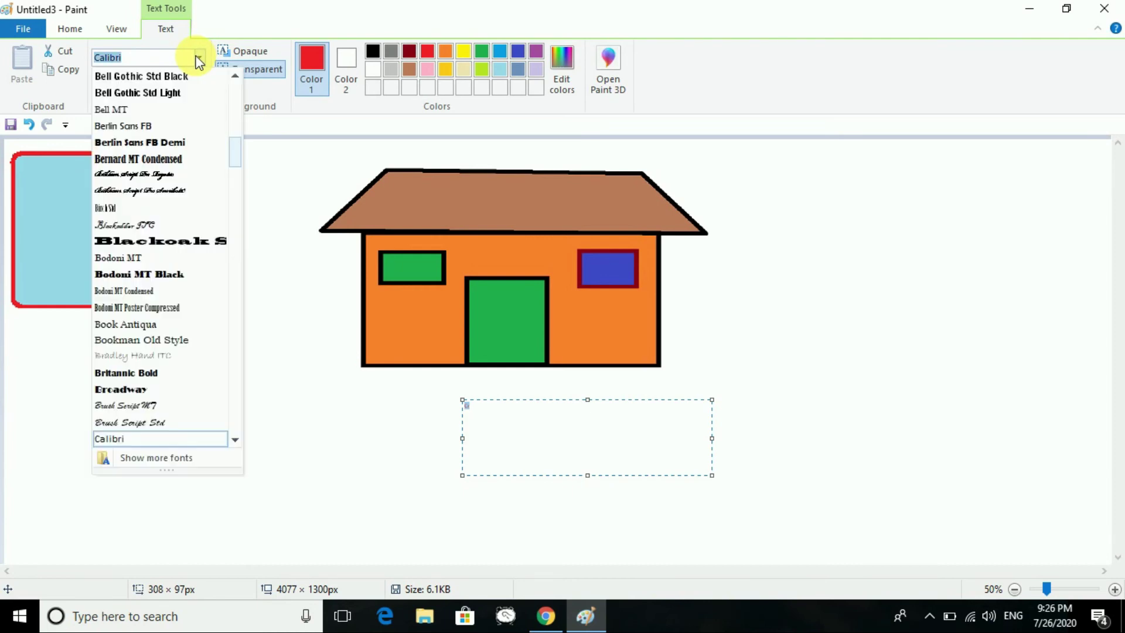
{"action": "left_click", "coordinate": [139, 276]}
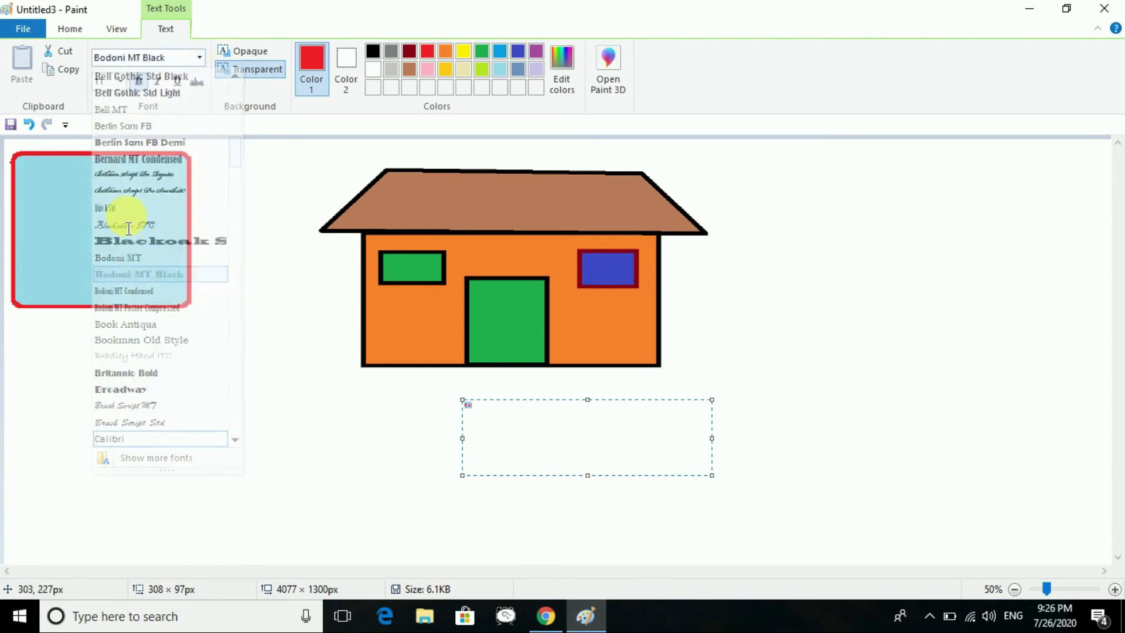
{"action": "left_click", "coordinate": [121, 82]}
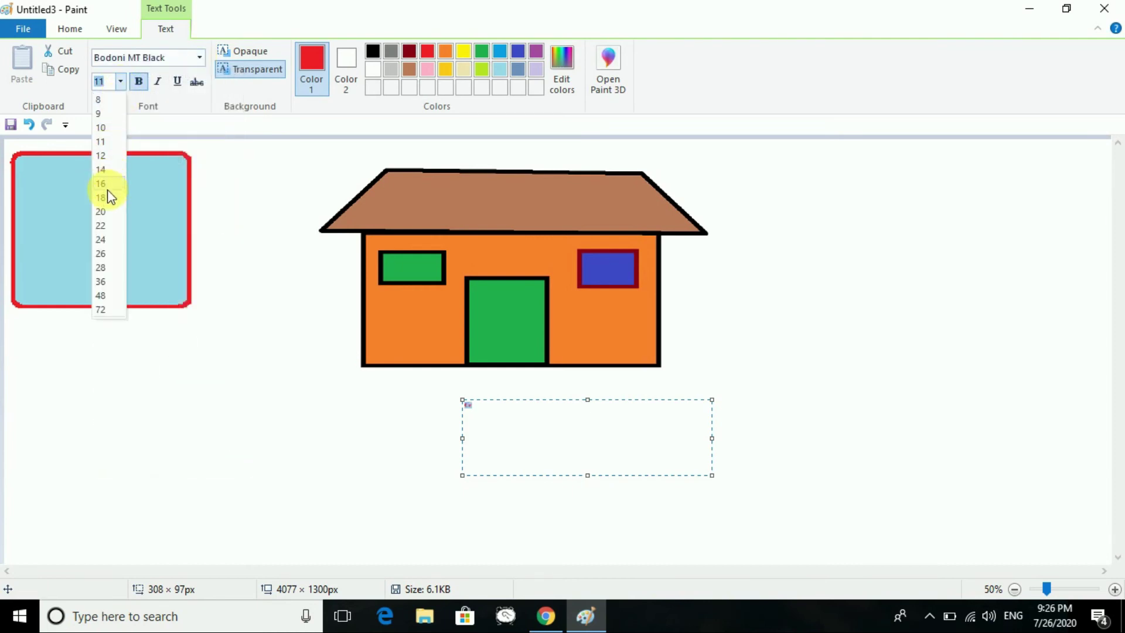
{"action": "left_click", "coordinate": [107, 213]}
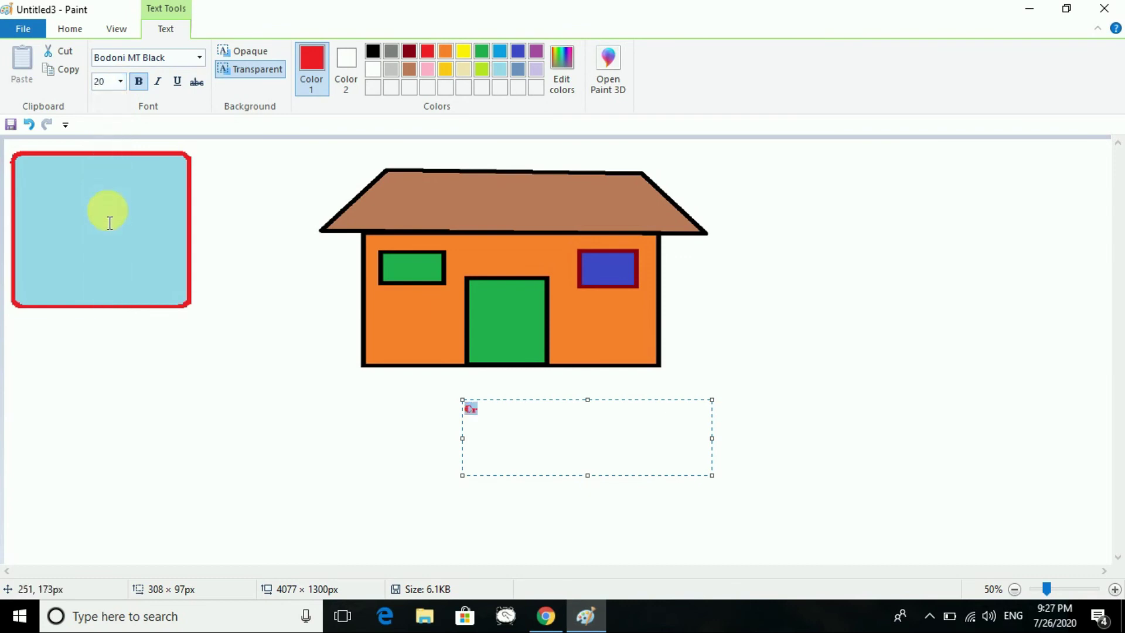
{"action": "left_click", "coordinate": [120, 81]}
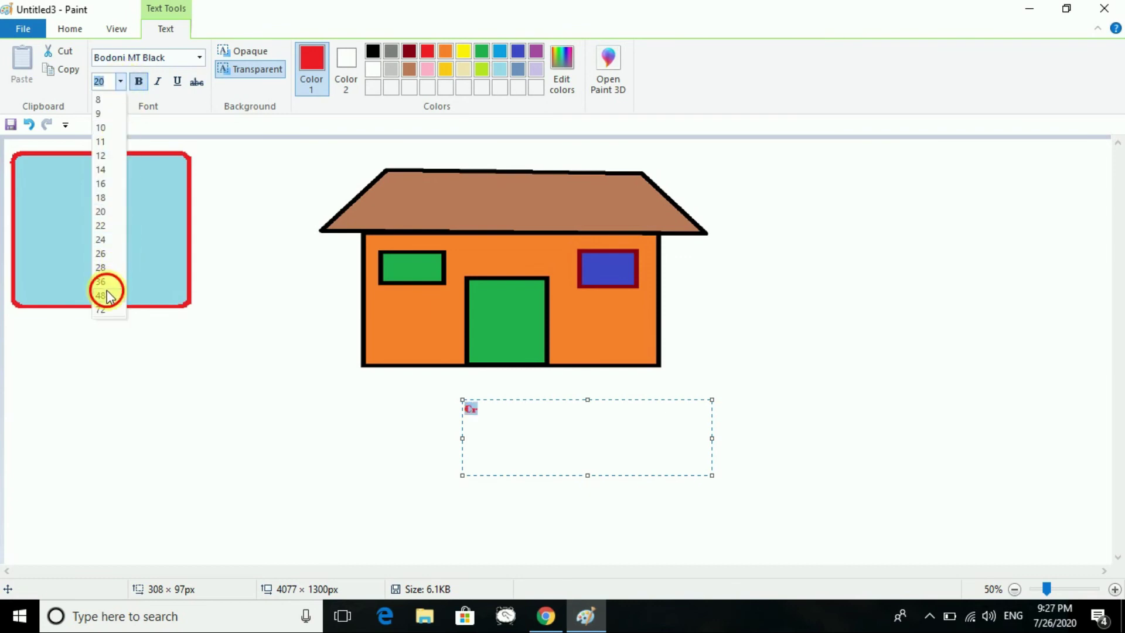
{"action": "left_click", "coordinate": [107, 296]}
{"action": "left_click", "coordinate": [141, 82]}
{"action": "left_click", "coordinate": [524, 430]}
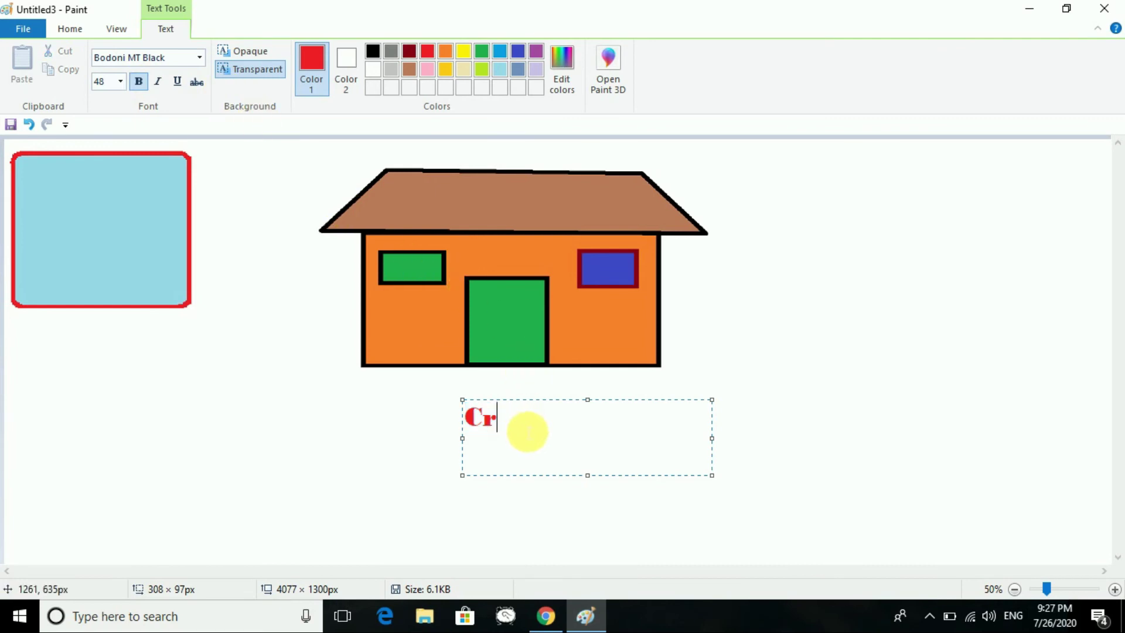
Step: Complete the caption below the house as "Created by me" and place it with its text box reduced to about 272 × 61 px
{"action": "type", "text": "eated by me"}
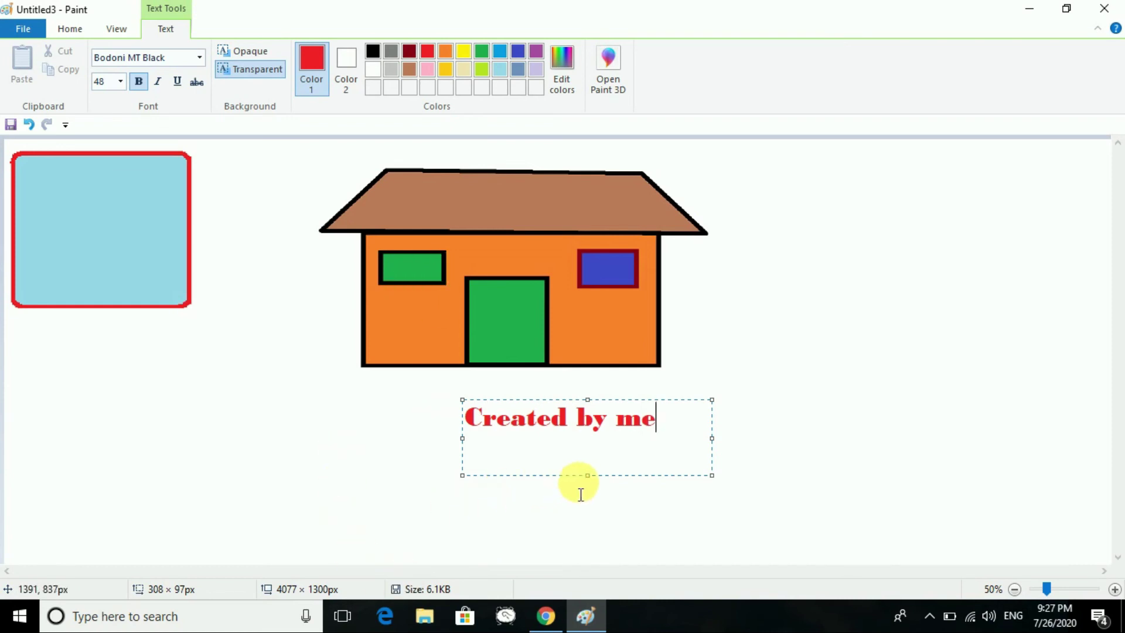
{"action": "left_click", "coordinate": [595, 447]}
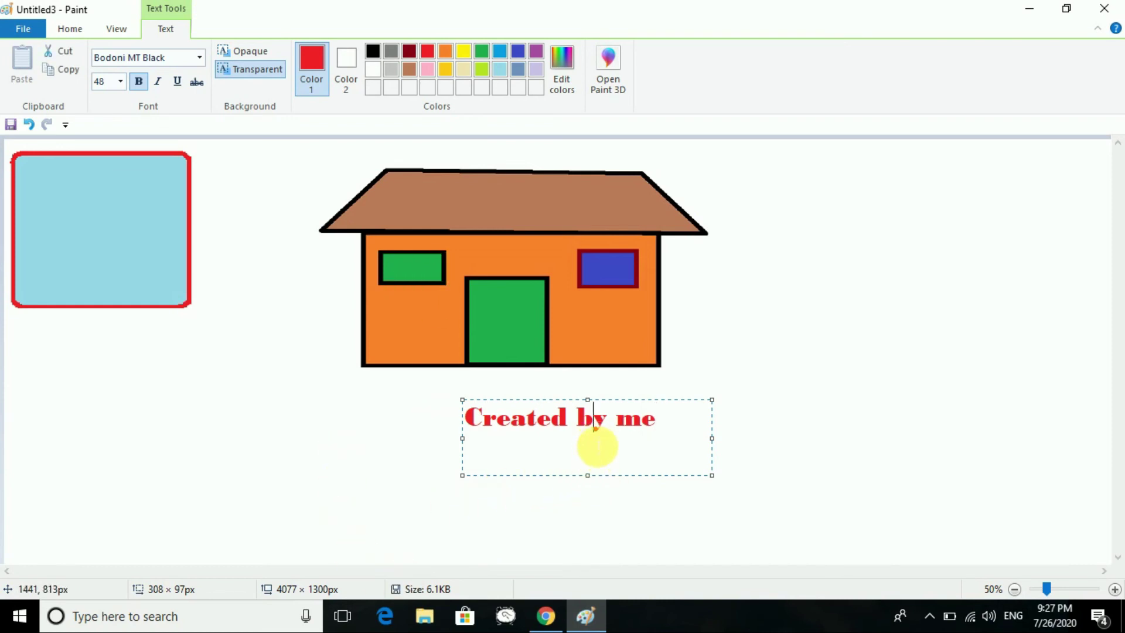
{"action": "left_click_drag", "start_coordinate": [588, 475], "coordinate": [595, 444]}
{"action": "left_click_drag", "start_coordinate": [718, 423], "coordinate": [690, 420]}
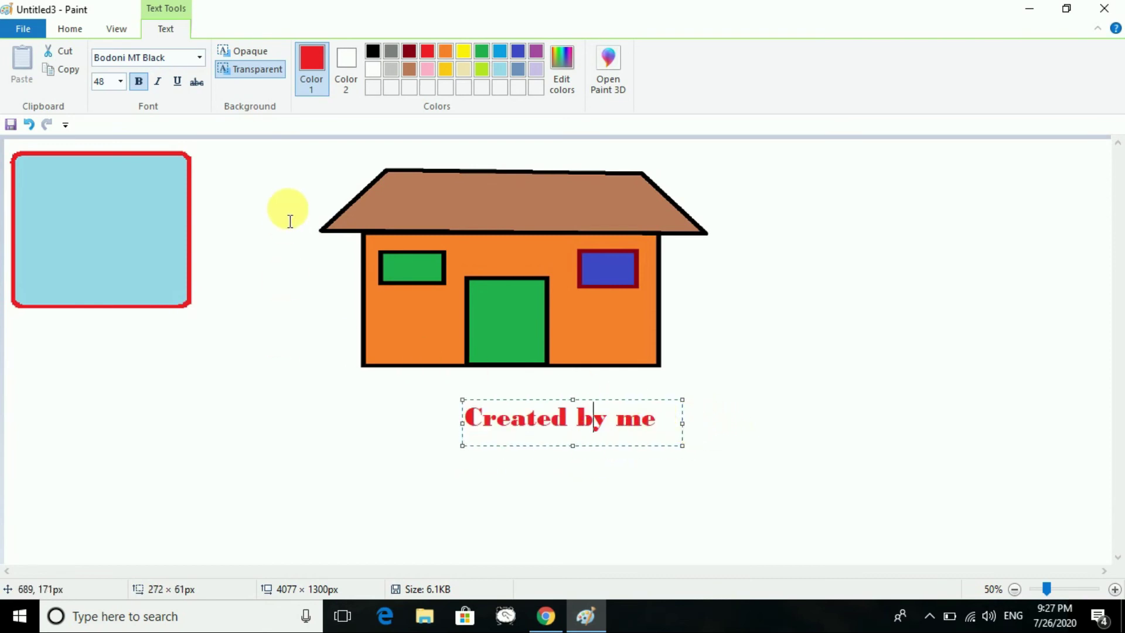
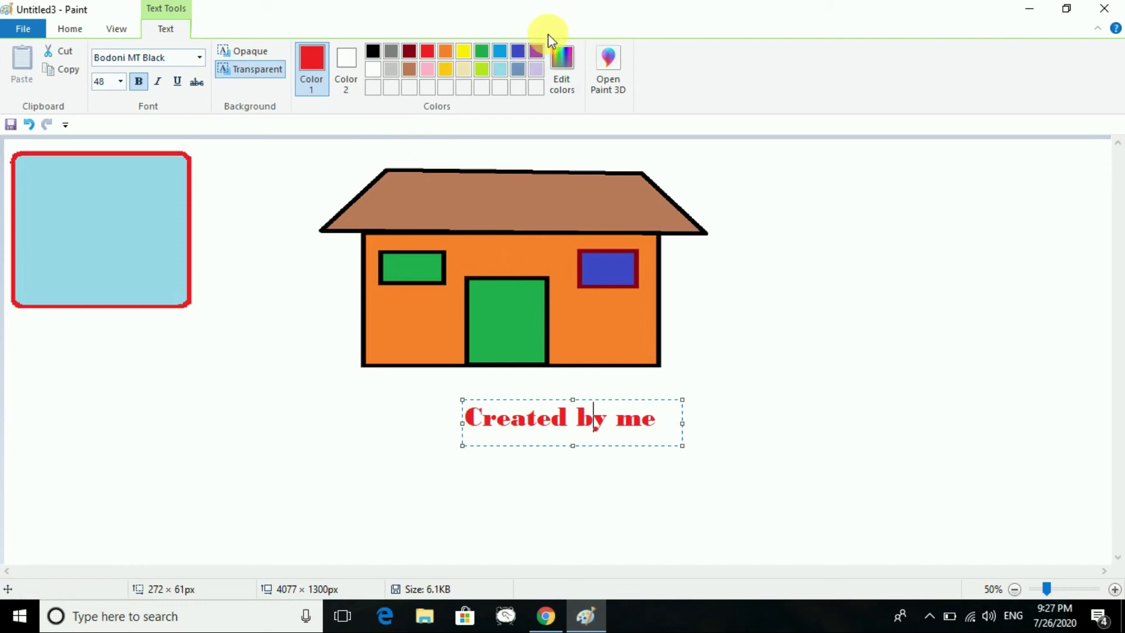
{"action": "left_click", "coordinate": [748, 229]}
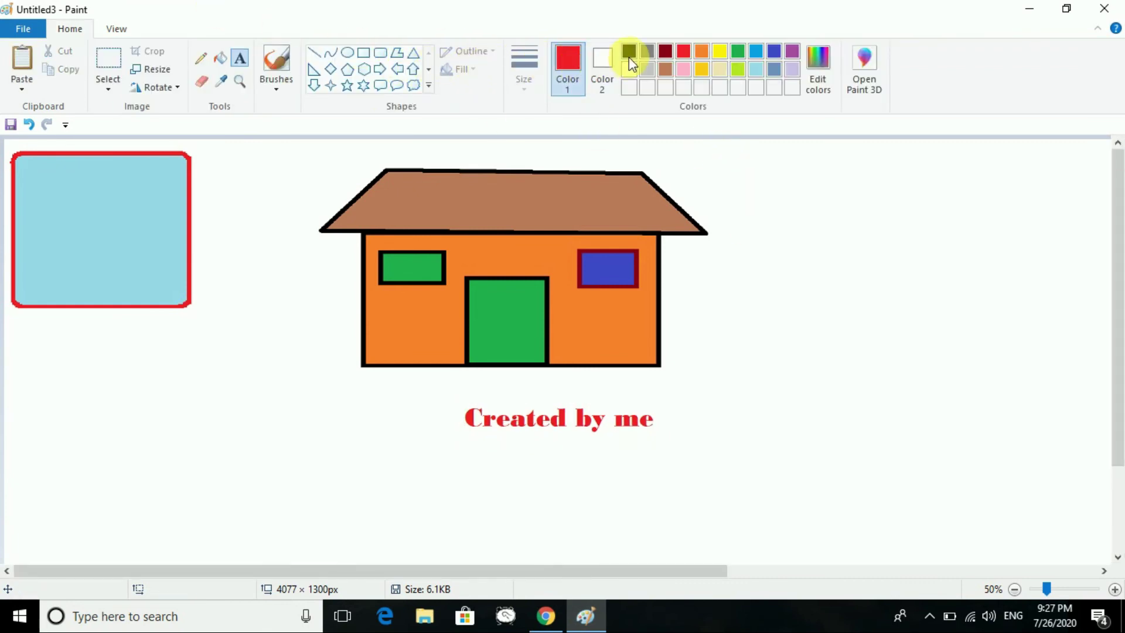
Step: Draw a dark red rectangle about 567 × 405 px to the right of the house, and undo it
{"action": "left_click", "coordinate": [666, 51]}
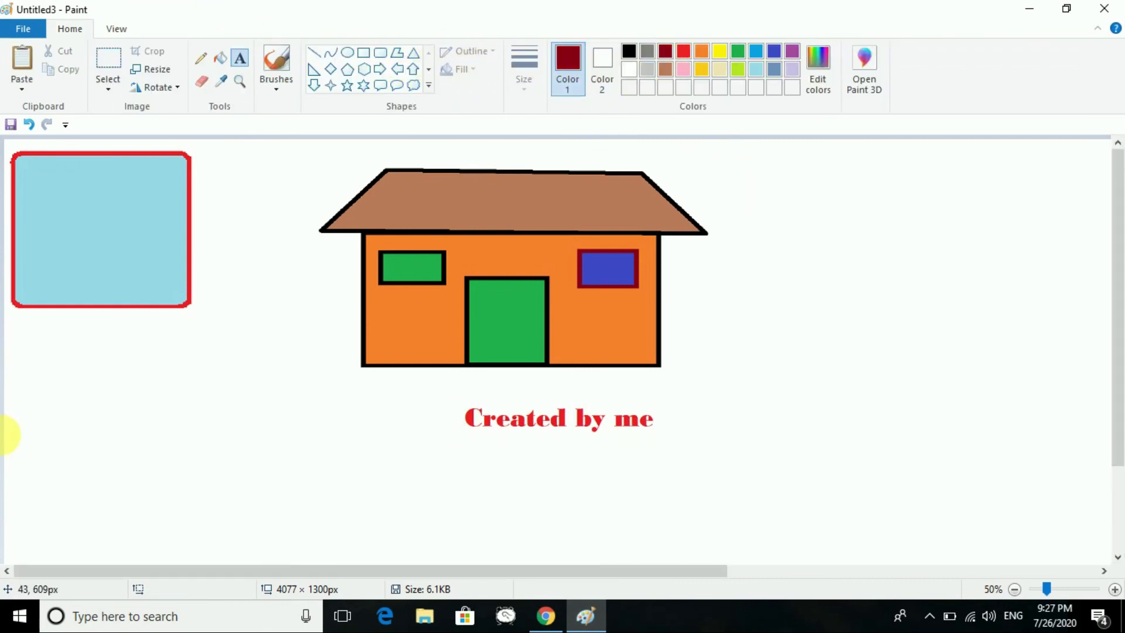
{"action": "left_click", "coordinate": [364, 52]}
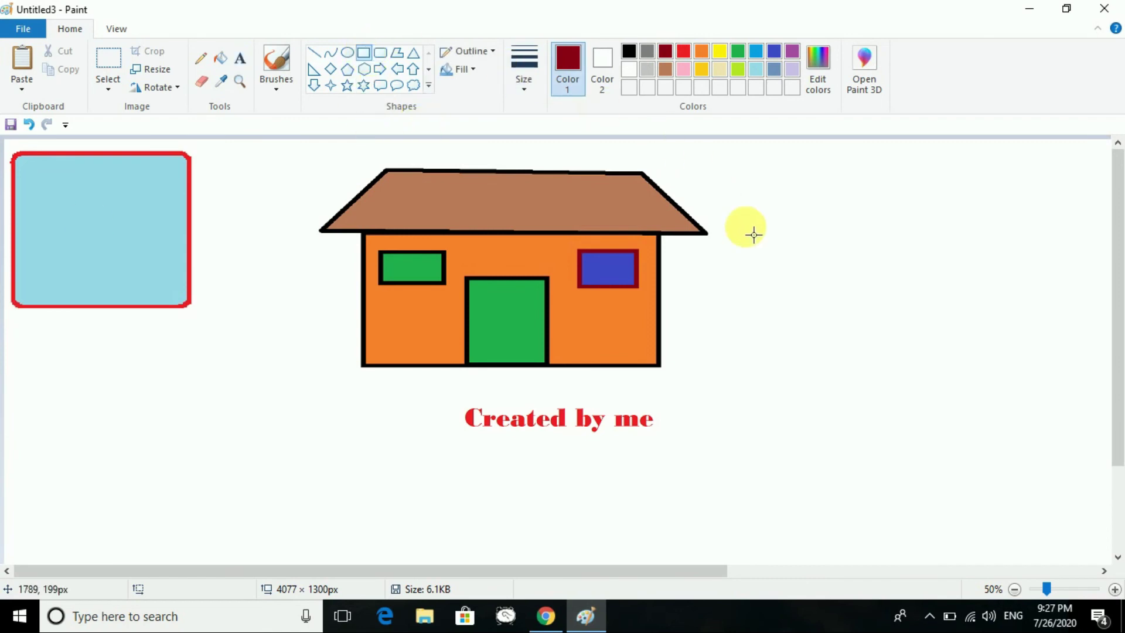
{"action": "left_click_drag", "start_coordinate": [786, 193], "coordinate": [1020, 359]}
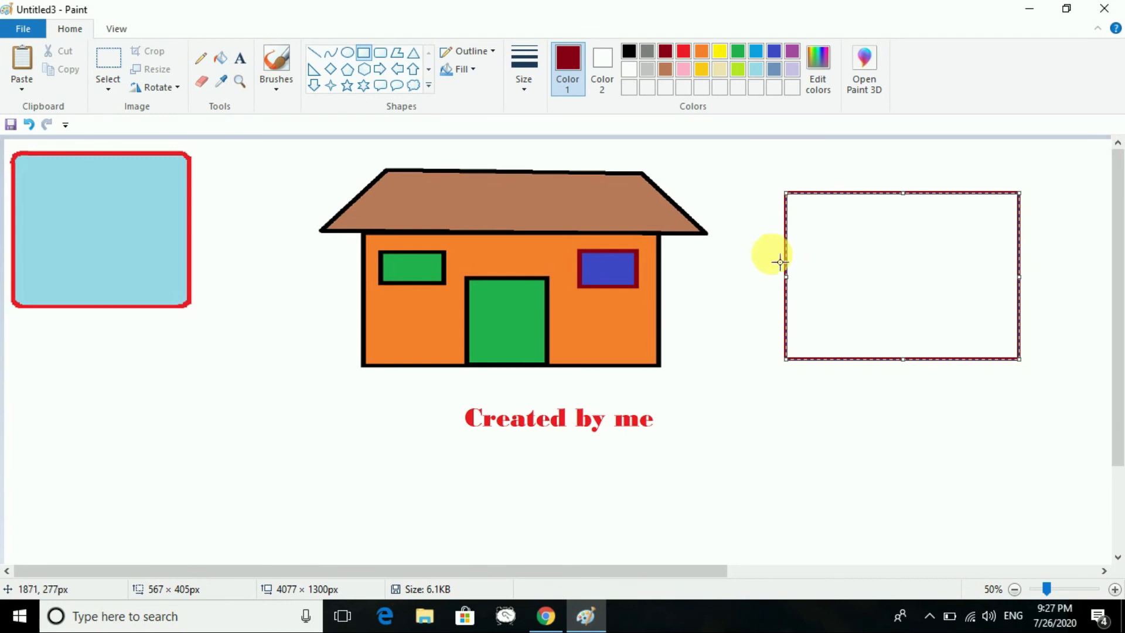
{"action": "key", "text": "ctrl+z"}
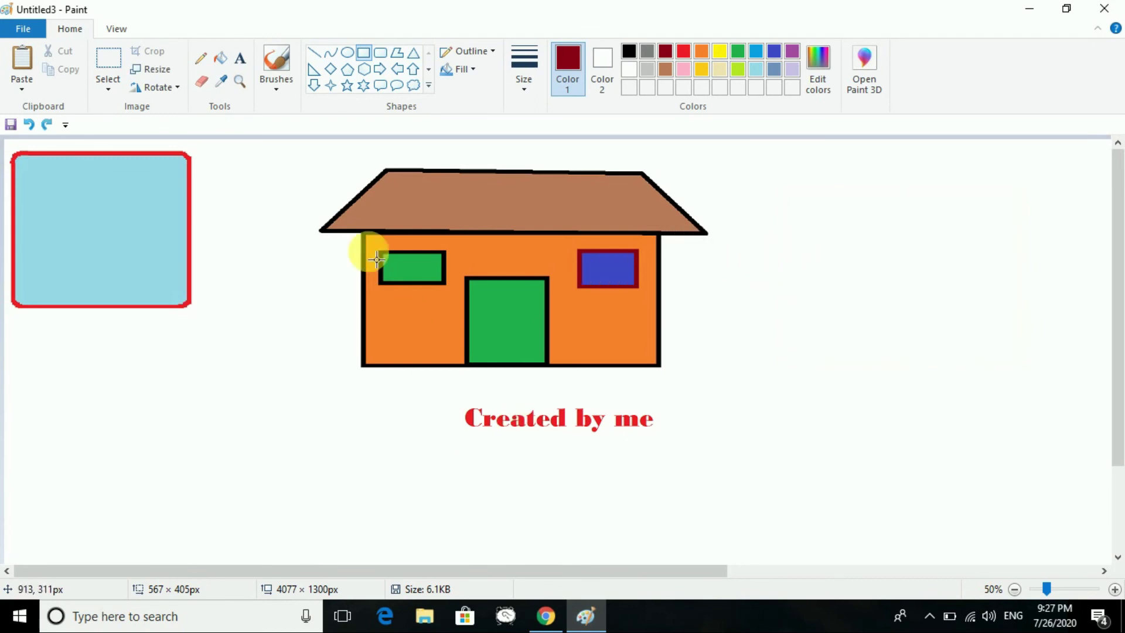
Step: Add a text box about 393 × 199 px to the right of the house and give it an opaque background
{"action": "left_click", "coordinate": [240, 58]}
{"action": "left_click_drag", "start_coordinate": [796, 272], "coordinate": [1087, 432]}
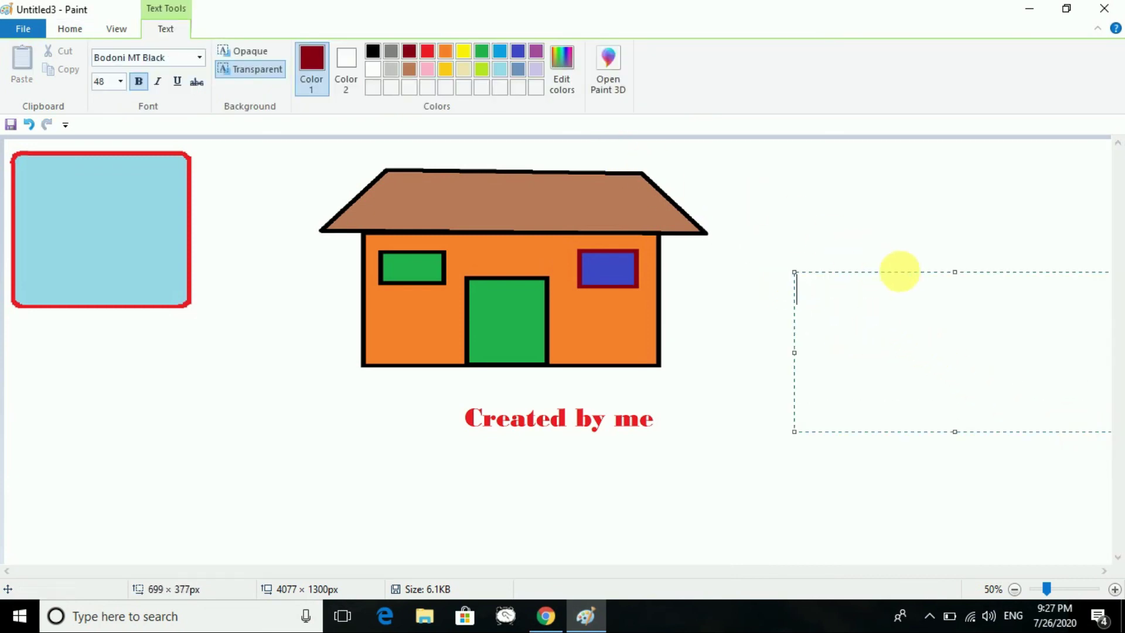
{"action": "left_click_drag", "start_coordinate": [916, 275], "coordinate": [879, 225]}
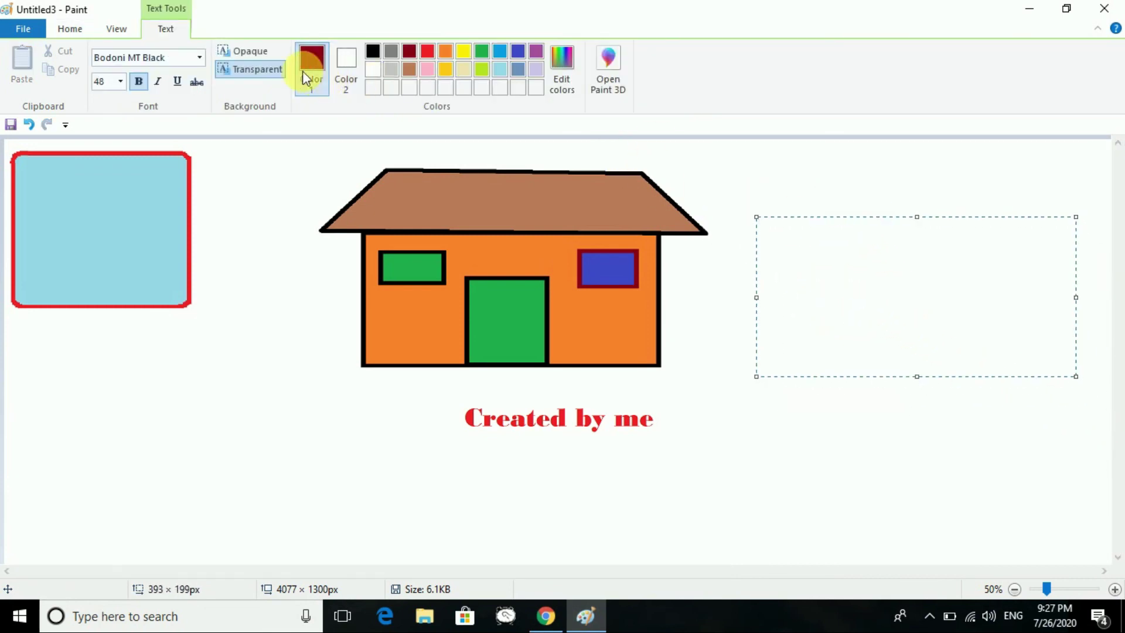
{"action": "left_click", "coordinate": [262, 48]}
{"action": "left_click", "coordinate": [262, 70]}
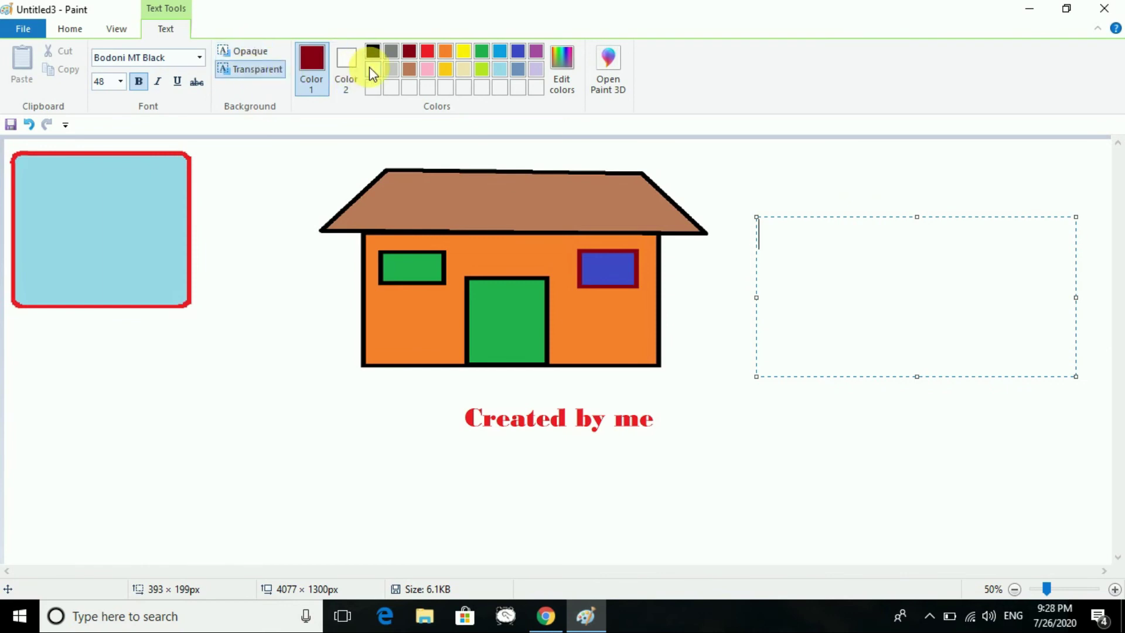
{"action": "left_click", "coordinate": [270, 54]}
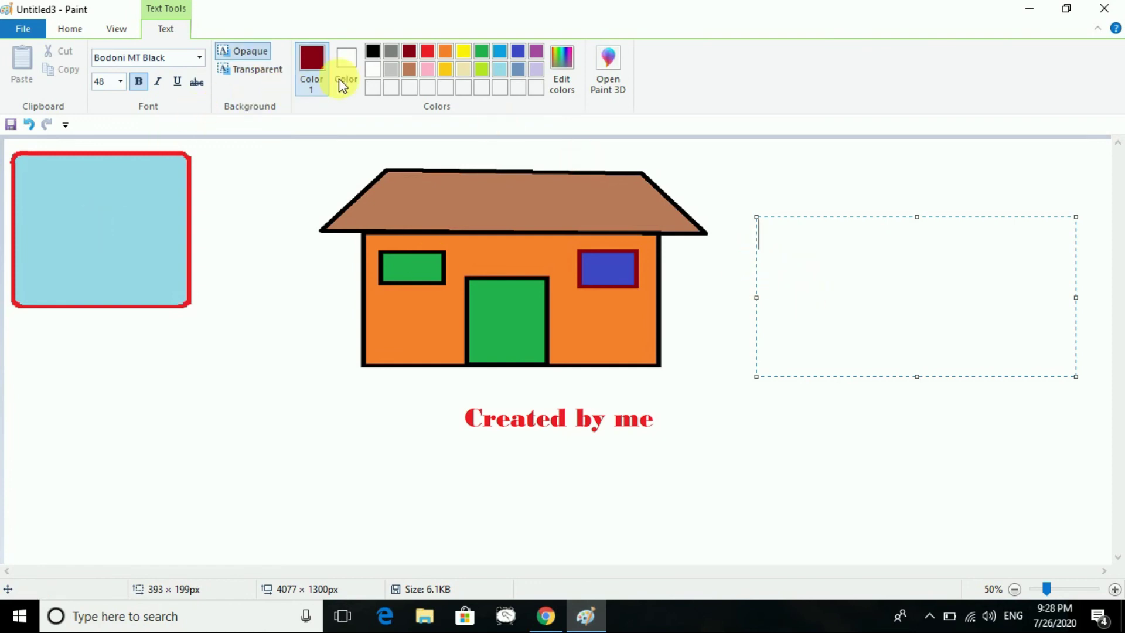
Step: Set the new text box's text colour to dark red and its background colour to orange
{"action": "left_click", "coordinate": [463, 52]}
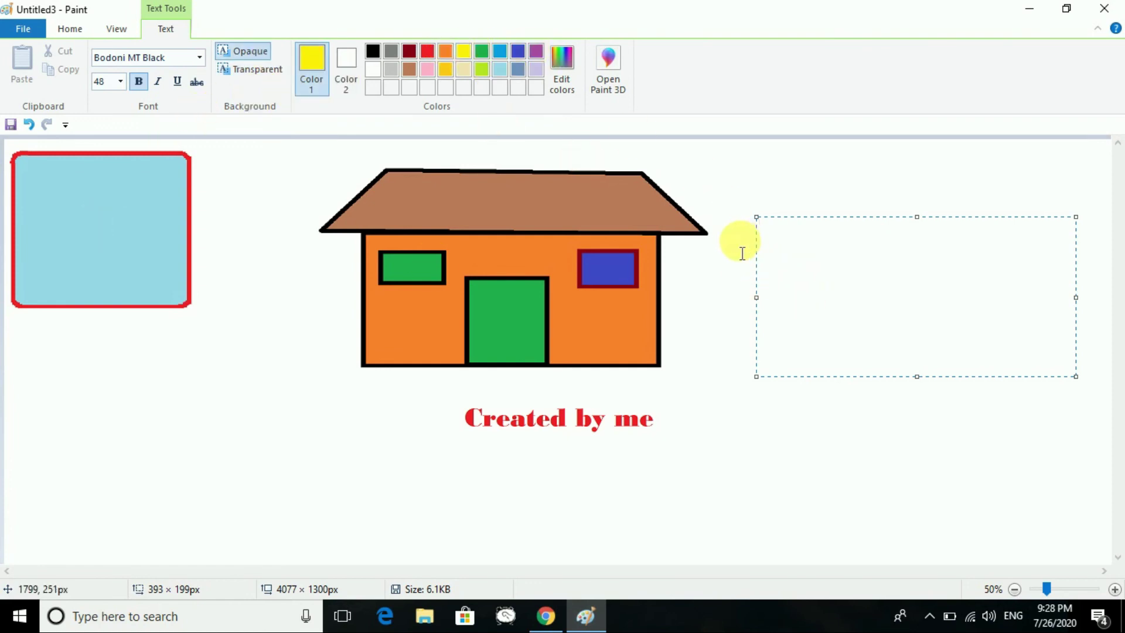
{"action": "left_click", "coordinate": [410, 51]}
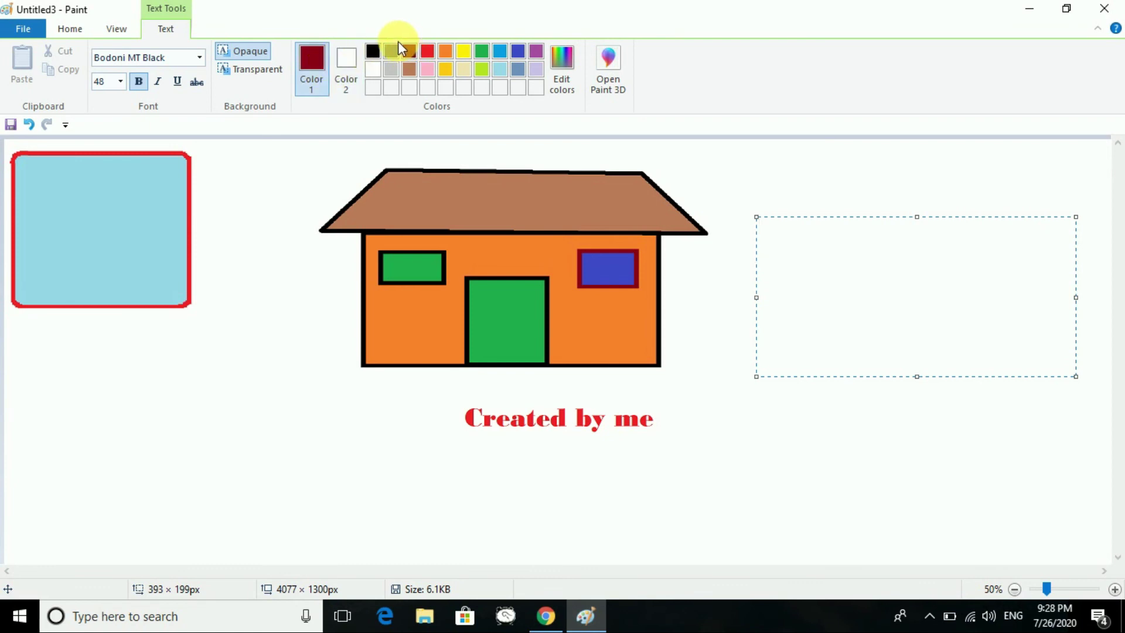
{"action": "left_click", "coordinate": [345, 75]}
{"action": "left_click", "coordinate": [447, 52]}
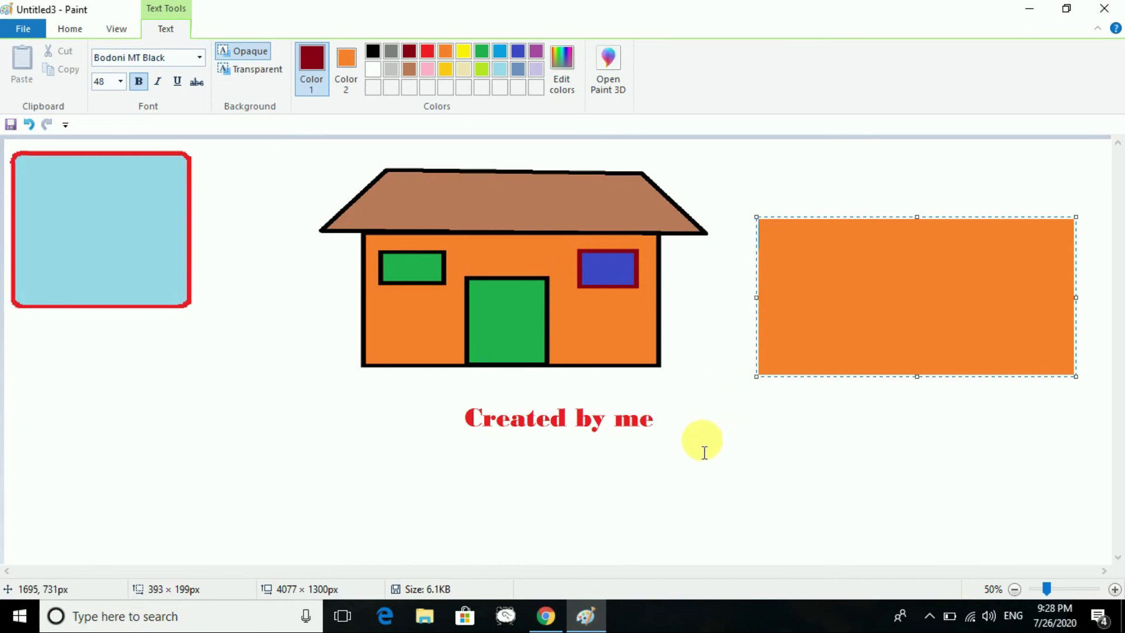
Step: Enter "This is about Opaque" in the orange text box and shorten the box to about 393 × 62 px
{"action": "type", "text": "This is about Opa"}
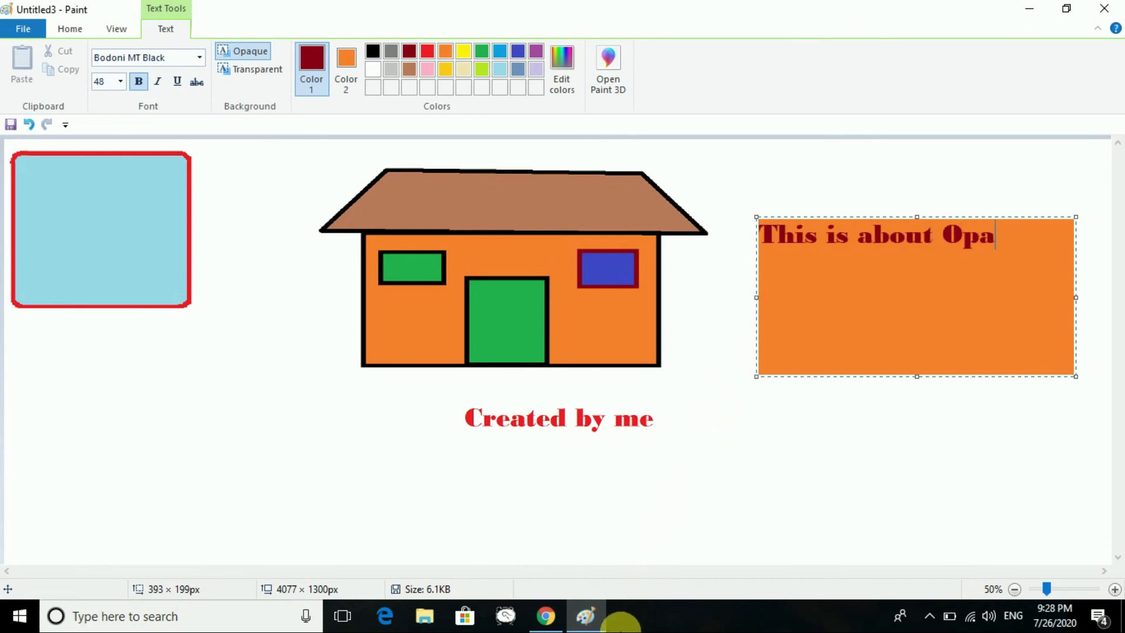
{"action": "type", "text": "que"}
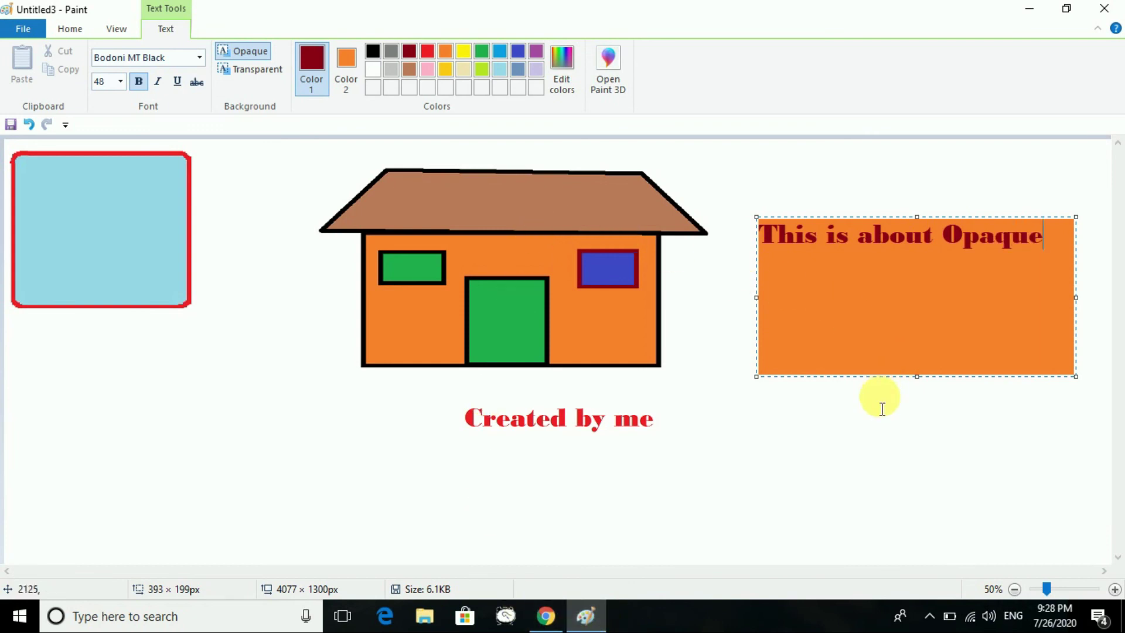
{"action": "left_click_drag", "start_coordinate": [923, 379], "coordinate": [934, 272]}
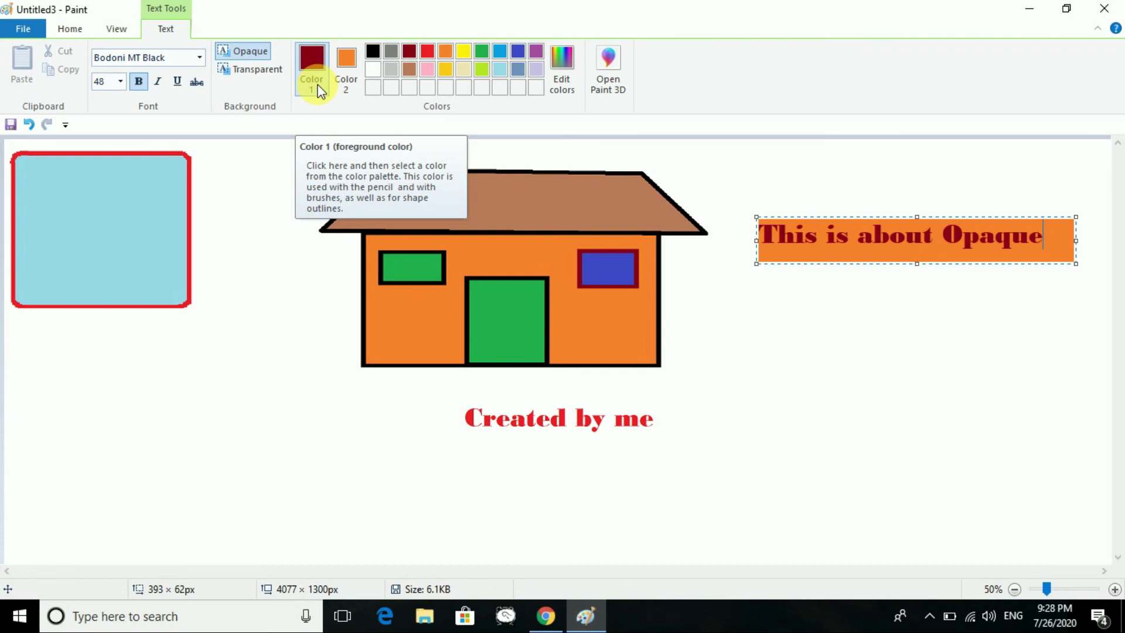
Step: Choose orange again as the text box's background colour and finish editing the text
{"action": "left_click", "coordinate": [347, 58]}
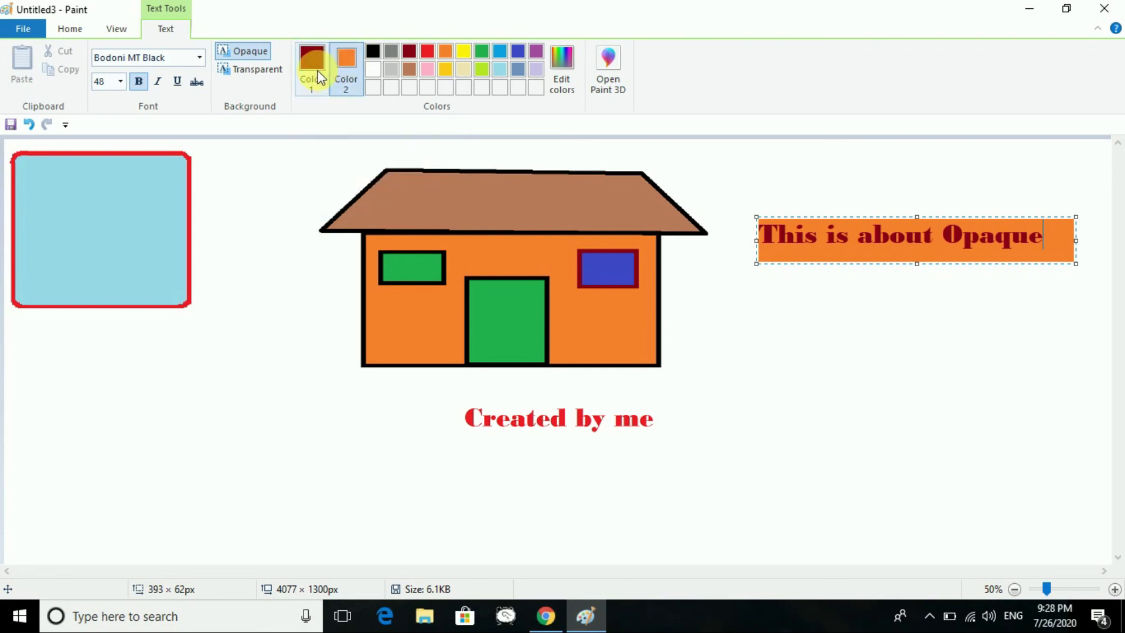
{"action": "left_click", "coordinate": [445, 69]}
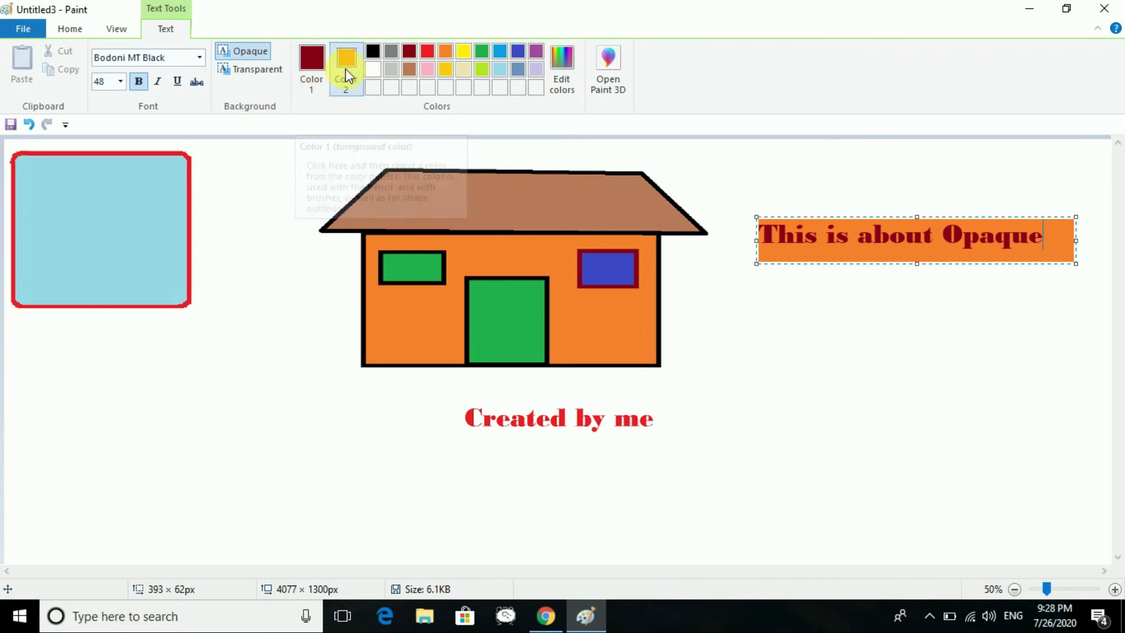
{"action": "left_click", "coordinate": [445, 51]}
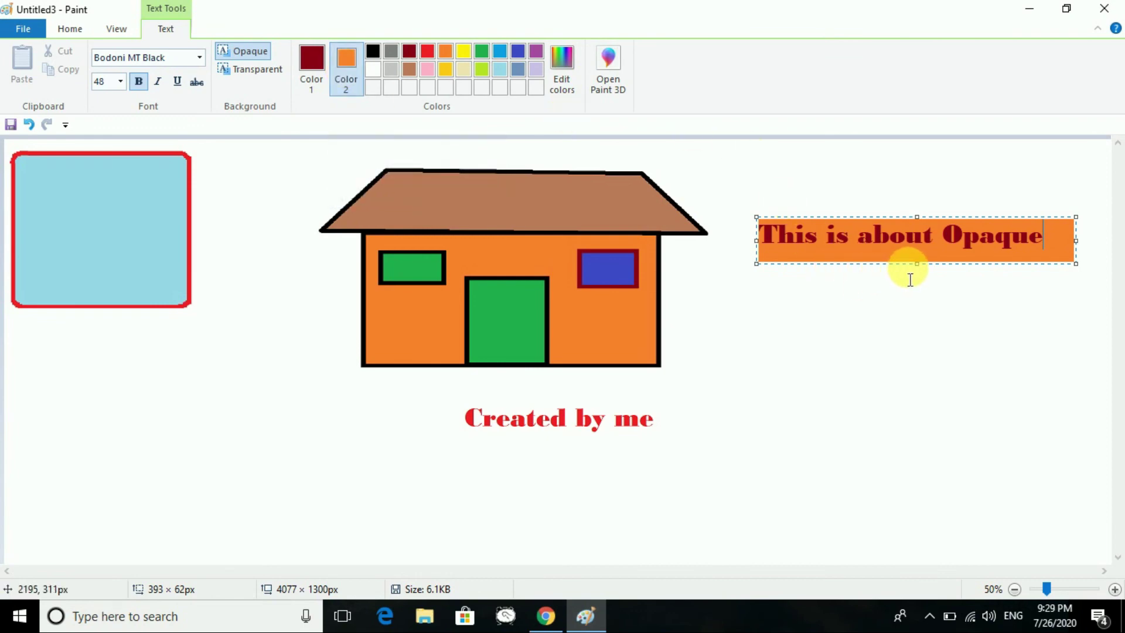
{"action": "left_click", "coordinate": [916, 377]}
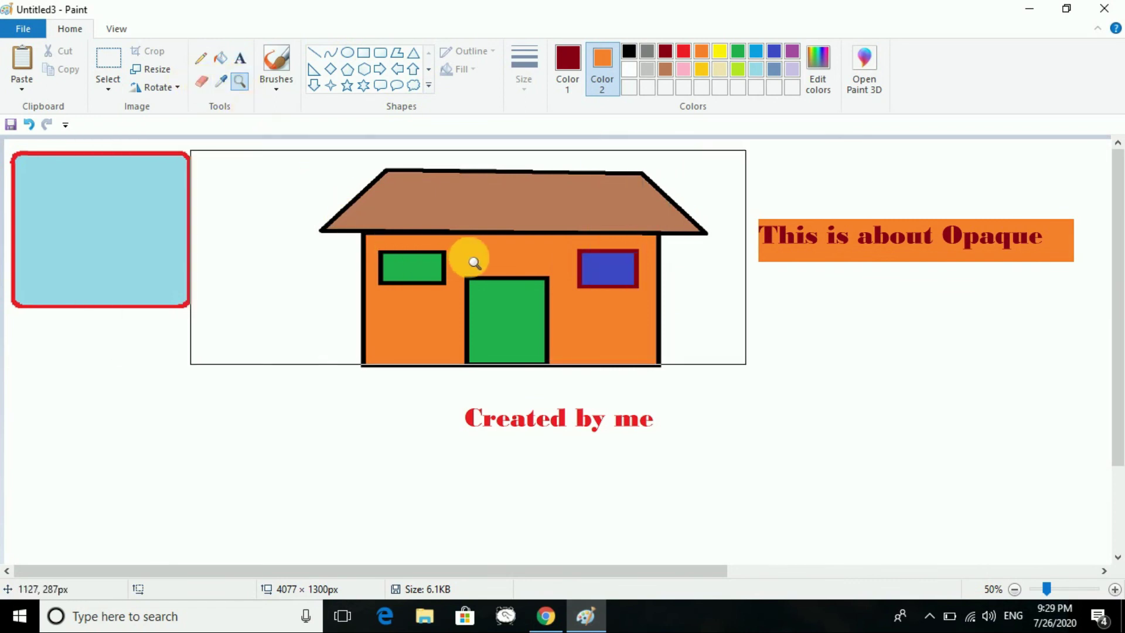
Step: Zoom in on the house's roof to 400% with the Magnifier tool
{"action": "left_click", "coordinate": [515, 255]}
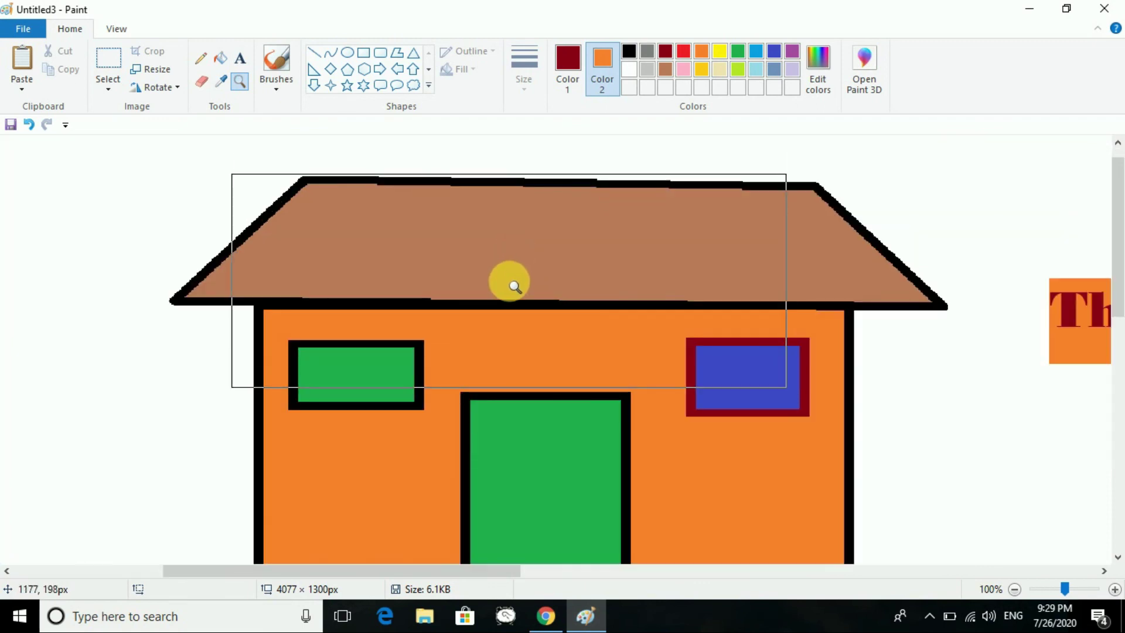
{"action": "left_click", "coordinate": [512, 282]}
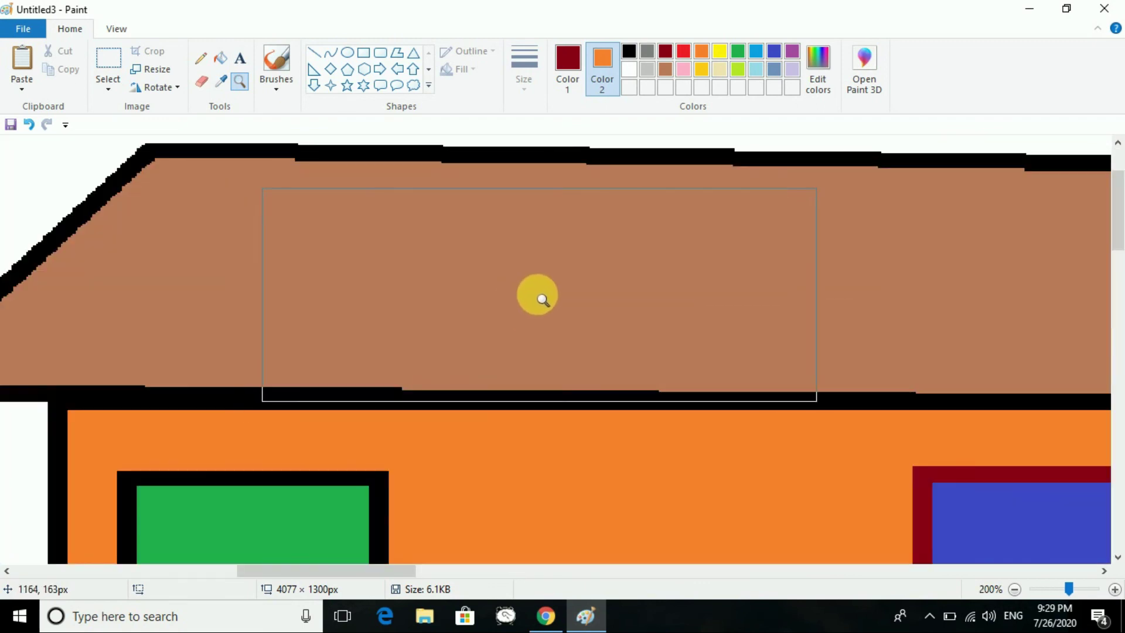
{"action": "left_click", "coordinate": [535, 297]}
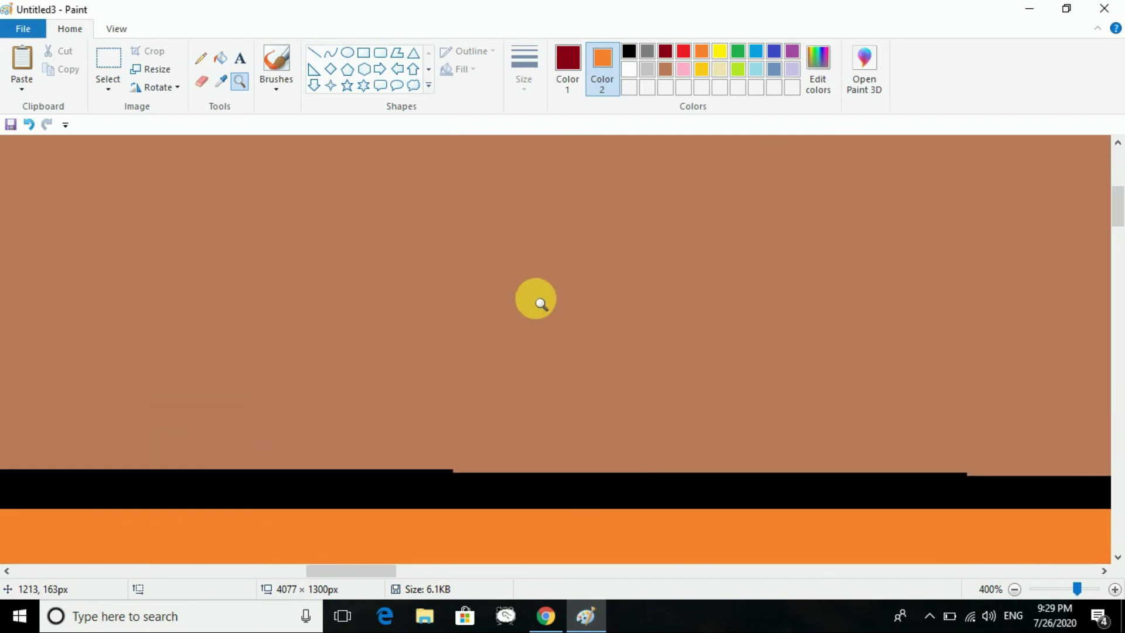
Step: Try the Zoom in and Zoom out view commands on the picture and bring the magnification to 50%
{"action": "left_click", "coordinate": [128, 32]}
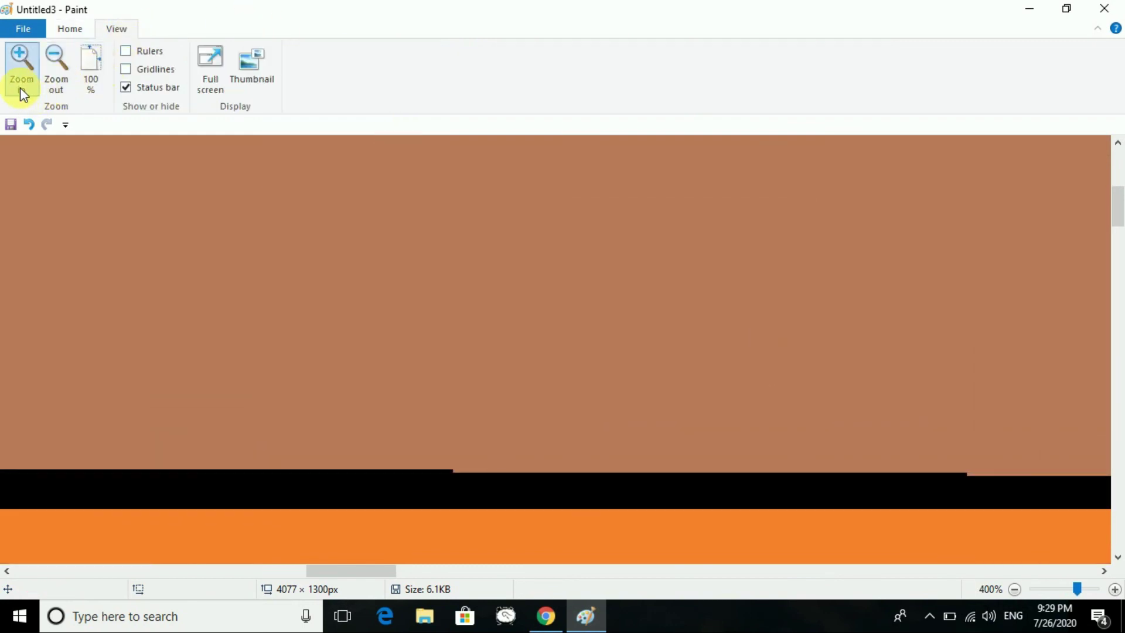
{"action": "left_click", "coordinate": [20, 86]}
{"action": "left_click", "coordinate": [20, 87]}
{"action": "left_click", "coordinate": [55, 88]}
{"action": "left_click", "coordinate": [57, 88]}
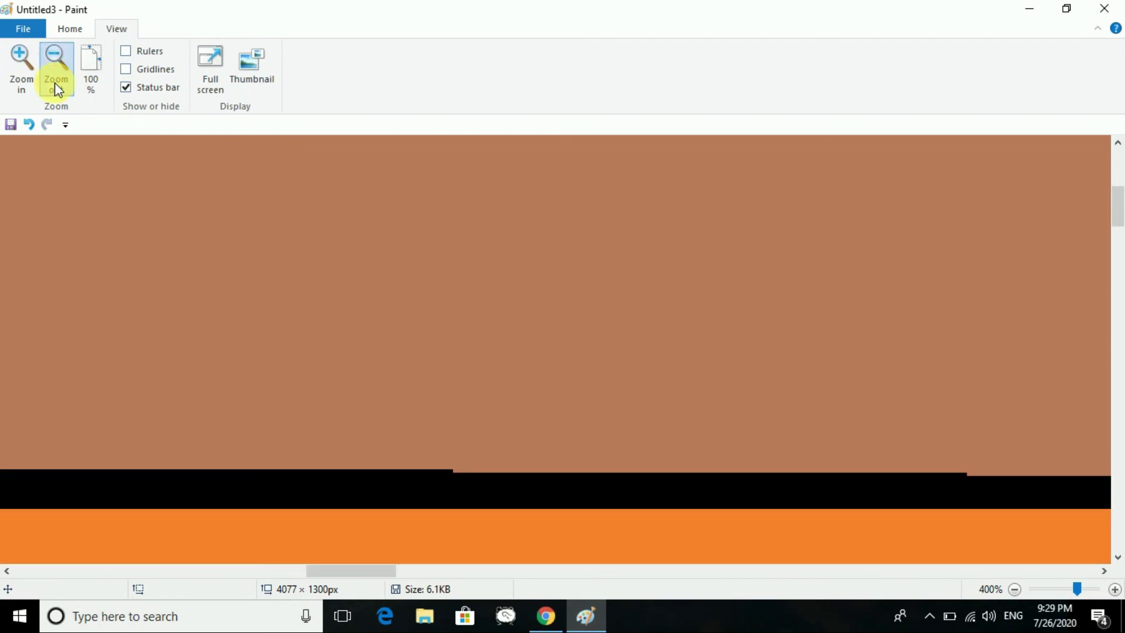
{"action": "left_click", "coordinate": [56, 88]}
{"action": "left_click", "coordinate": [55, 88]}
{"action": "left_click", "coordinate": [56, 88]}
{"action": "left_click", "coordinate": [56, 88]}
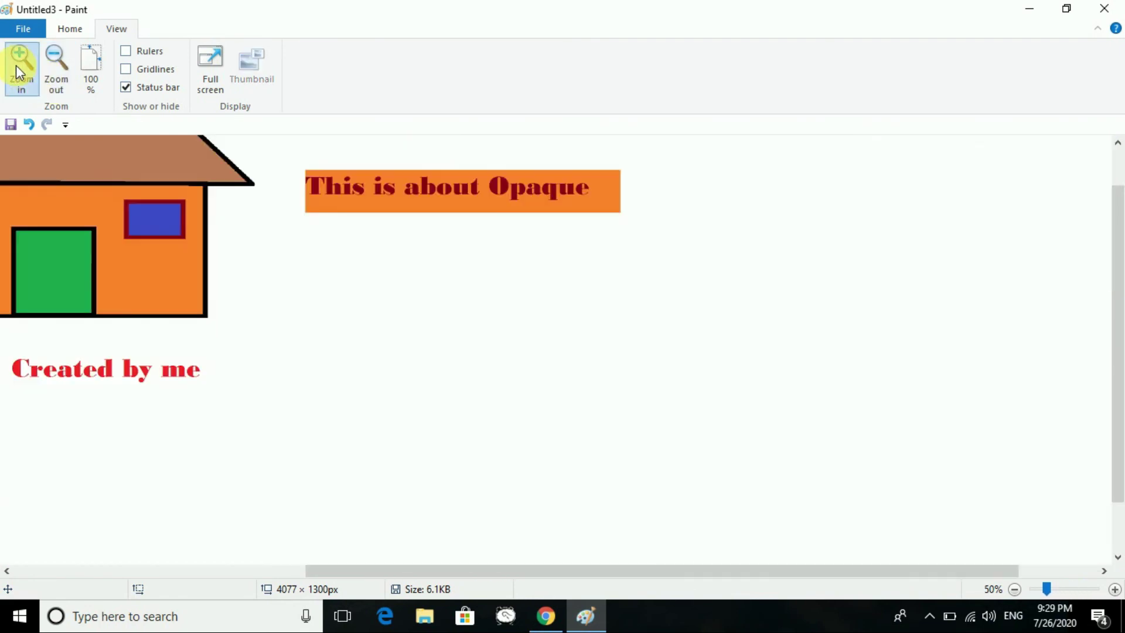
{"action": "left_click", "coordinate": [16, 65]}
{"action": "left_click", "coordinate": [16, 65]}
{"action": "left_click", "coordinate": [51, 76]}
{"action": "left_click", "coordinate": [50, 76]}
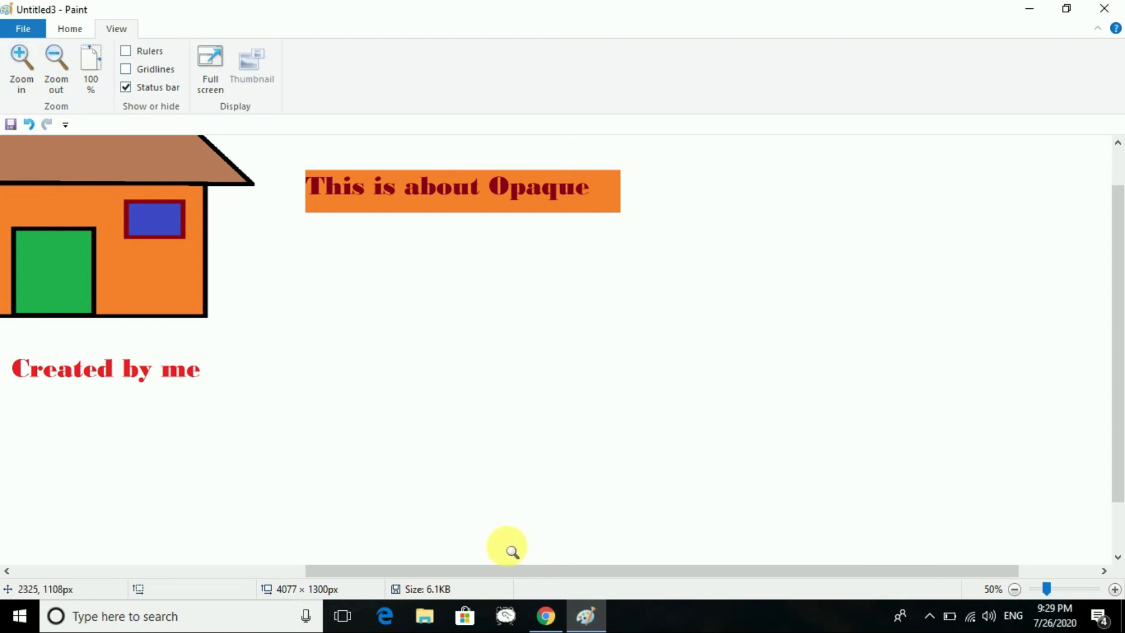
Step: Switch from the Magnifier to the Rectangle shape tool
{"action": "left_click_drag", "start_coordinate": [489, 575], "coordinate": [174, 554]}
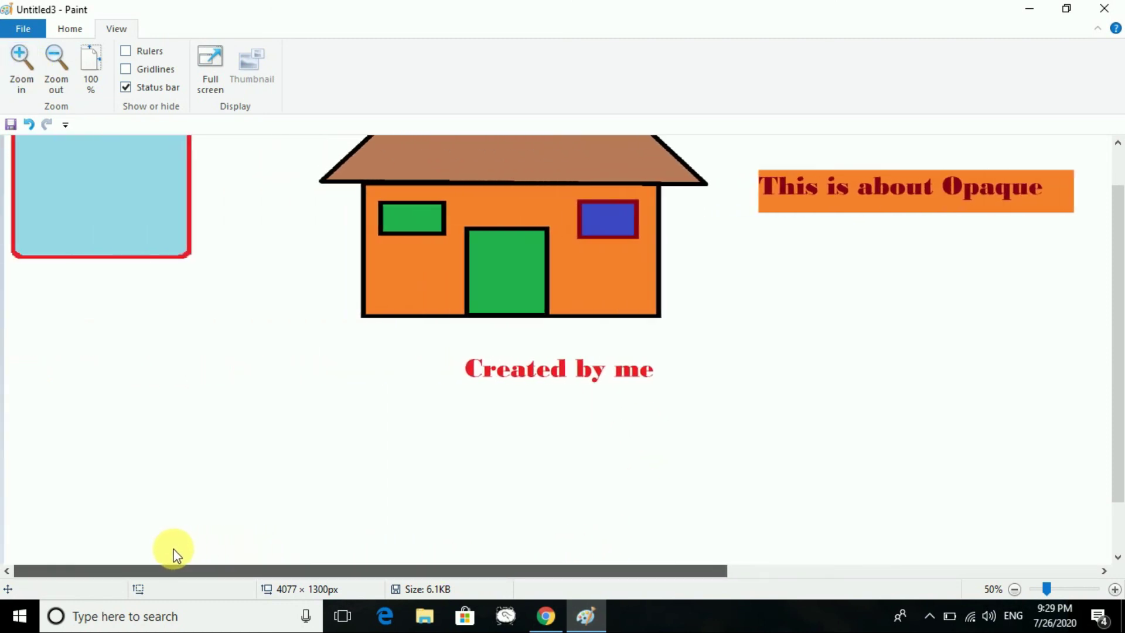
{"action": "left_click", "coordinate": [75, 28]}
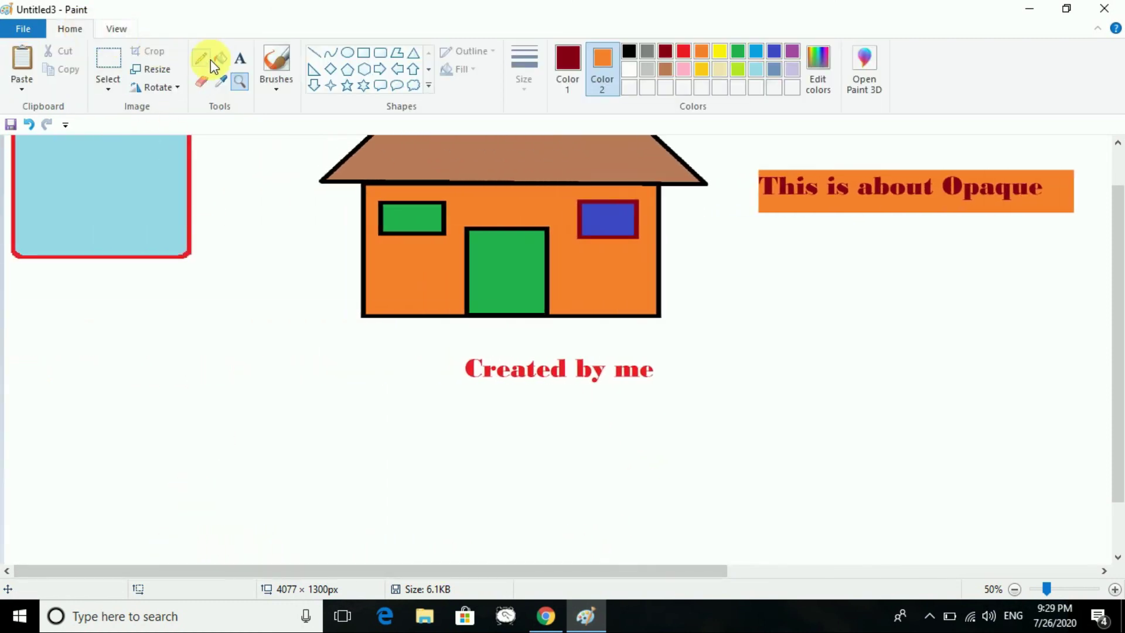
{"action": "left_click", "coordinate": [363, 52]}
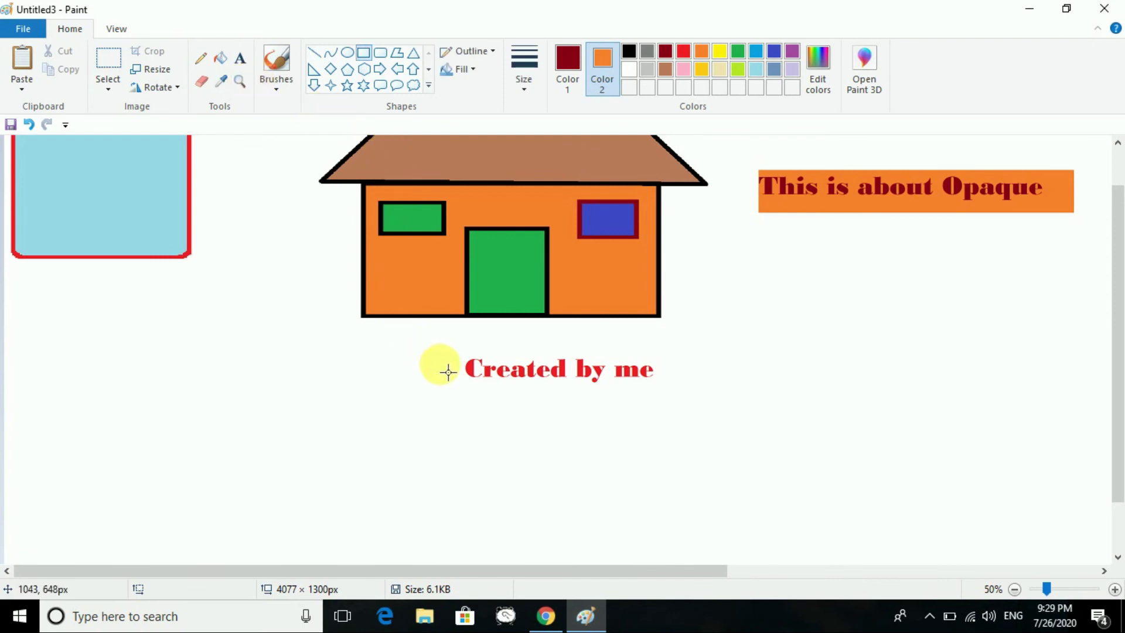
{"action": "scroll", "coordinate": [472, 395], "scroll_direction": "up", "scroll_amount": 2}
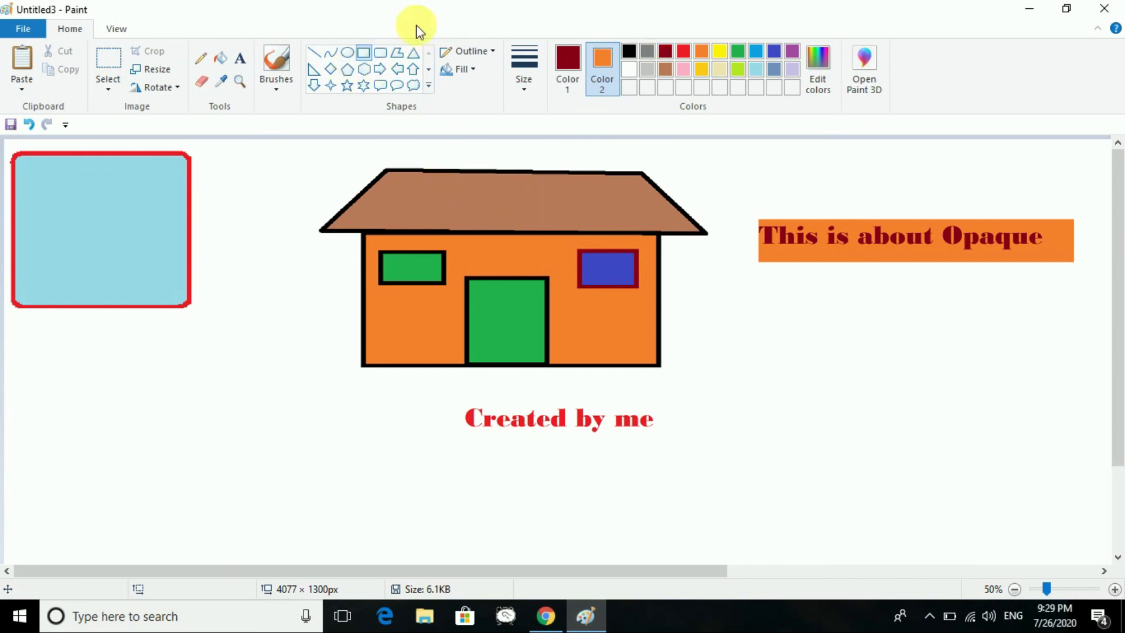
Step: Try to set the unsaved house picture as the desktop background
{"action": "left_click", "coordinate": [23, 28]}
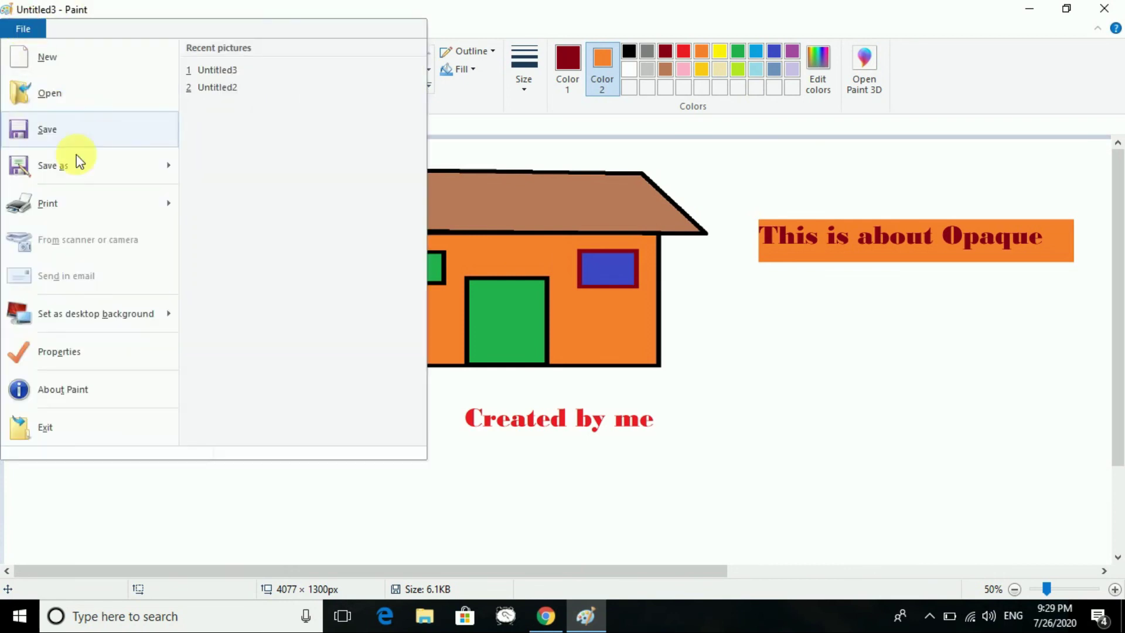
{"action": "mouse_move", "coordinate": [114, 321]}
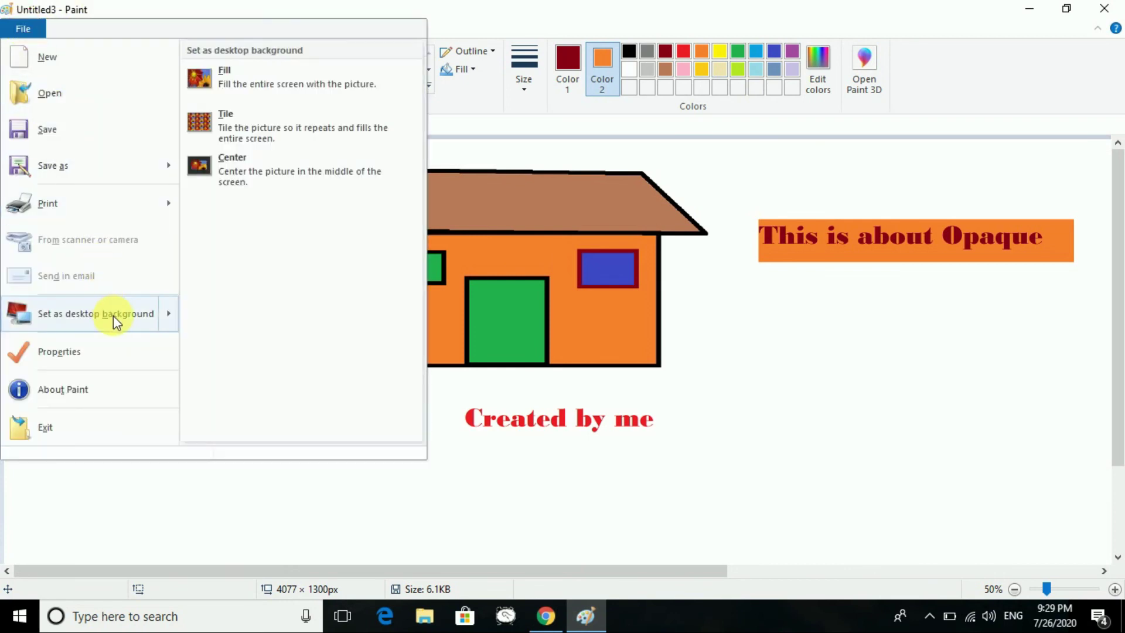
{"action": "left_click", "coordinate": [113, 316]}
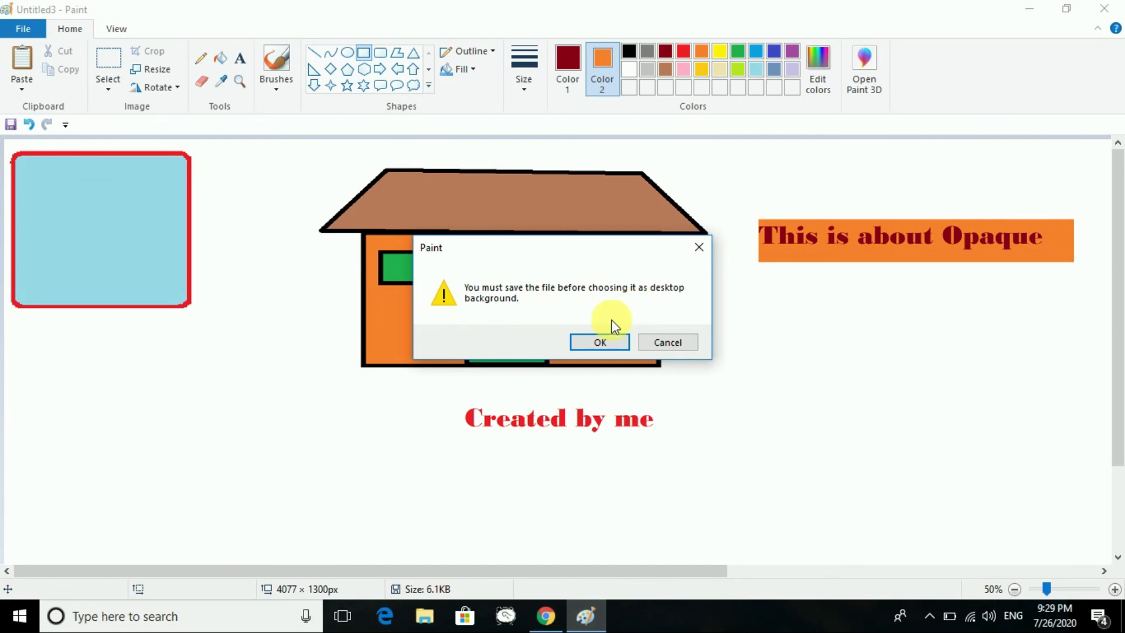
{"action": "left_click", "coordinate": [691, 343]}
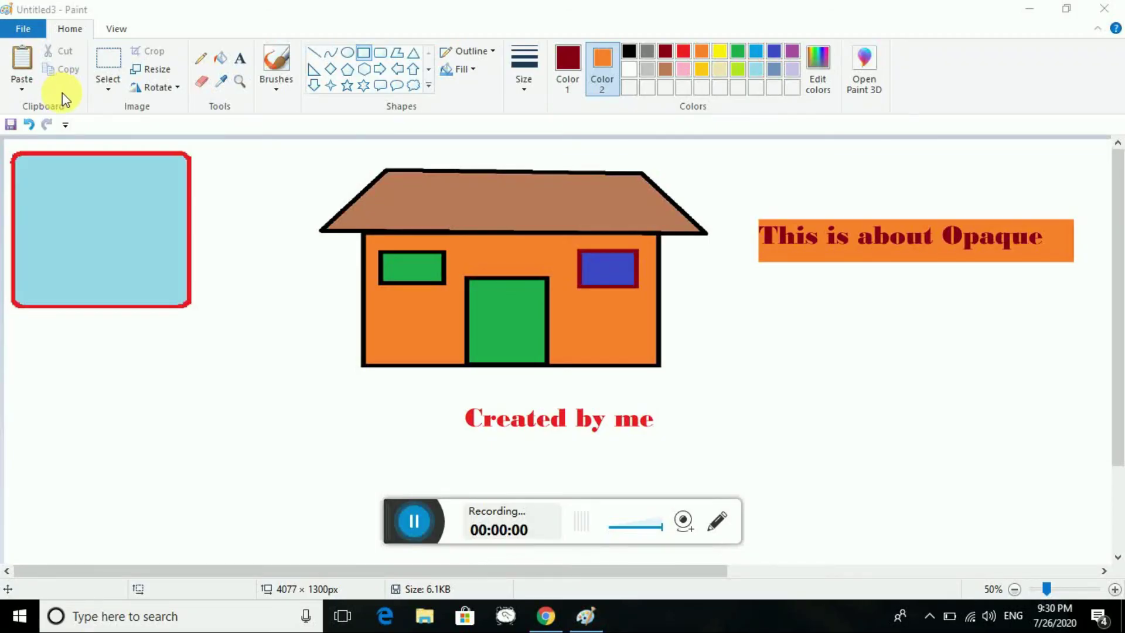
Step: Save the house picture and set it as the desktop background
{"action": "left_click", "coordinate": [35, 26]}
{"action": "left_click", "coordinate": [47, 129]}
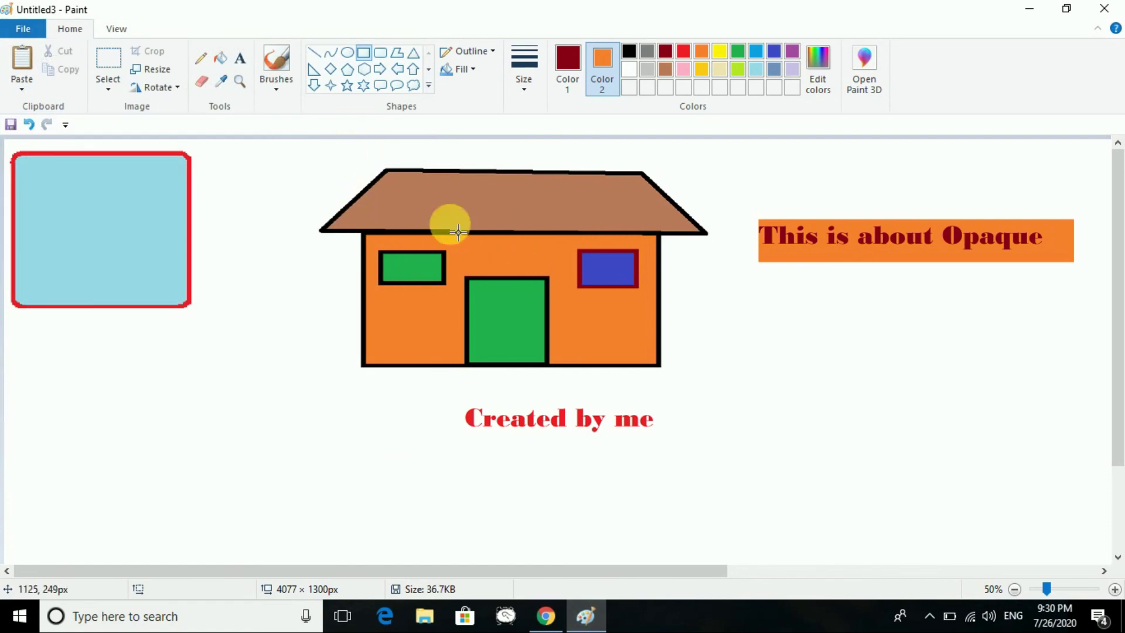
{"action": "left_click", "coordinate": [8, 33]}
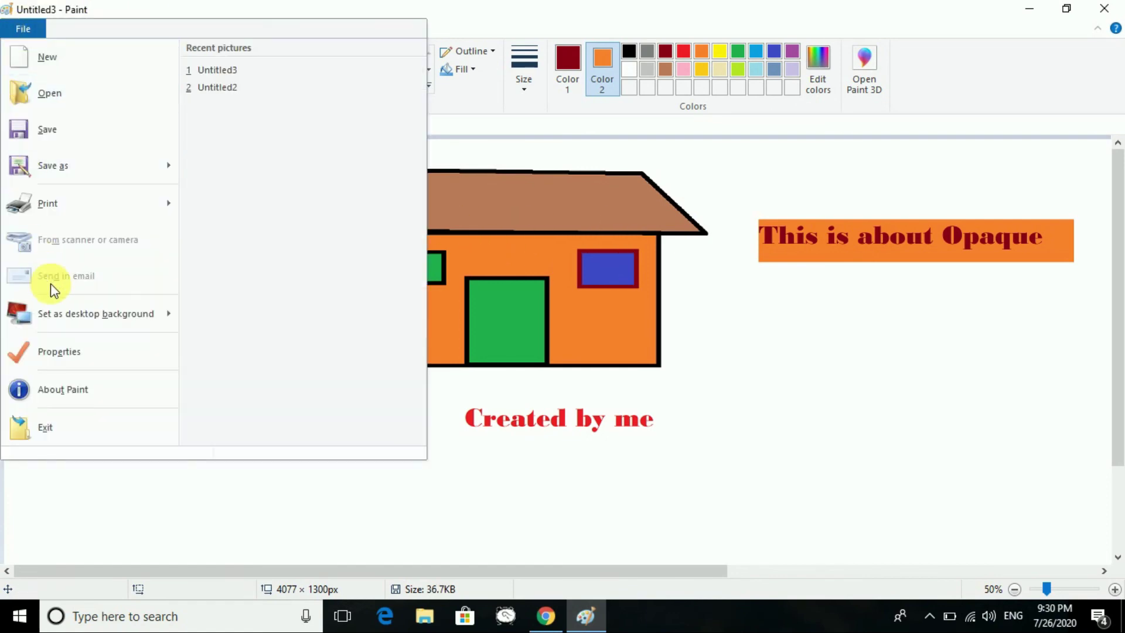
{"action": "left_click", "coordinate": [72, 326]}
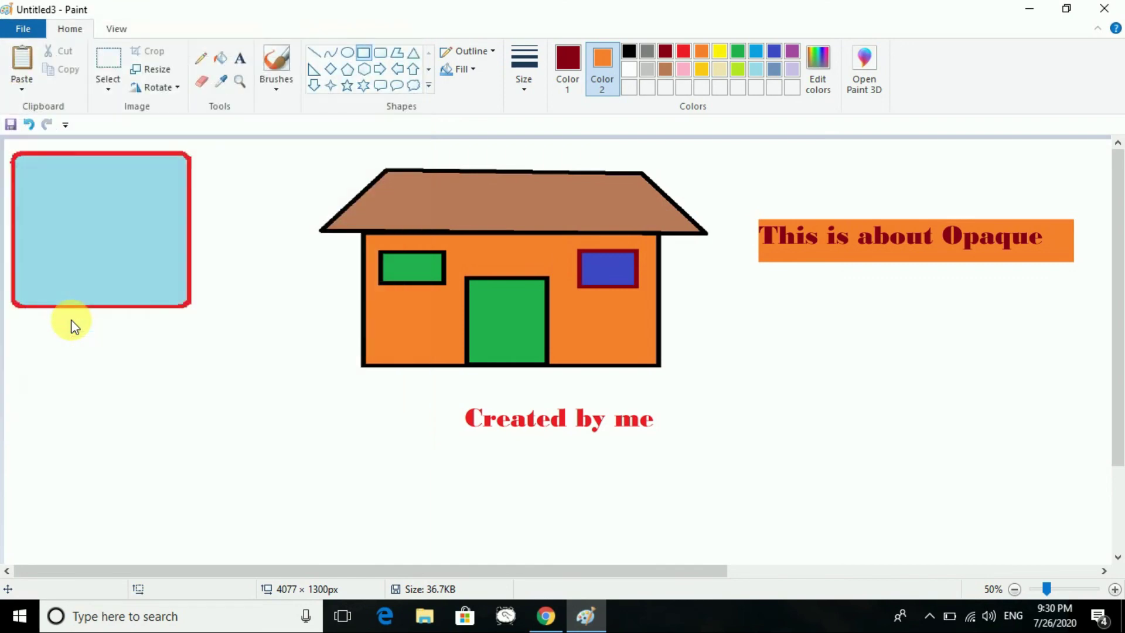
Step: Switch to the desktop to view the new background, and return to Paint
{"action": "left_click", "coordinate": [1034, 9]}
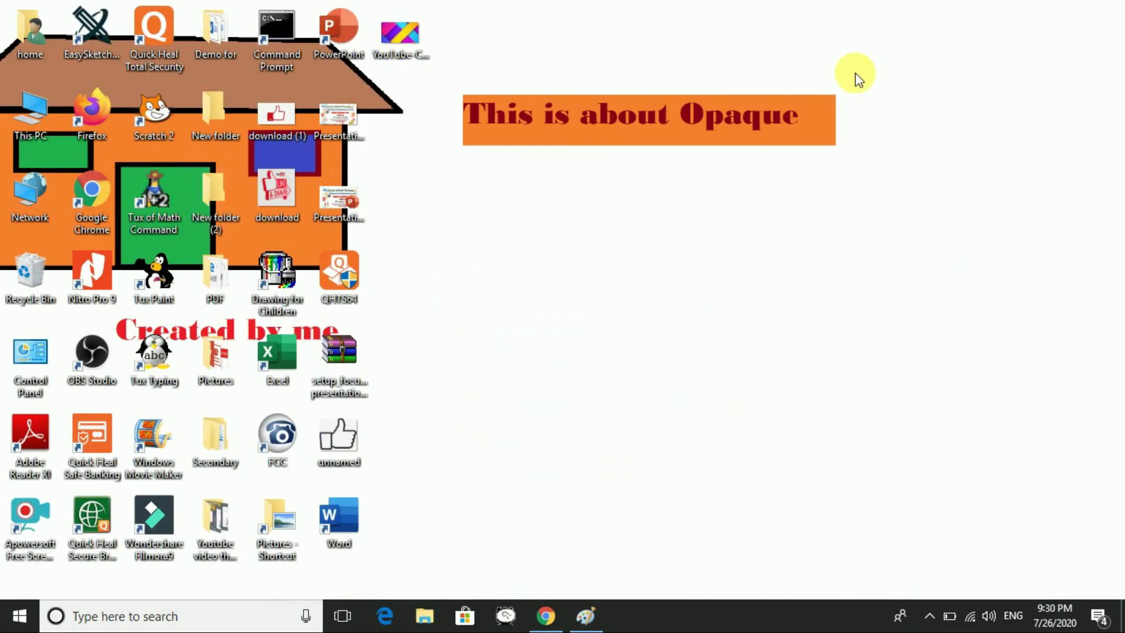
{"action": "left_click", "coordinate": [586, 615]}
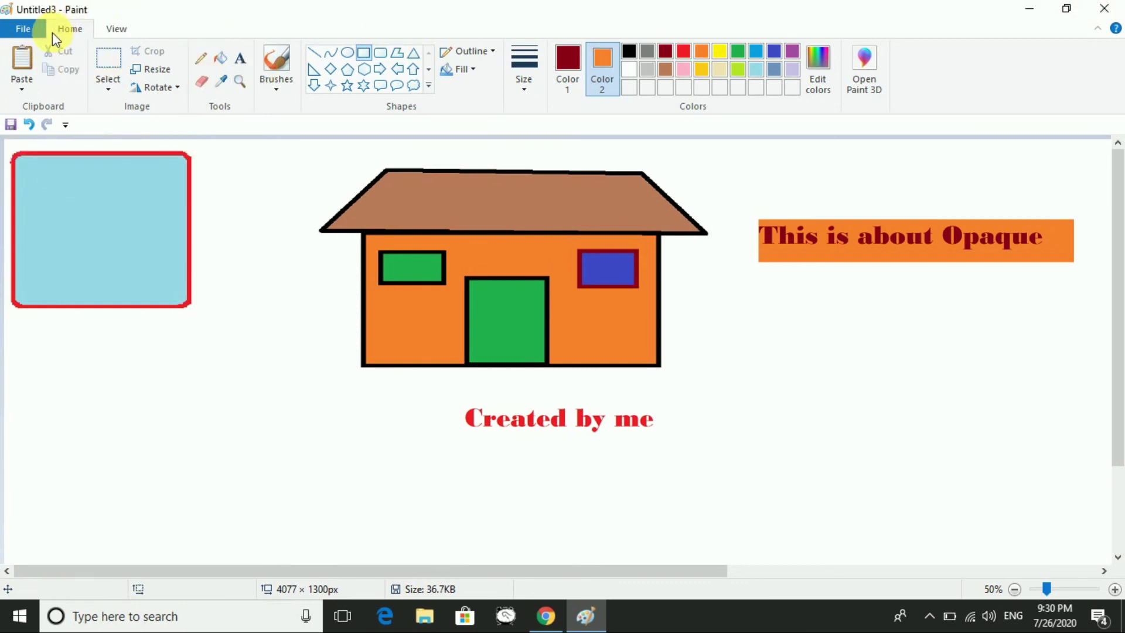
Step: Start a new blank picture
{"action": "left_click", "coordinate": [18, 32]}
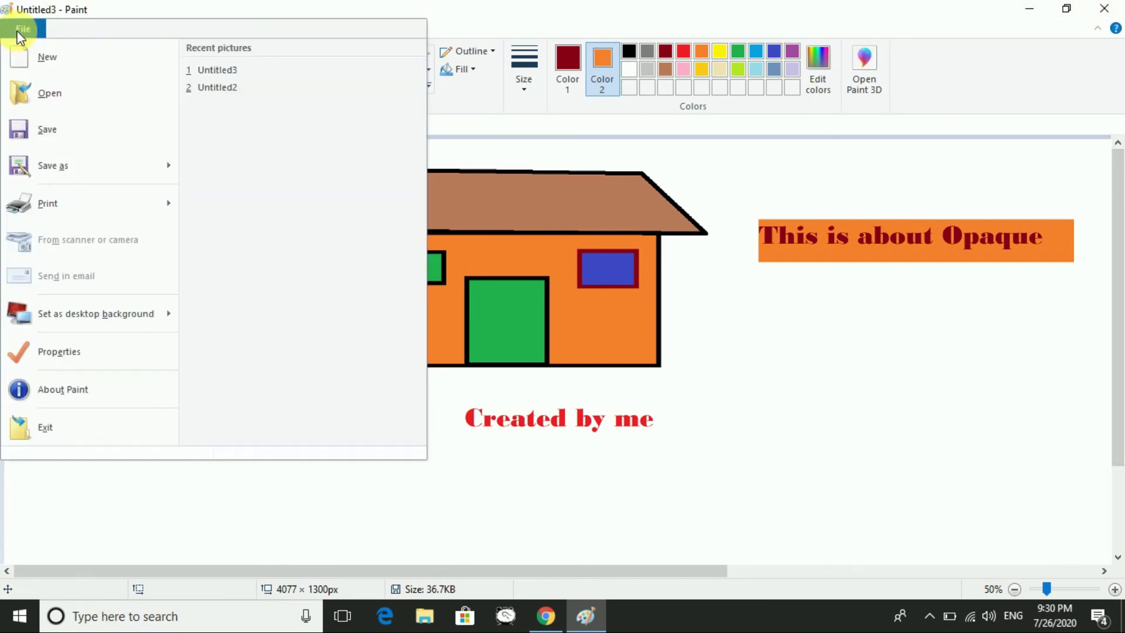
{"action": "left_click", "coordinate": [28, 61]}
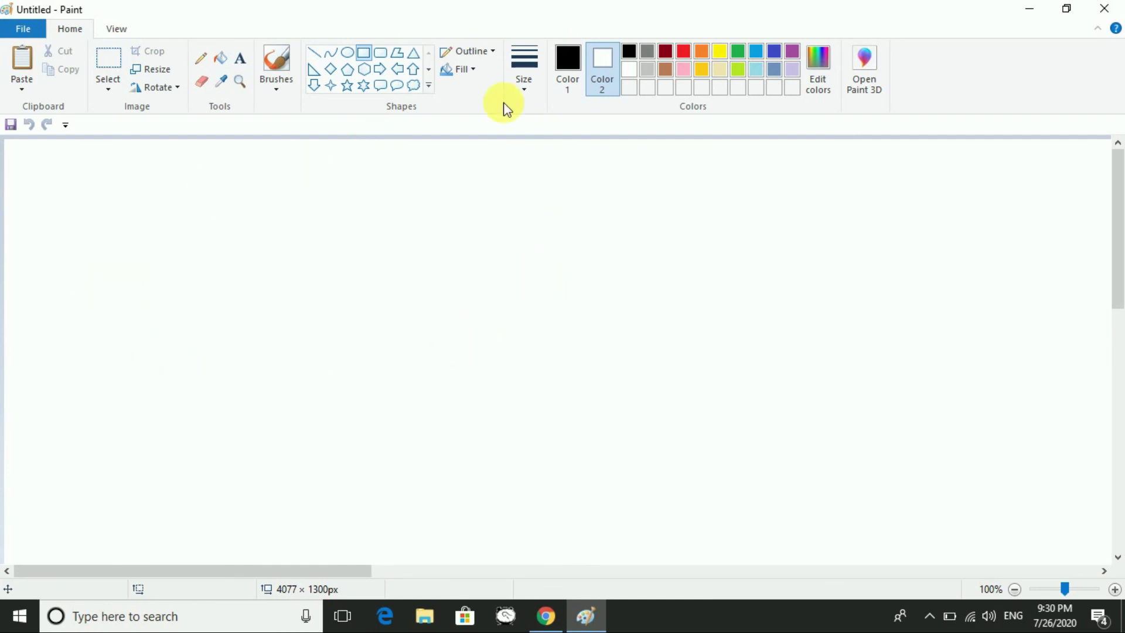
Step: View the Save As dialog and the Open dialog for the blank picture, cancelling each one
{"action": "left_click", "coordinate": [13, 30]}
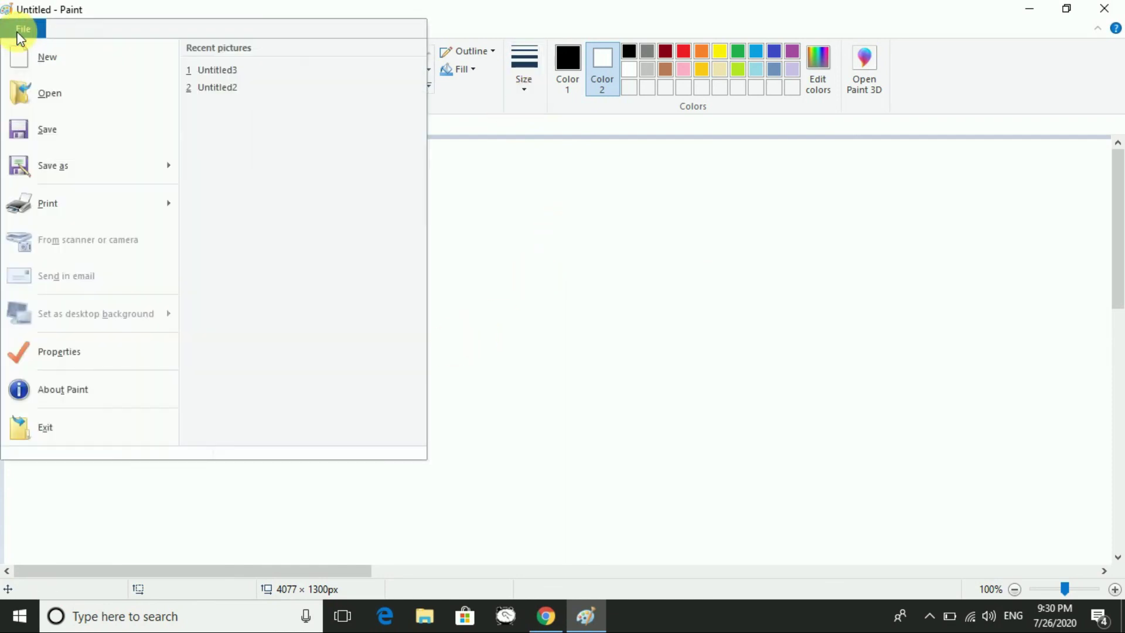
{"action": "left_click", "coordinate": [42, 133]}
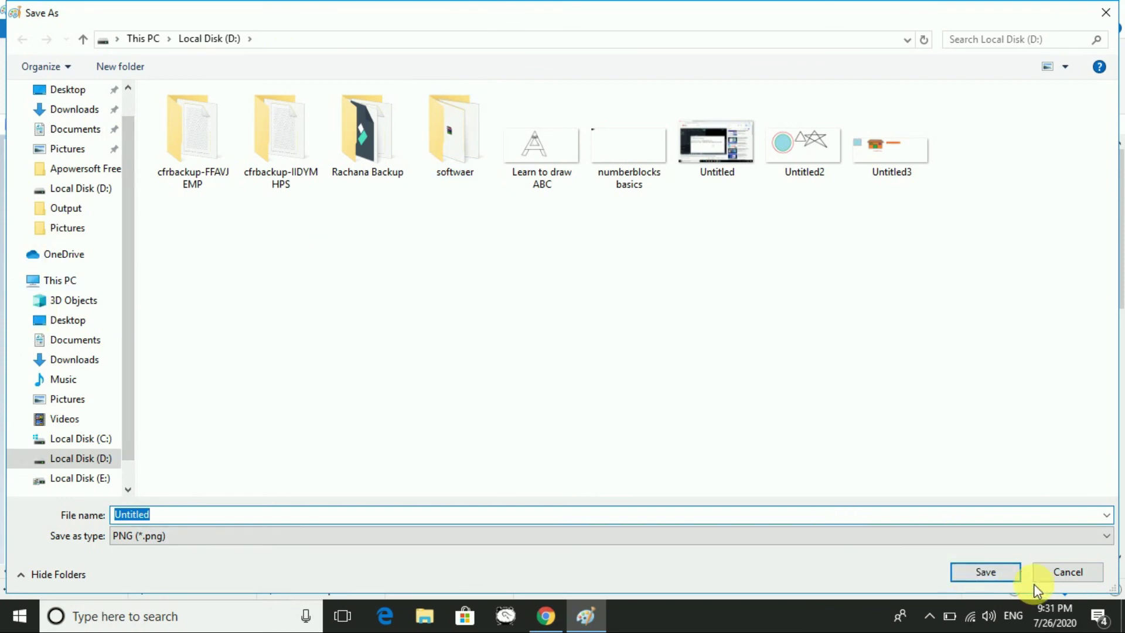
{"action": "left_click", "coordinate": [1068, 595]}
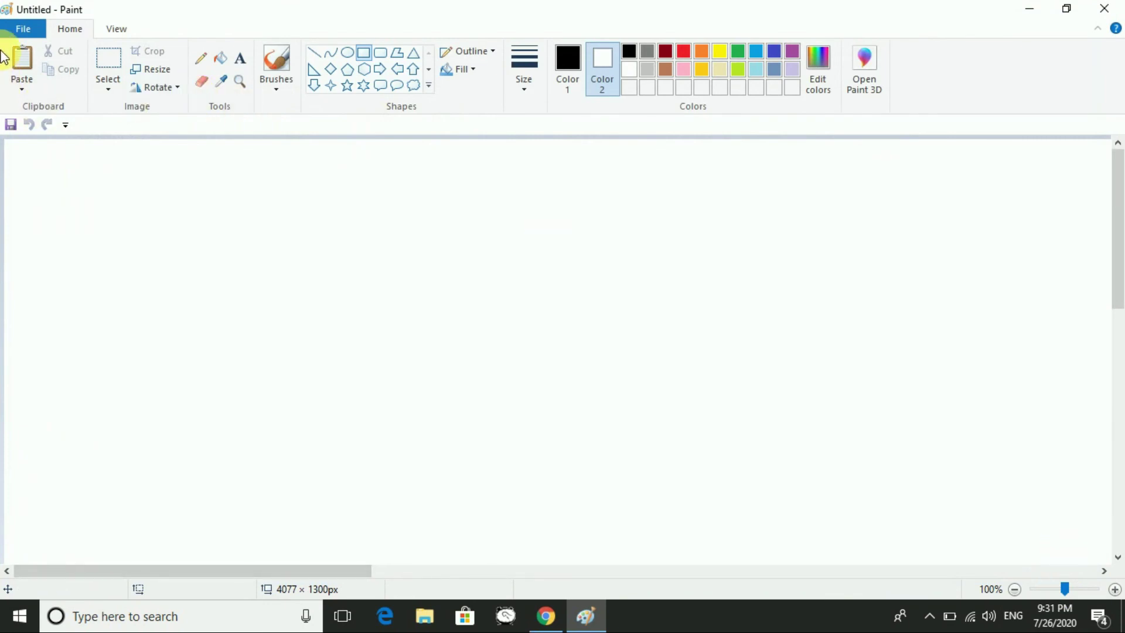
{"action": "left_click", "coordinate": [24, 29]}
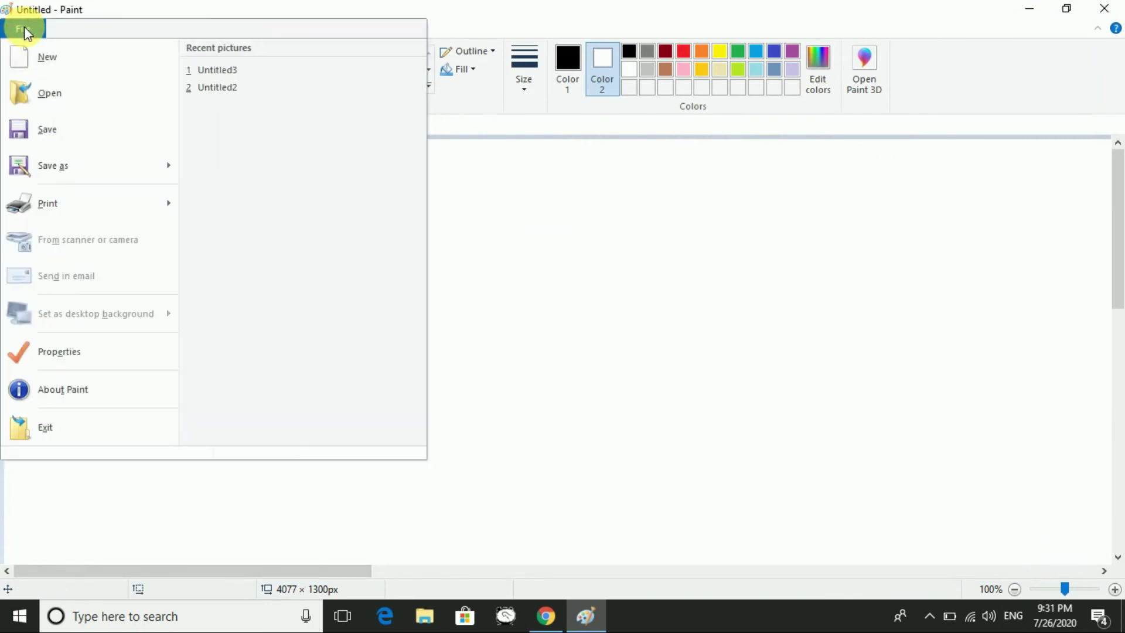
{"action": "left_click", "coordinate": [33, 94]}
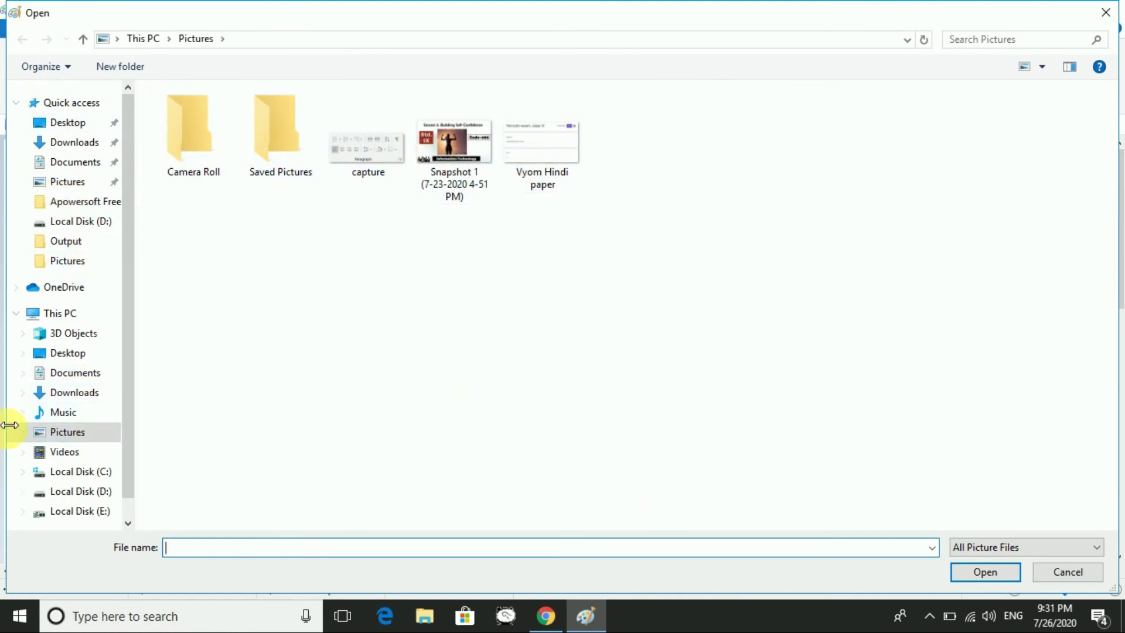
{"action": "left_click", "coordinate": [1072, 572]}
Step: Open the recent picture Untitled2
{"action": "left_click", "coordinate": [26, 30]}
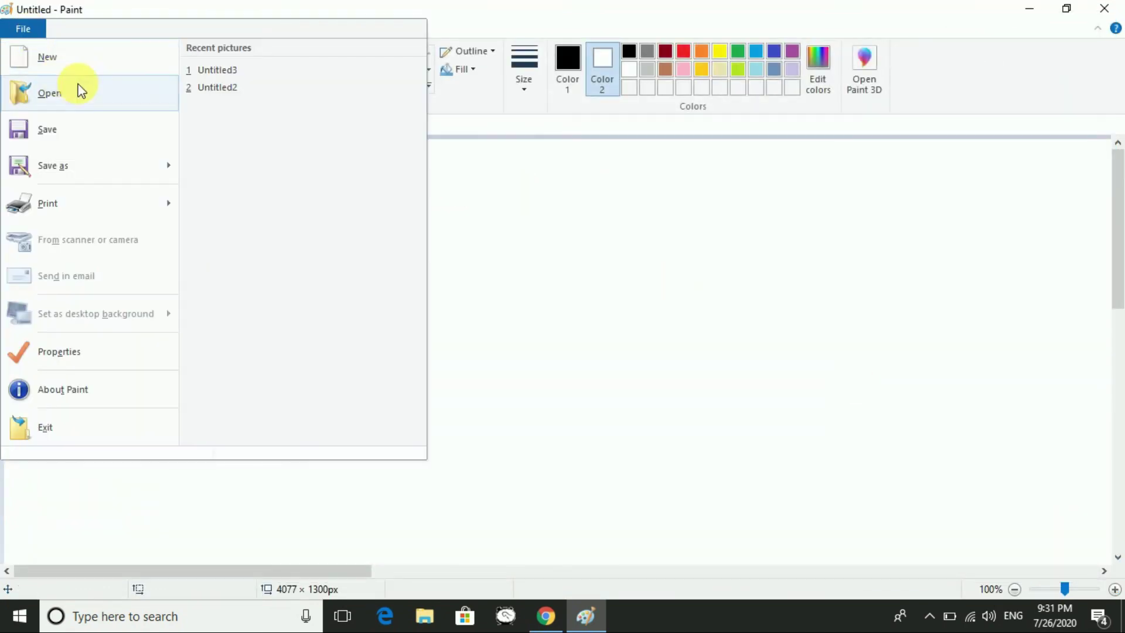
{"action": "left_click", "coordinate": [233, 92]}
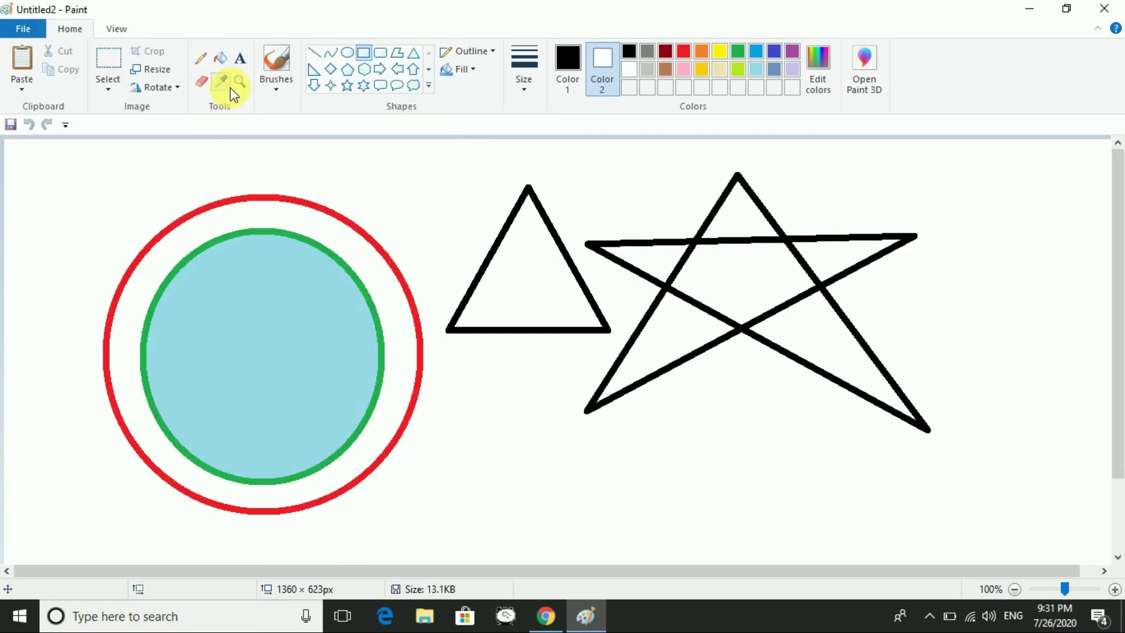